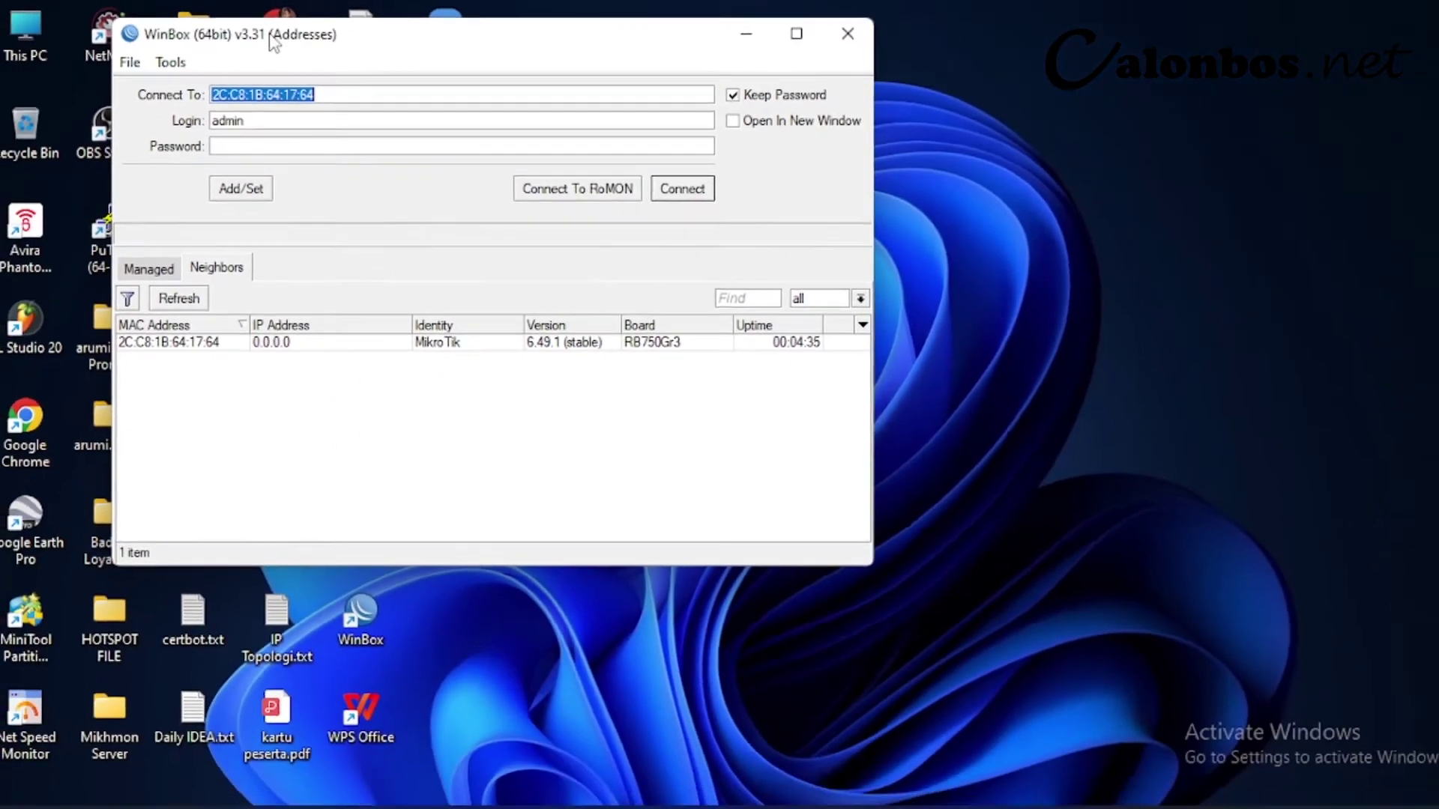
- Log in to the discovered router by its MAC address and dismiss the Change Password Now prompt
drag(277, 57, 611, 80)
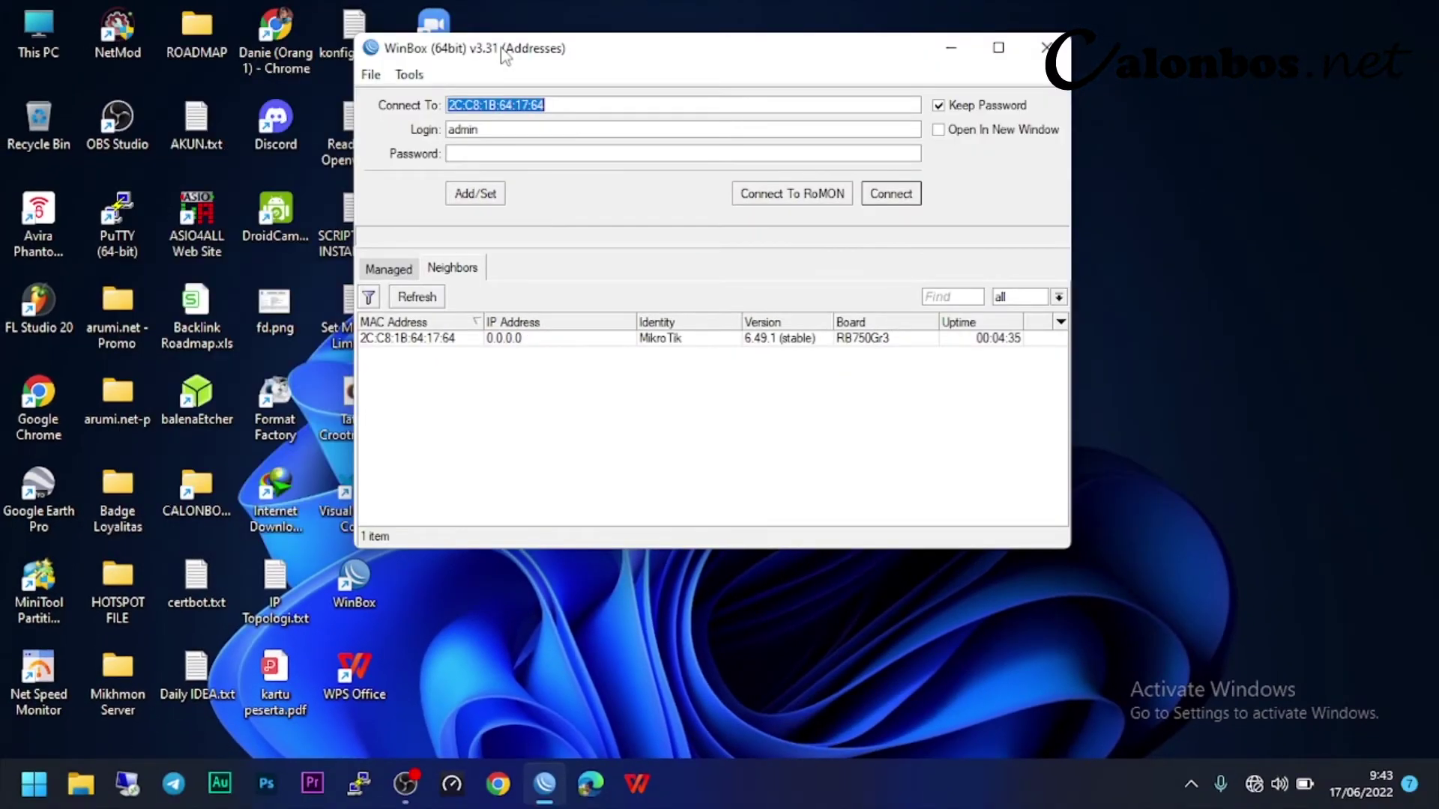
click(405, 339)
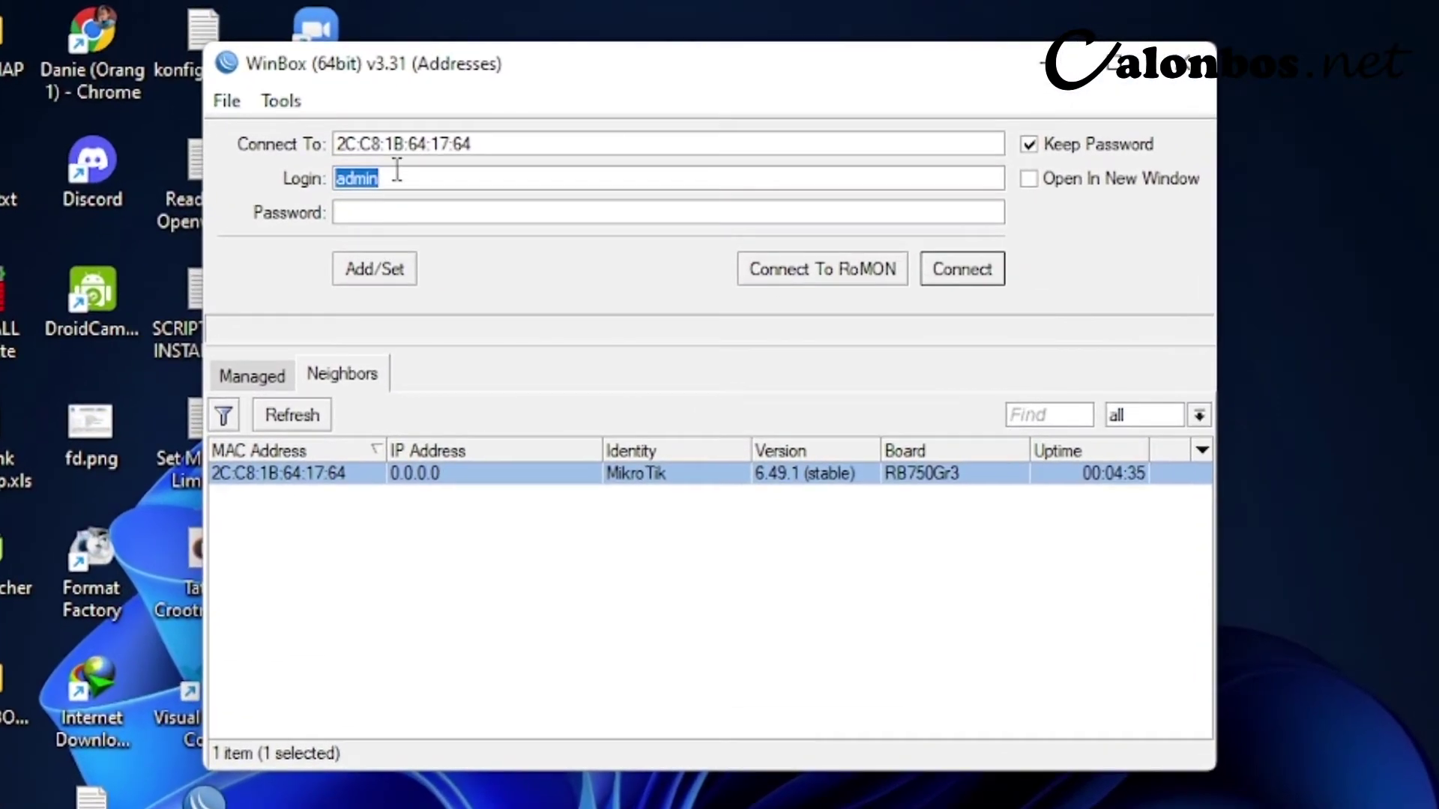
click(462, 142)
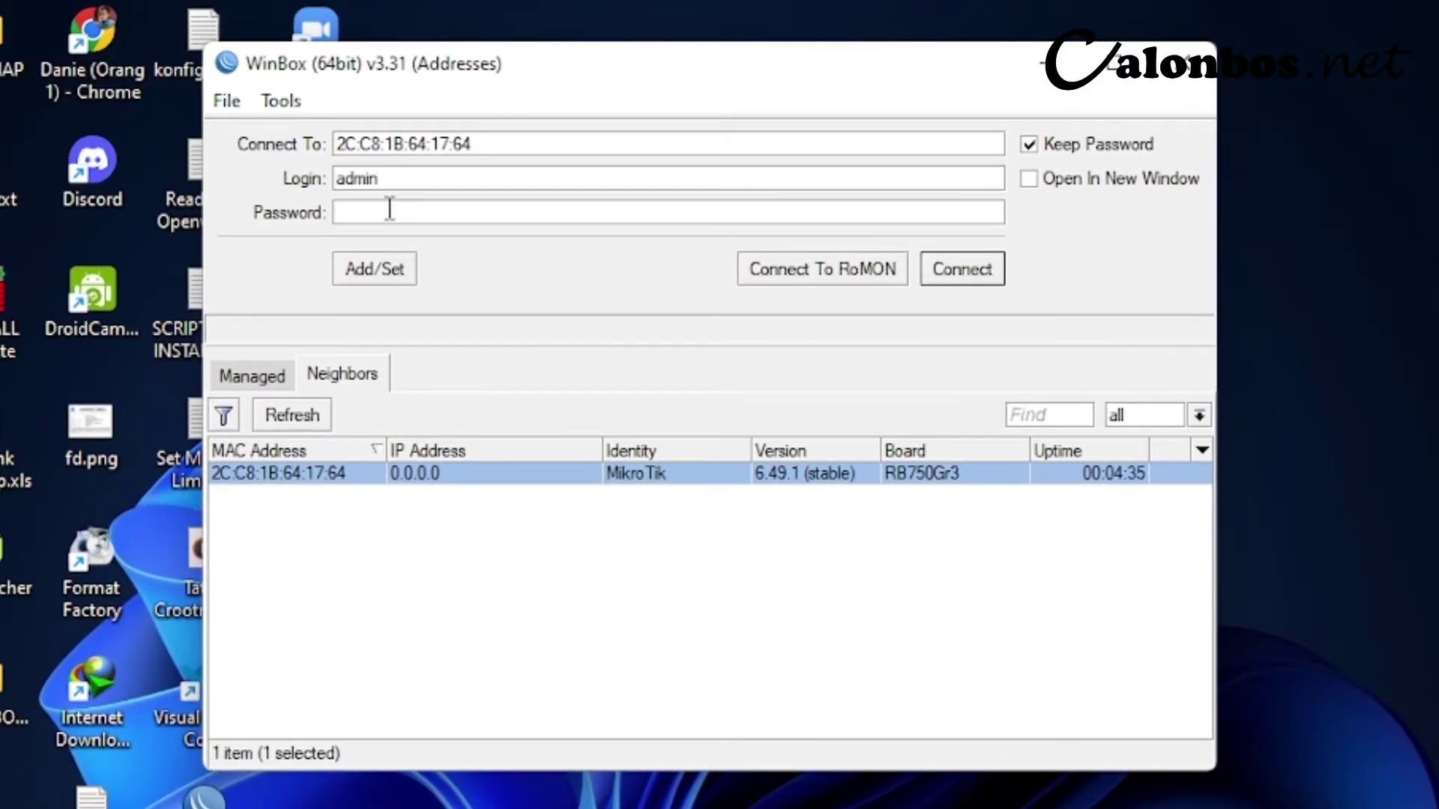
click(951, 272)
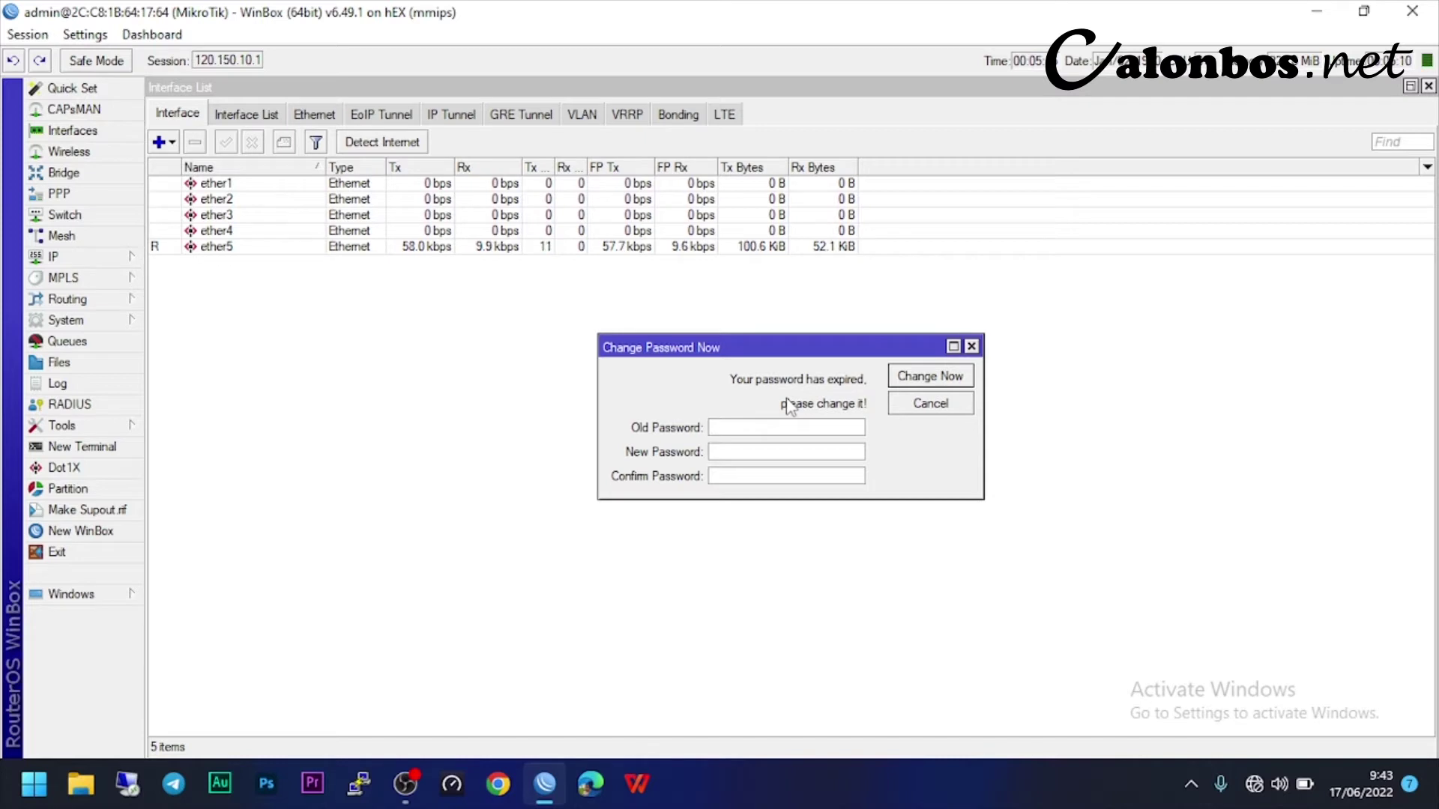
click(972, 346)
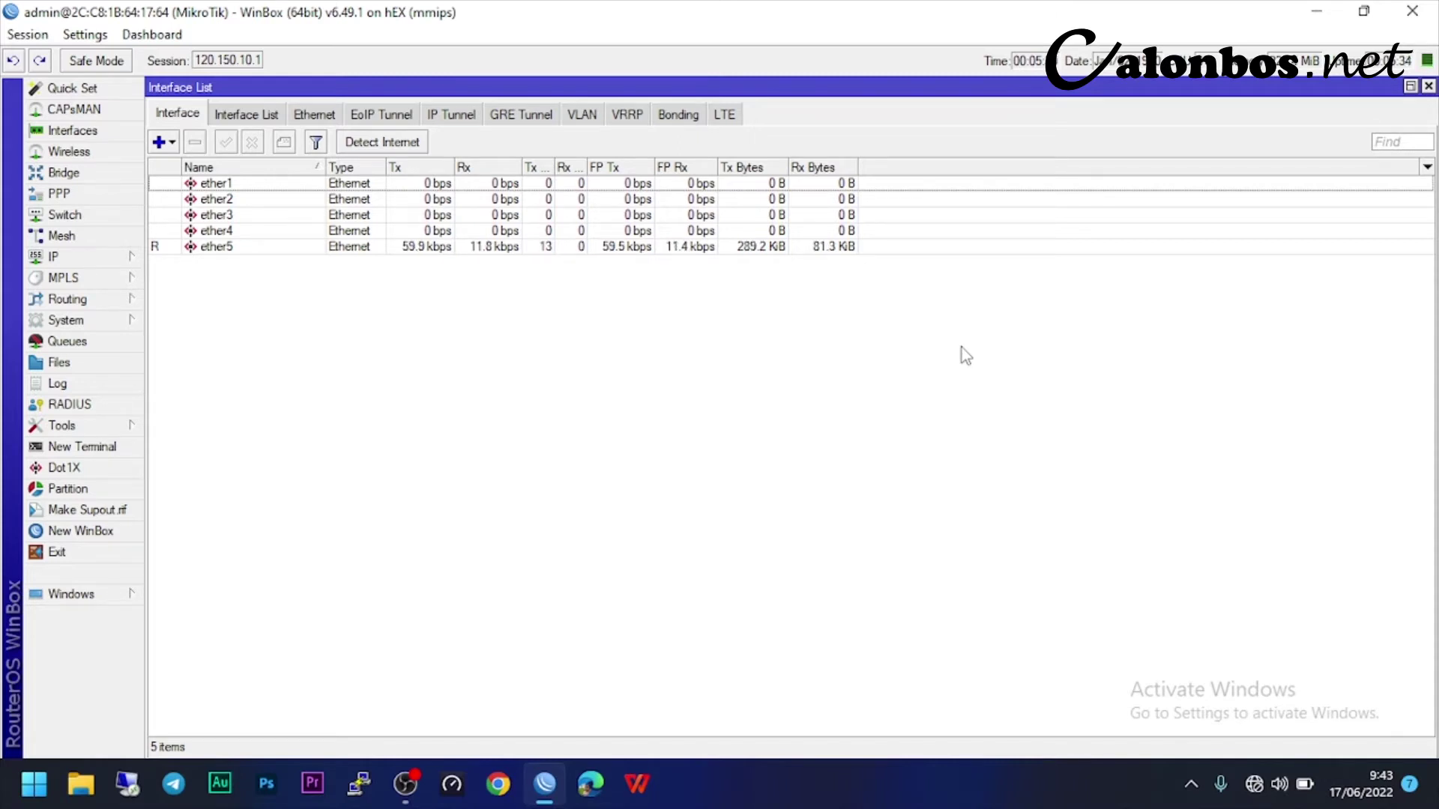
- Reset the router's configuration with No Default Configuration ticked and confirm the reboot
click(104, 320)
click(217, 556)
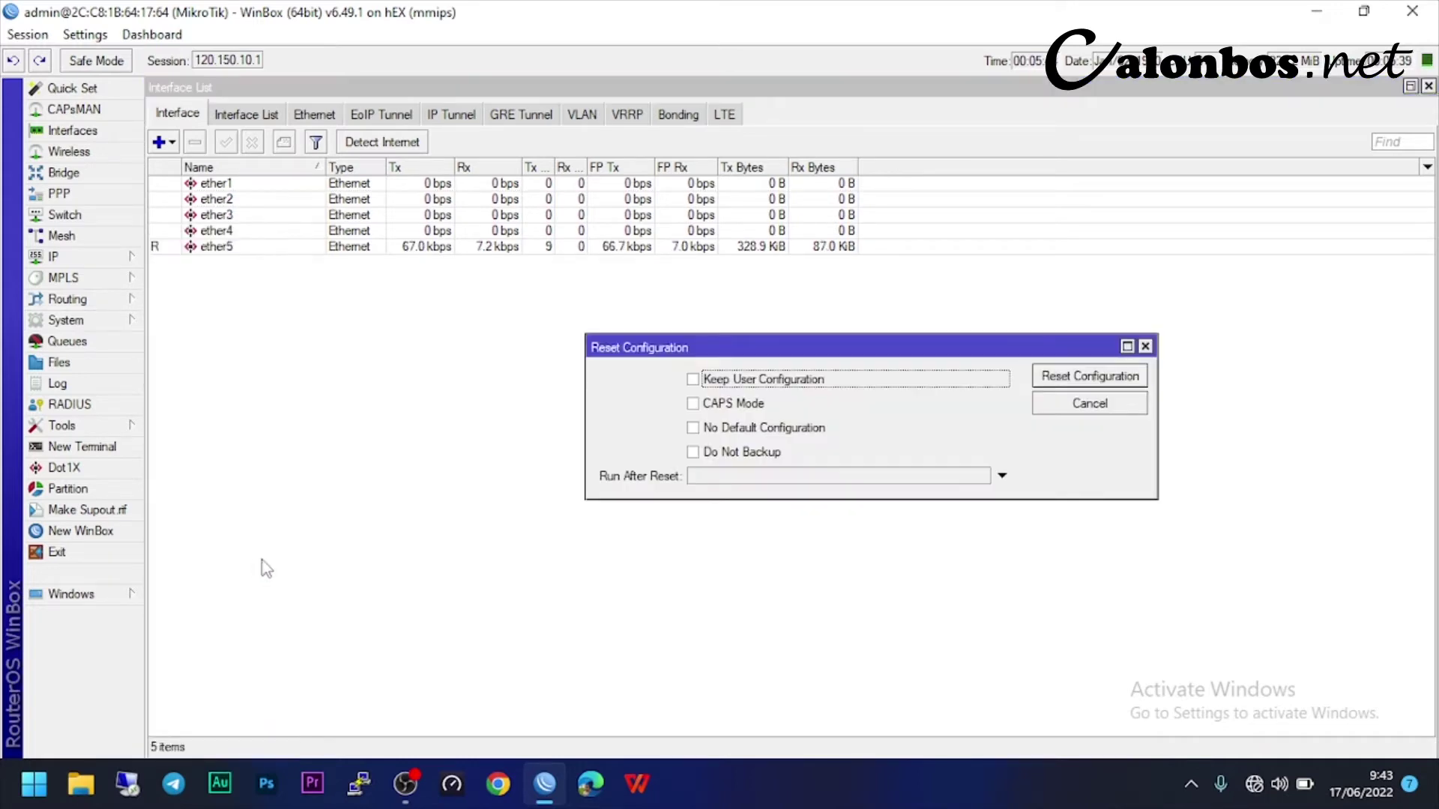
drag(683, 337, 517, 329)
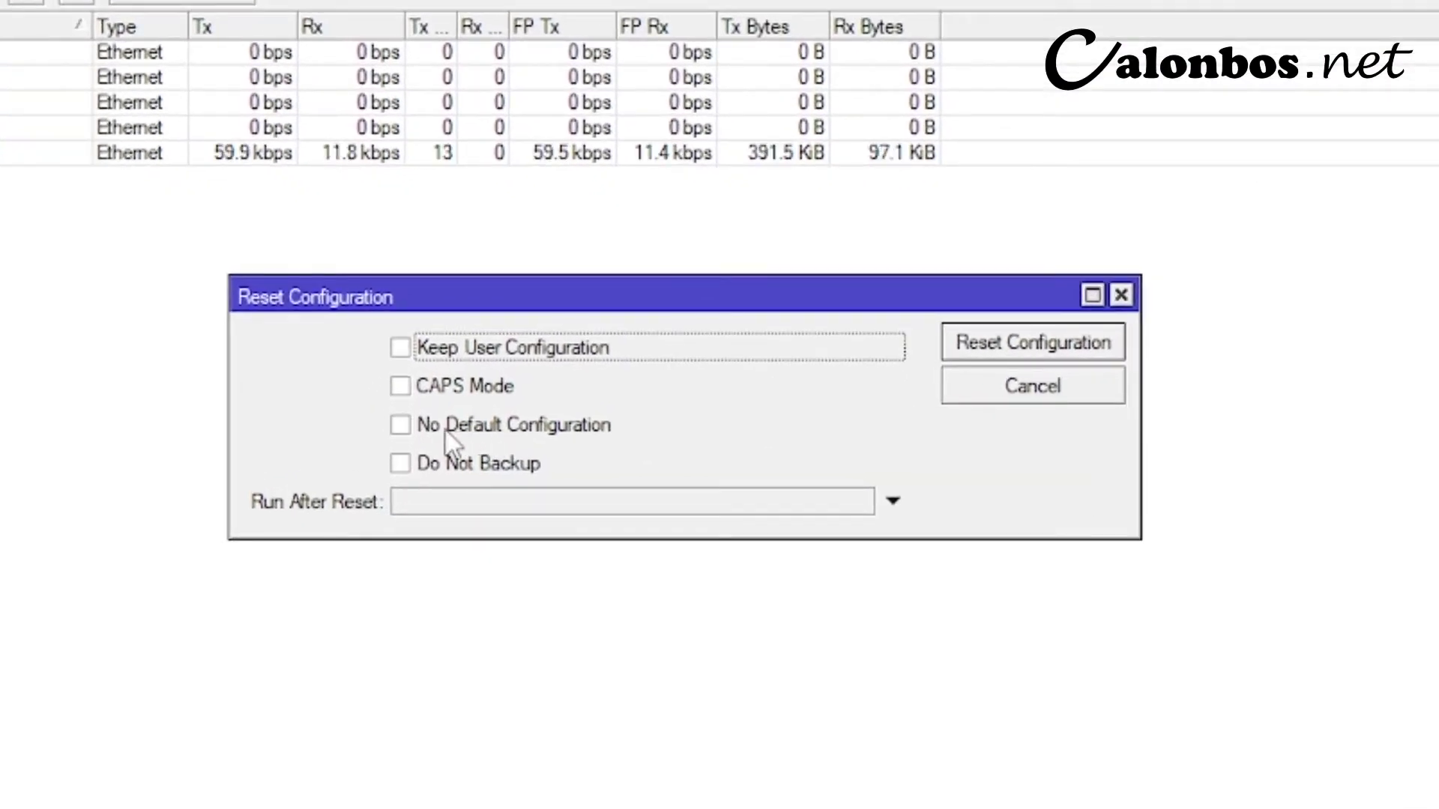
click(446, 433)
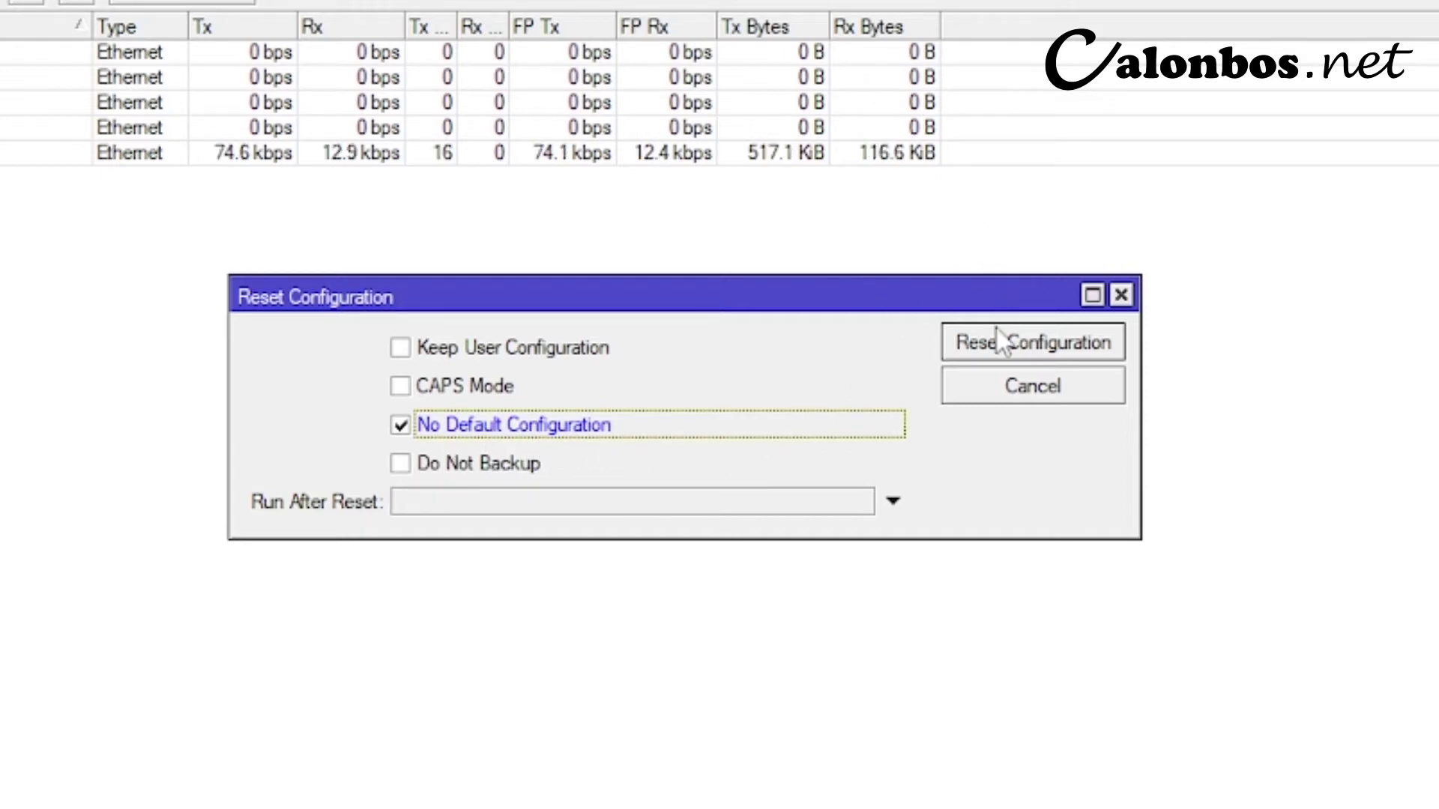
click(1037, 356)
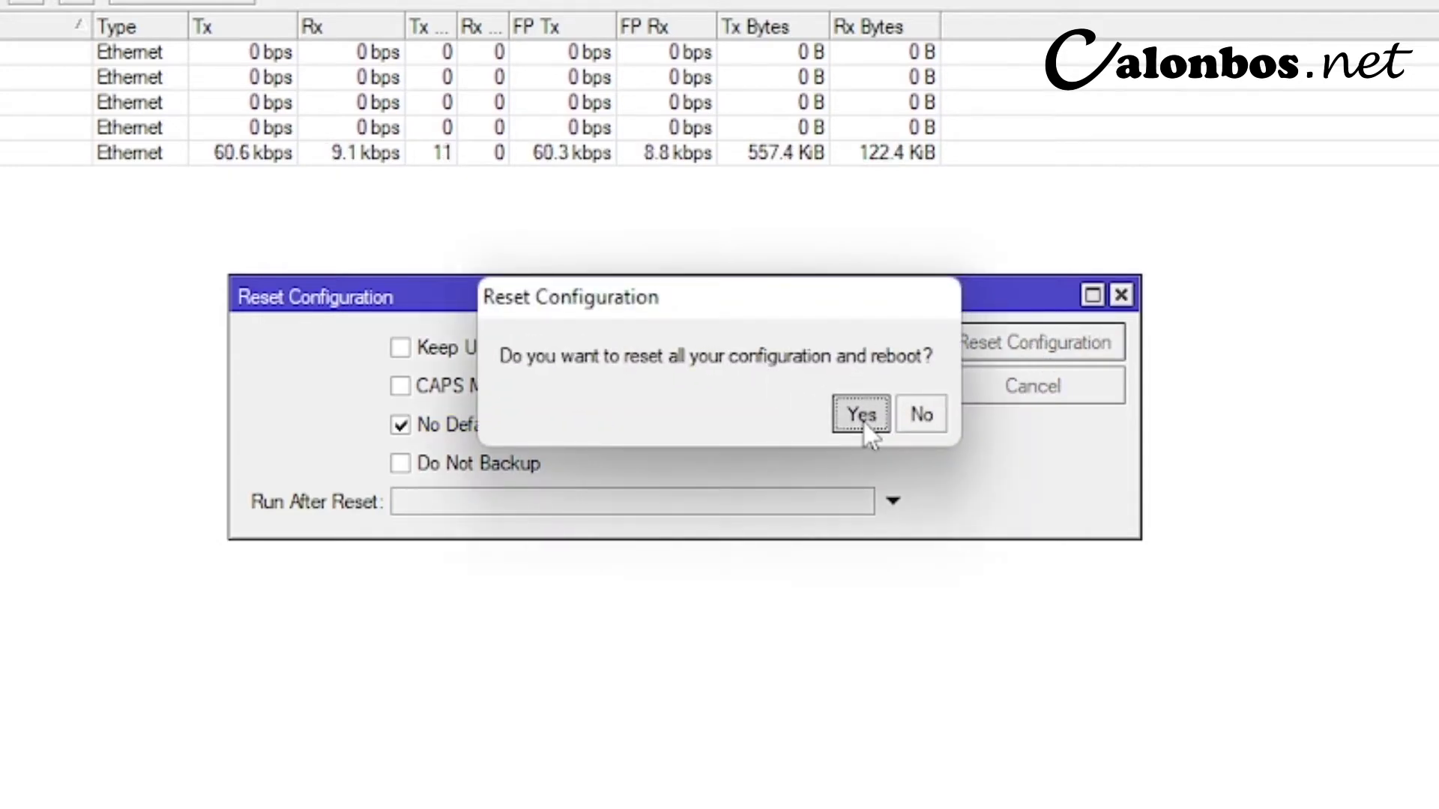
click(862, 416)
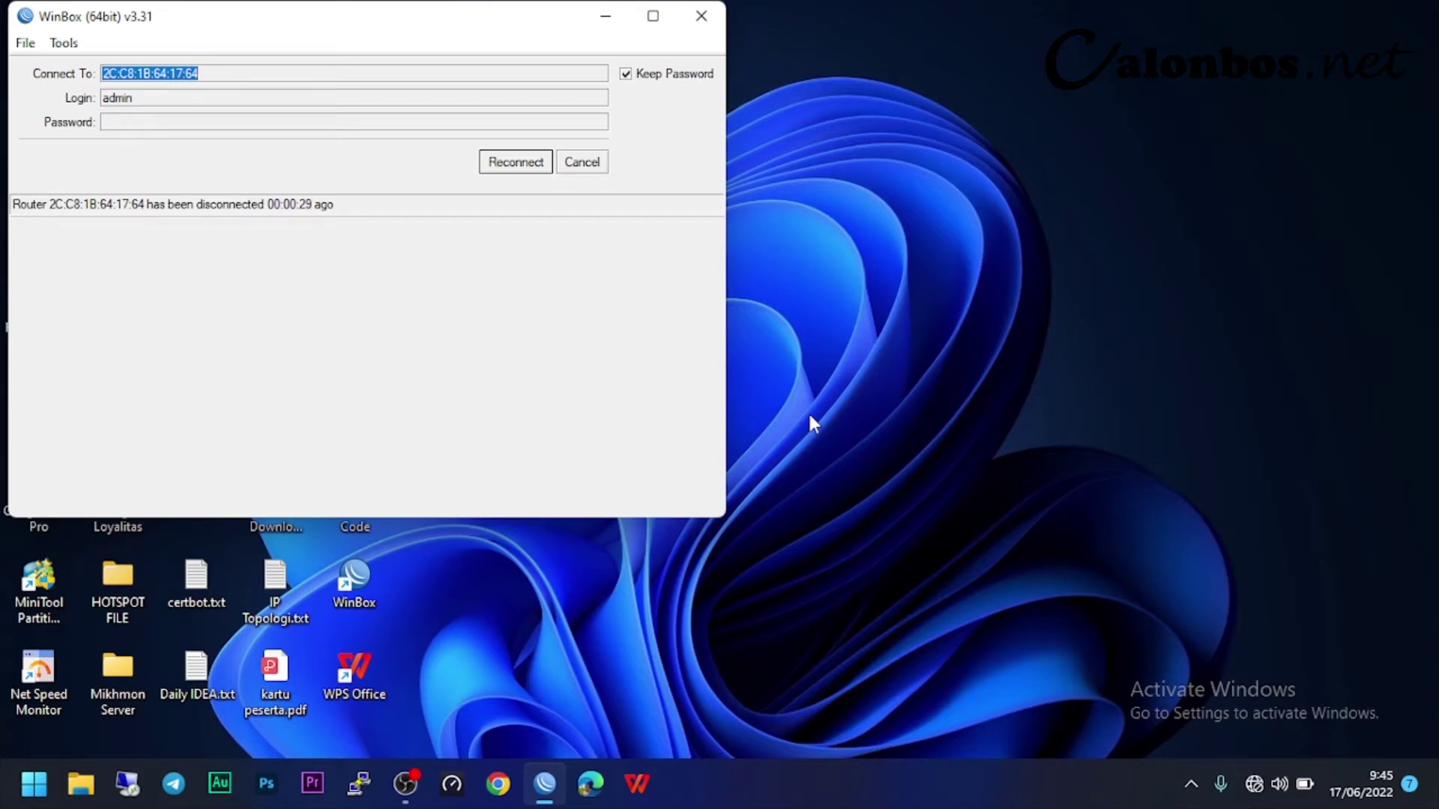
- Reconnect to the rebooted router and close the Change Password Now prompt
click(527, 171)
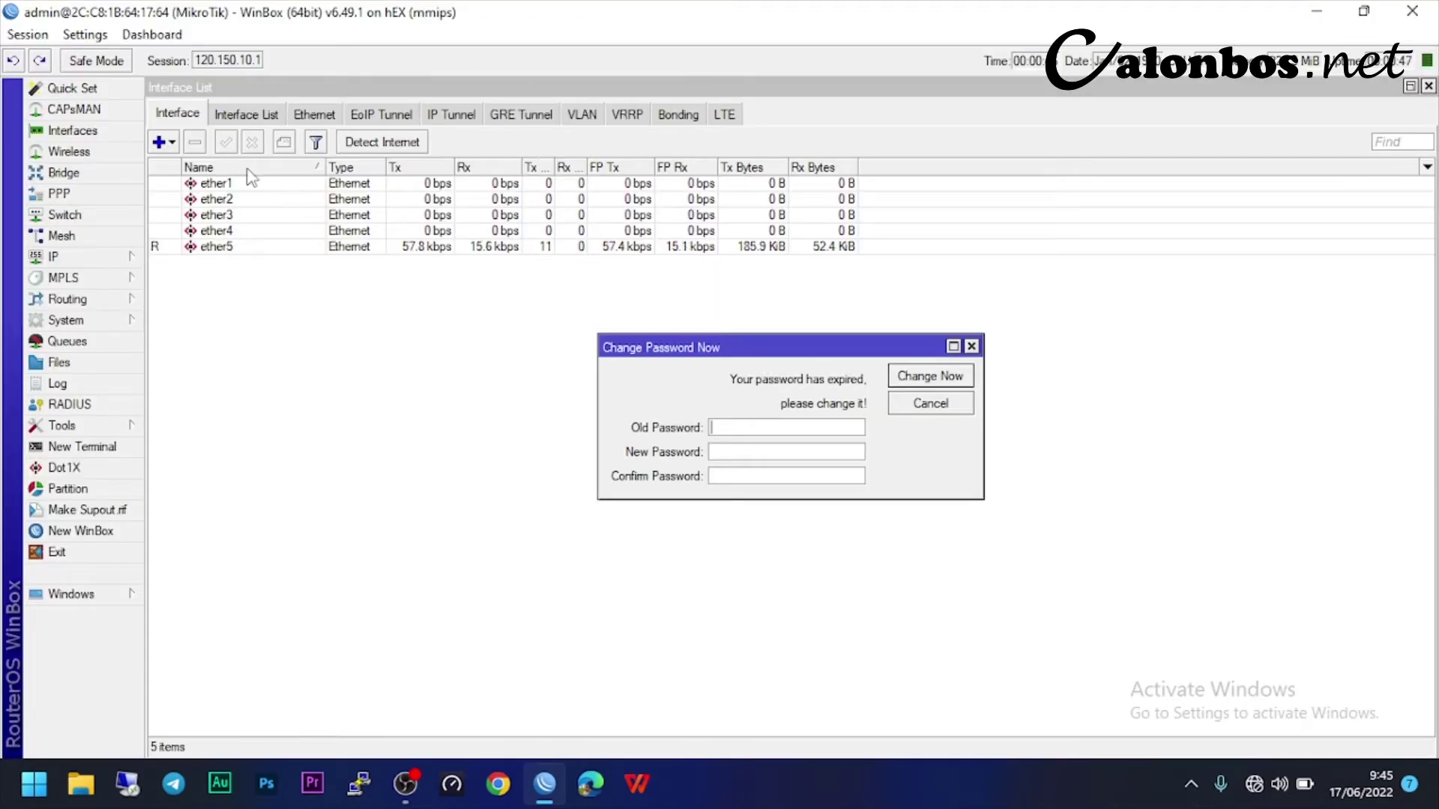
click(971, 347)
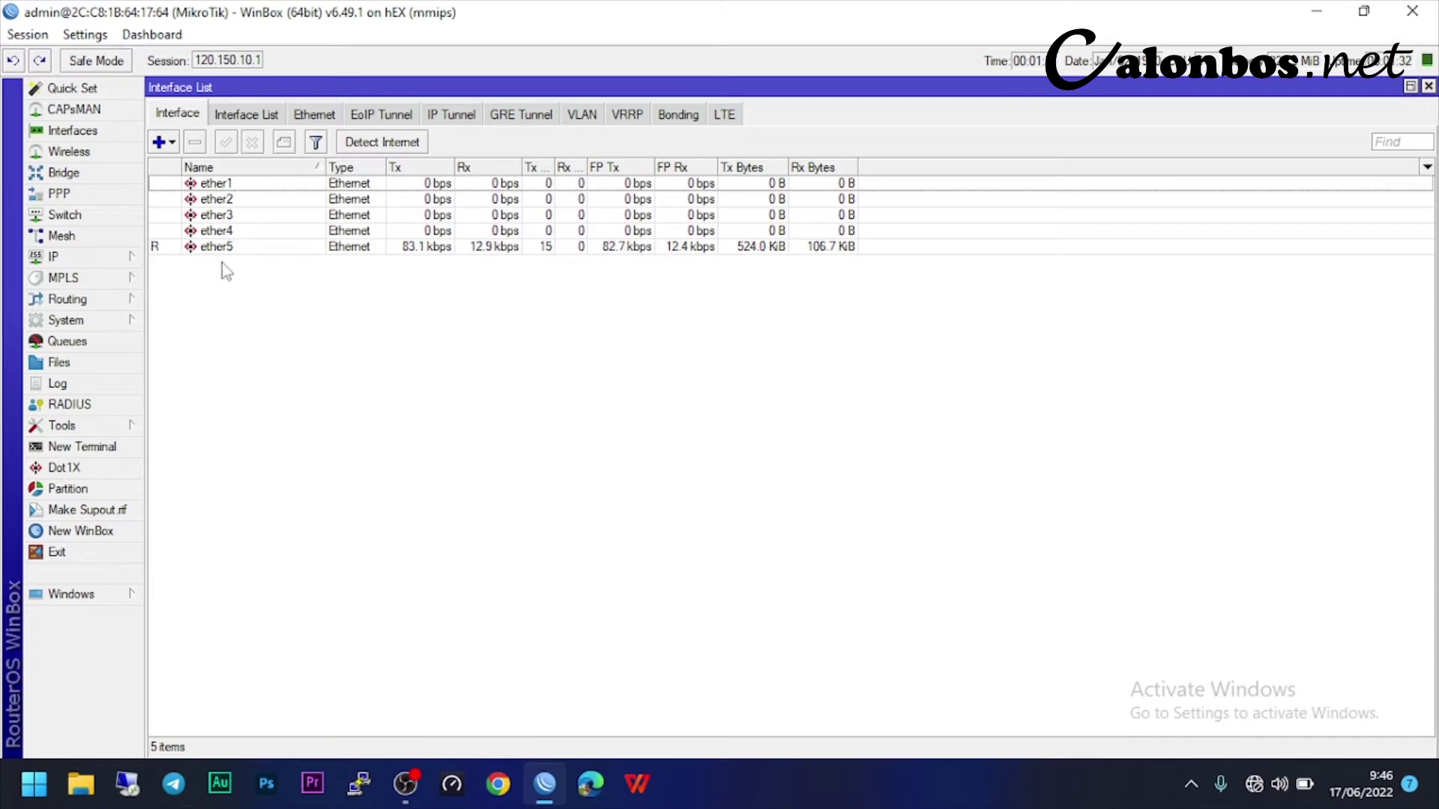
- Rename ether1 to '1. INET GAME', then select the 4. HOTSPOT 1 interface
click(252, 186)
double_click(252, 188)
text(1)
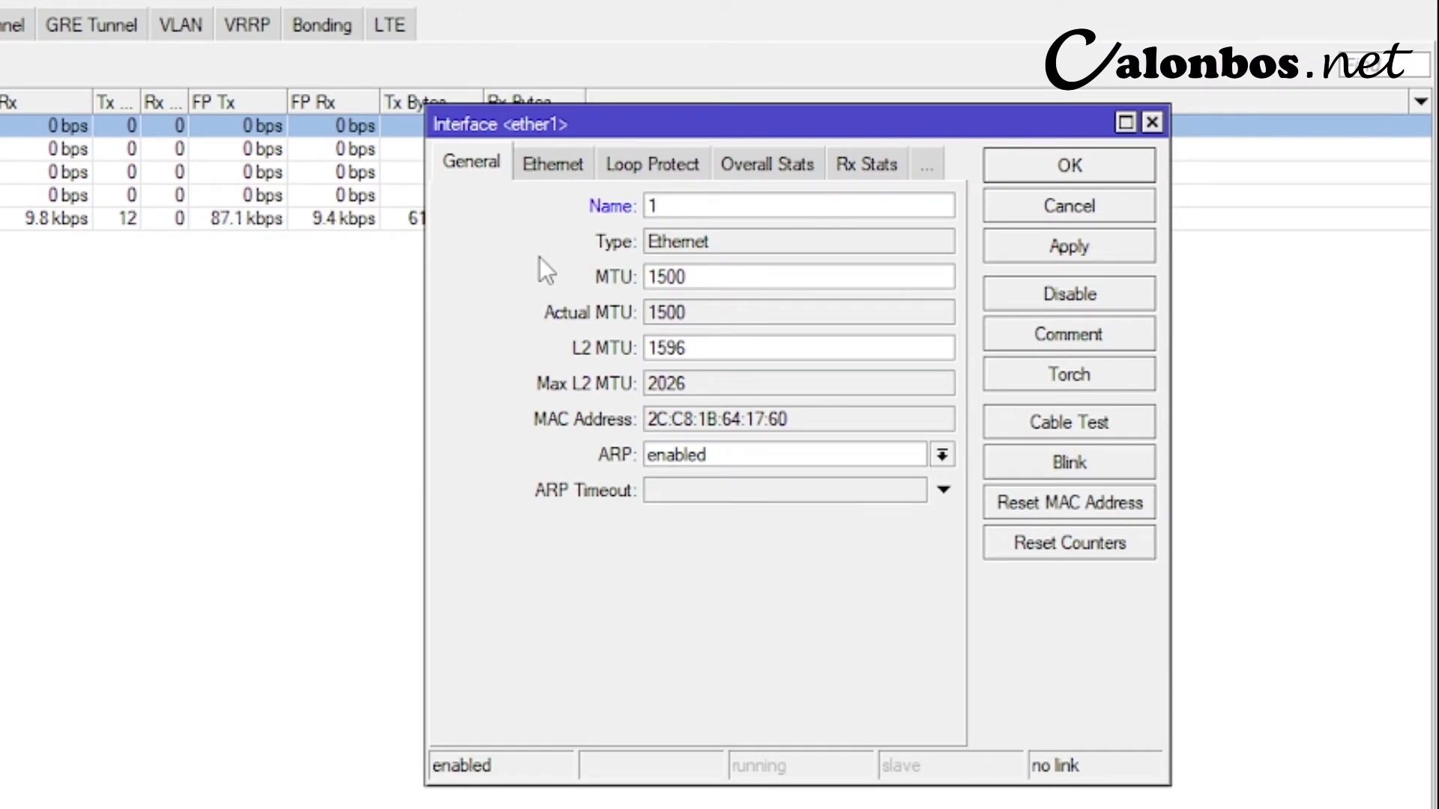
text(. Inter)
key(BackSpace)
key(BackSpace)
key(BackSpace)
key(BackSpace)
text(NTE)
key(BackSpace)
key(BackSpace)
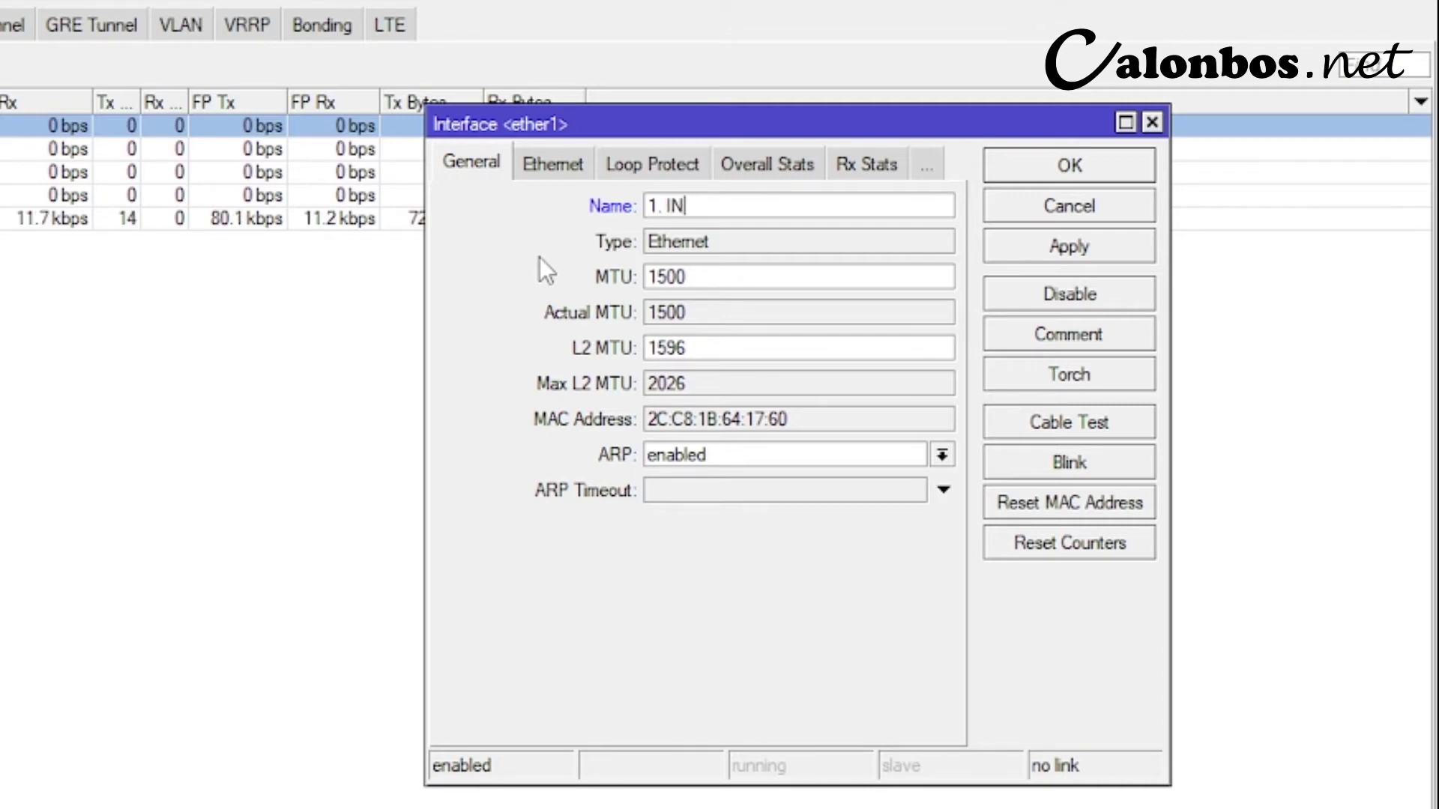
text(ET GAME)
click(1069, 246)
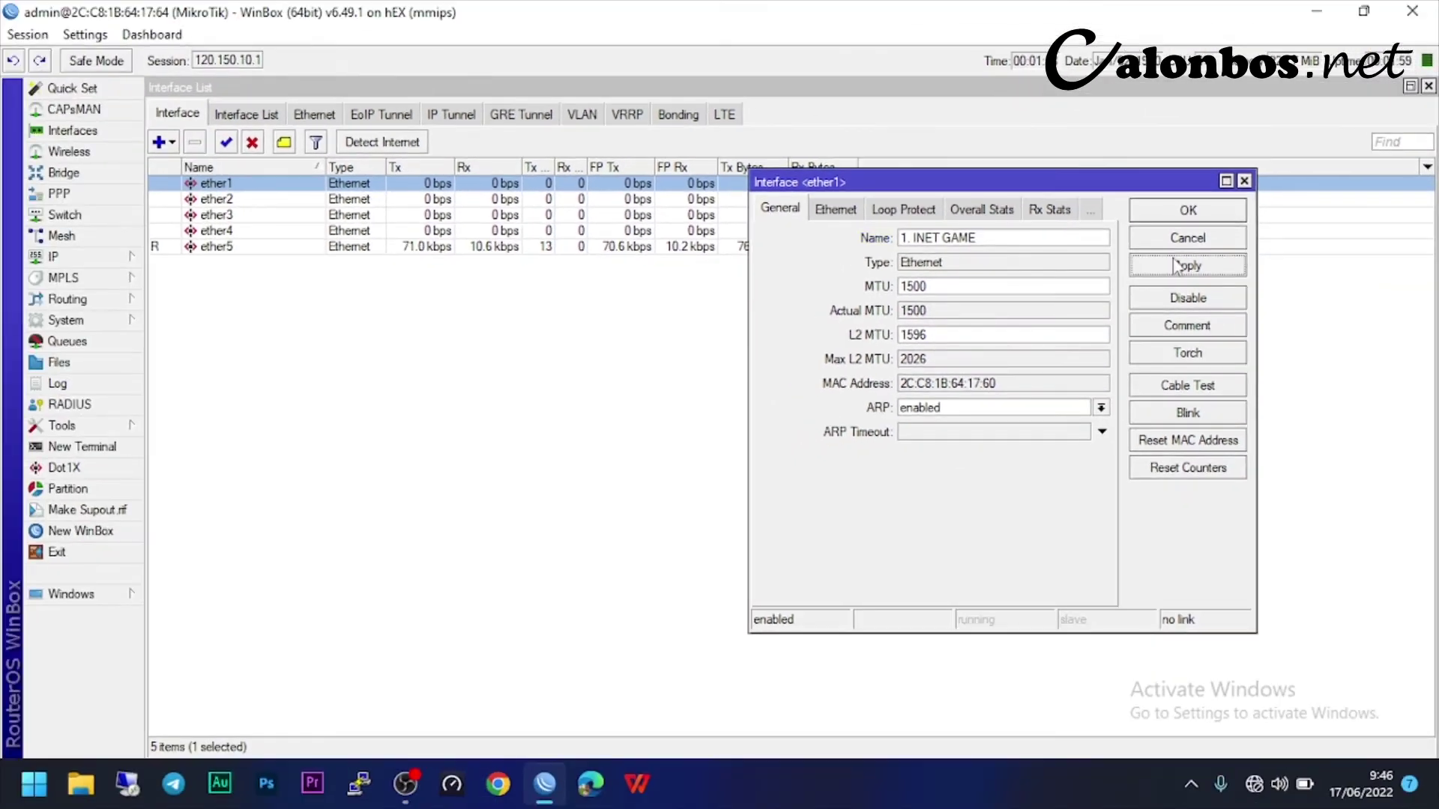
click(1188, 213)
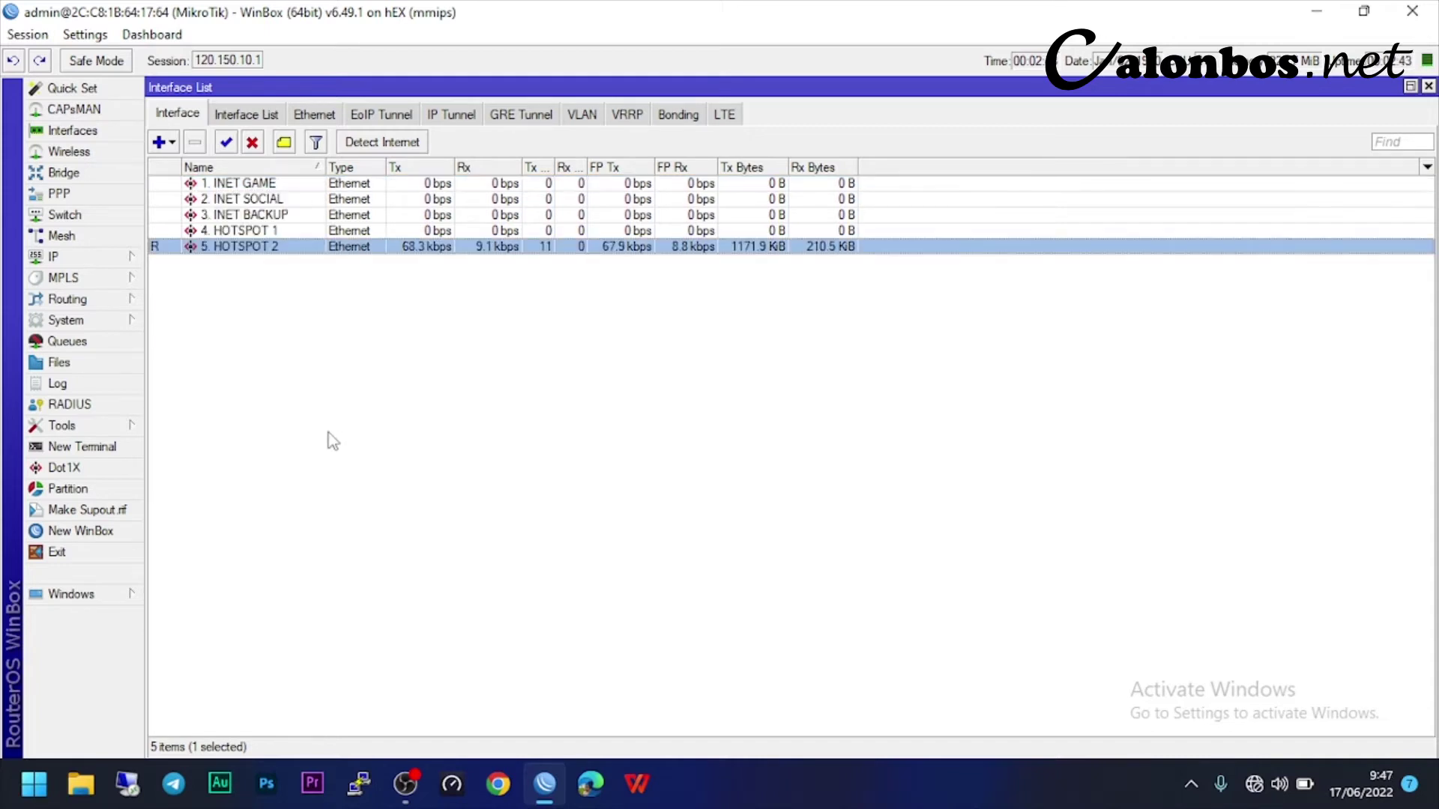
click(262, 231)
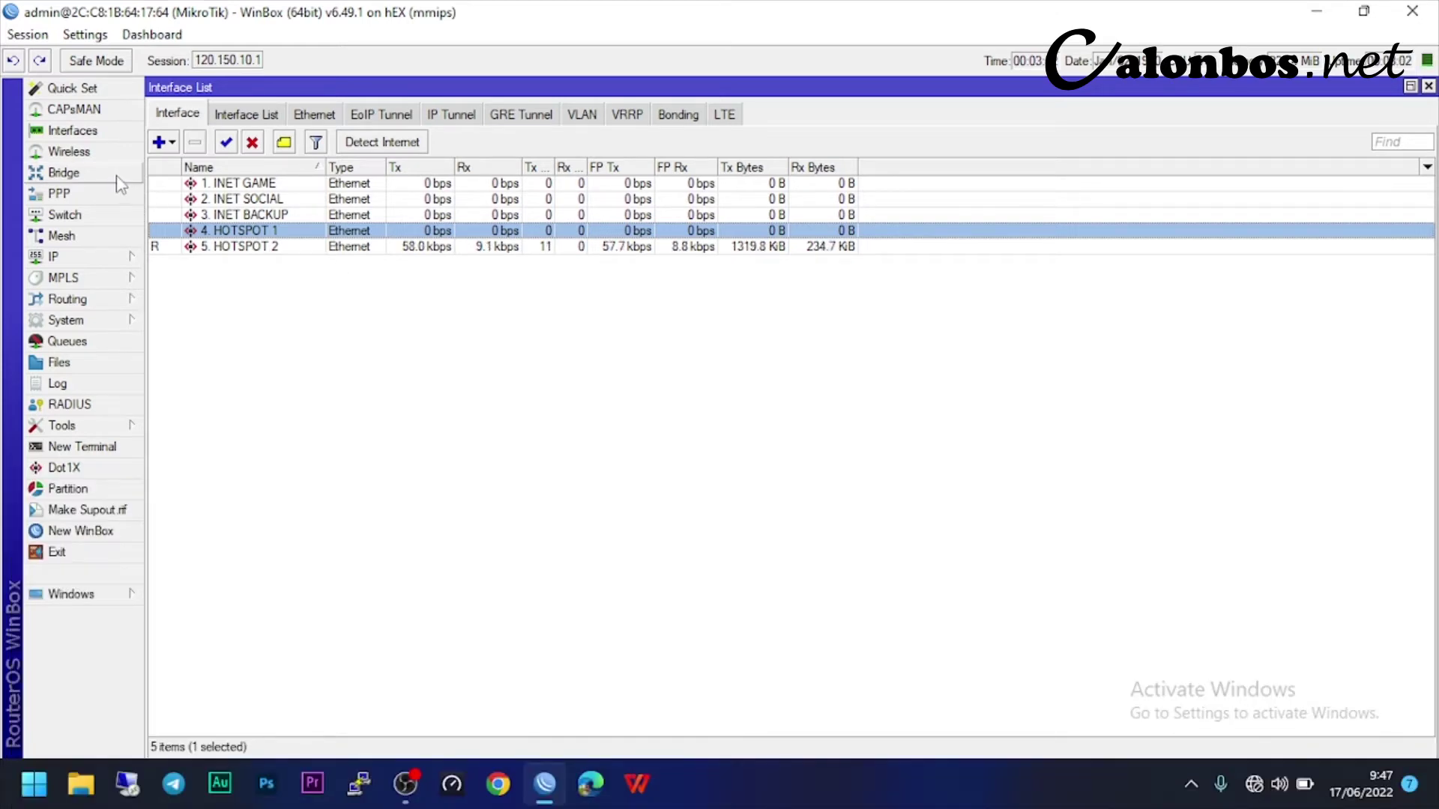
- Add a new bridge named 'BRIDGE HOTSPOT' in the Bridge window and save it
click(138, 177)
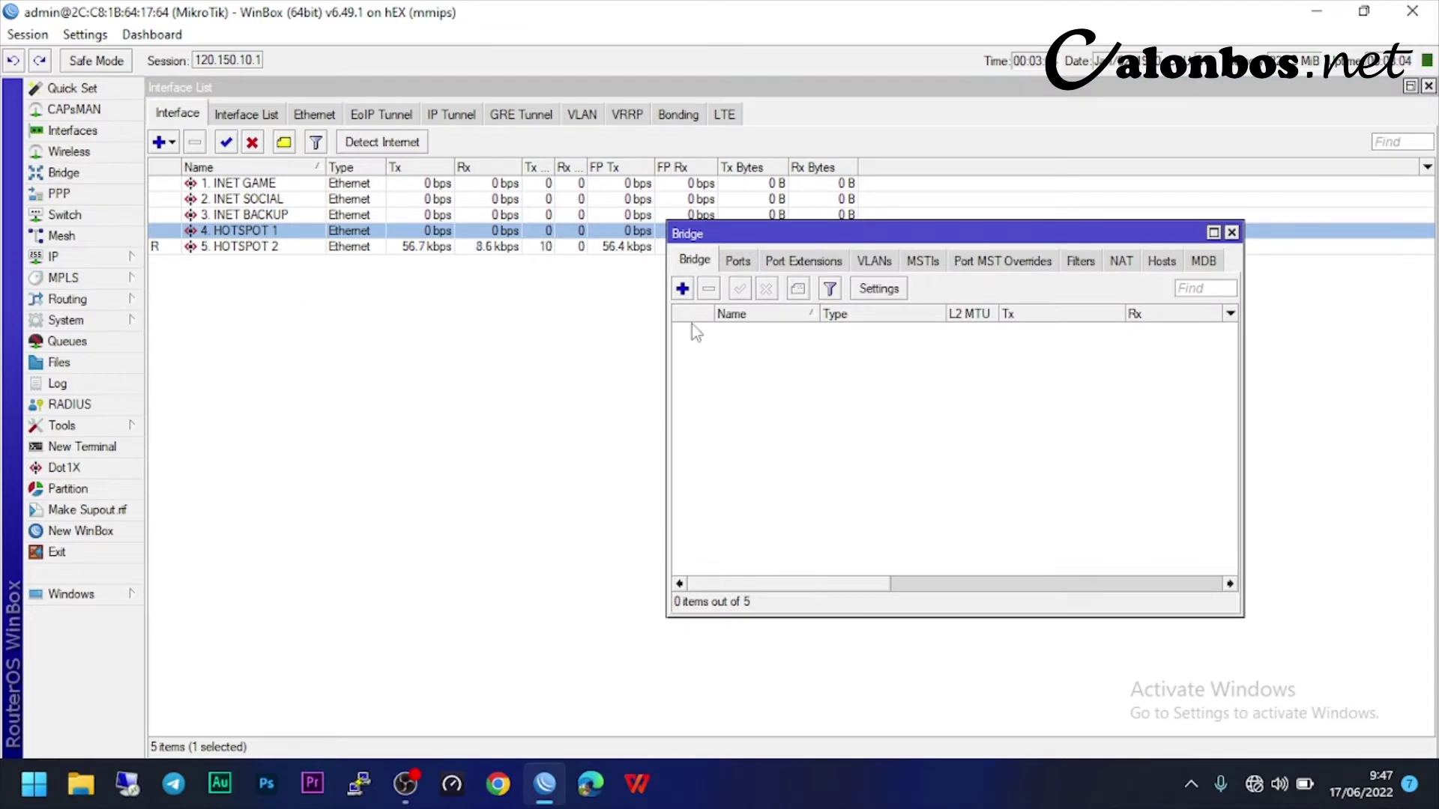
click(682, 288)
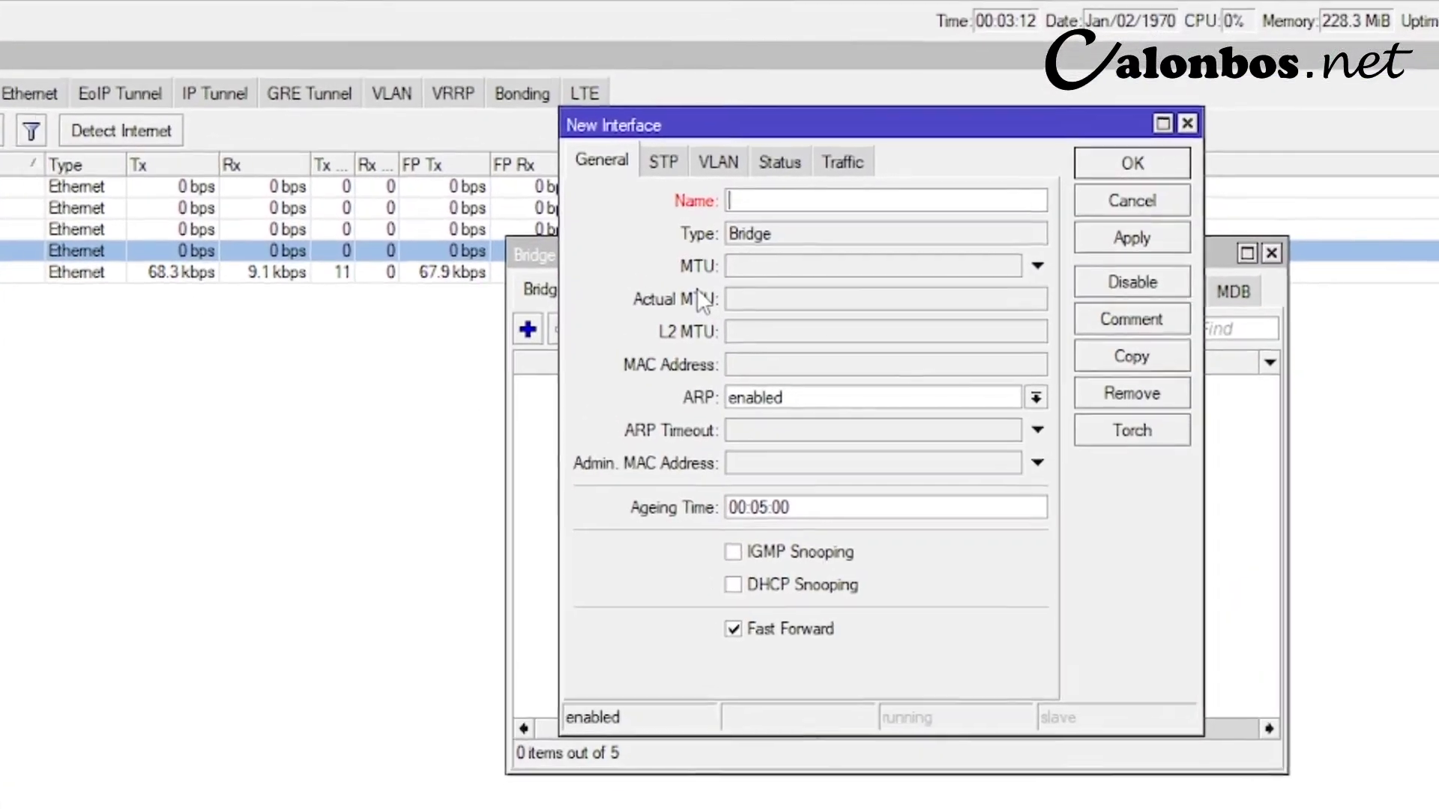
text(BRIDE)
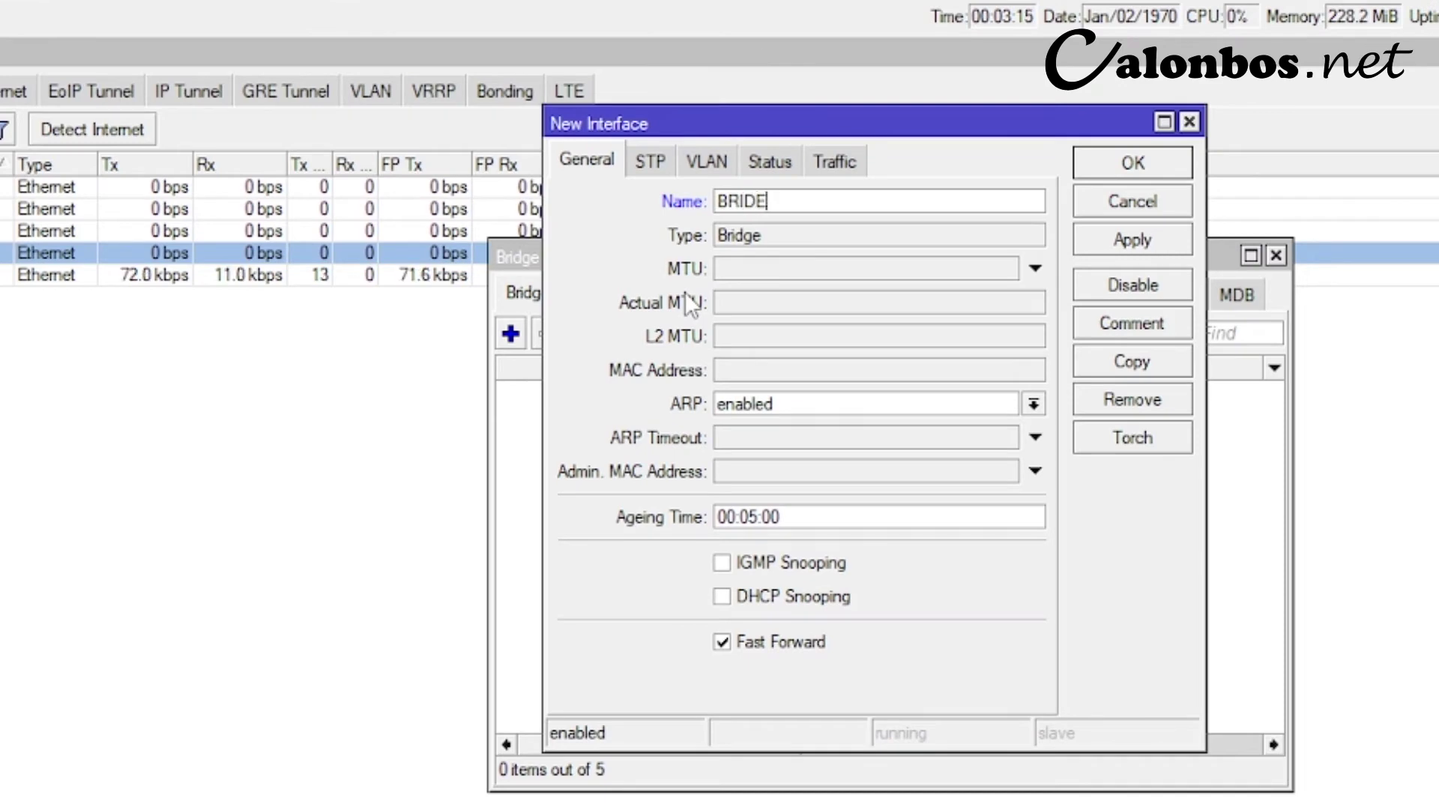
key(BackSpace)
text(GE HOTSPOT)
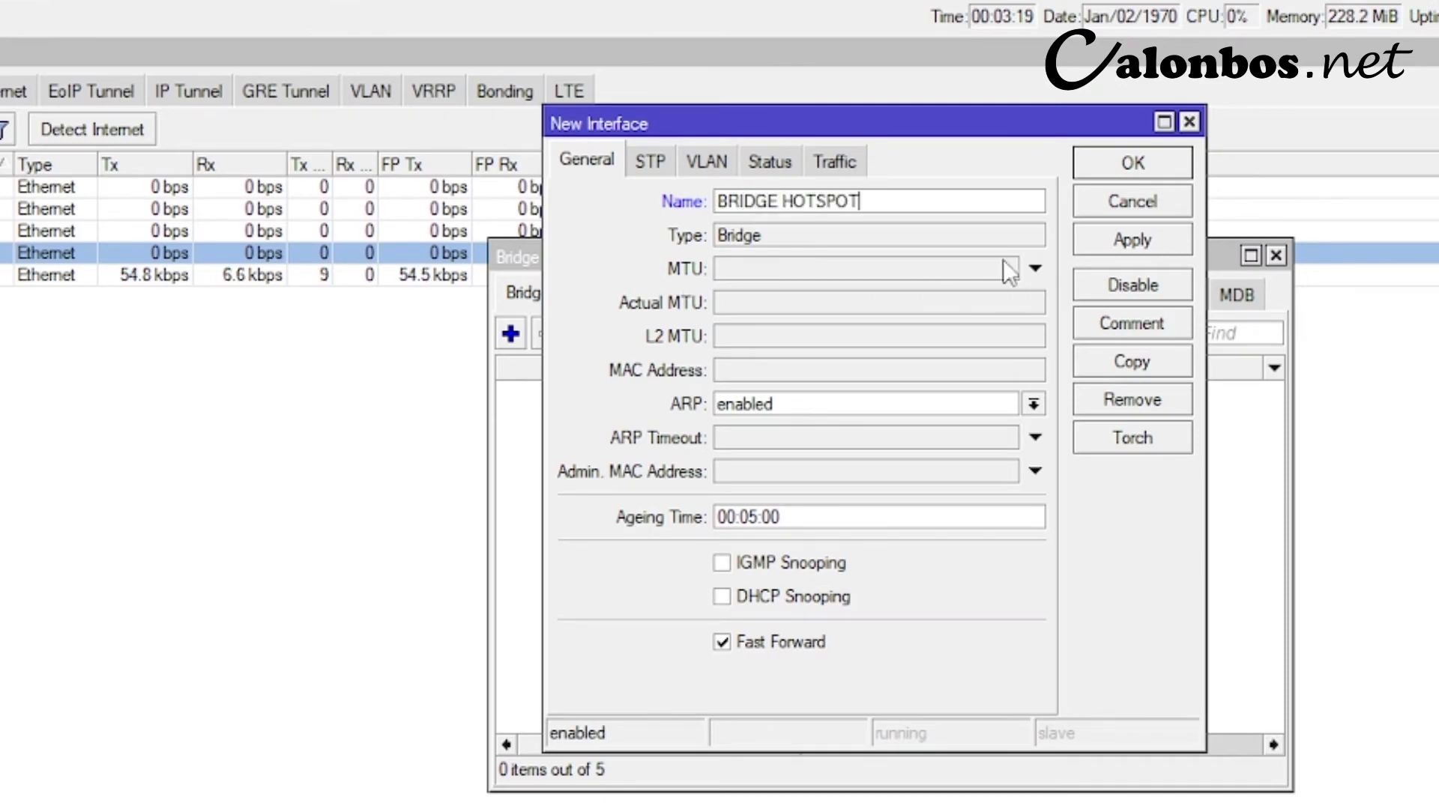
click(1094, 247)
click(1117, 168)
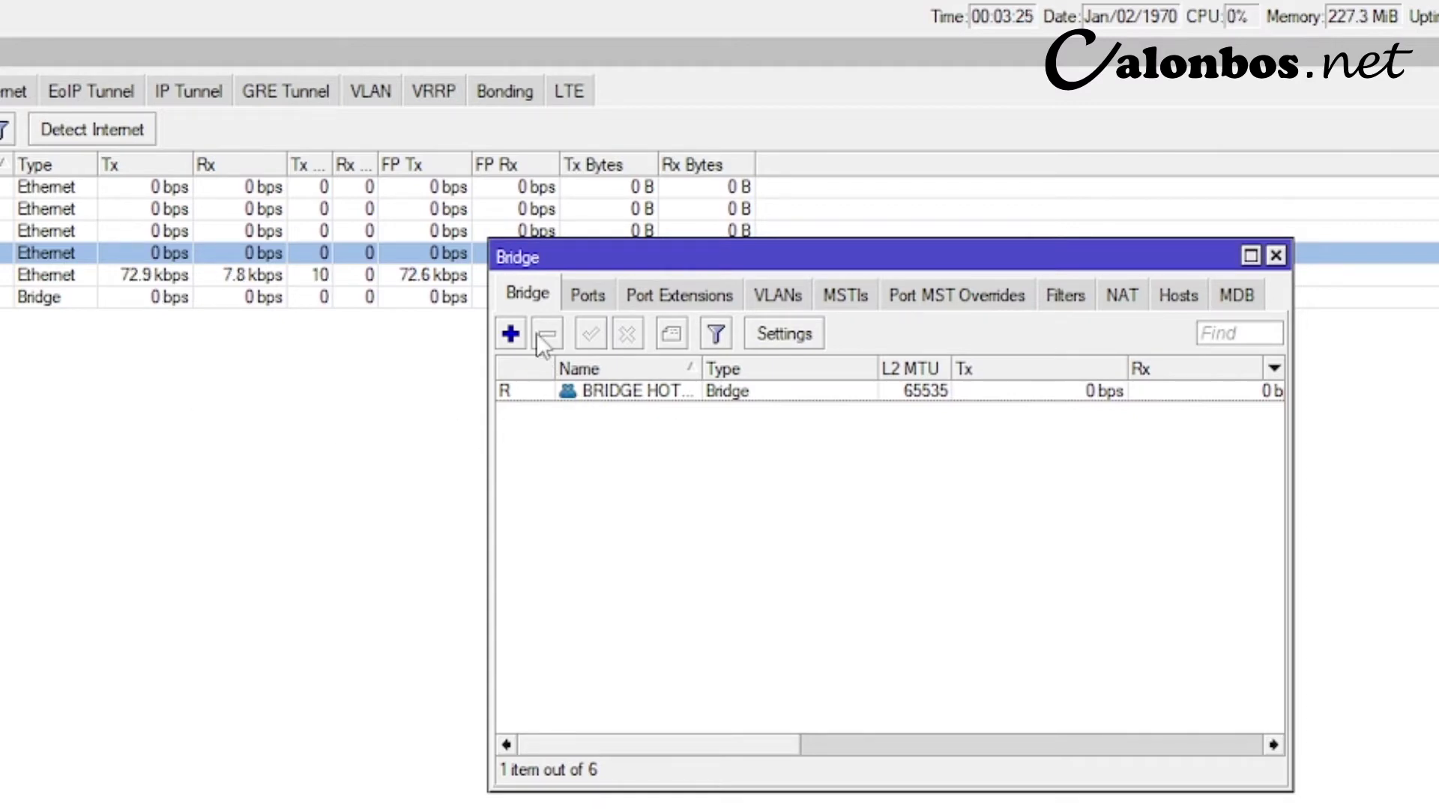
- Add 4. HOTSPOT 1 as a port of BRIDGE HOTSPOT
click(579, 297)
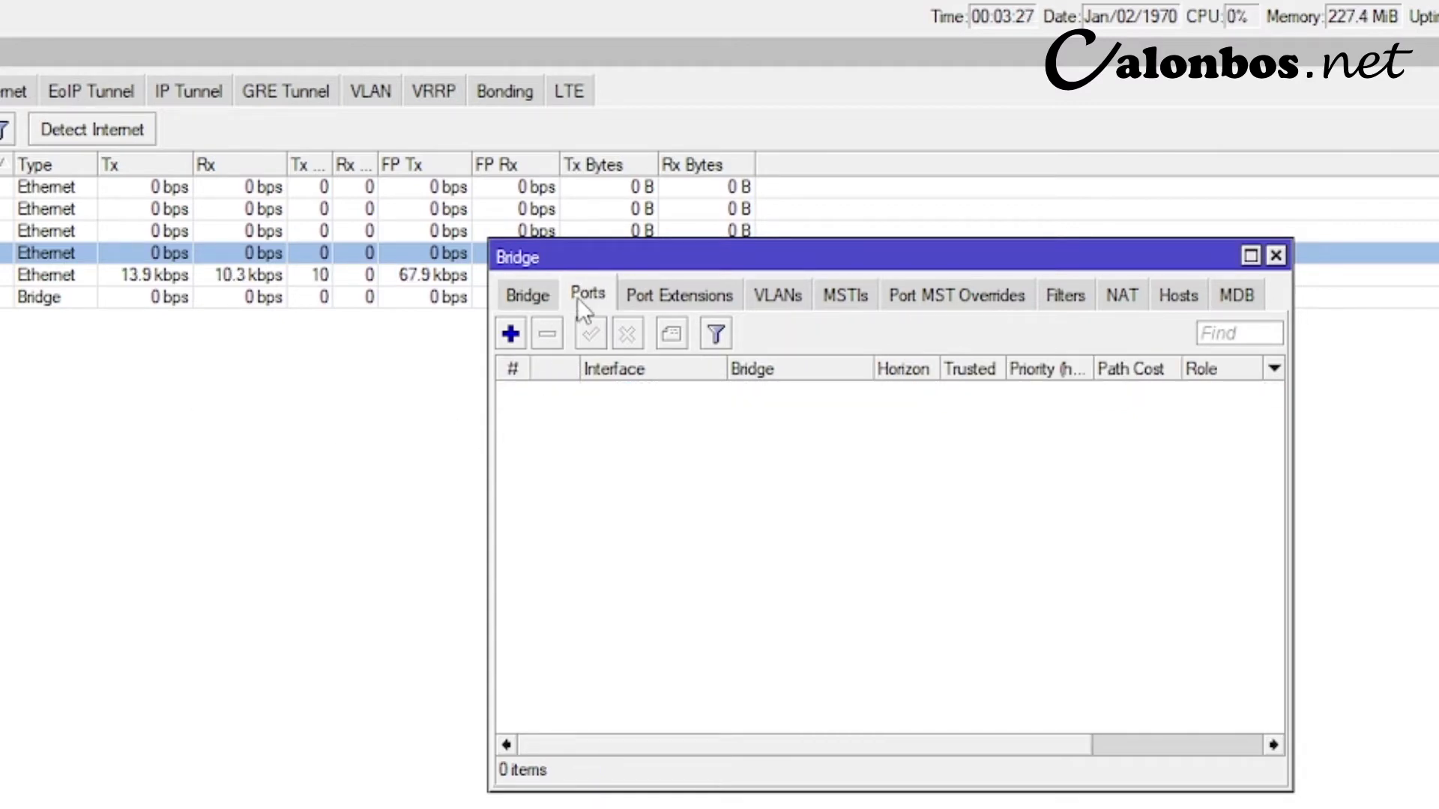
click(510, 334)
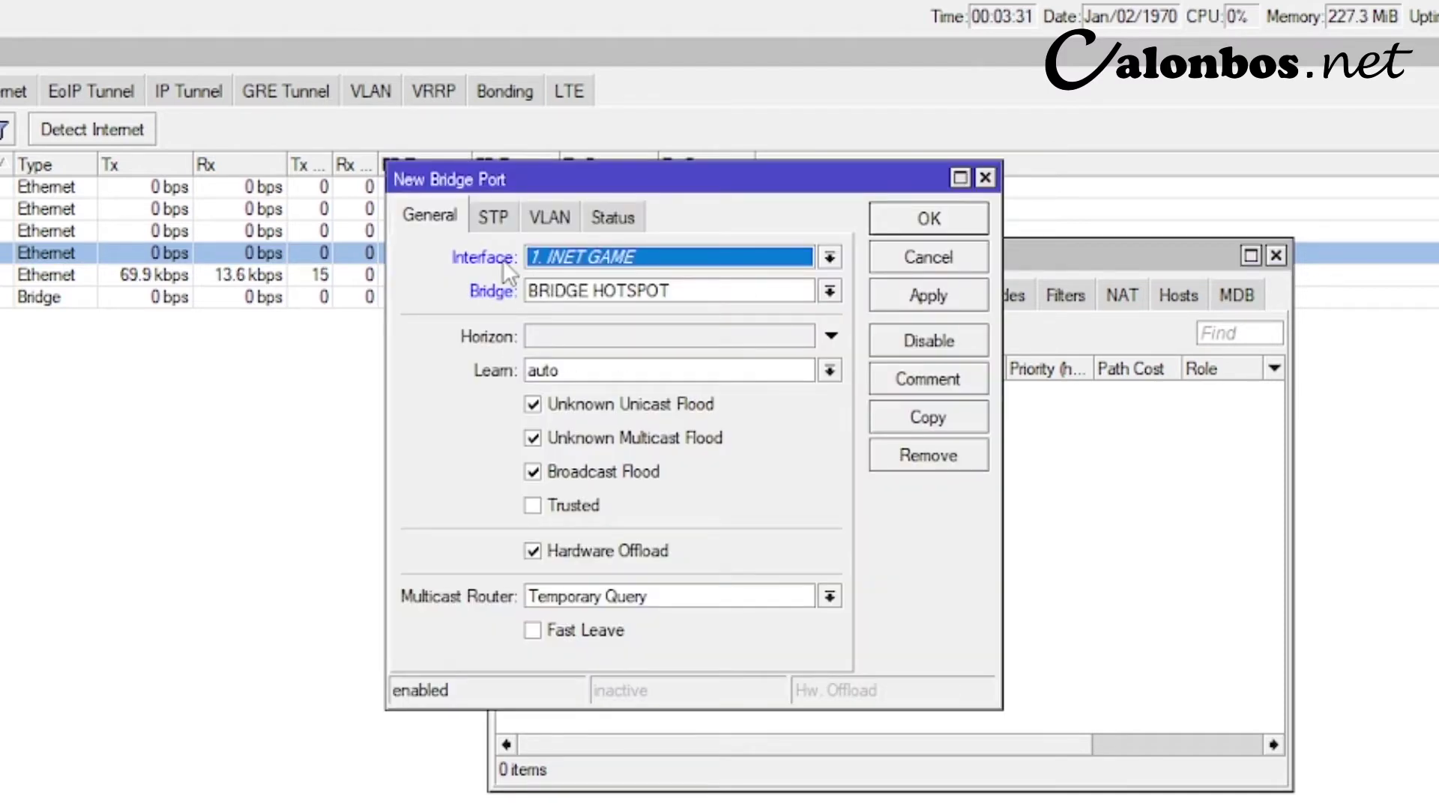
click(635, 257)
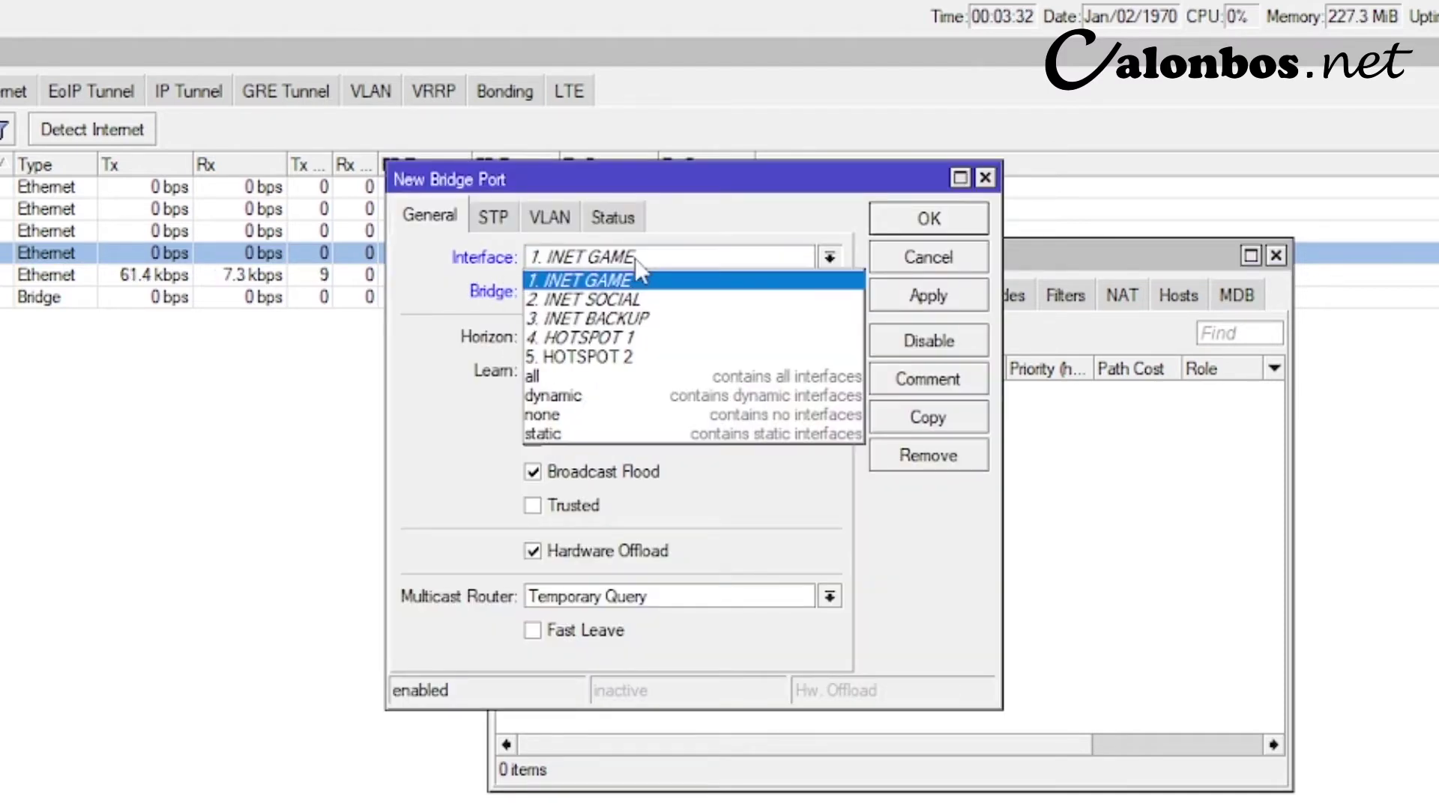
click(585, 334)
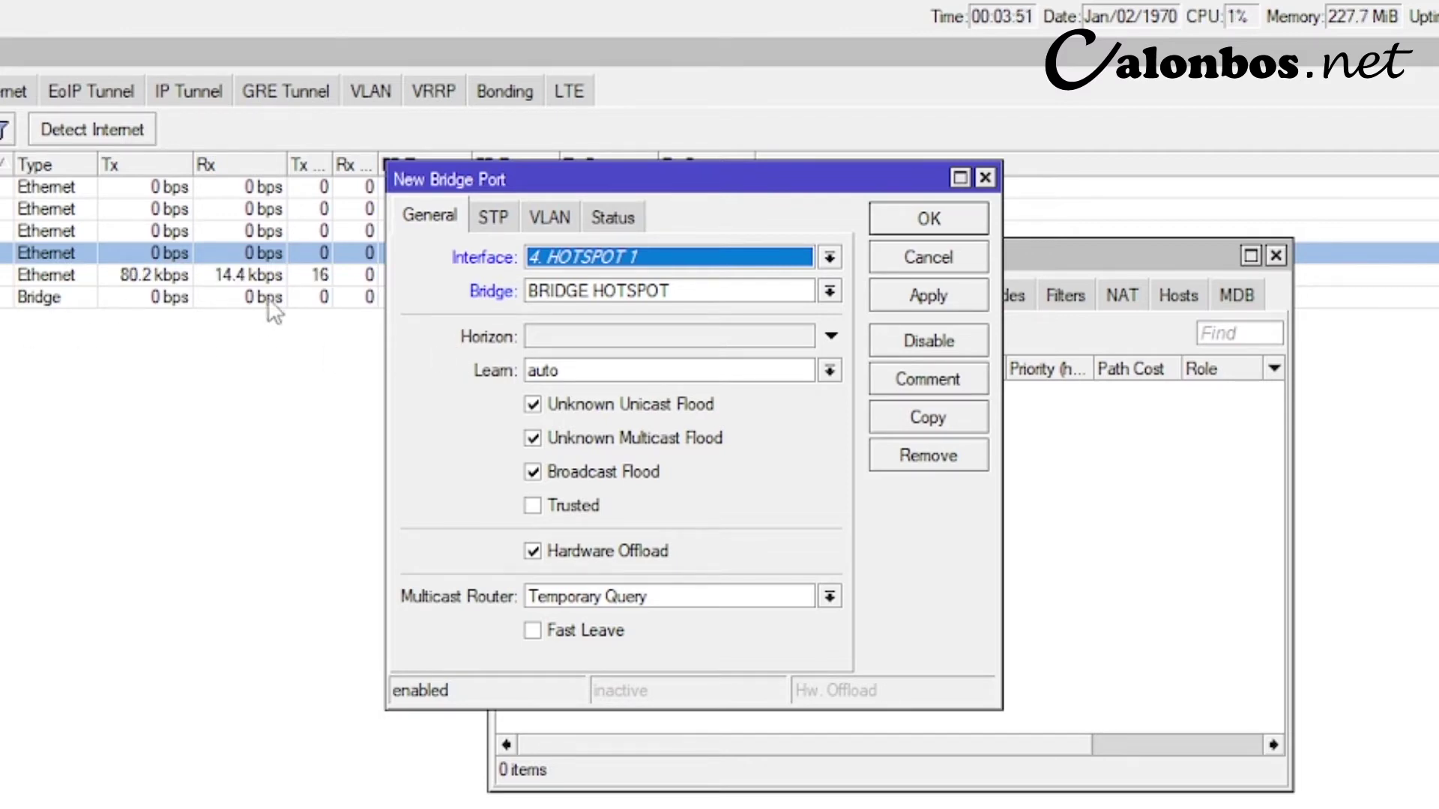
click(621, 293)
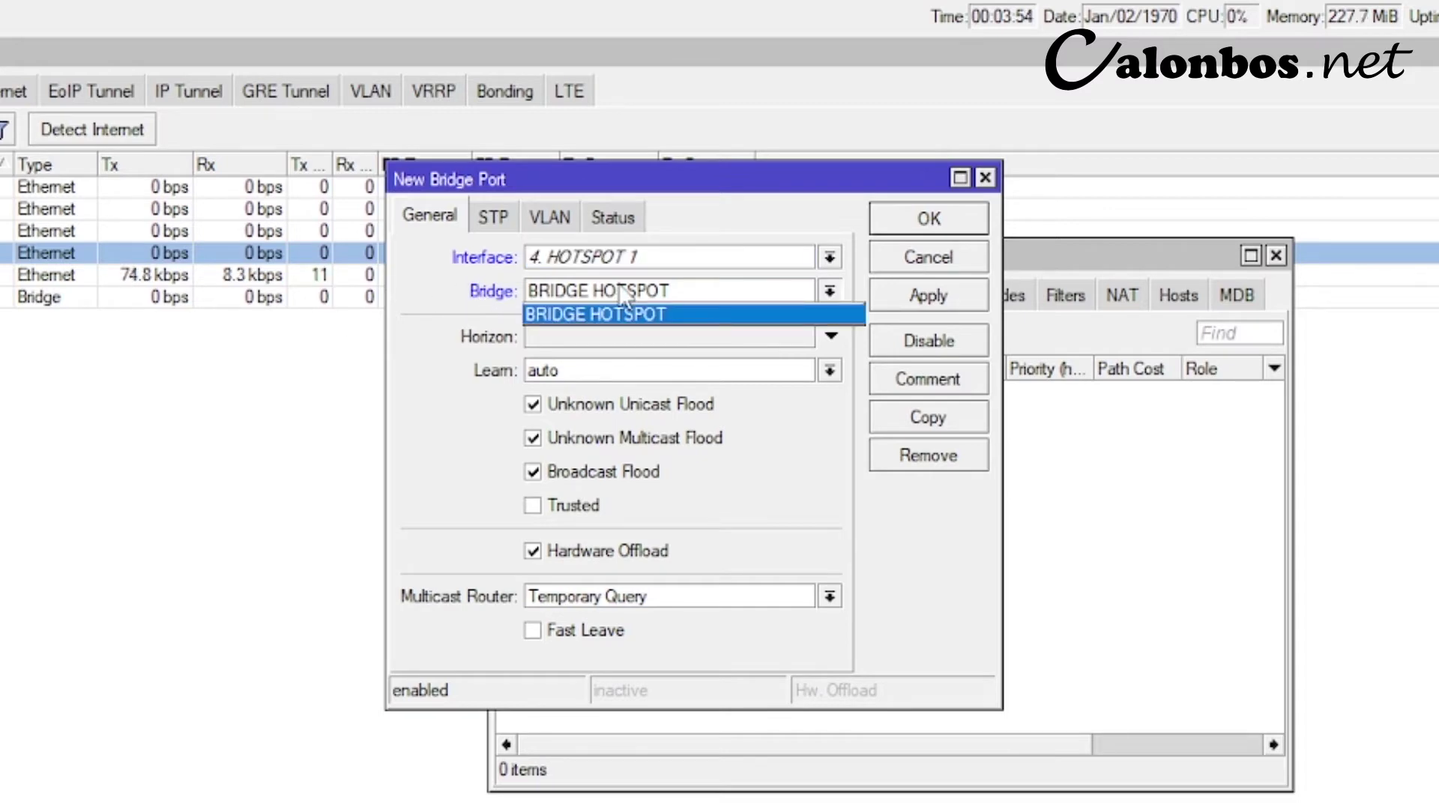
click(539, 313)
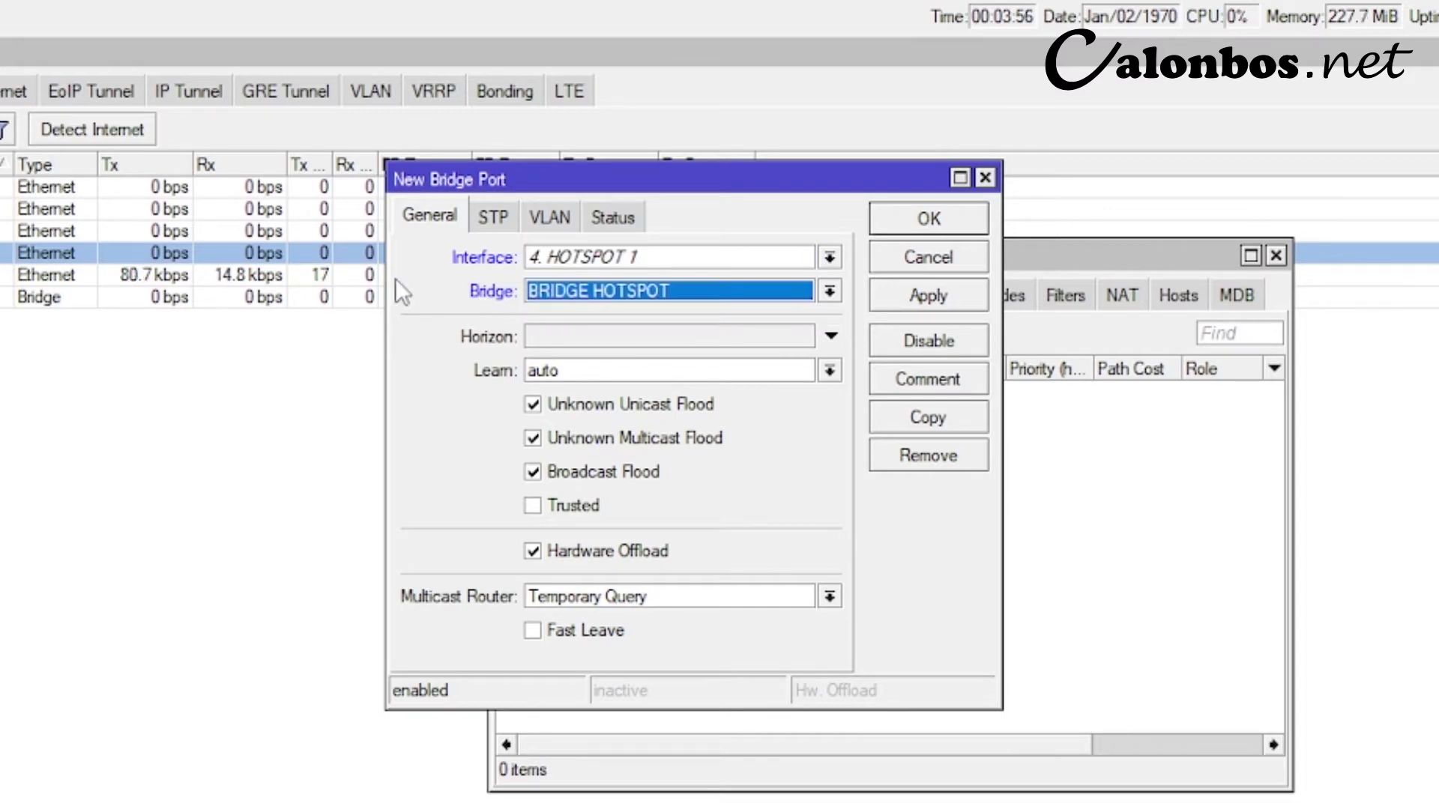
click(891, 295)
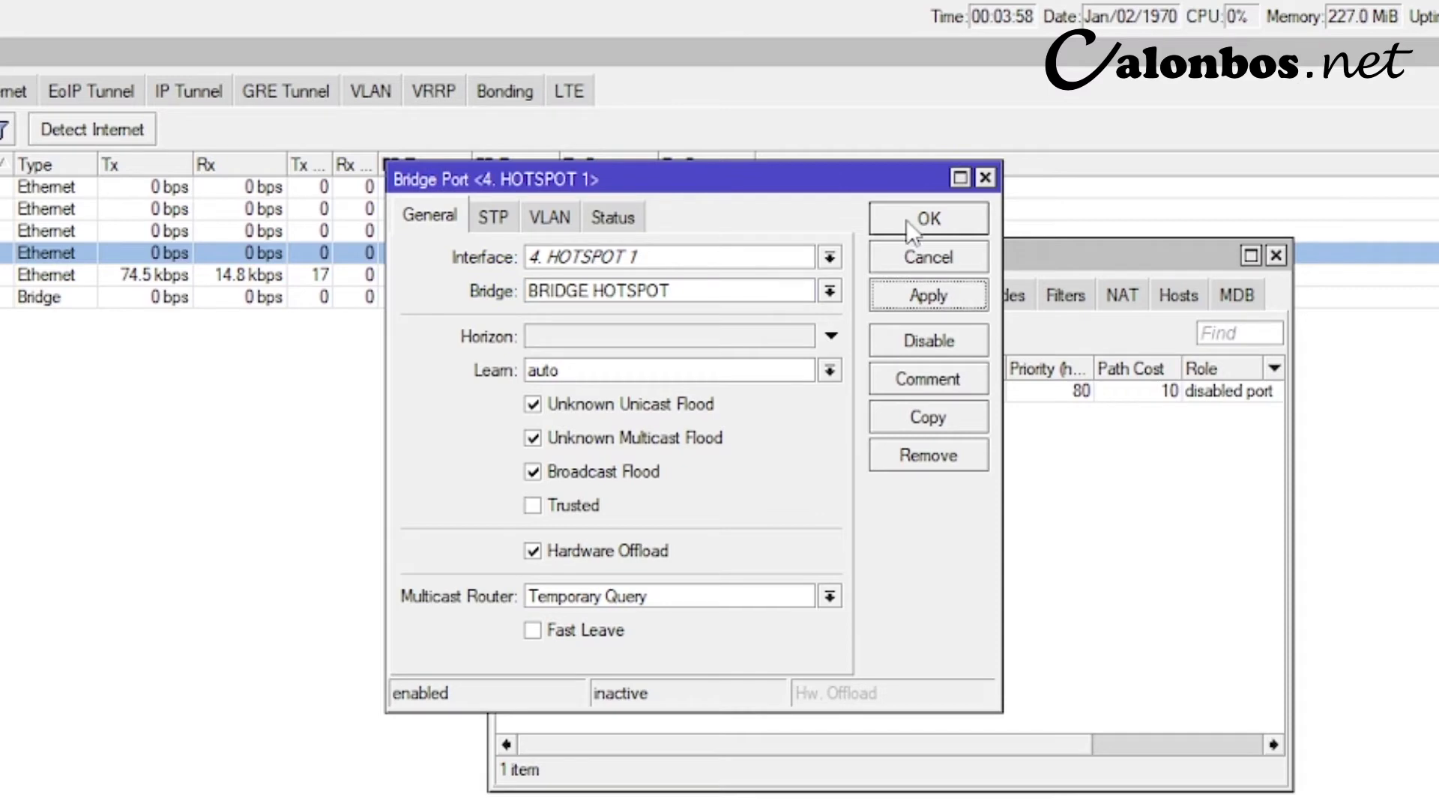
click(914, 219)
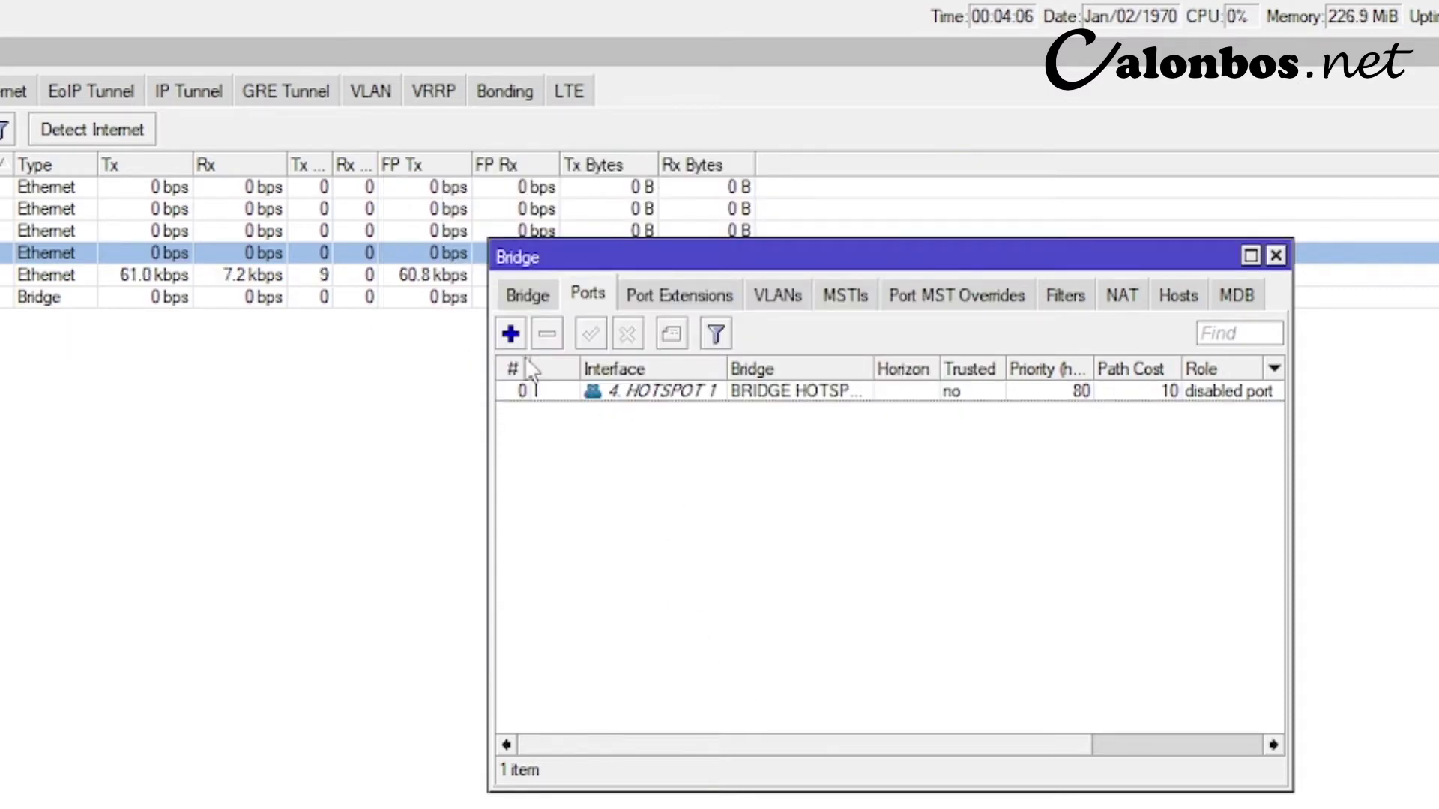
- Start a second bridge port with interface 5. HOTSPOT 2
click(512, 334)
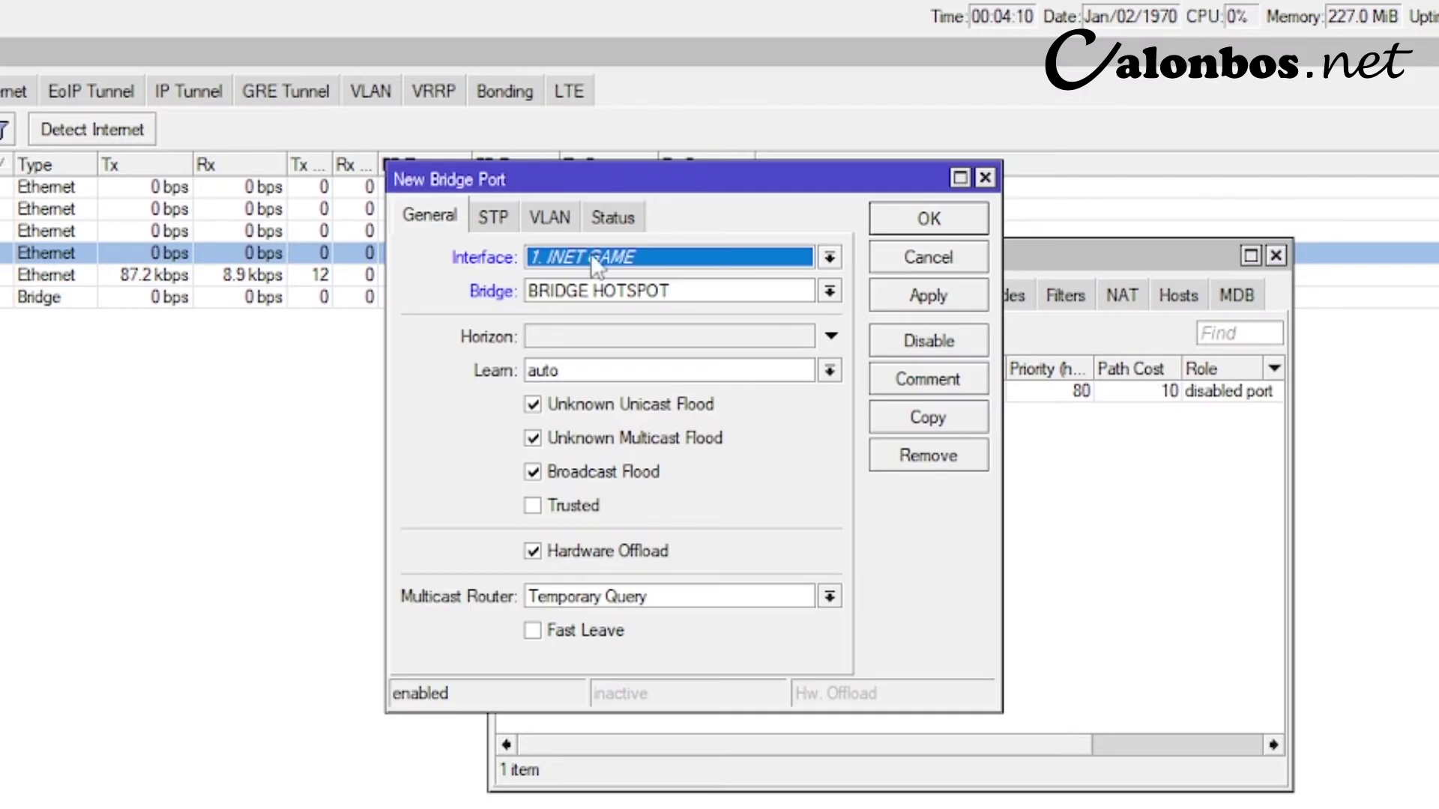
click(592, 259)
click(584, 356)
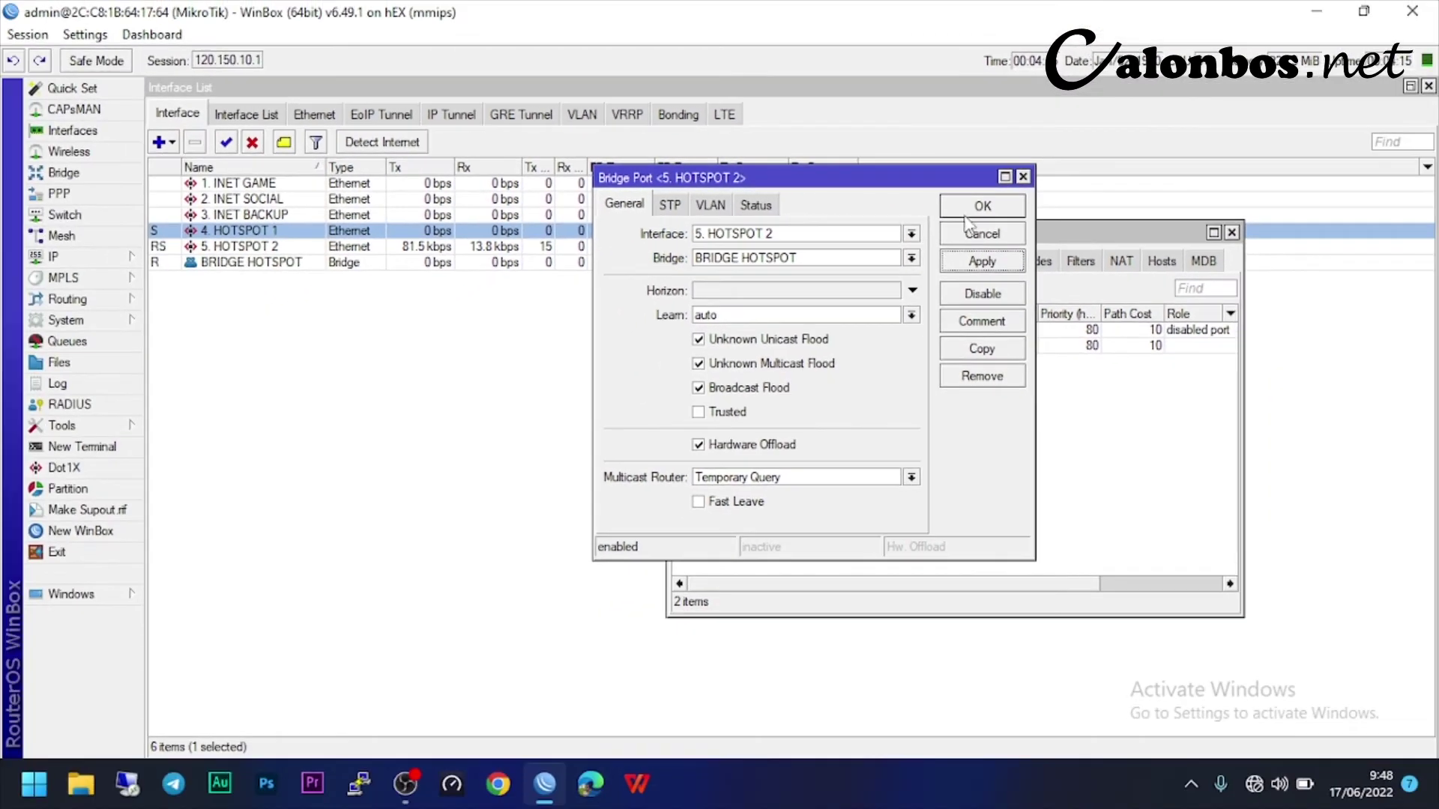
- Save the 5. HOTSPOT 2 port, reconnect after the disconnect, and close the Bridge window
click(942, 216)
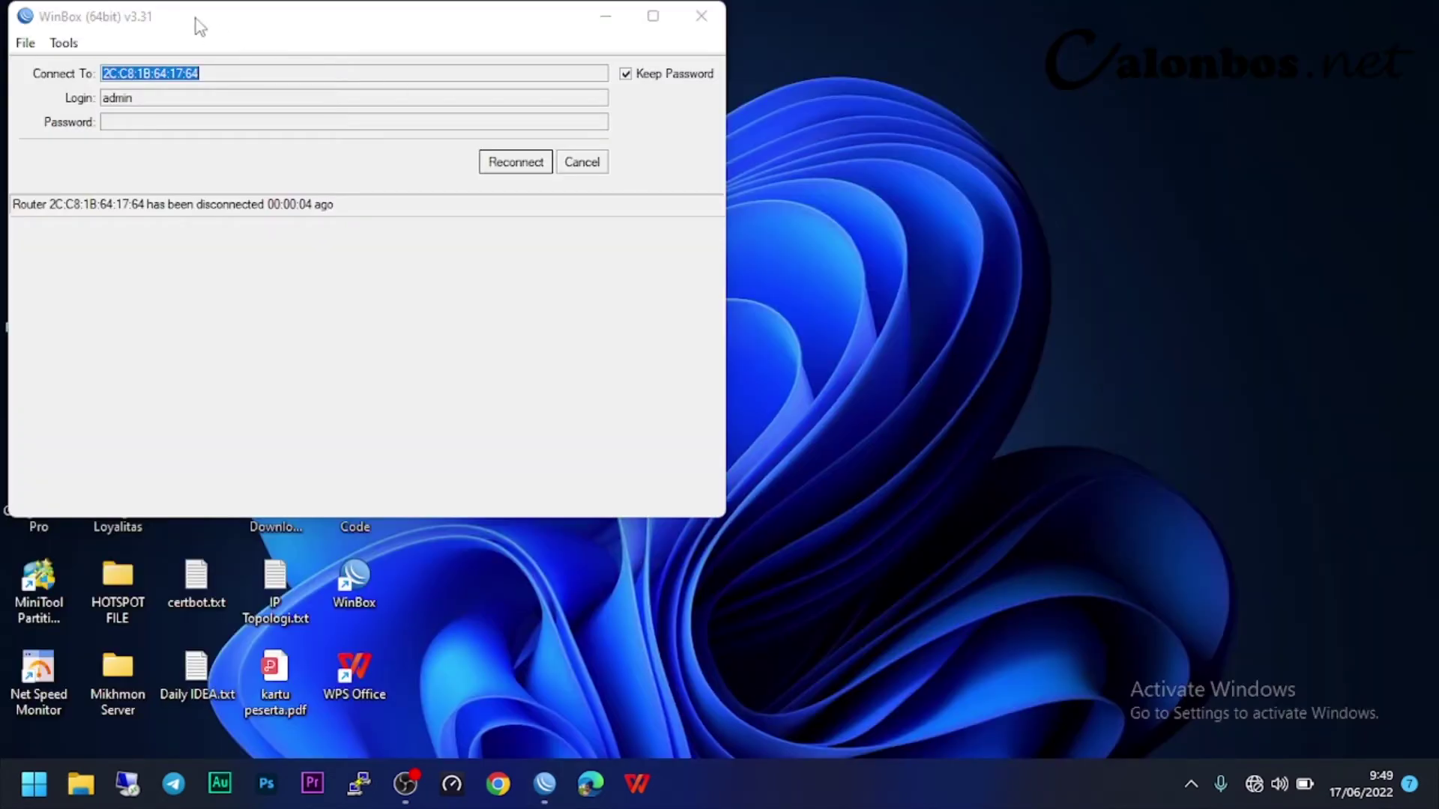
click(516, 167)
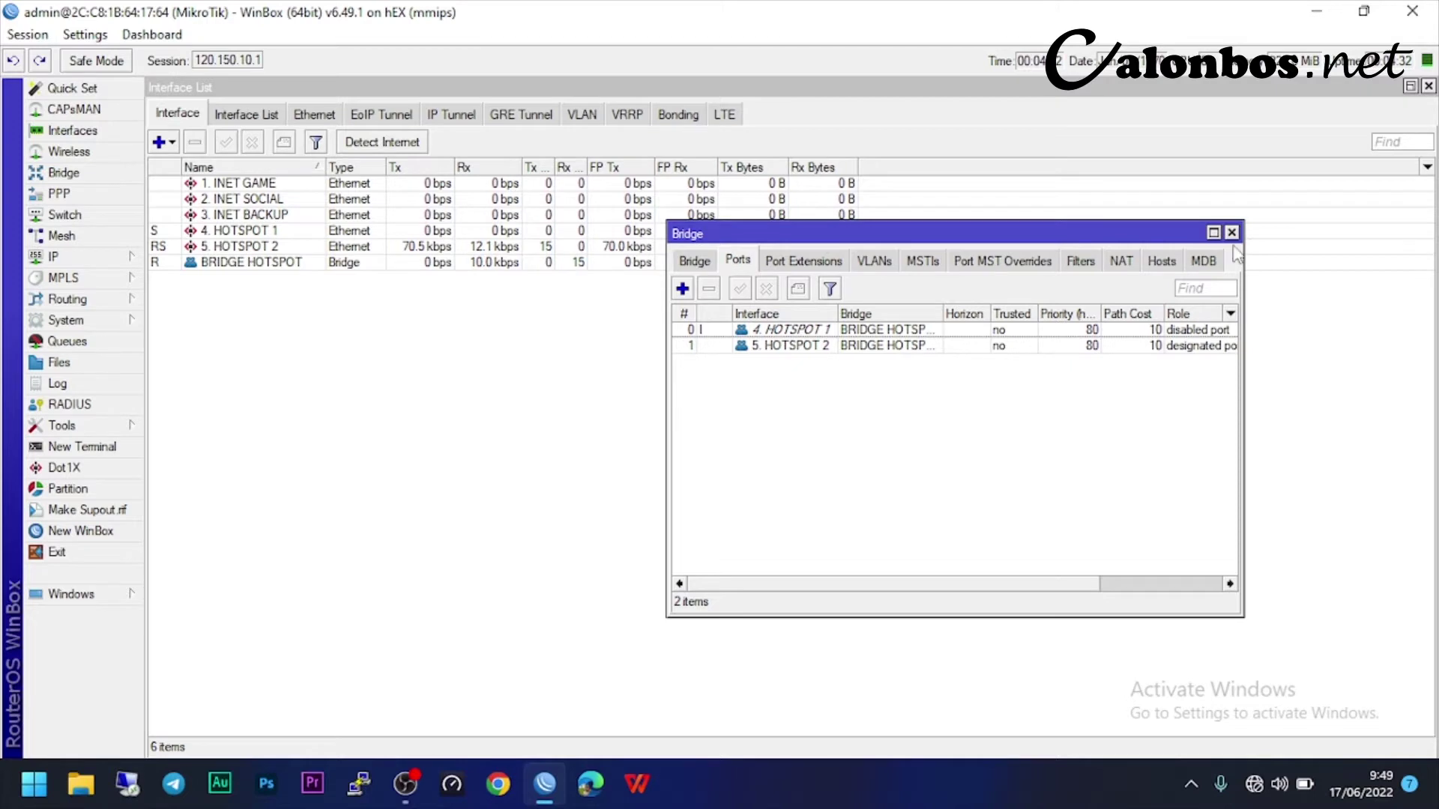
click(1231, 233)
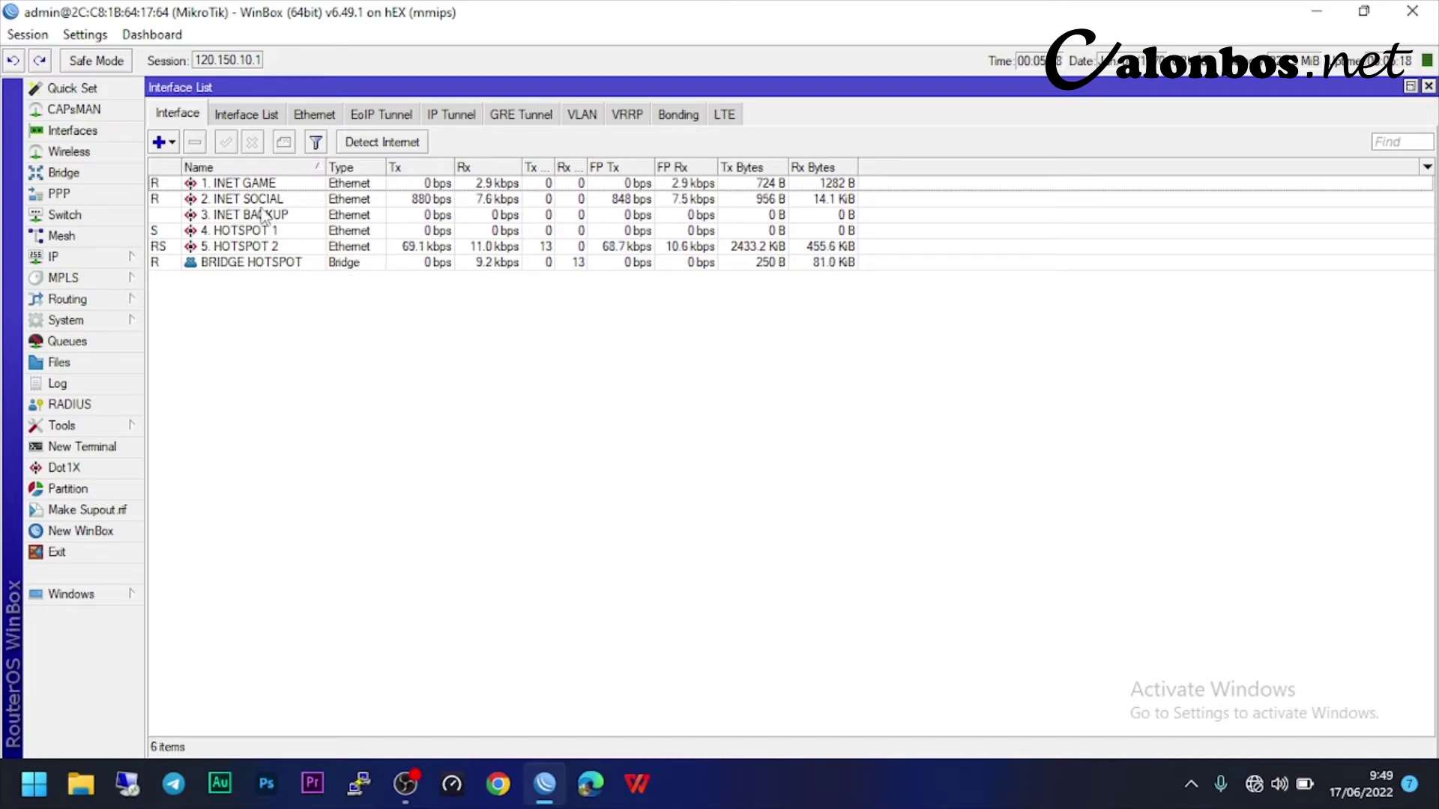
click(159, 188)
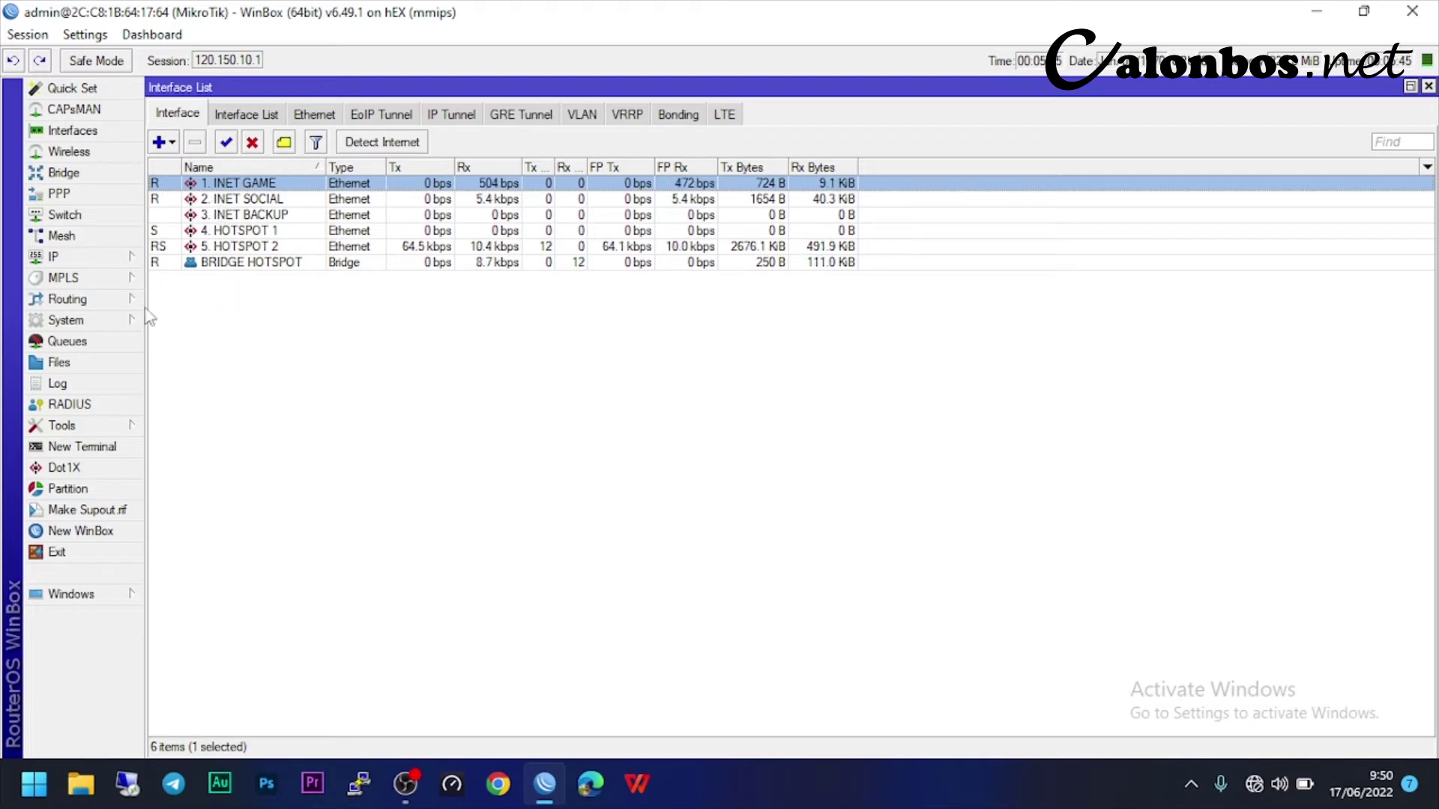
- Add a DHCP client on 1. INET GAME with Add Default Route set to no
click(104, 257)
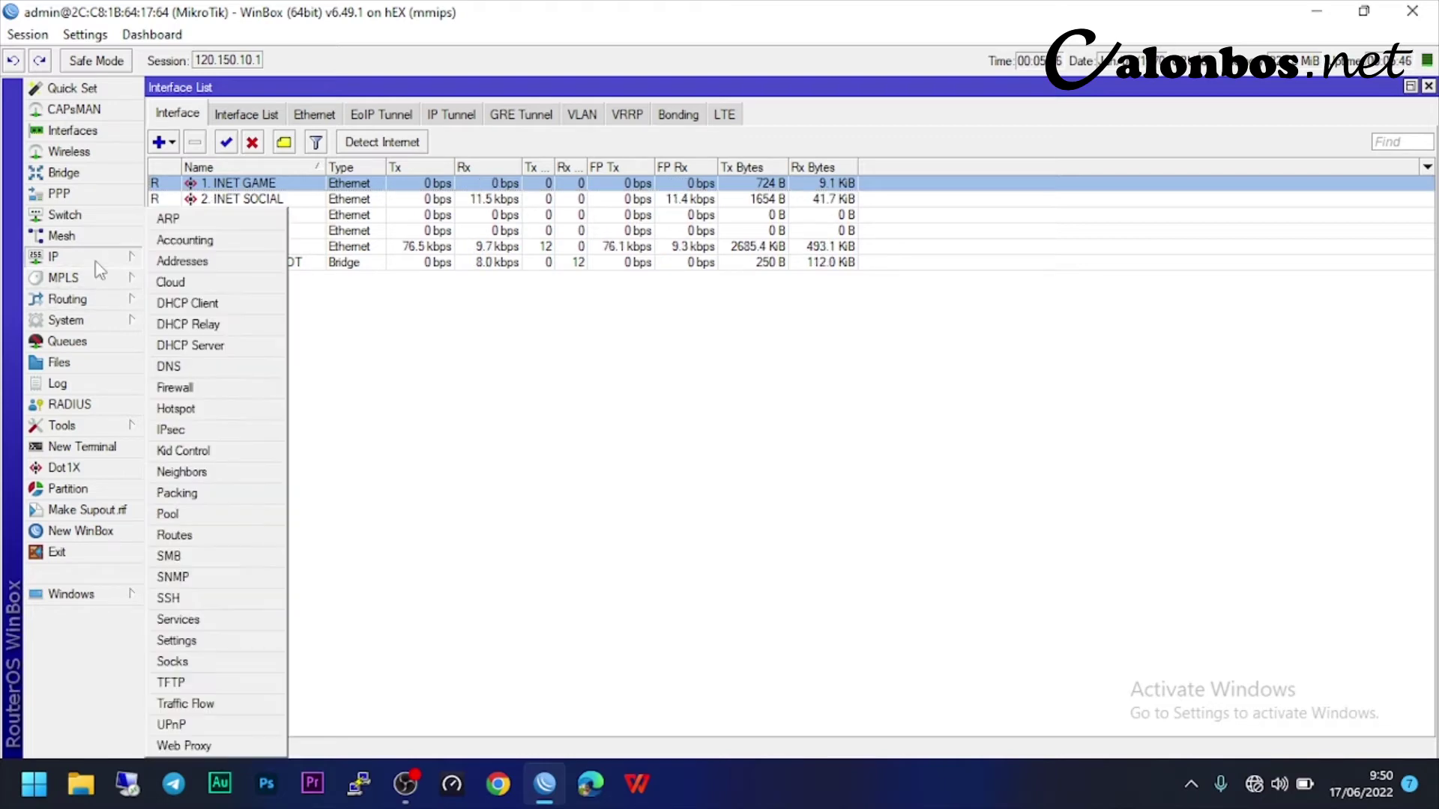
click(183, 303)
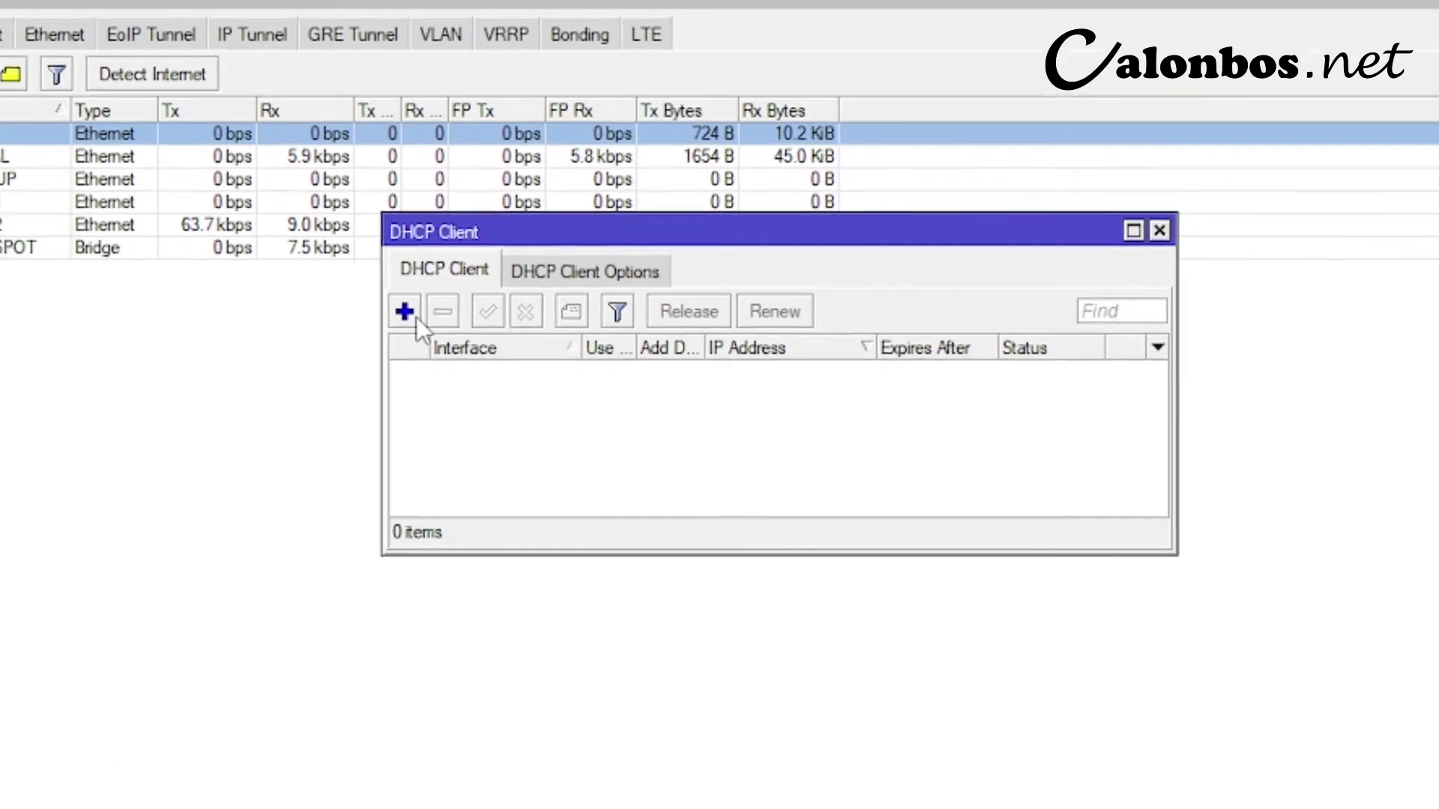
click(417, 317)
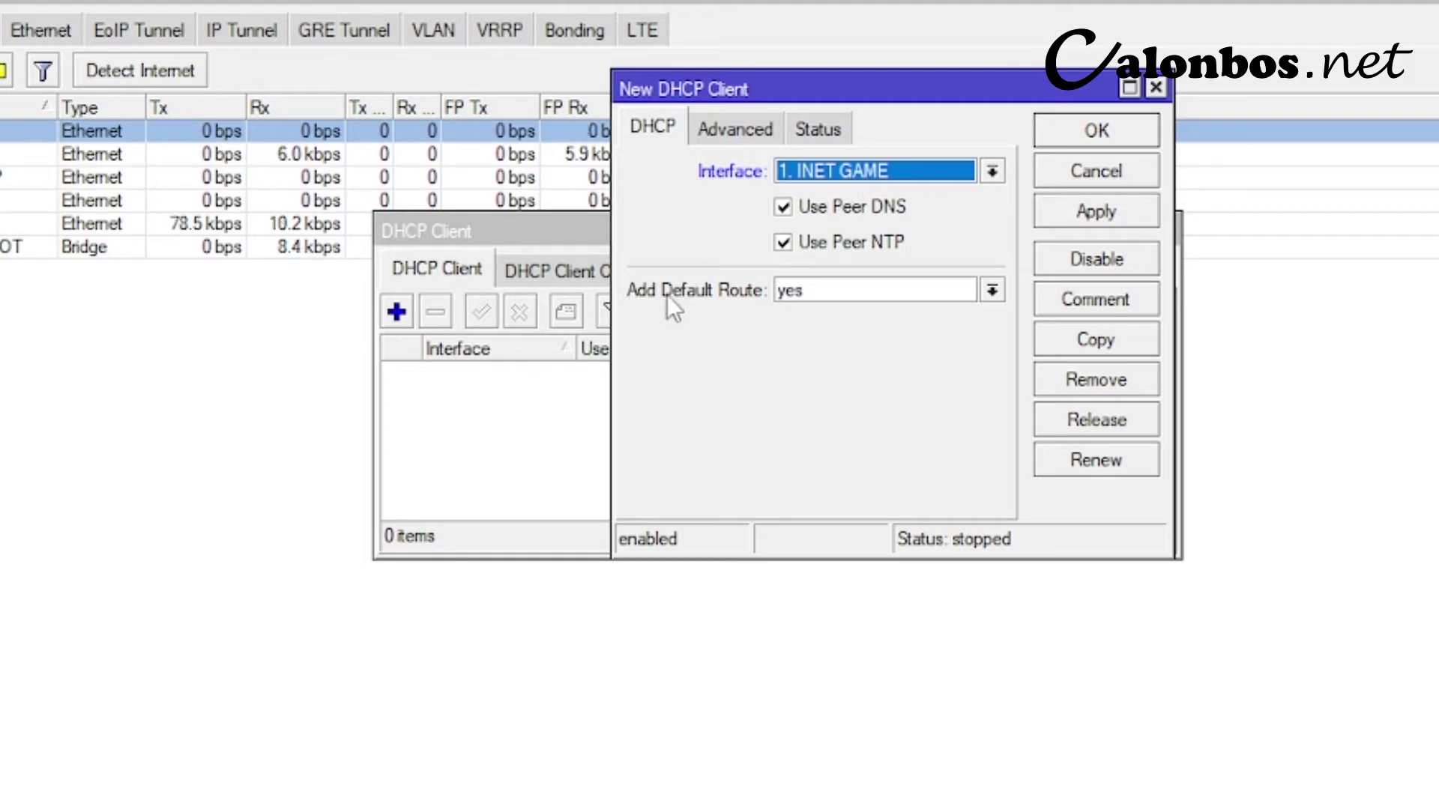
click(812, 298)
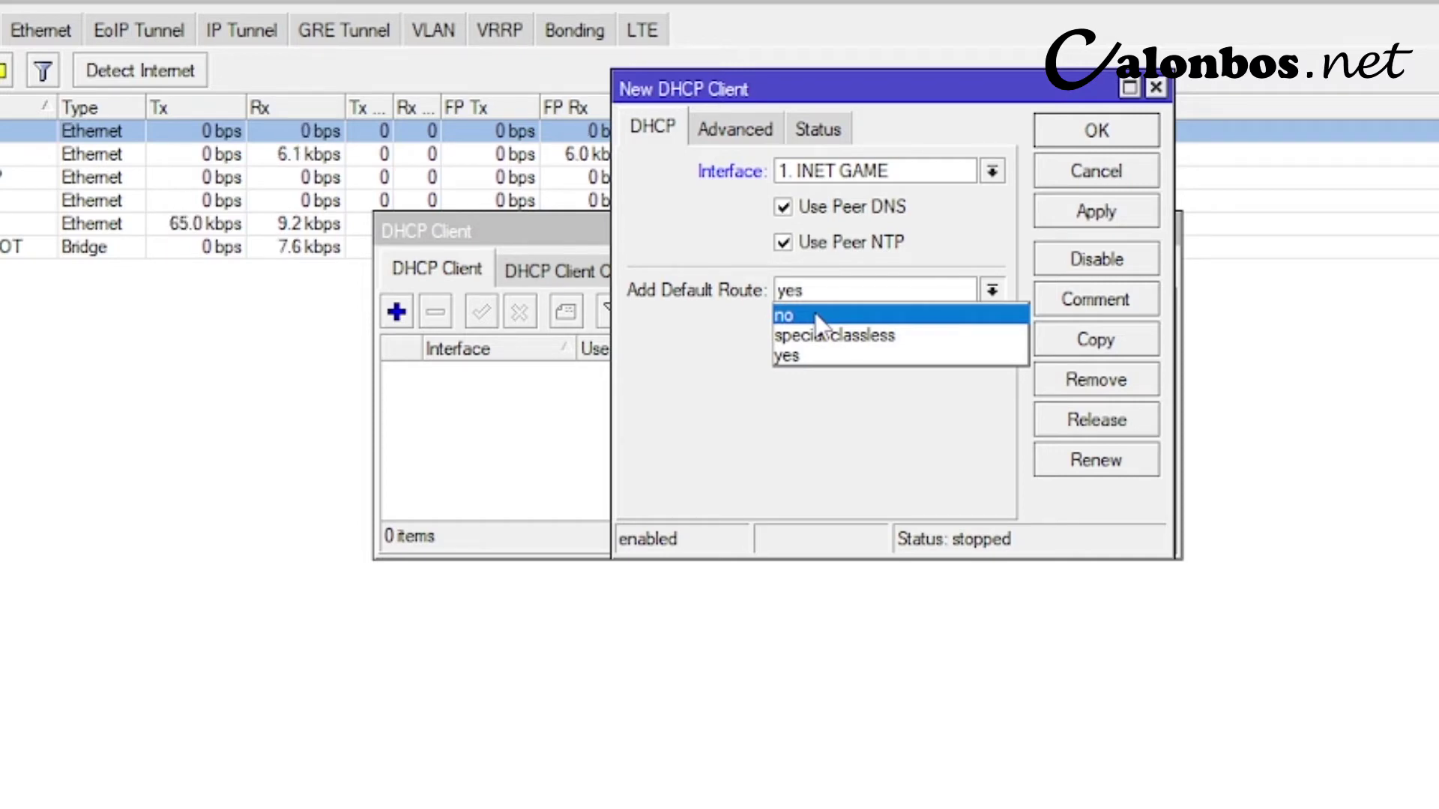
click(818, 316)
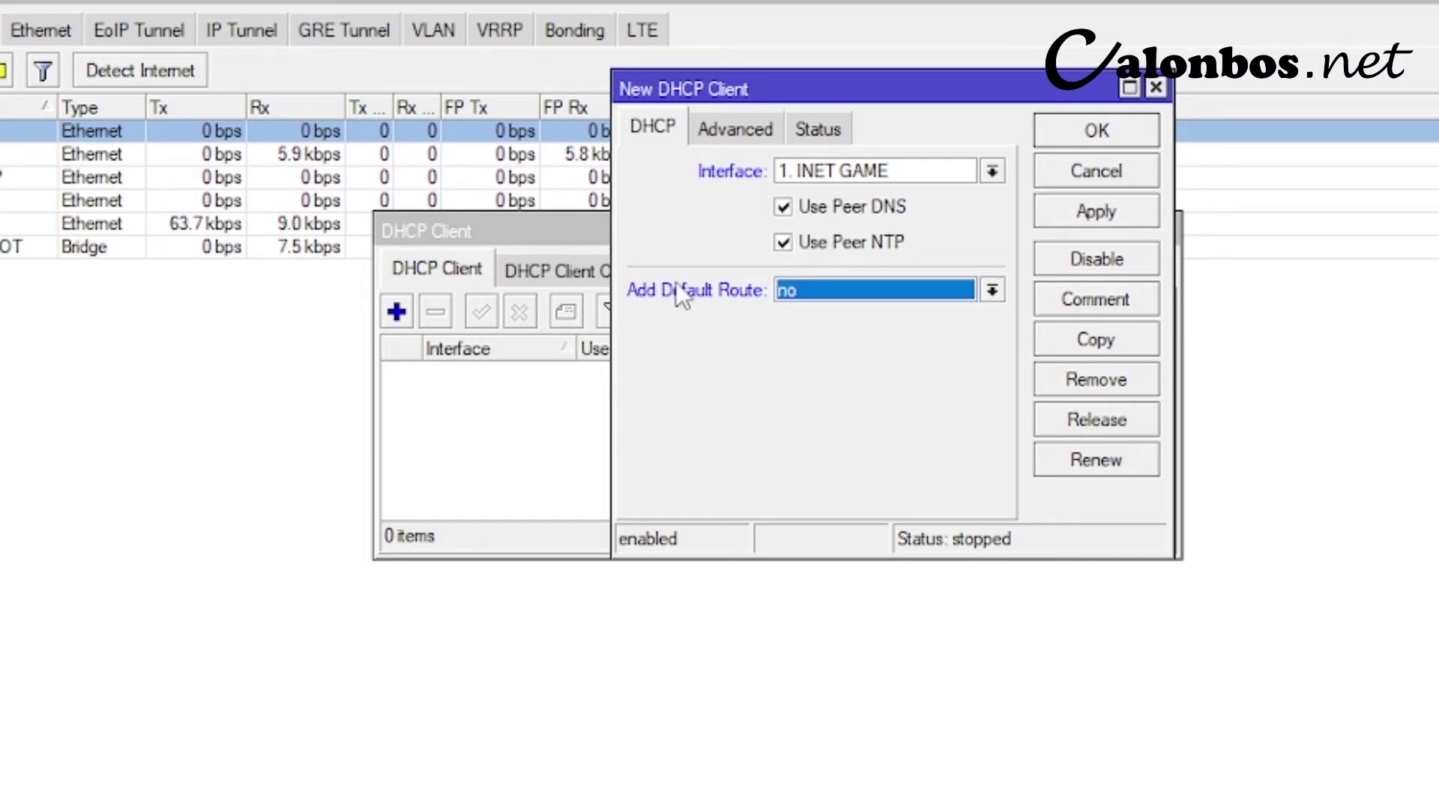
click(785, 298)
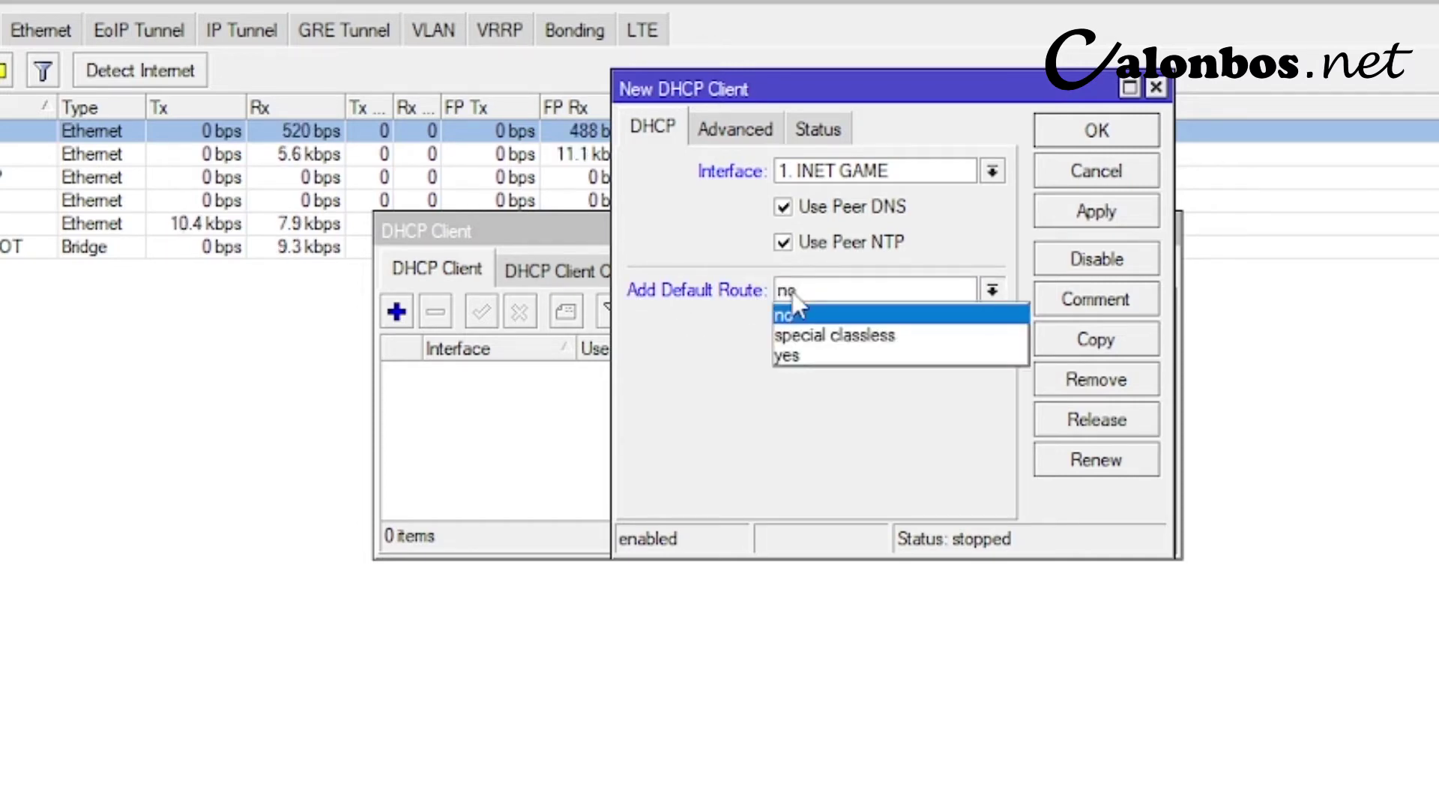
click(837, 355)
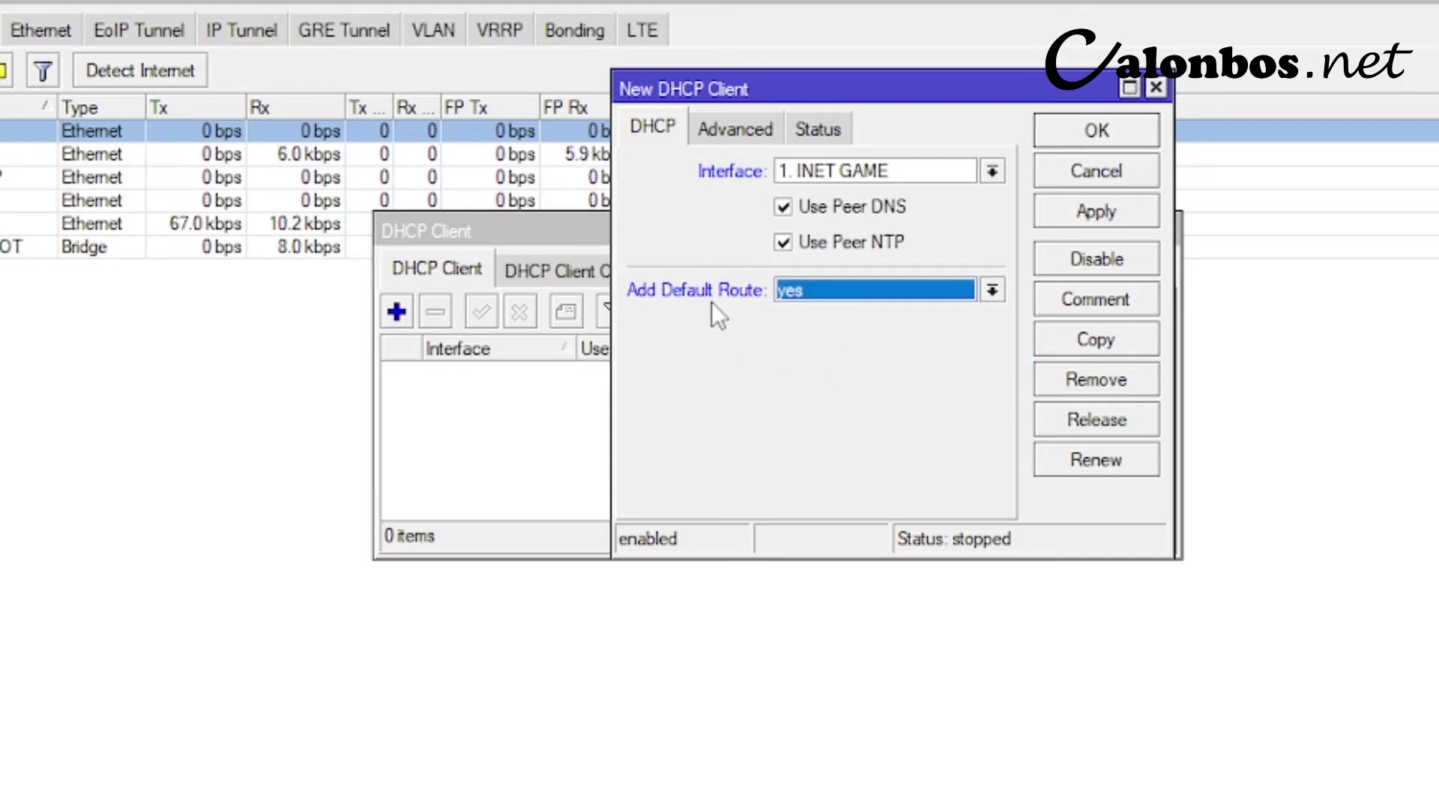
click(824, 291)
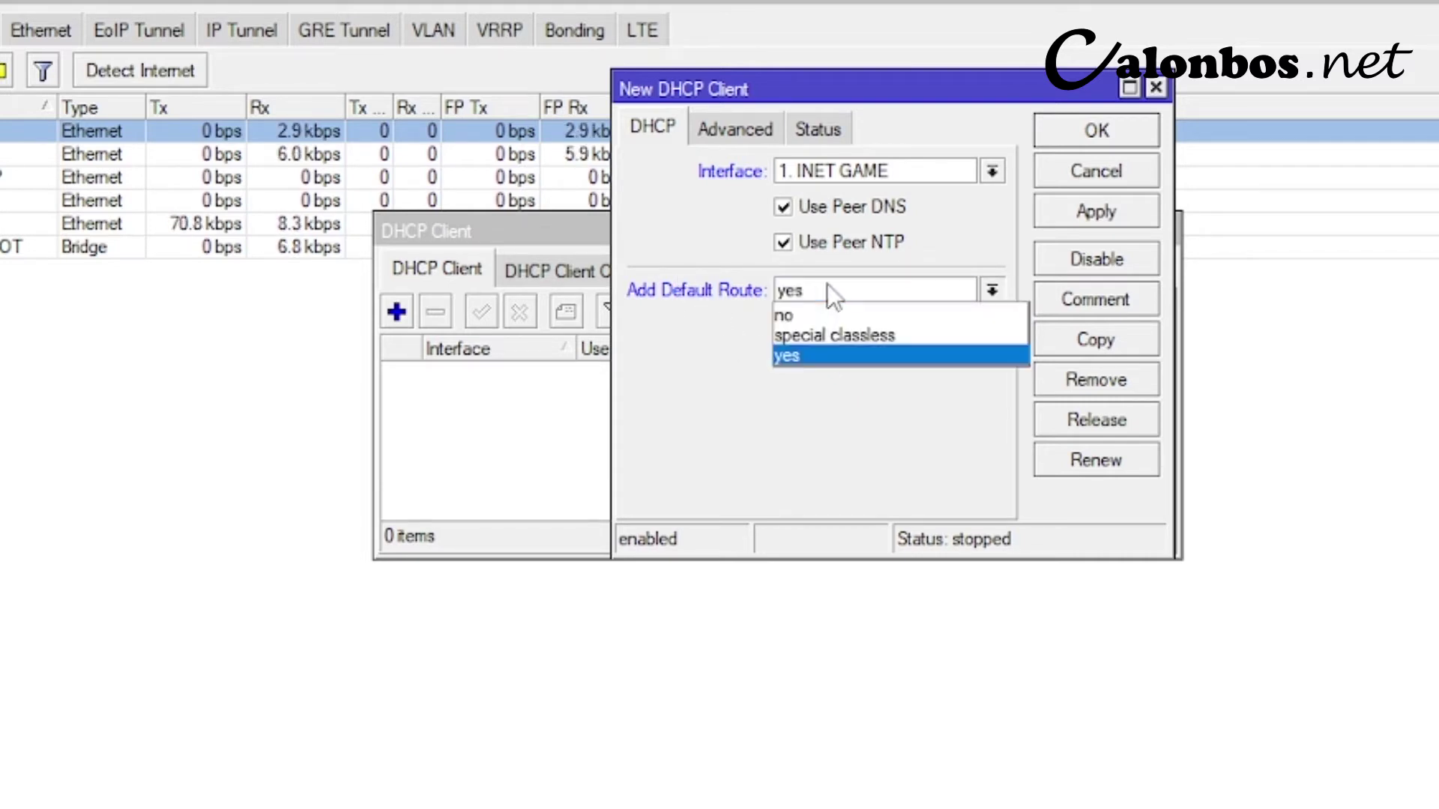
click(811, 311)
click(1100, 216)
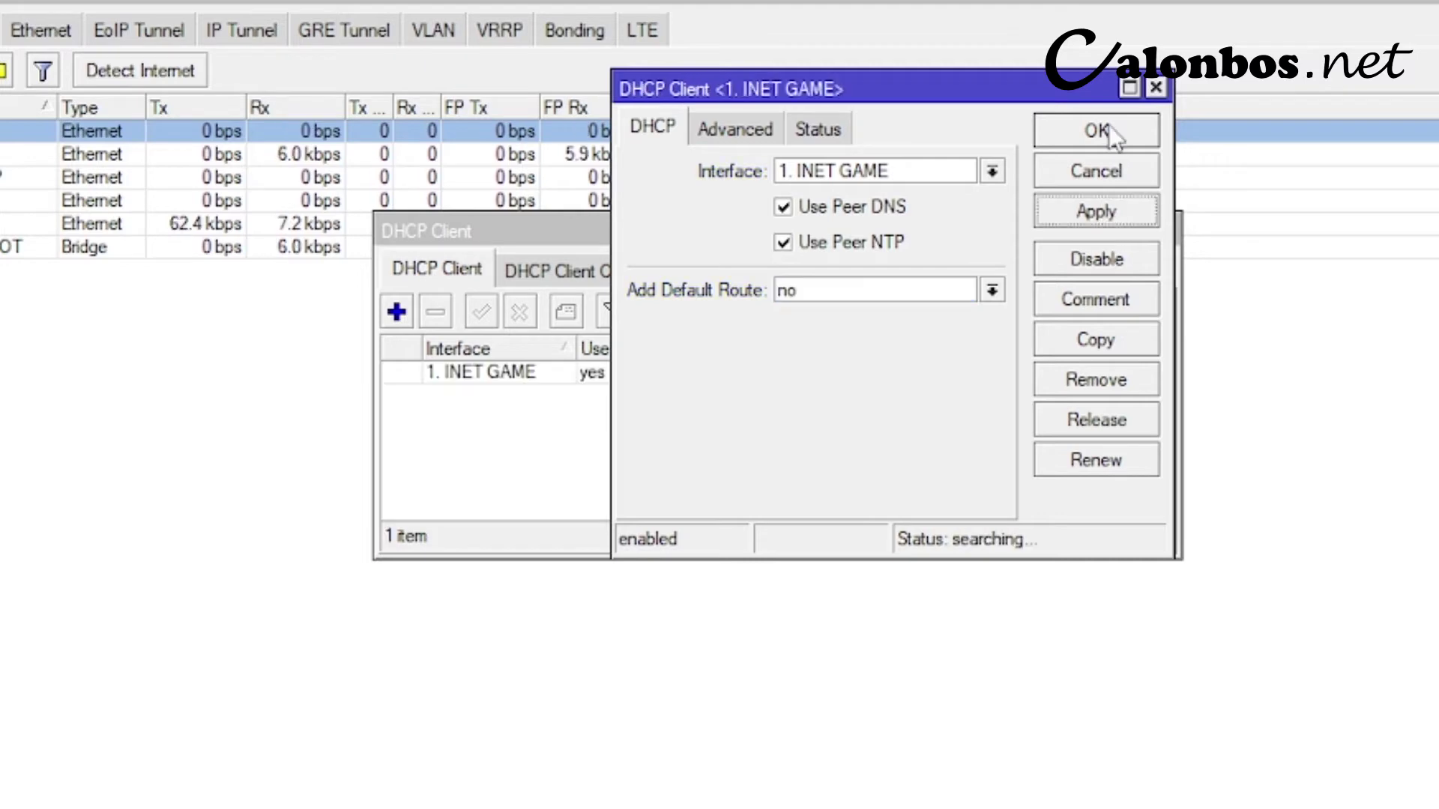
click(1108, 129)
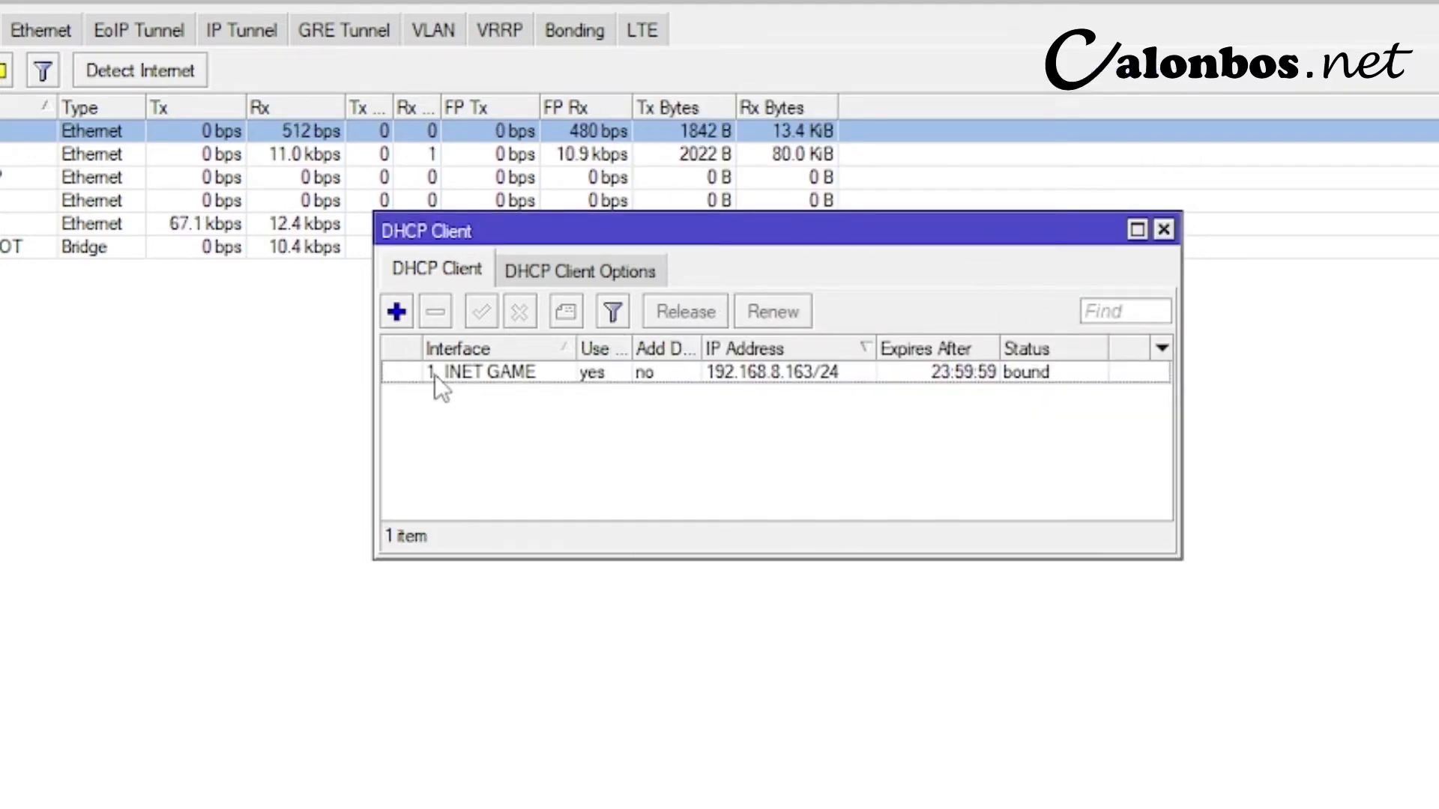
- Add a second DHCP client on 2. INET SOCIAL, also without a default route
click(1031, 373)
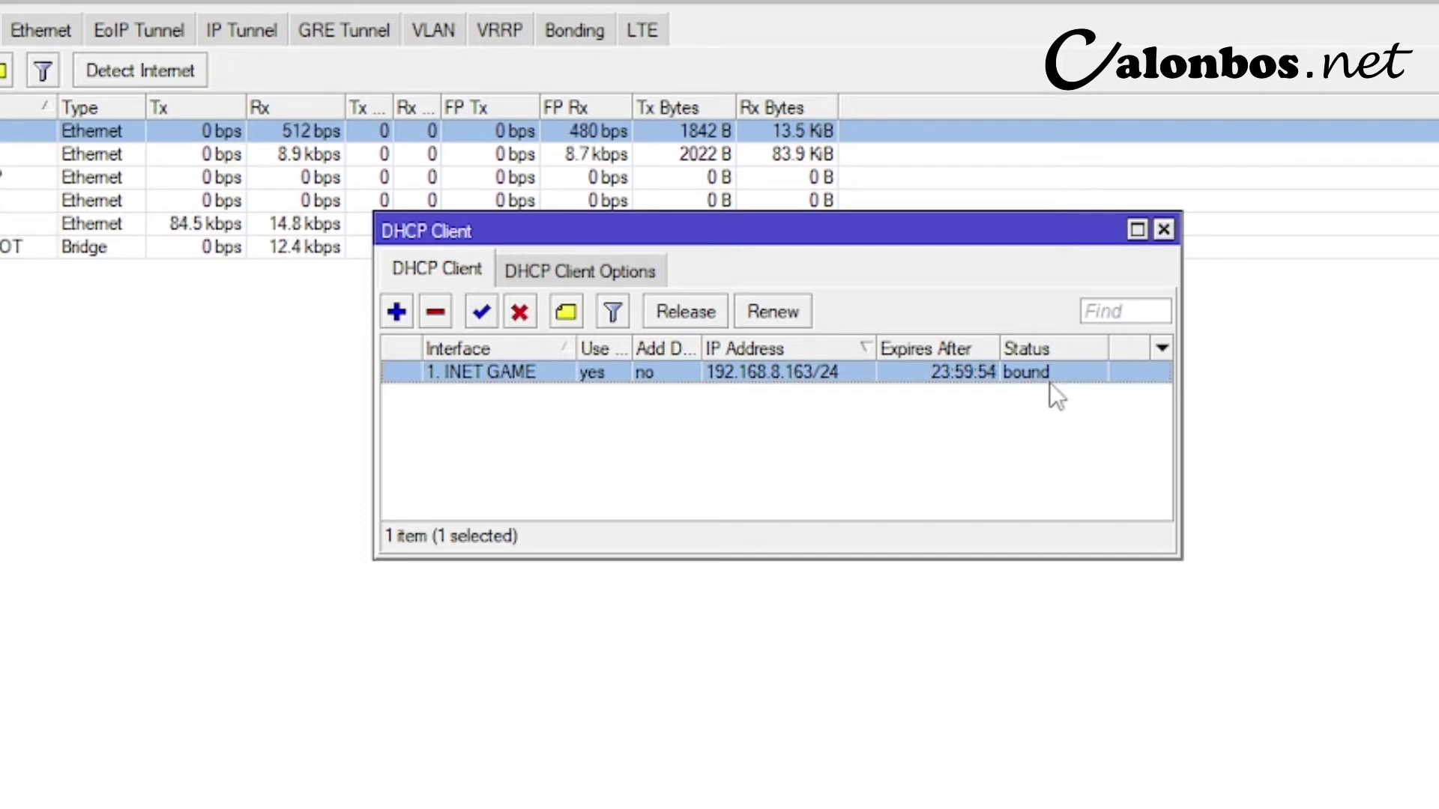
click(807, 443)
click(398, 319)
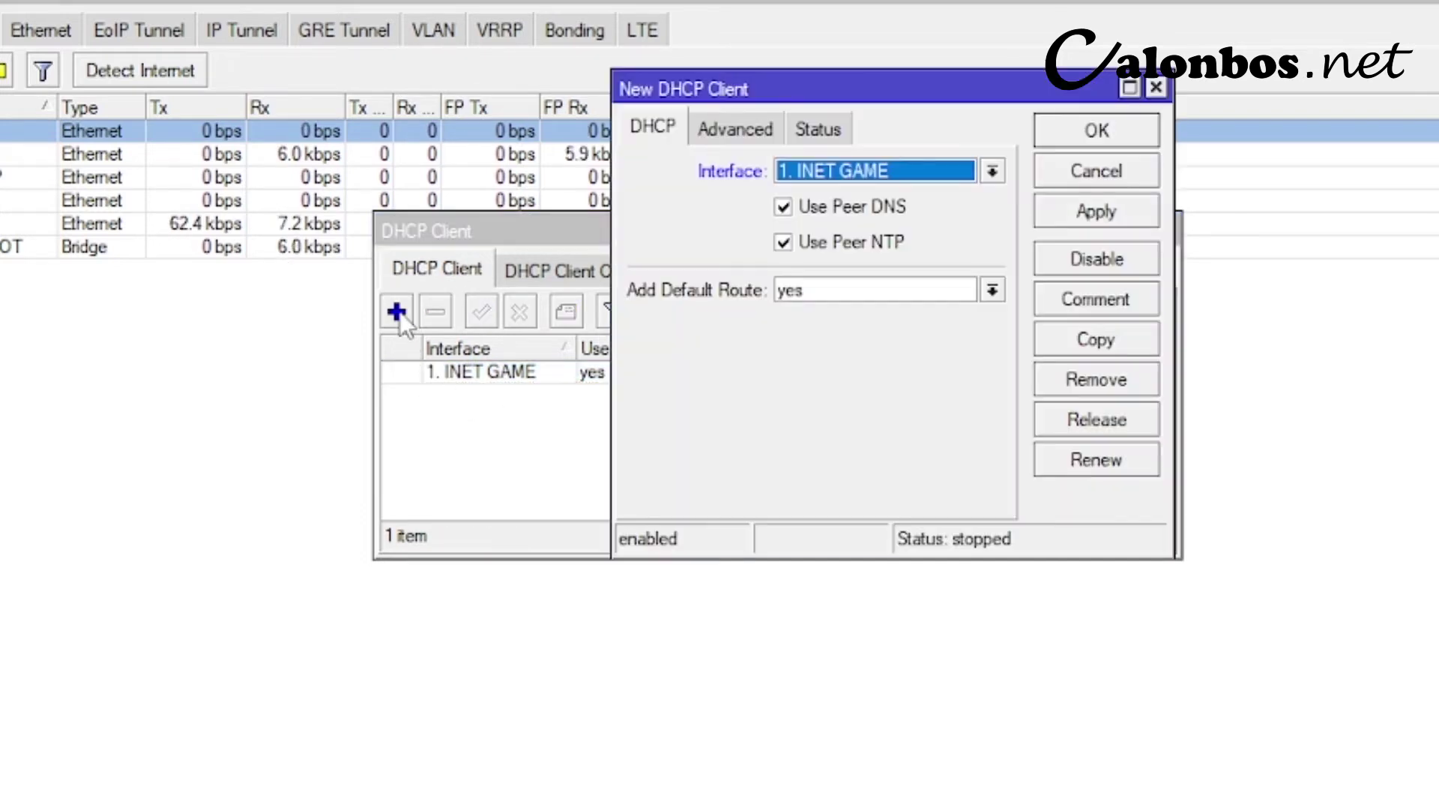
click(877, 180)
click(840, 212)
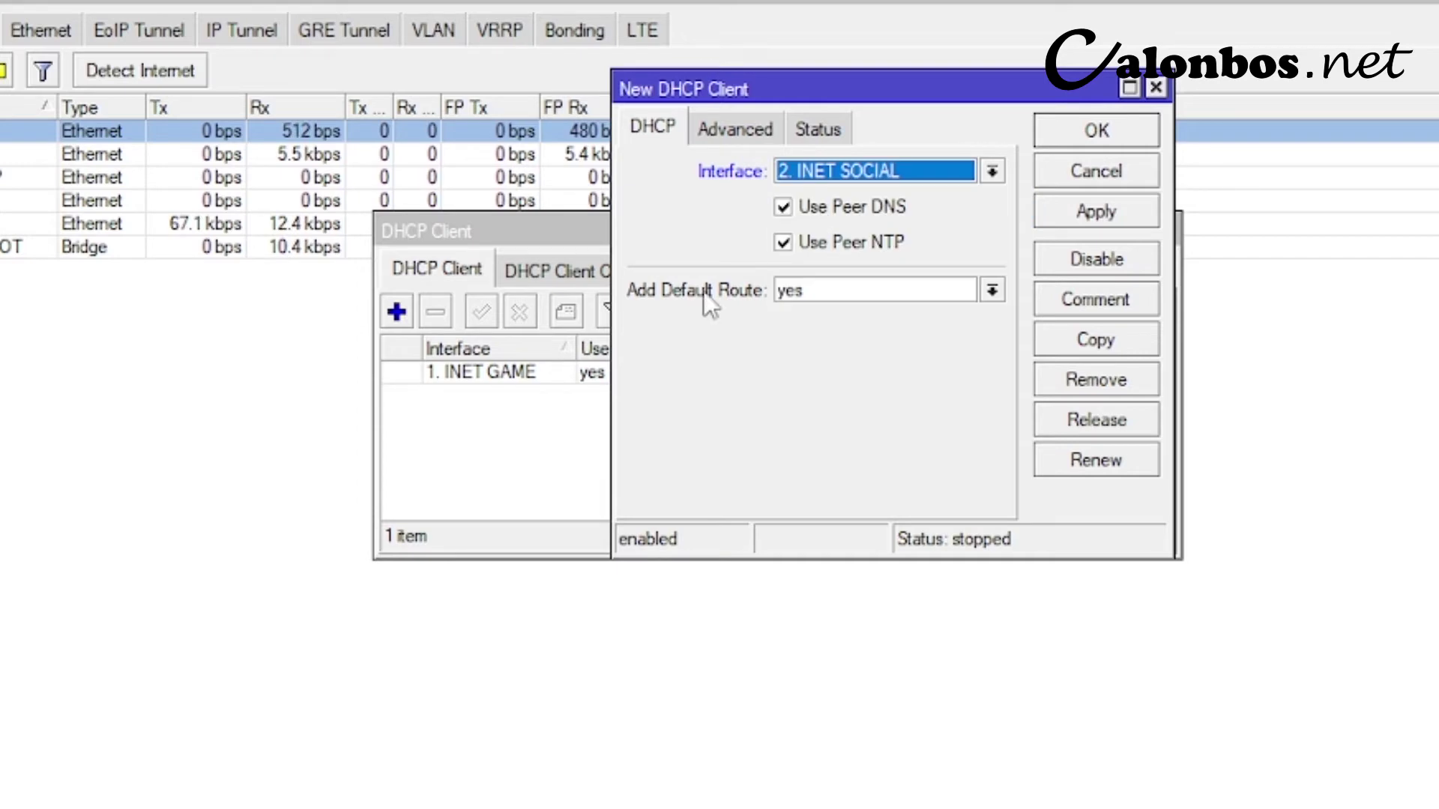
click(852, 295)
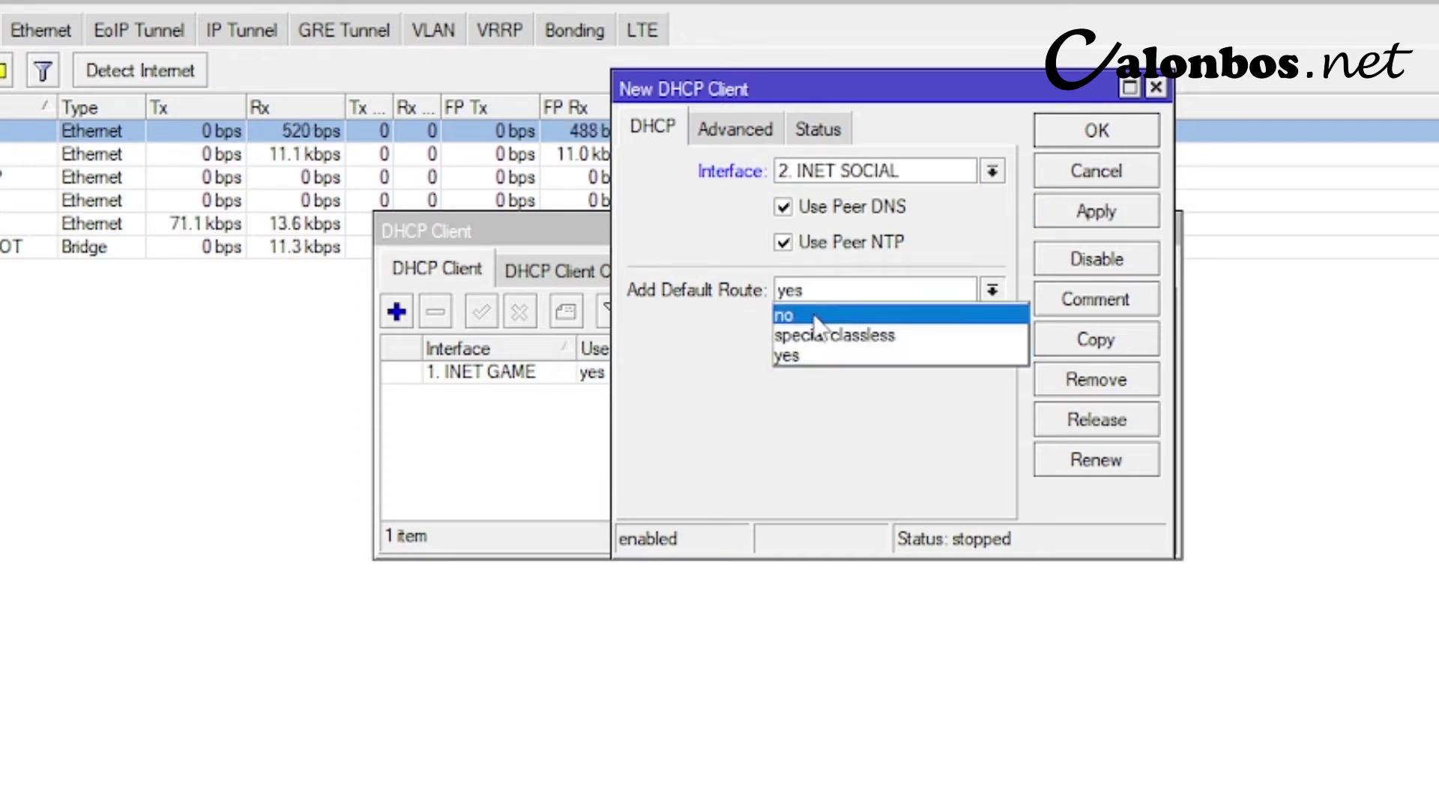
click(813, 315)
click(1127, 210)
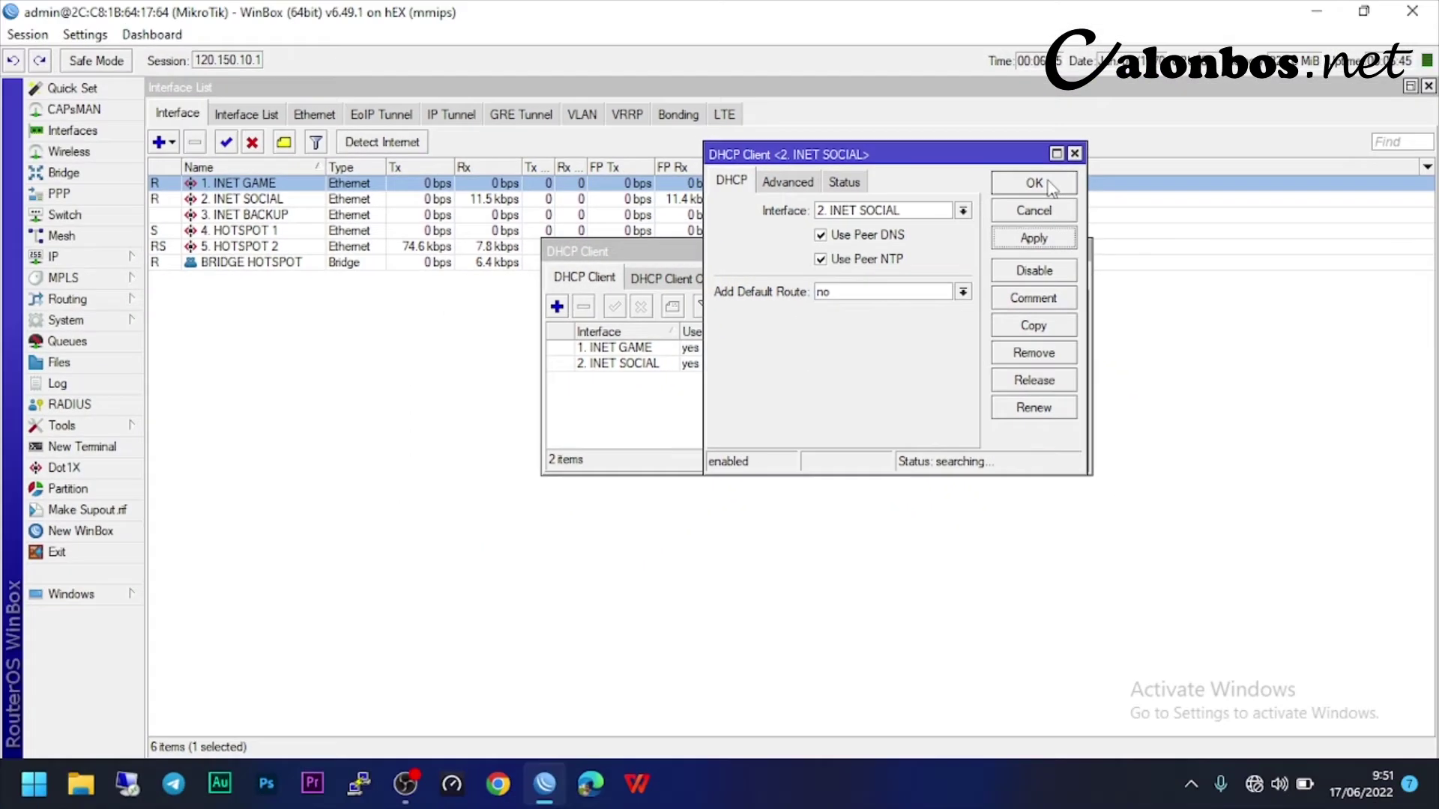
click(1096, 132)
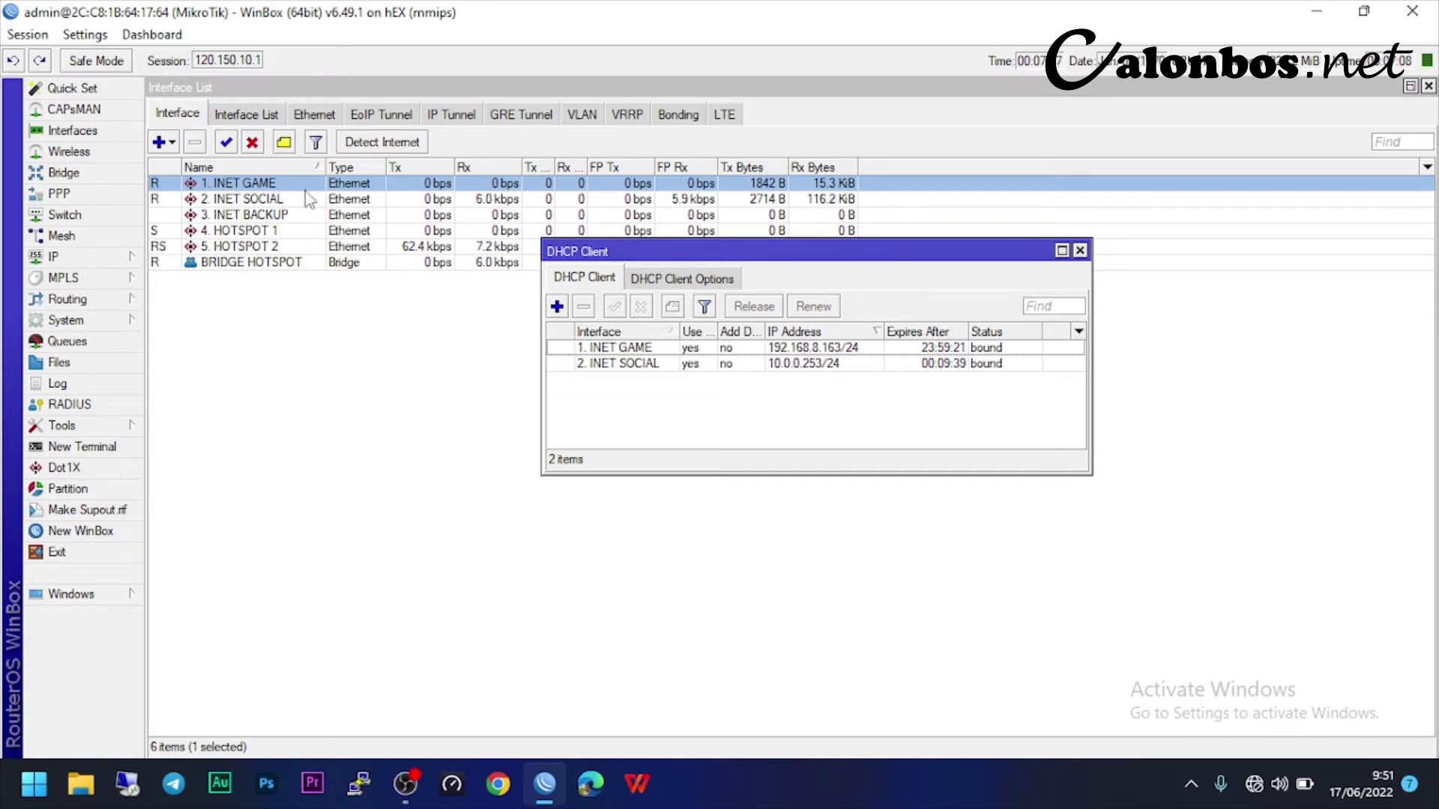
- Open the IP address list to review 10.0.0.253/24 and 192.168.8.163/24, moving the window lower
click(105, 258)
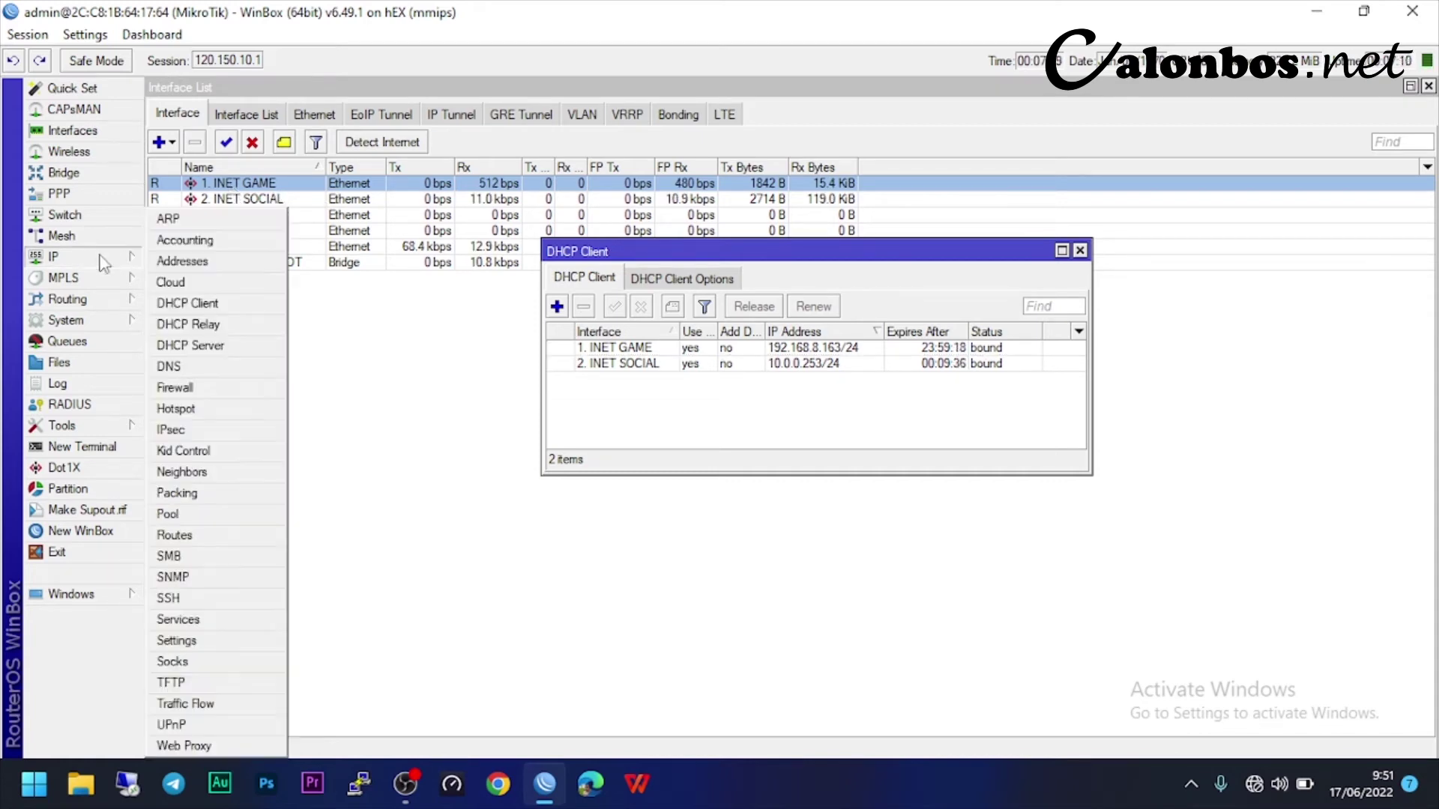
click(159, 261)
click(427, 373)
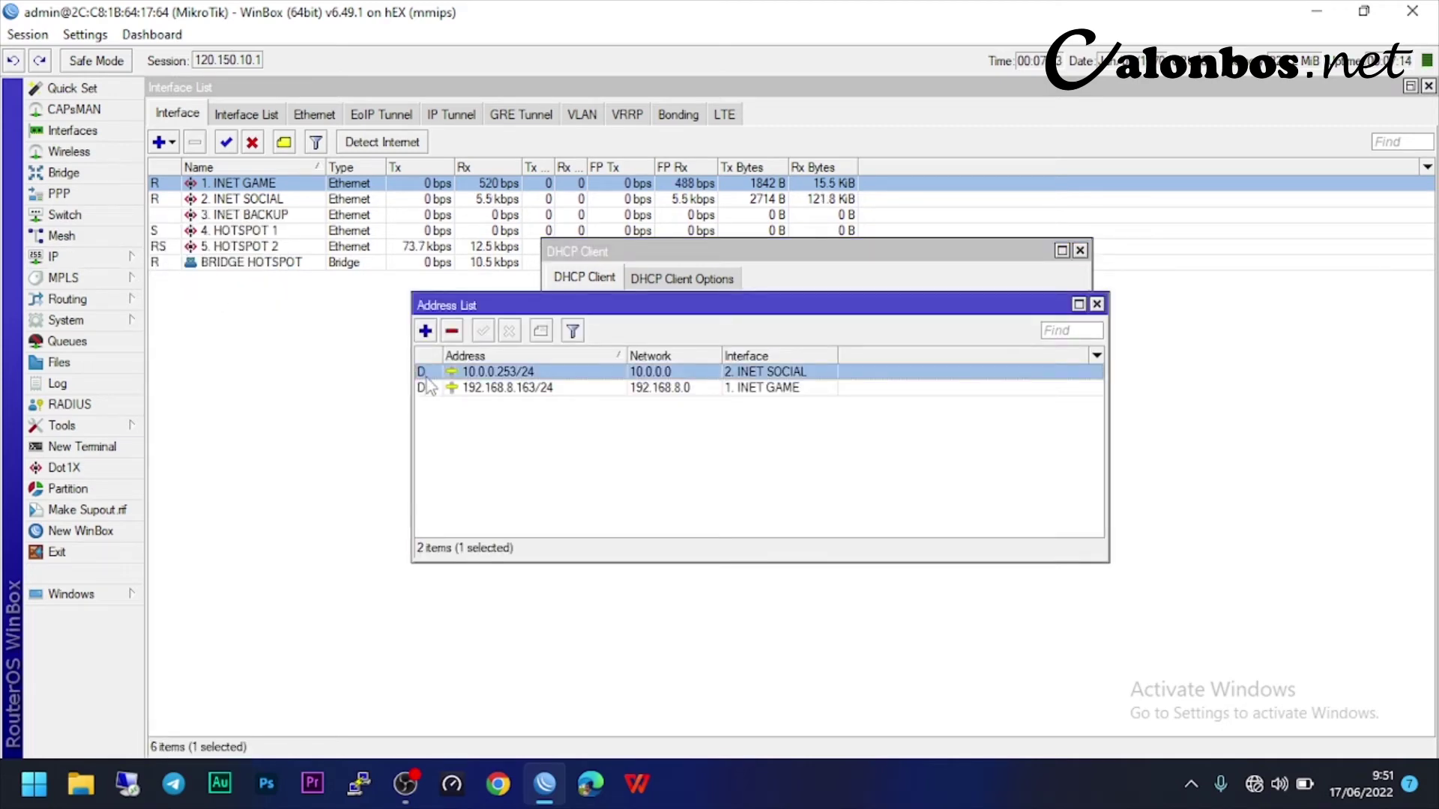
click(425, 389)
click(427, 373)
click(432, 388)
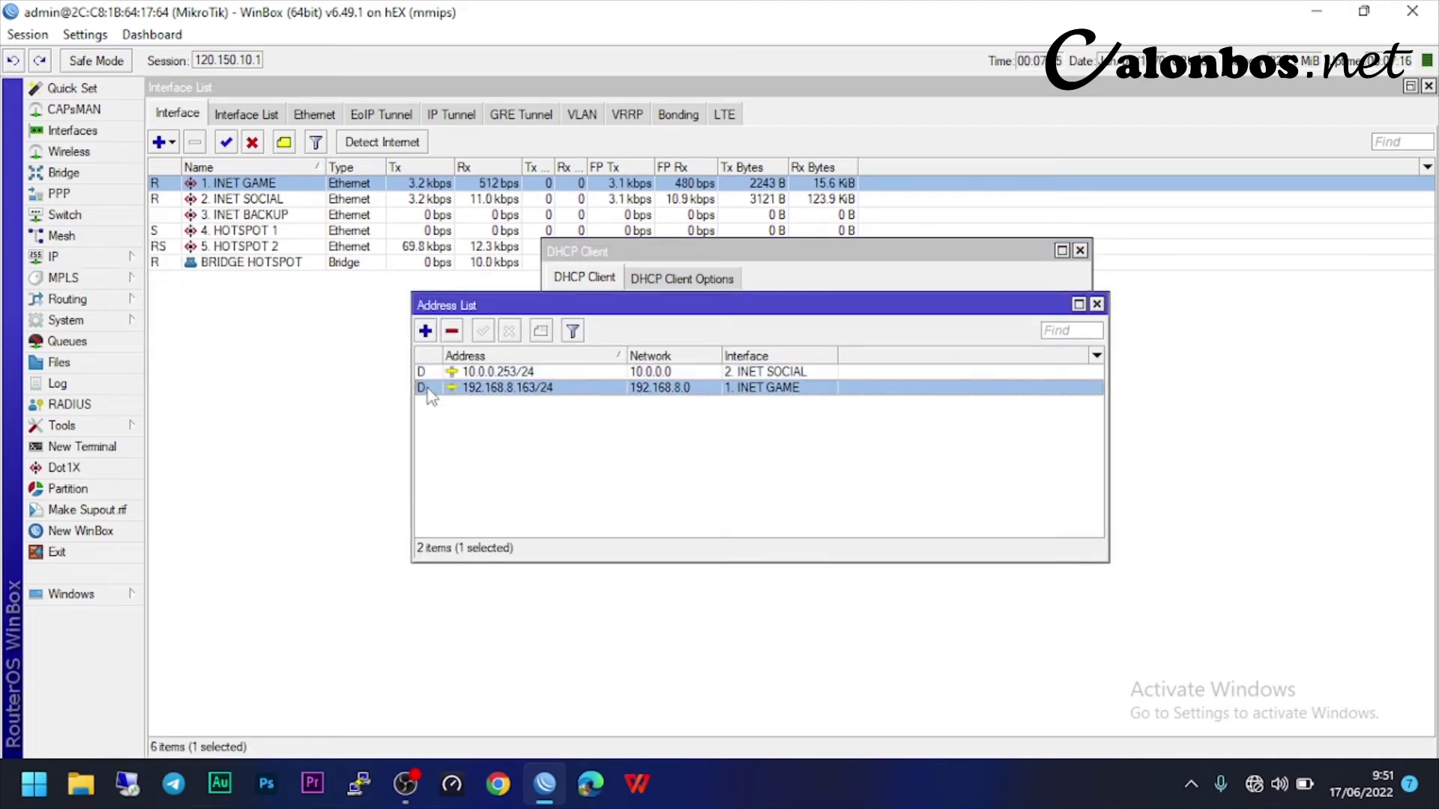
click(432, 373)
click(433, 388)
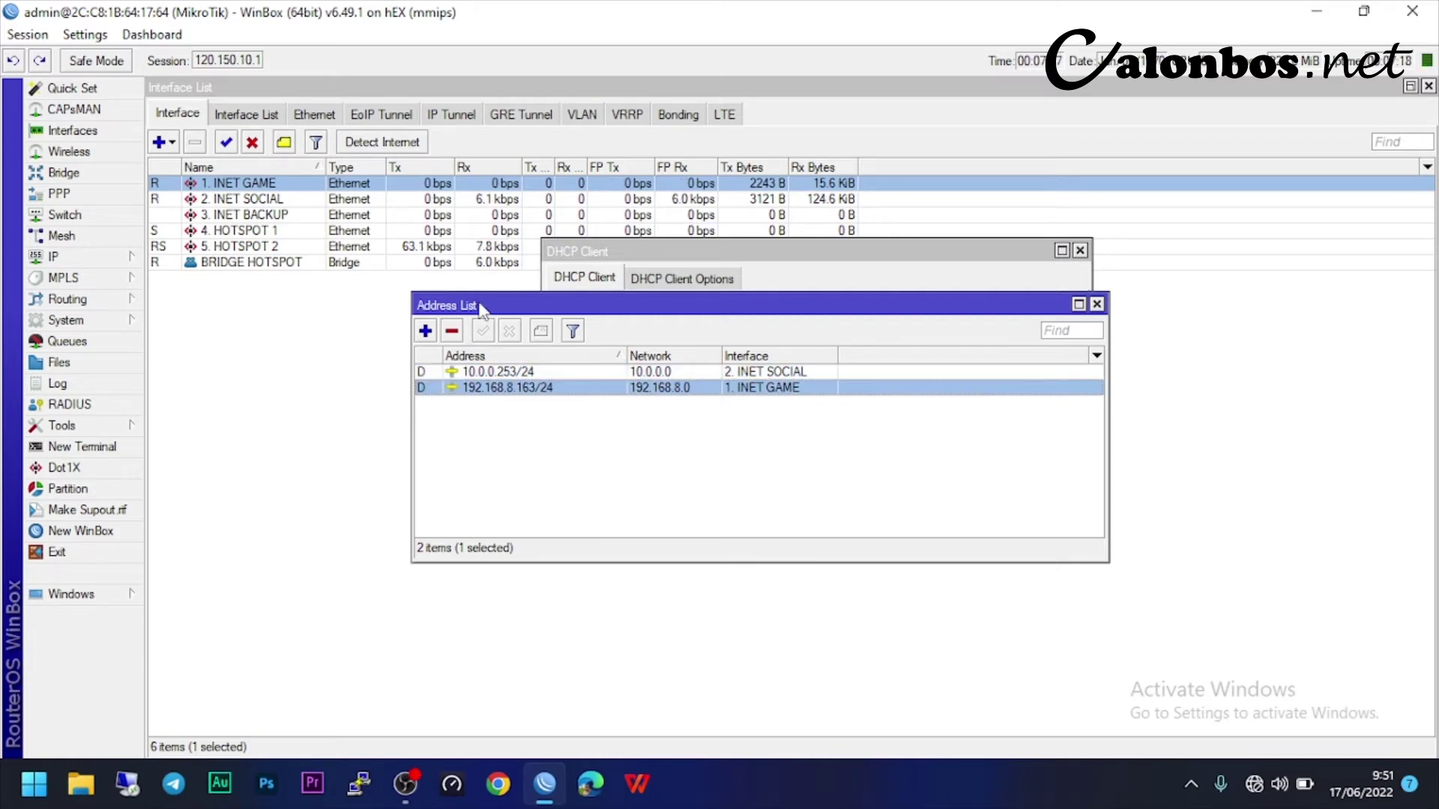
drag(480, 305, 490, 379)
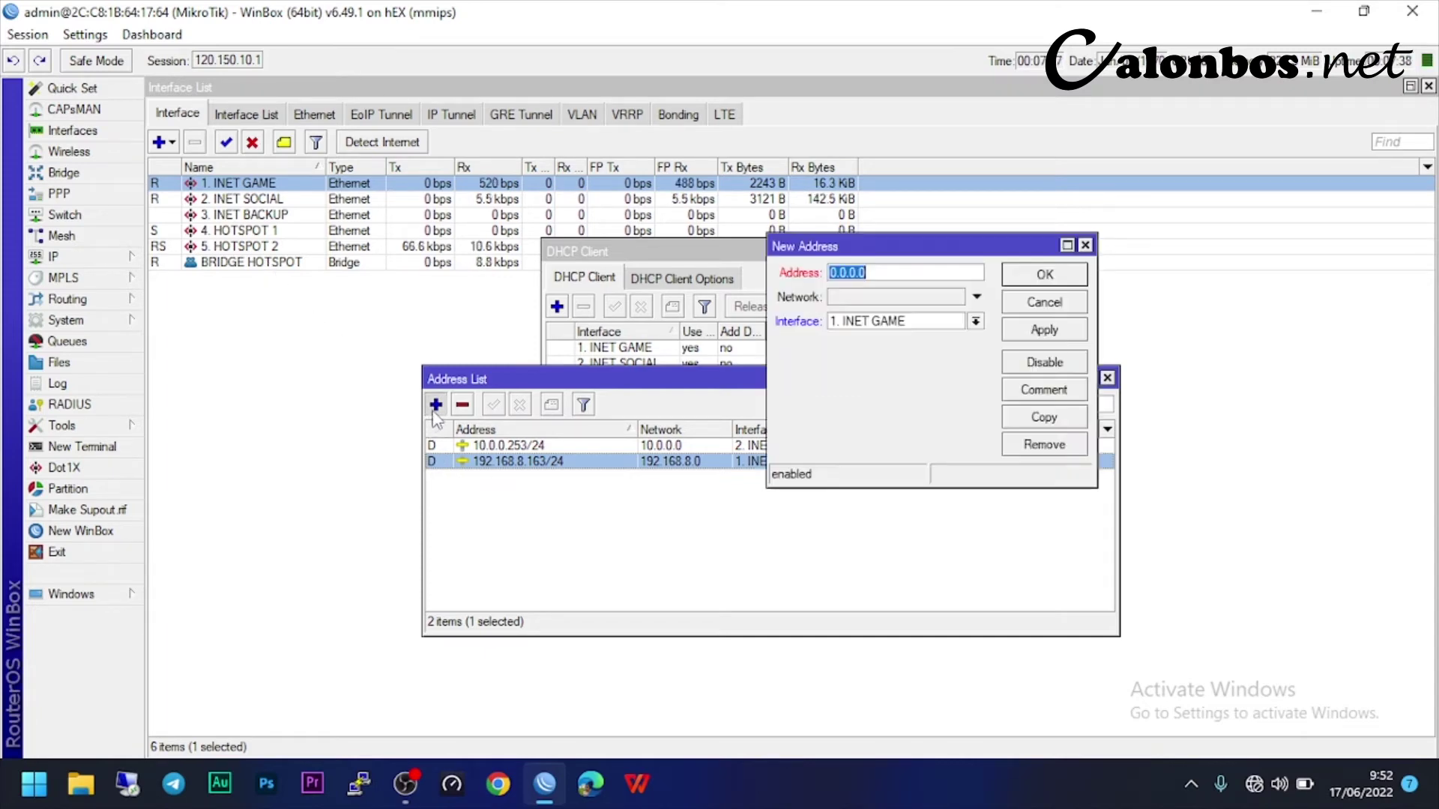
- Copy 192.168.8.5/24 from IP Topologi.txt and add it as a new address
key(super+d)
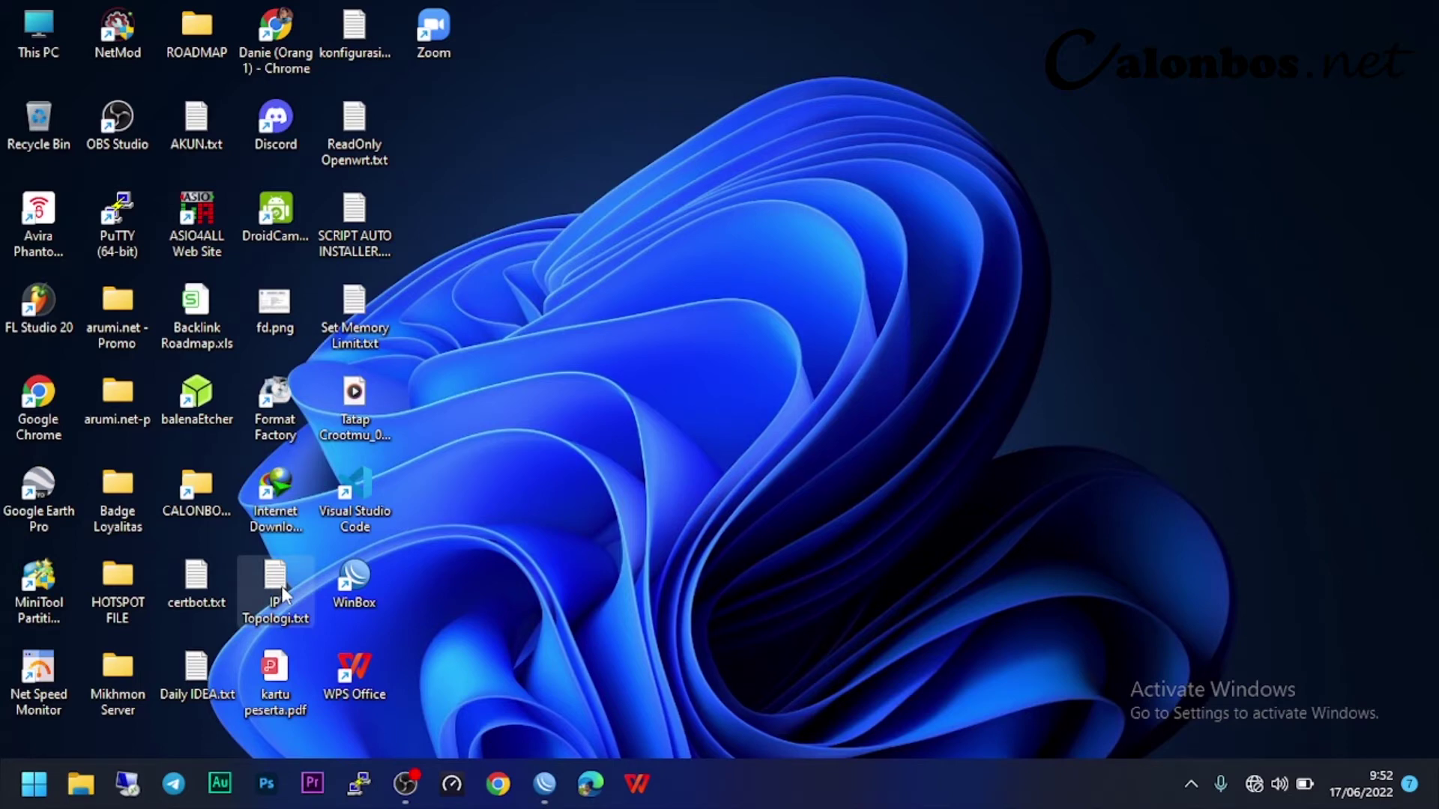
double_click(278, 592)
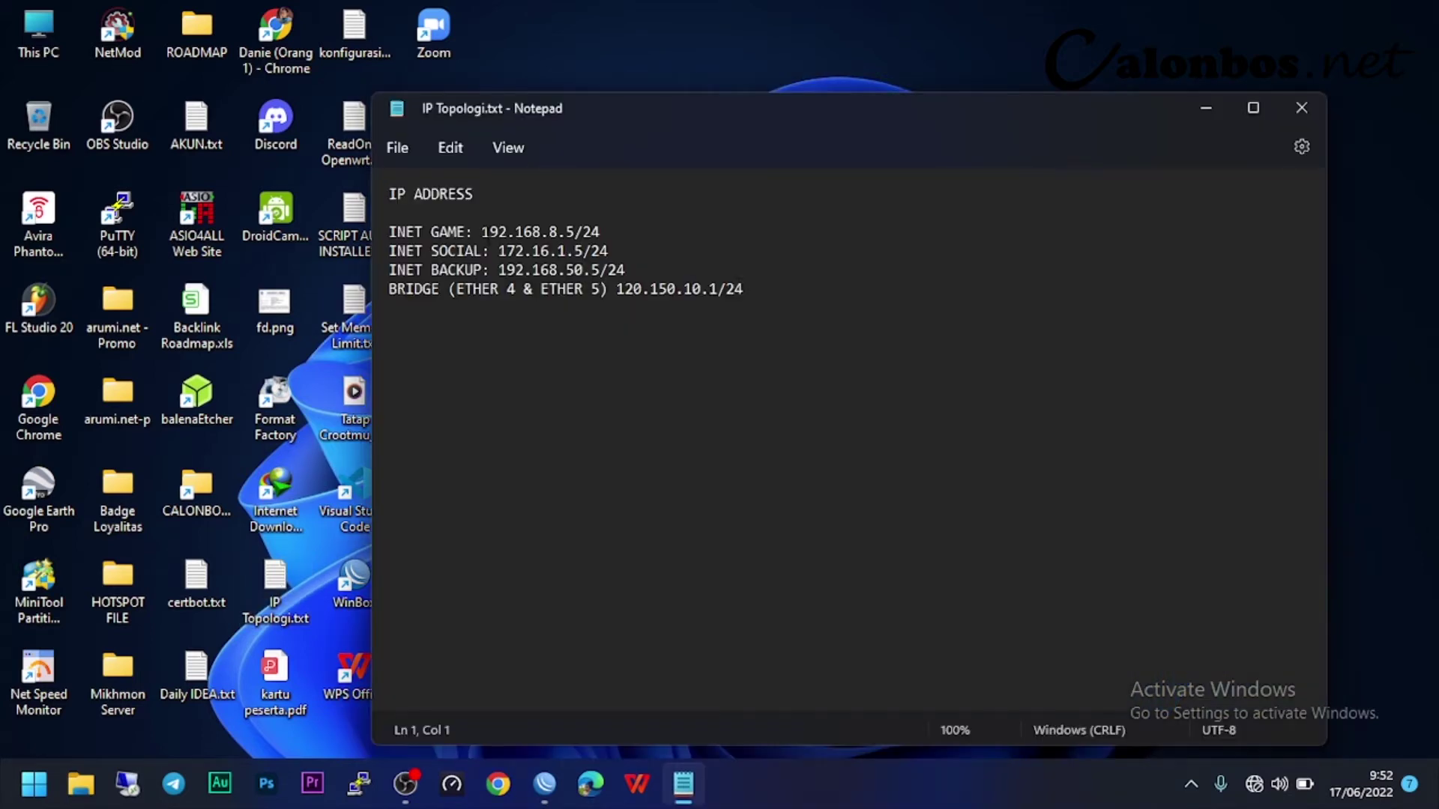
drag(482, 232, 627, 233)
key(super+c)
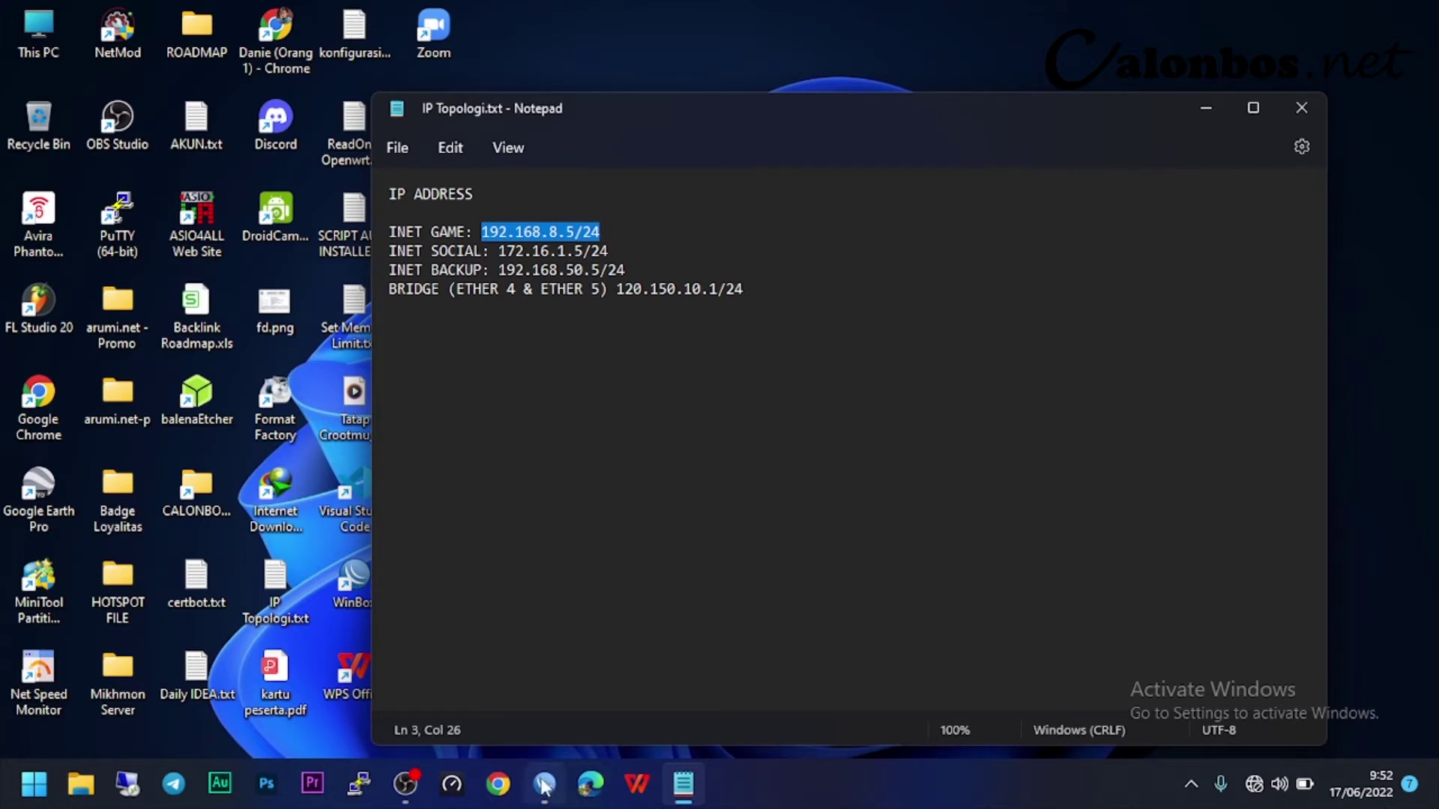
mouse_move(550, 786)
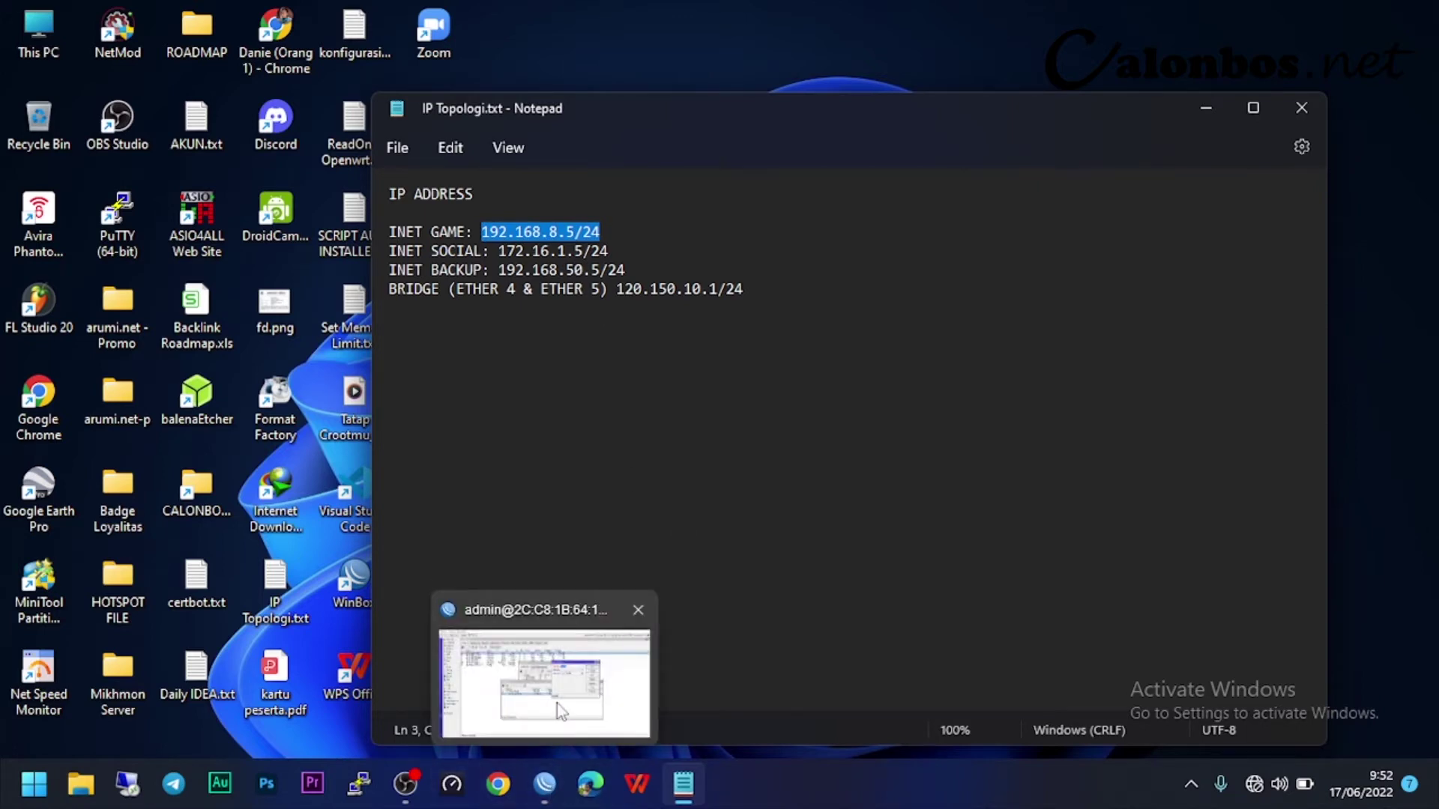
click(556, 703)
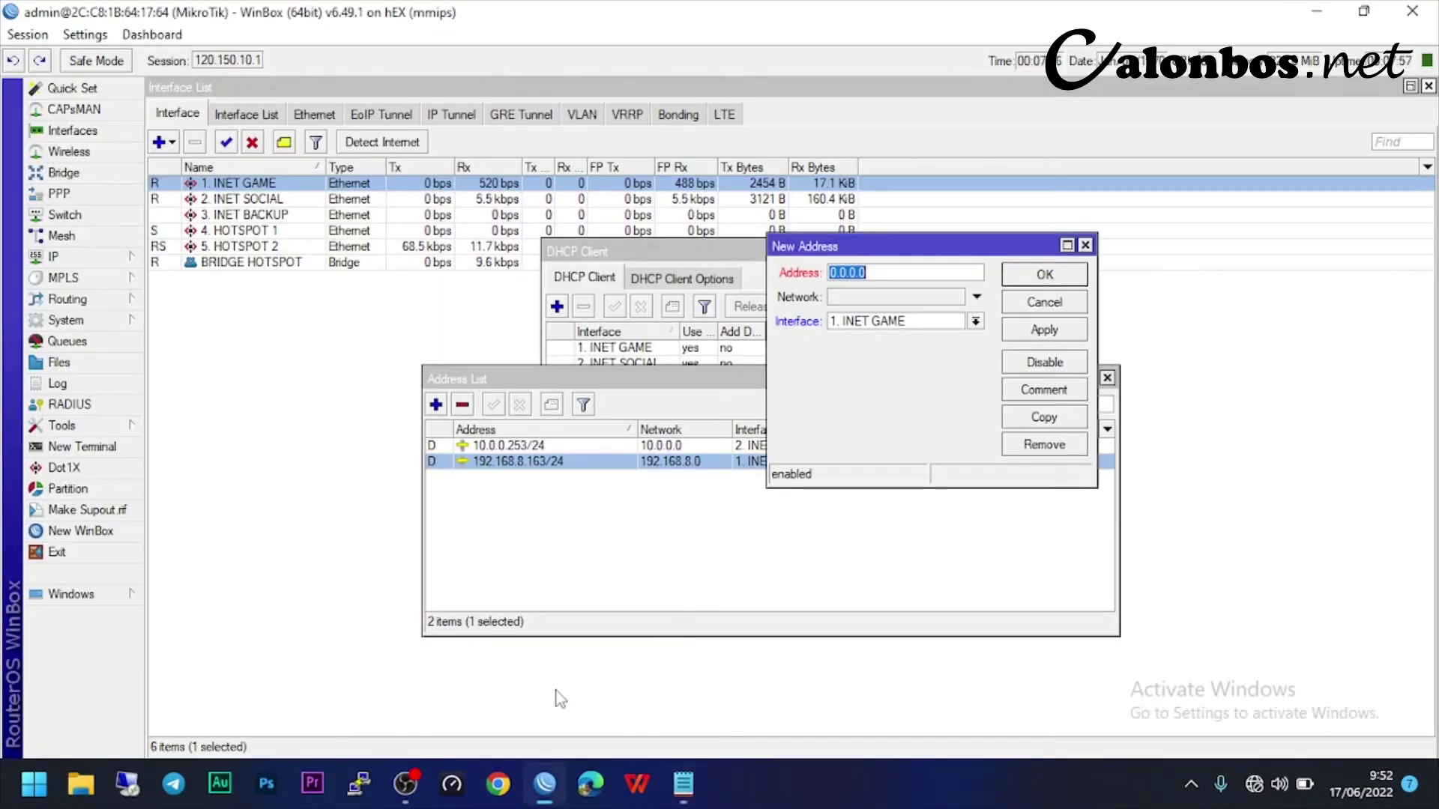
right_click(880, 270)
click(936, 327)
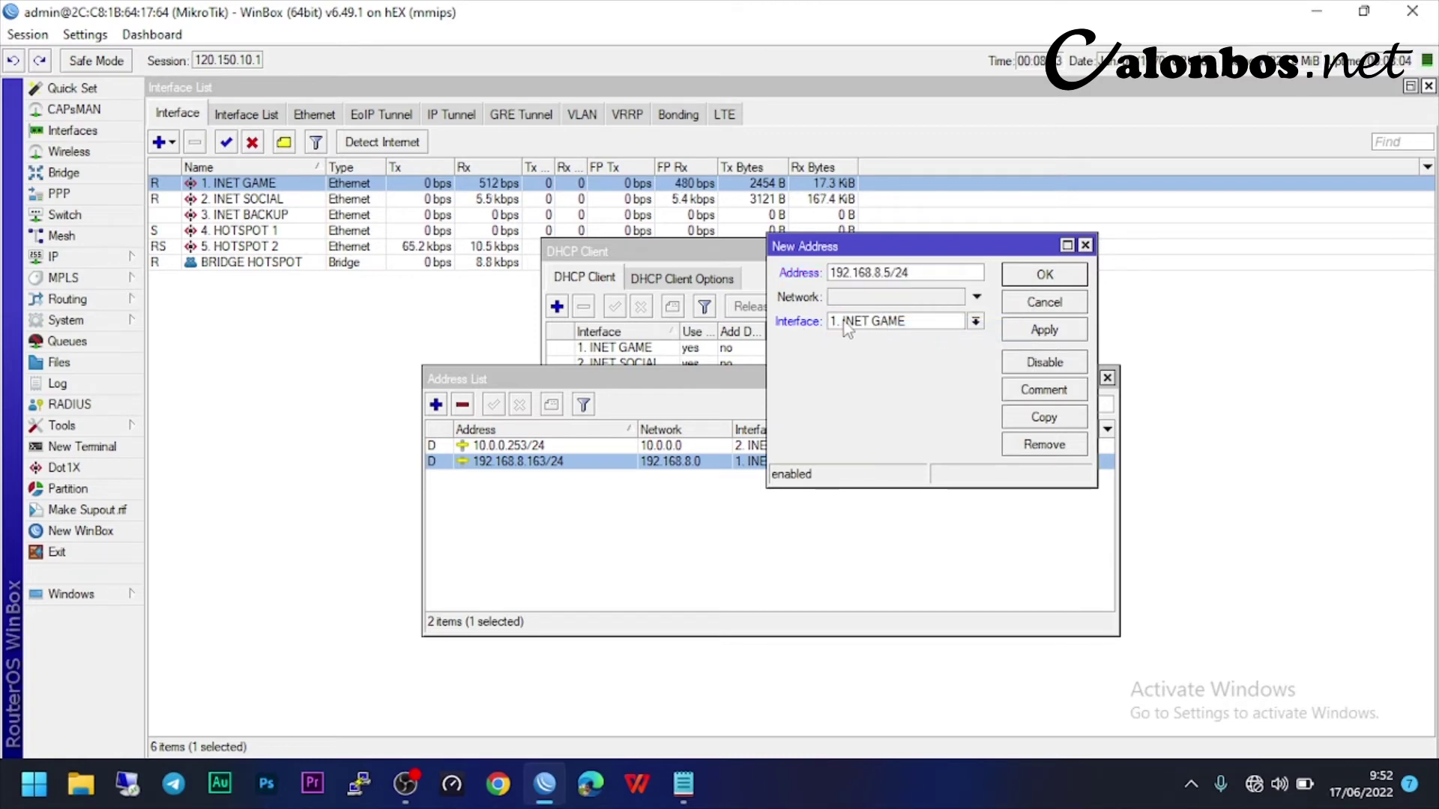
click(1021, 331)
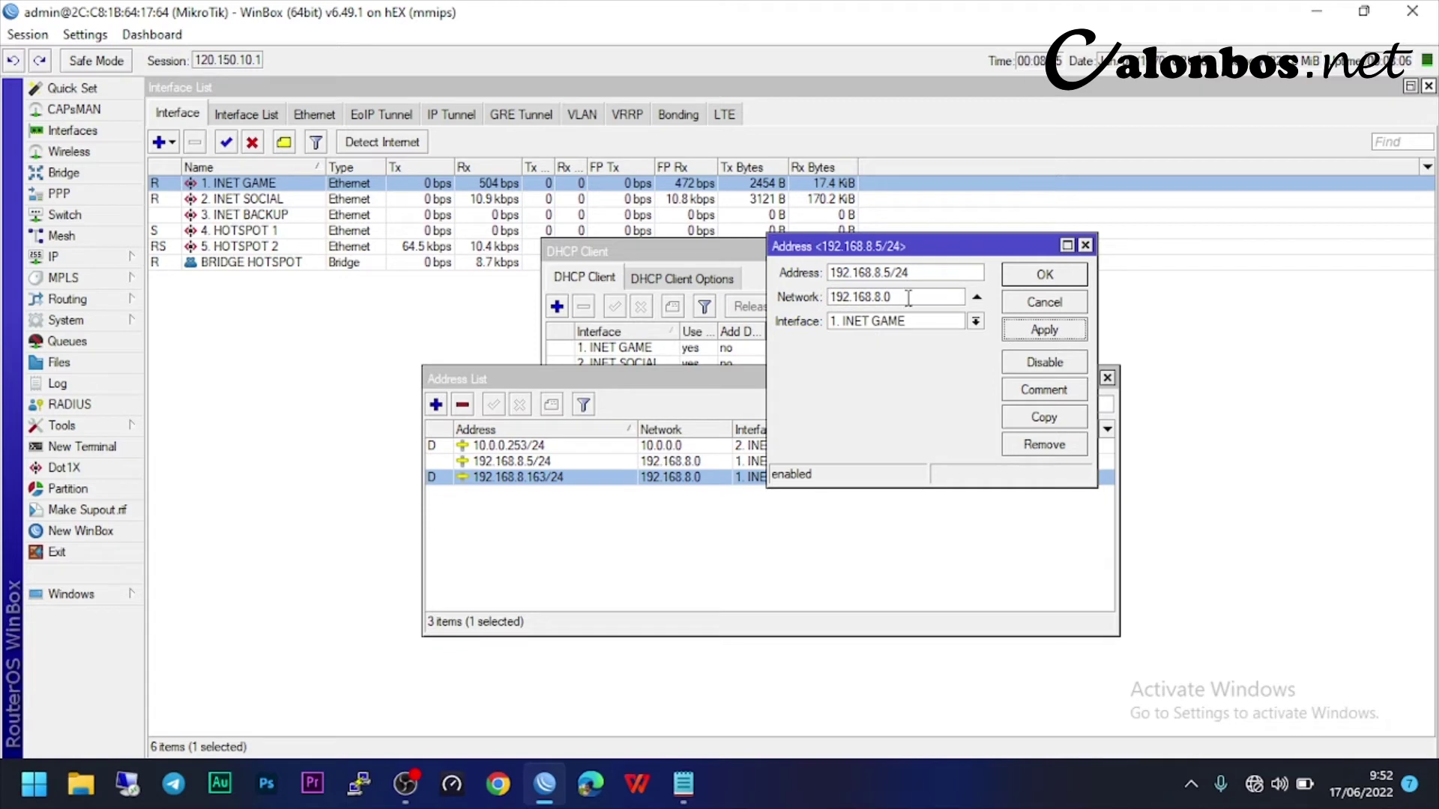
click(1018, 281)
- Copy the INET SOCIAL address 172.16.1.5/24 from the notes and return to WinBox
click(683, 784)
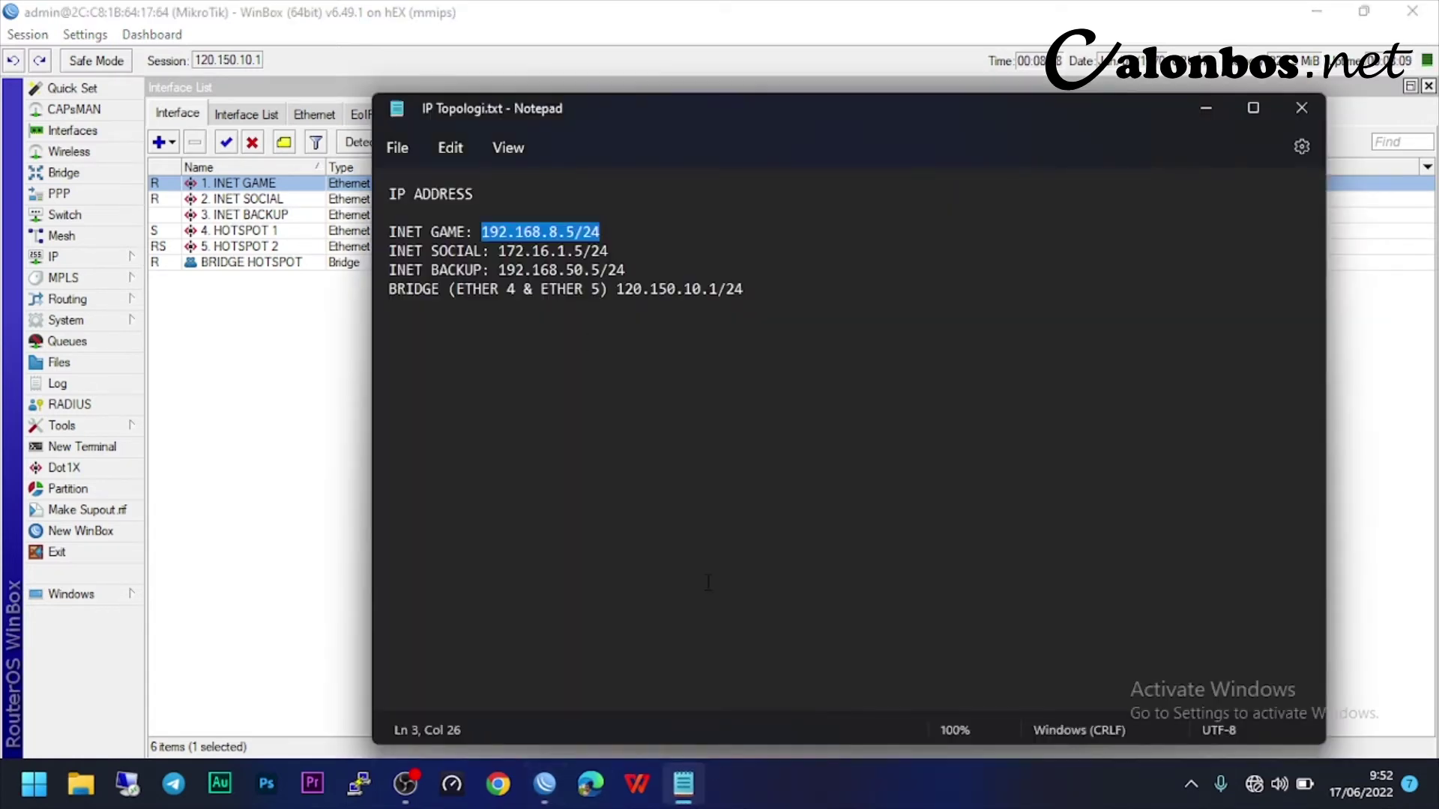
drag(498, 251, 625, 252)
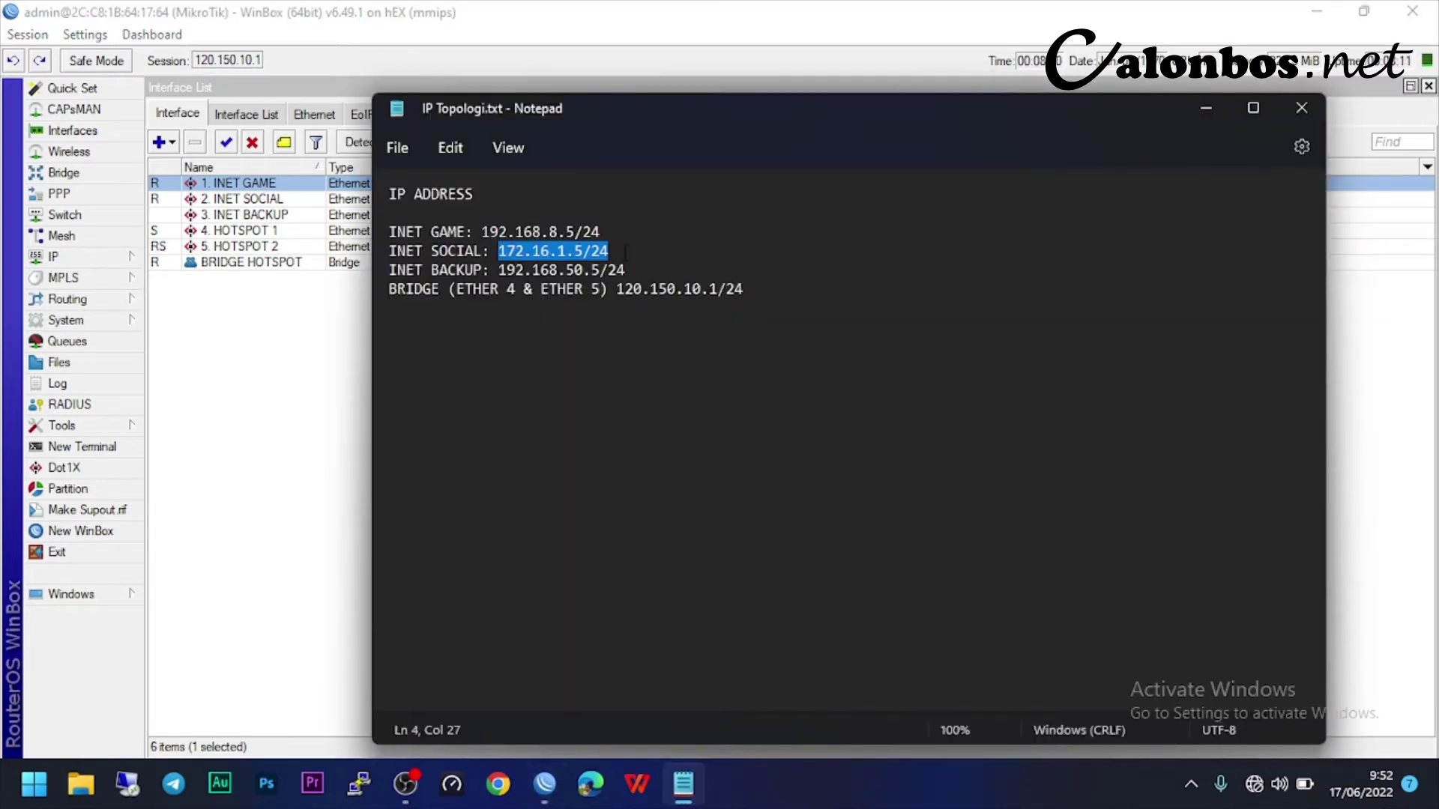
right_click(583, 254)
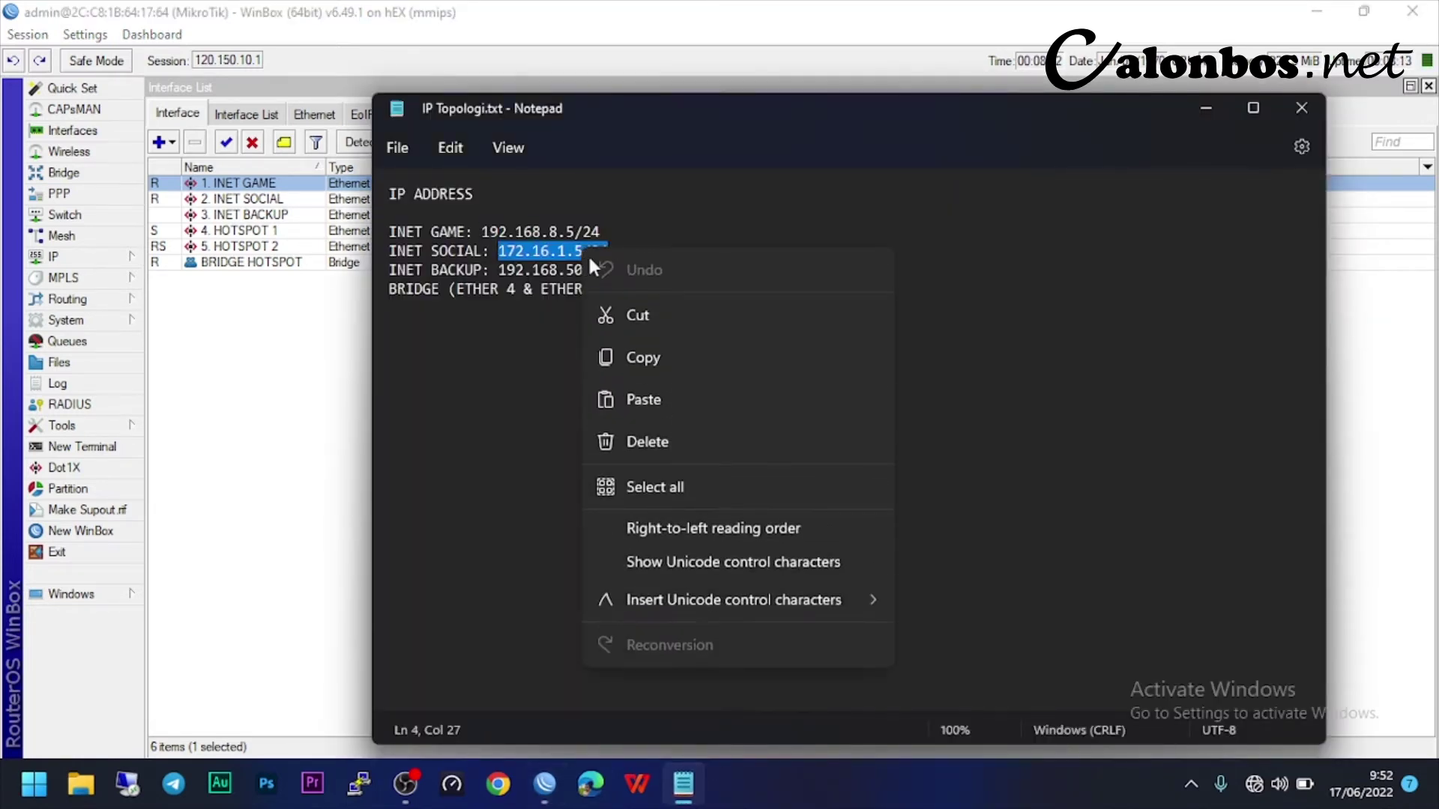
click(637, 358)
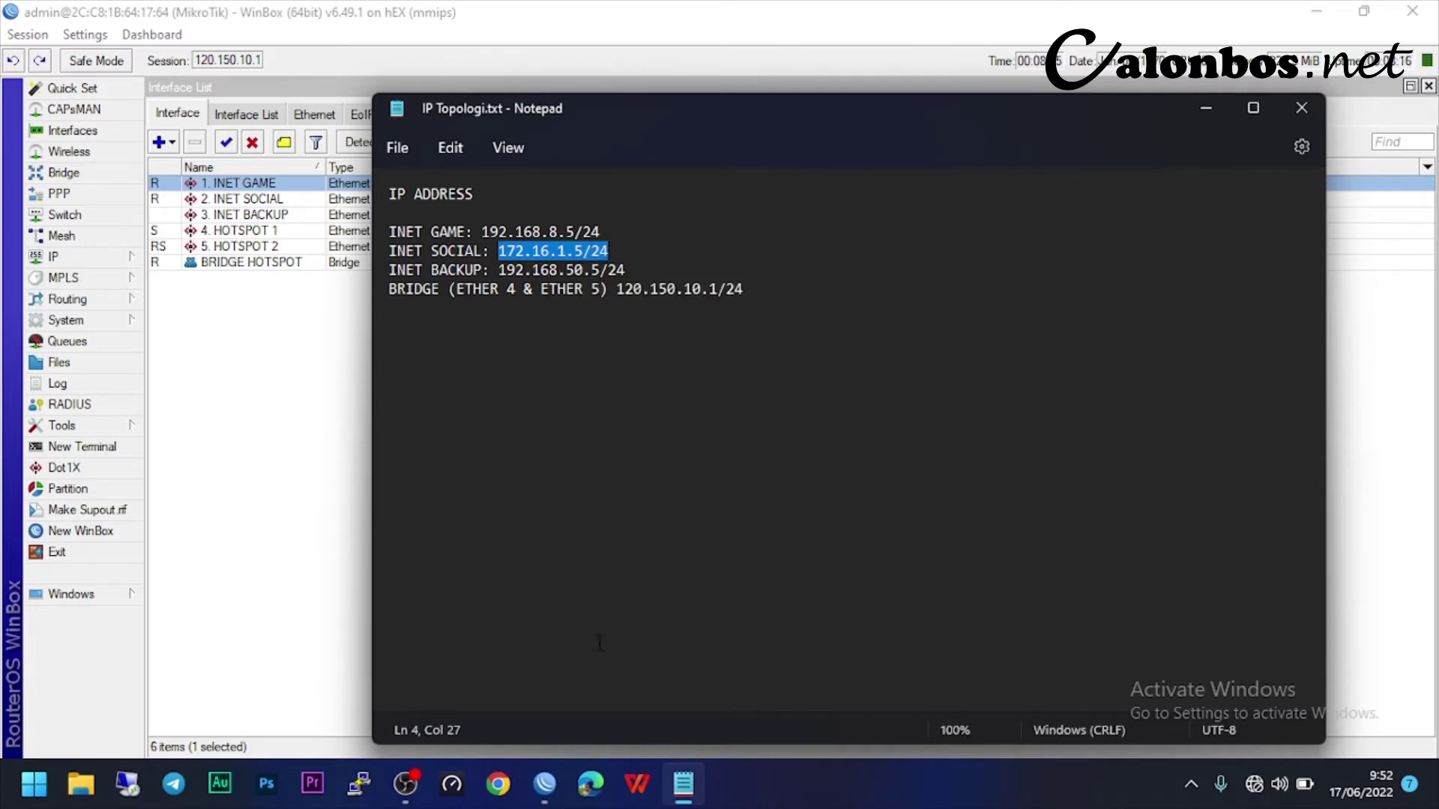
mouse_move(545, 784)
click(637, 657)
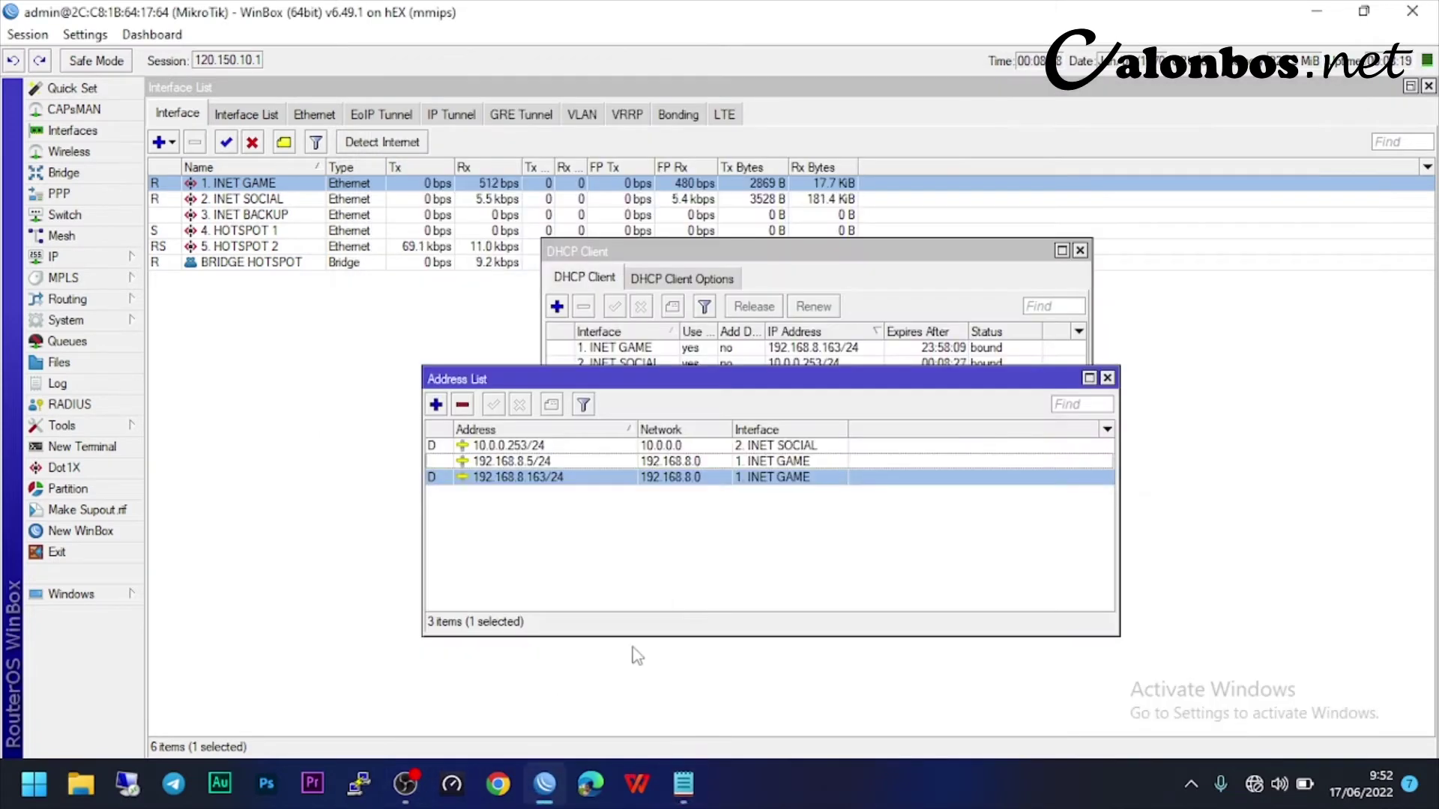
- Add the address 172.16.1.5/24 on the INET SOCIAL interface
click(436, 404)
right_click(879, 273)
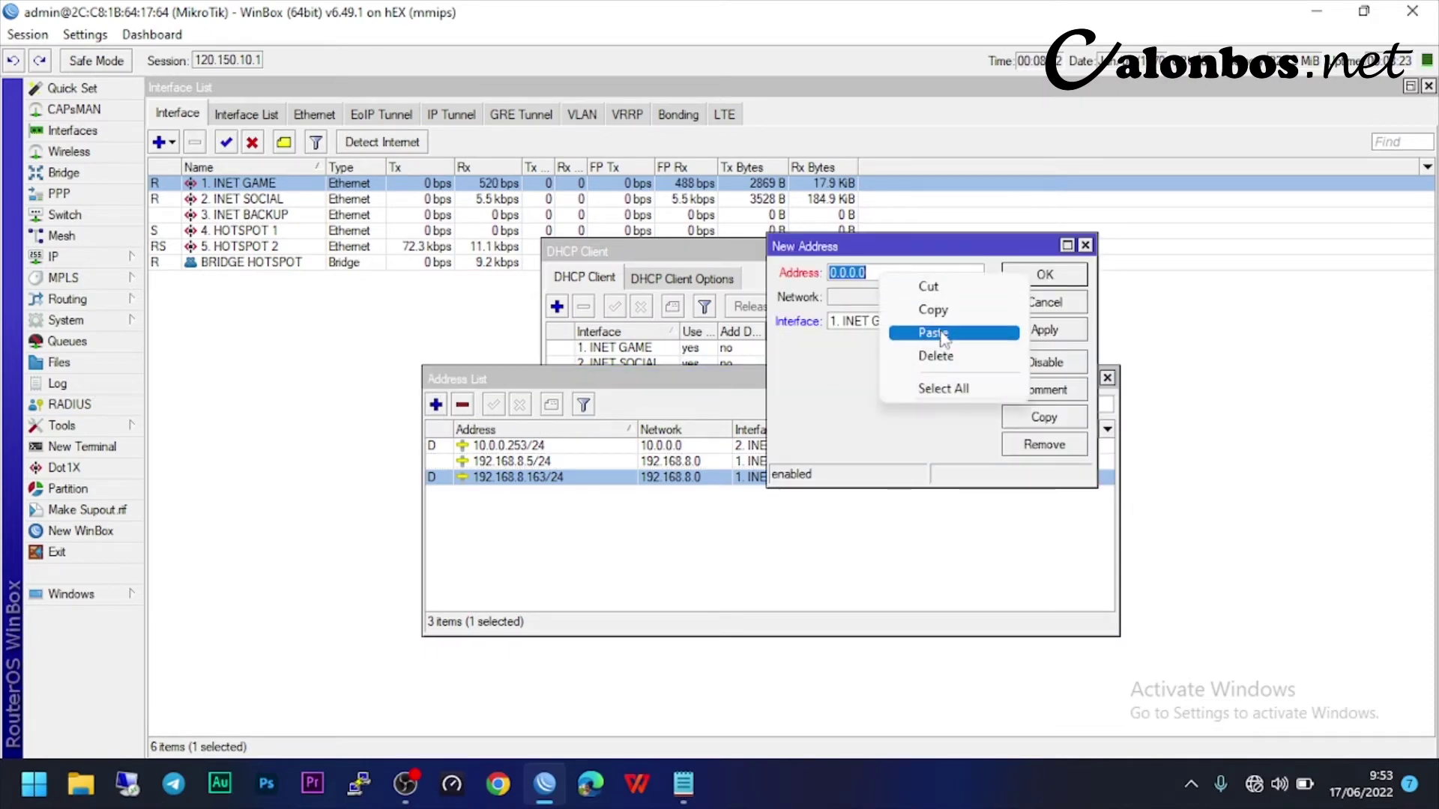
click(946, 334)
double_click(894, 273)
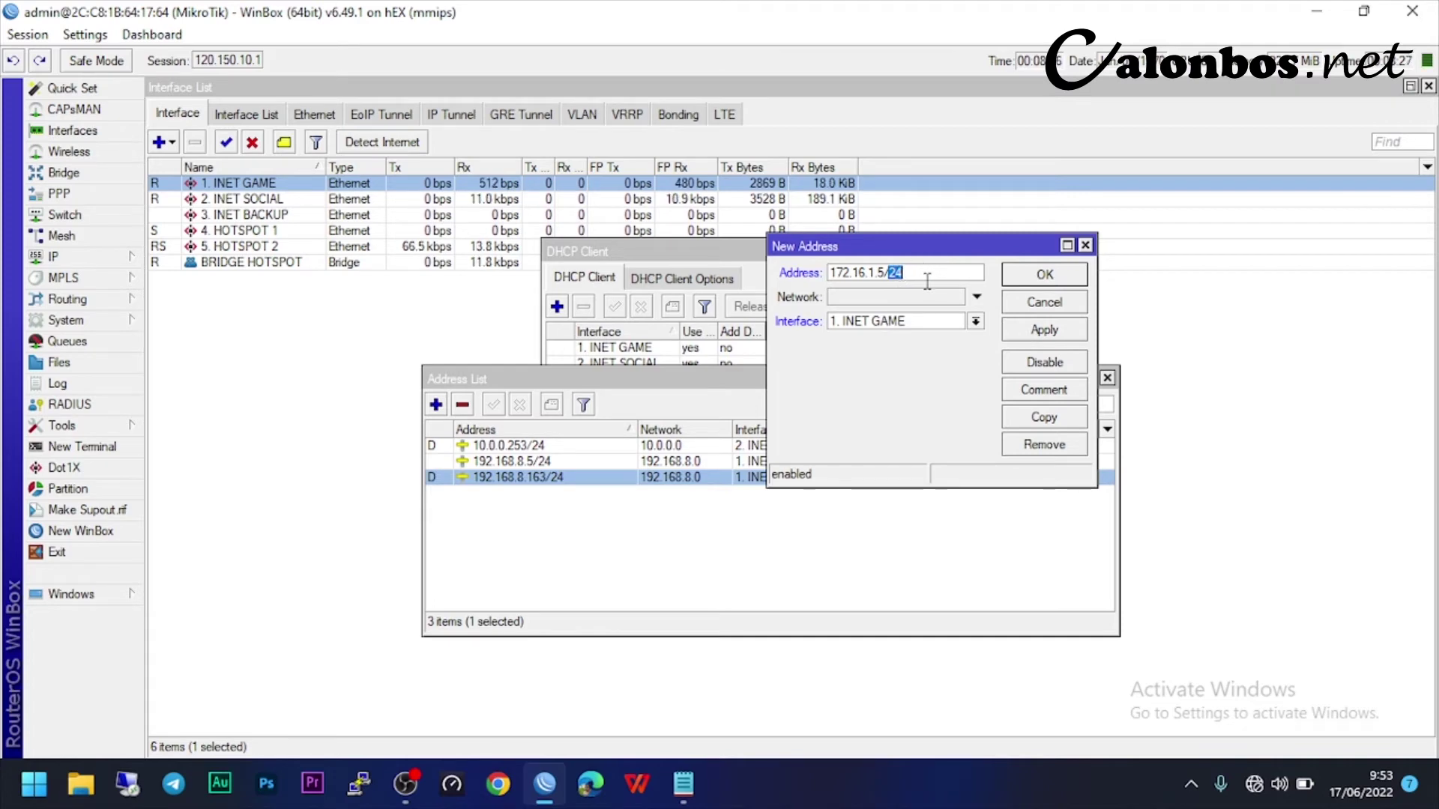
click(868, 324)
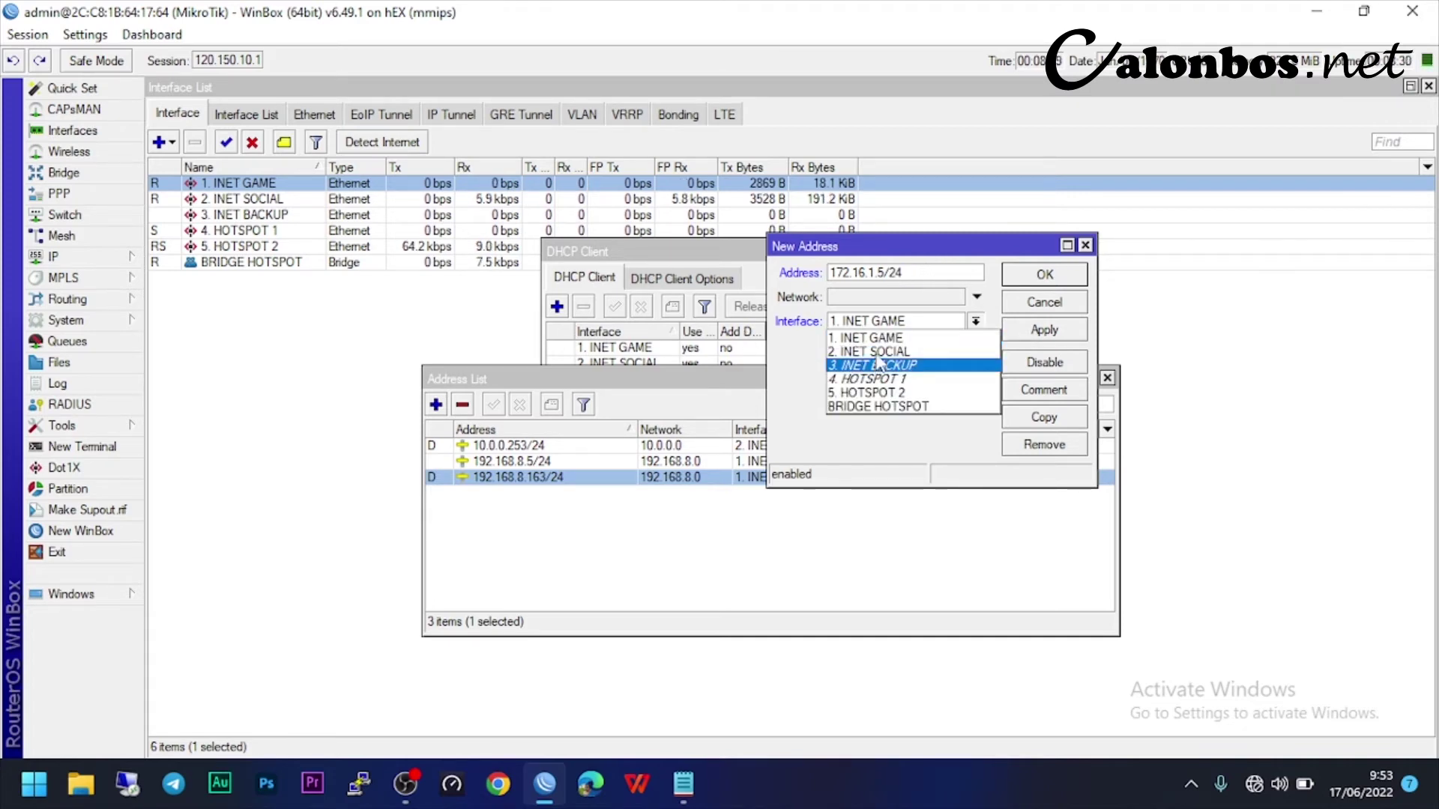
click(873, 352)
click(1027, 333)
click(1044, 276)
- Add the address 192.168.50.5/24 on the INET BACKUP interface
click(691, 796)
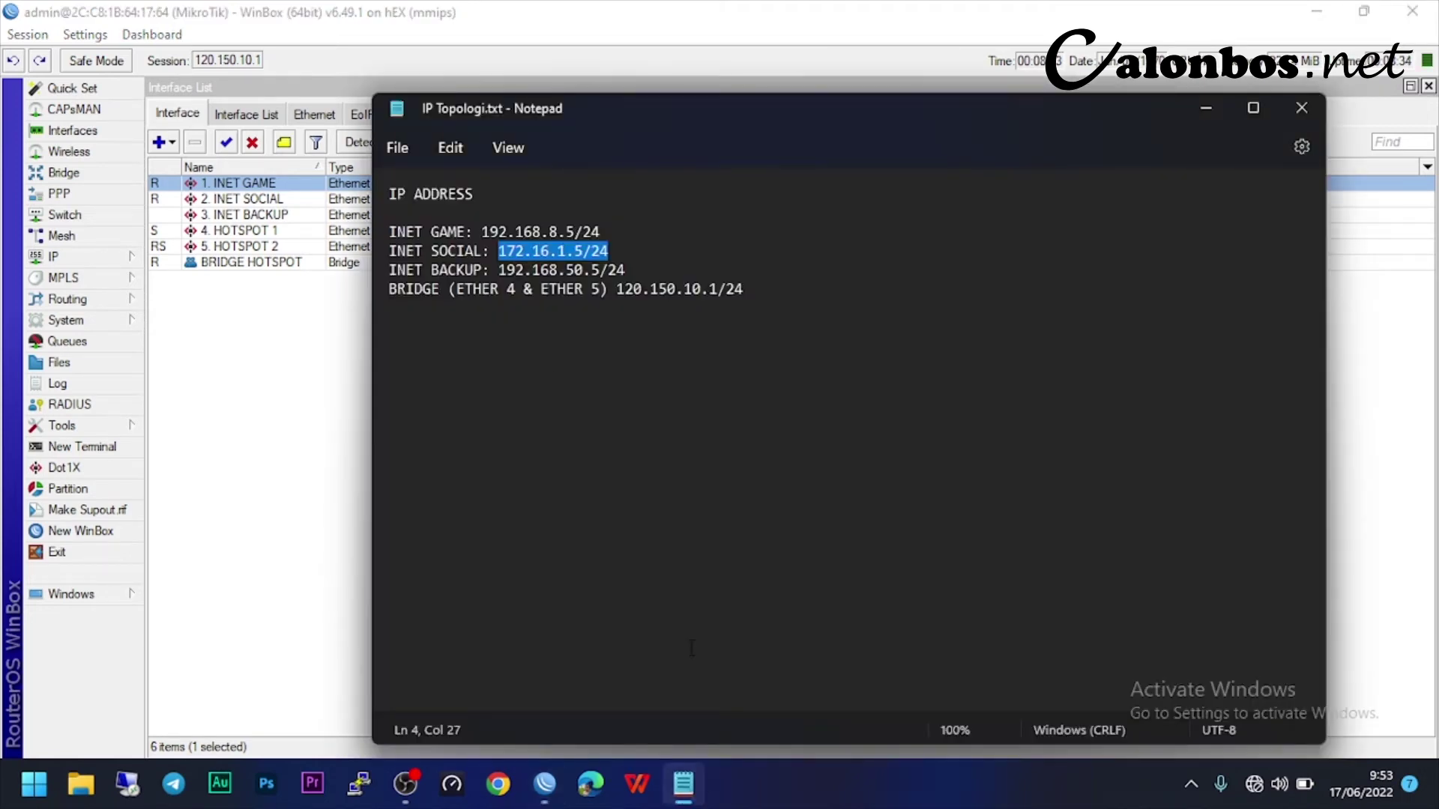
drag(499, 270, 624, 269)
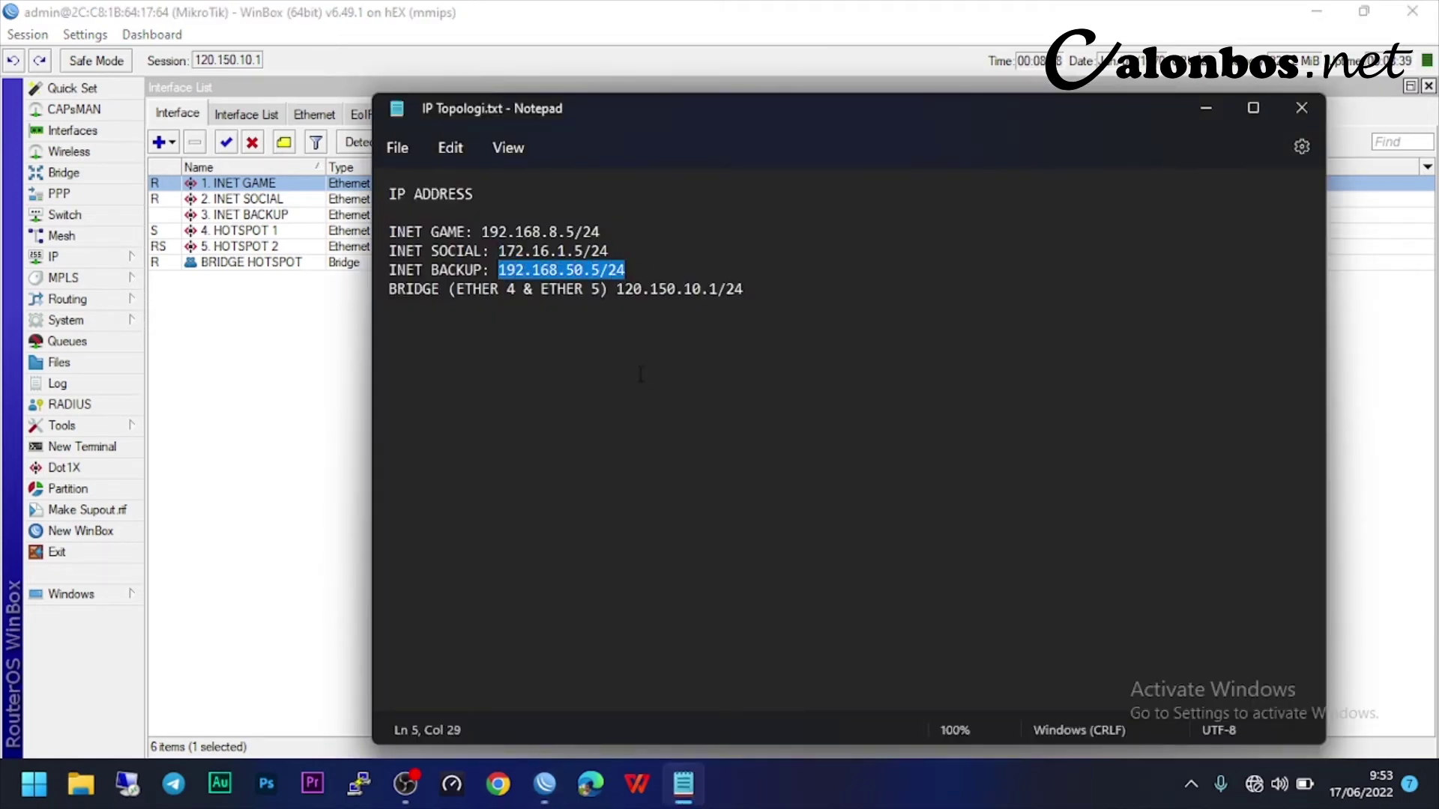
click(937, 322)
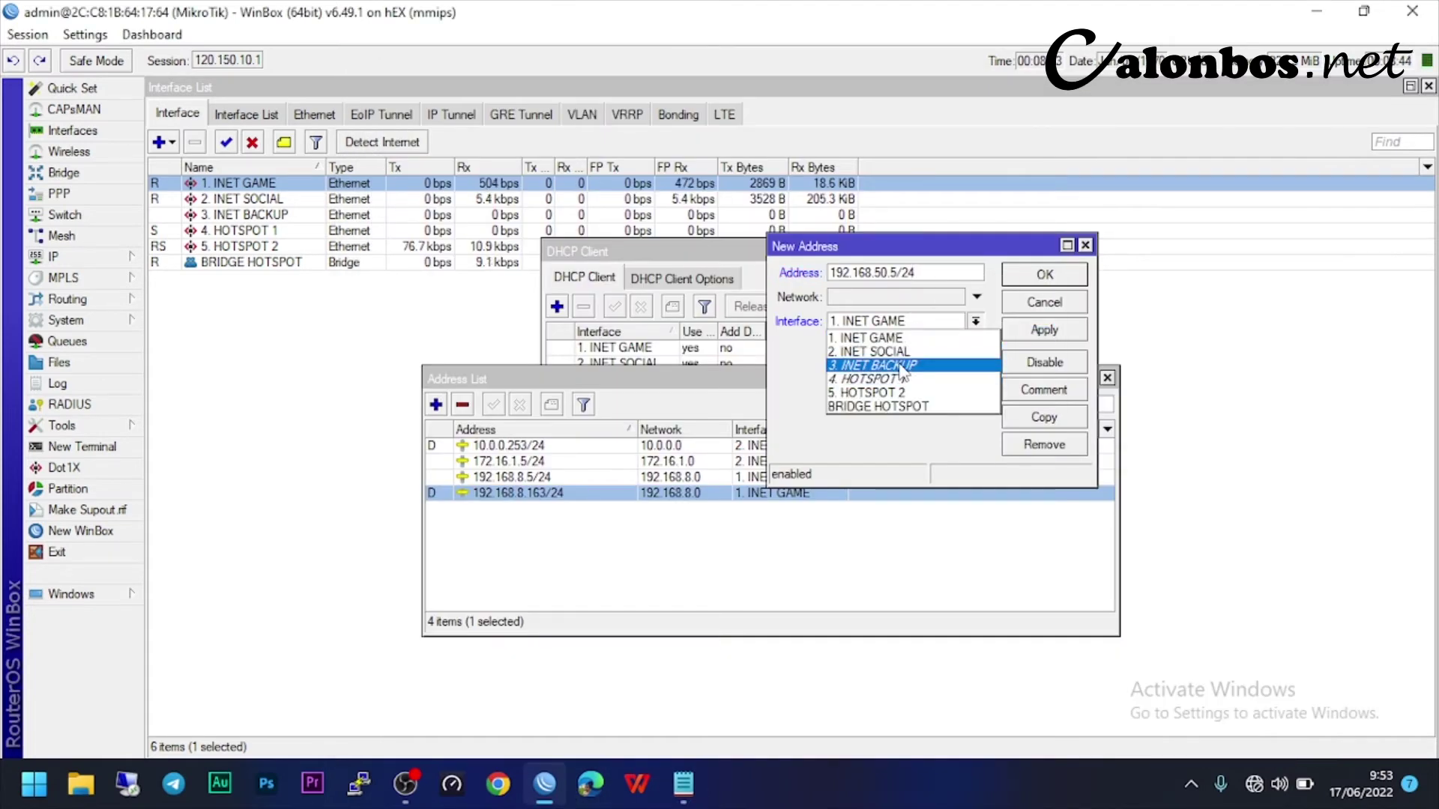
click(922, 365)
click(1043, 330)
click(1045, 304)
- Add 120.150.10.1/24 on BRIDGE HOTSPOT and close the Address List
key(alt+Tab)
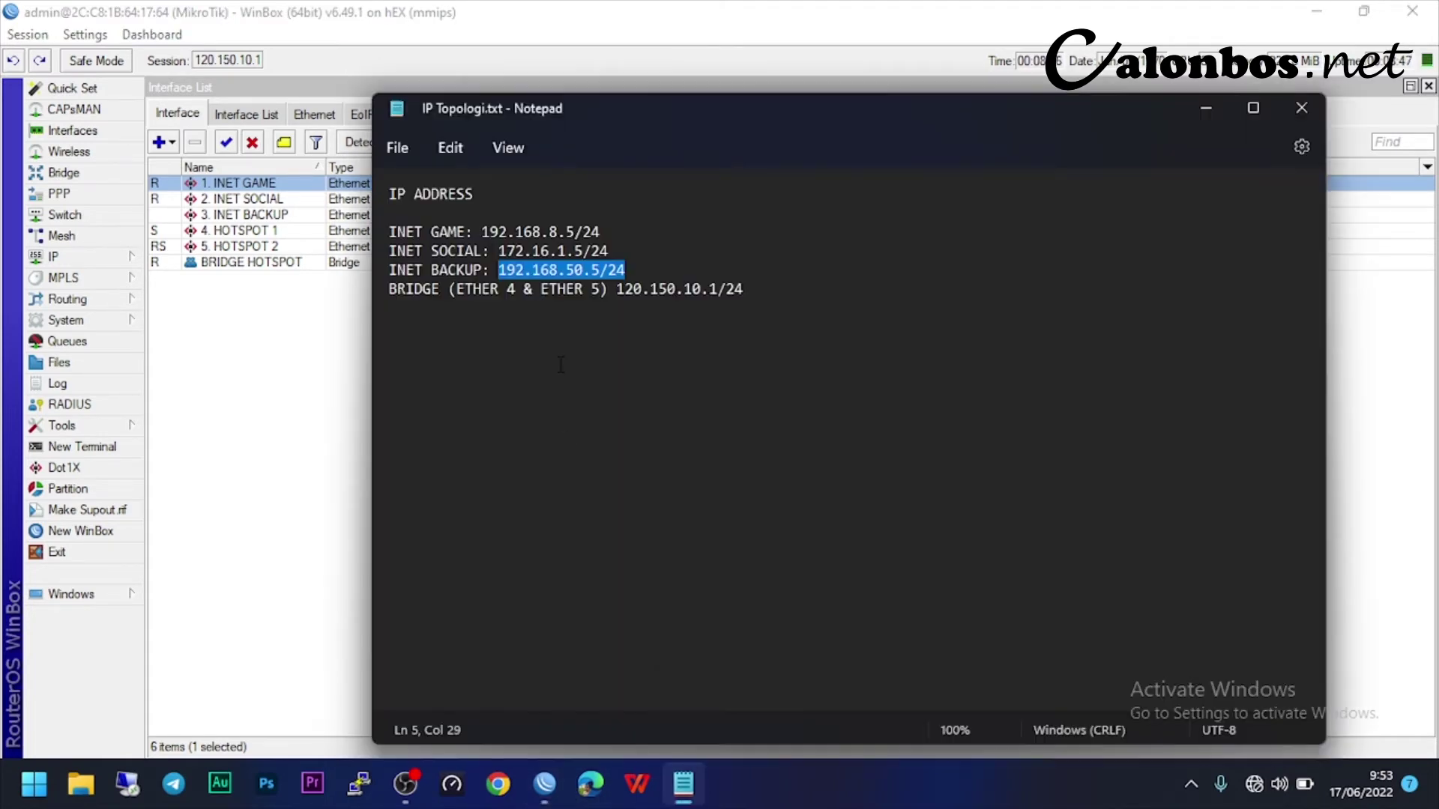
drag(764, 289, 625, 290)
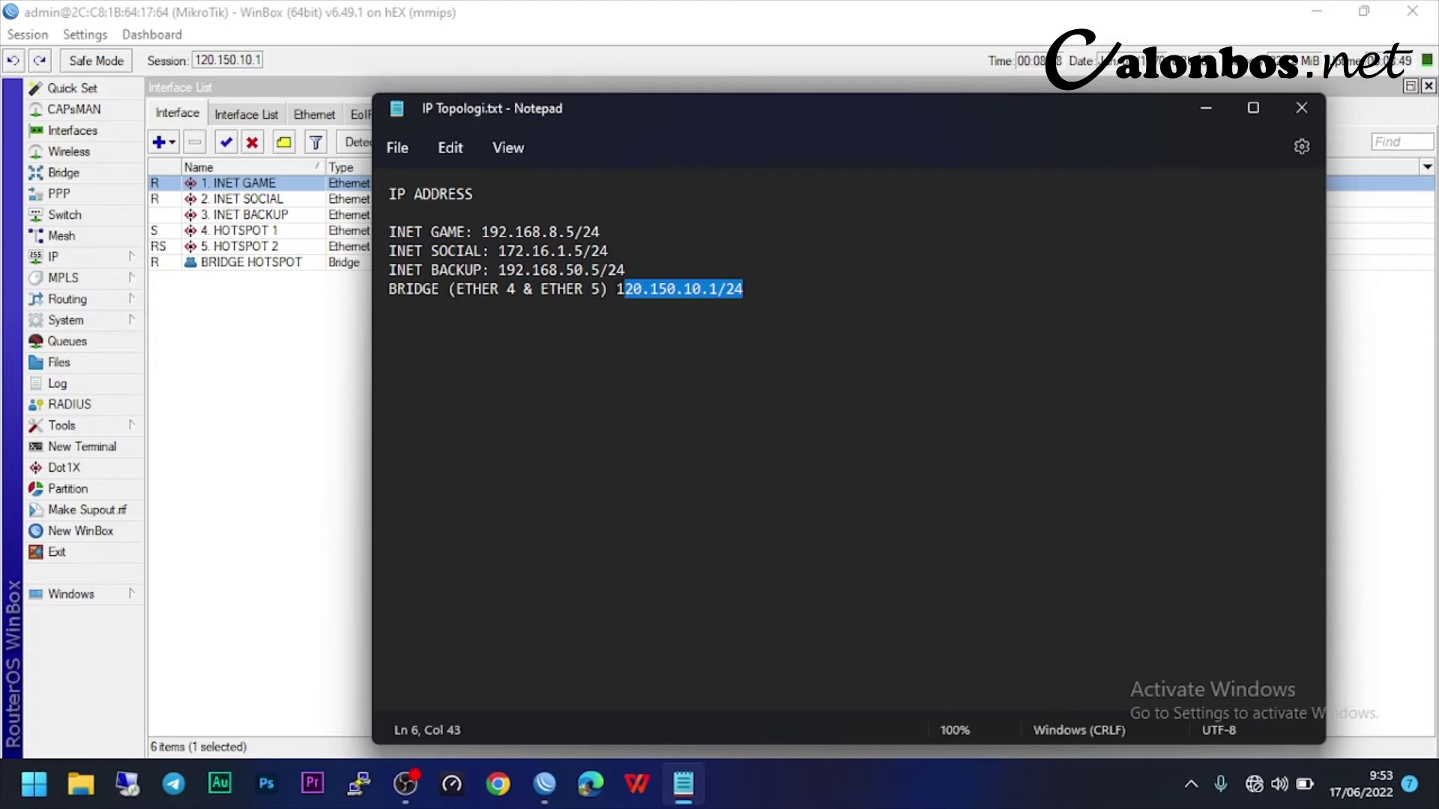
right_click(667, 294)
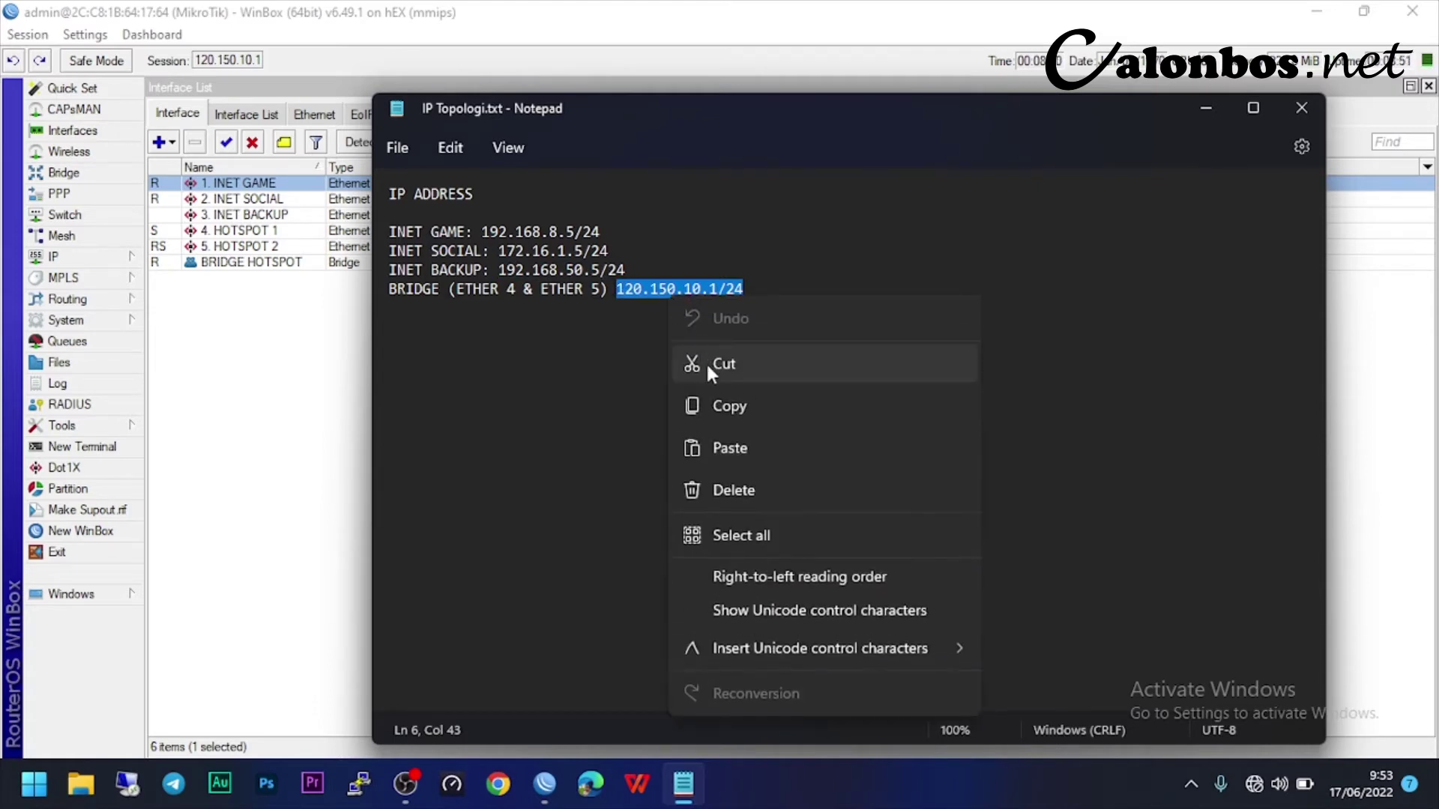
click(712, 400)
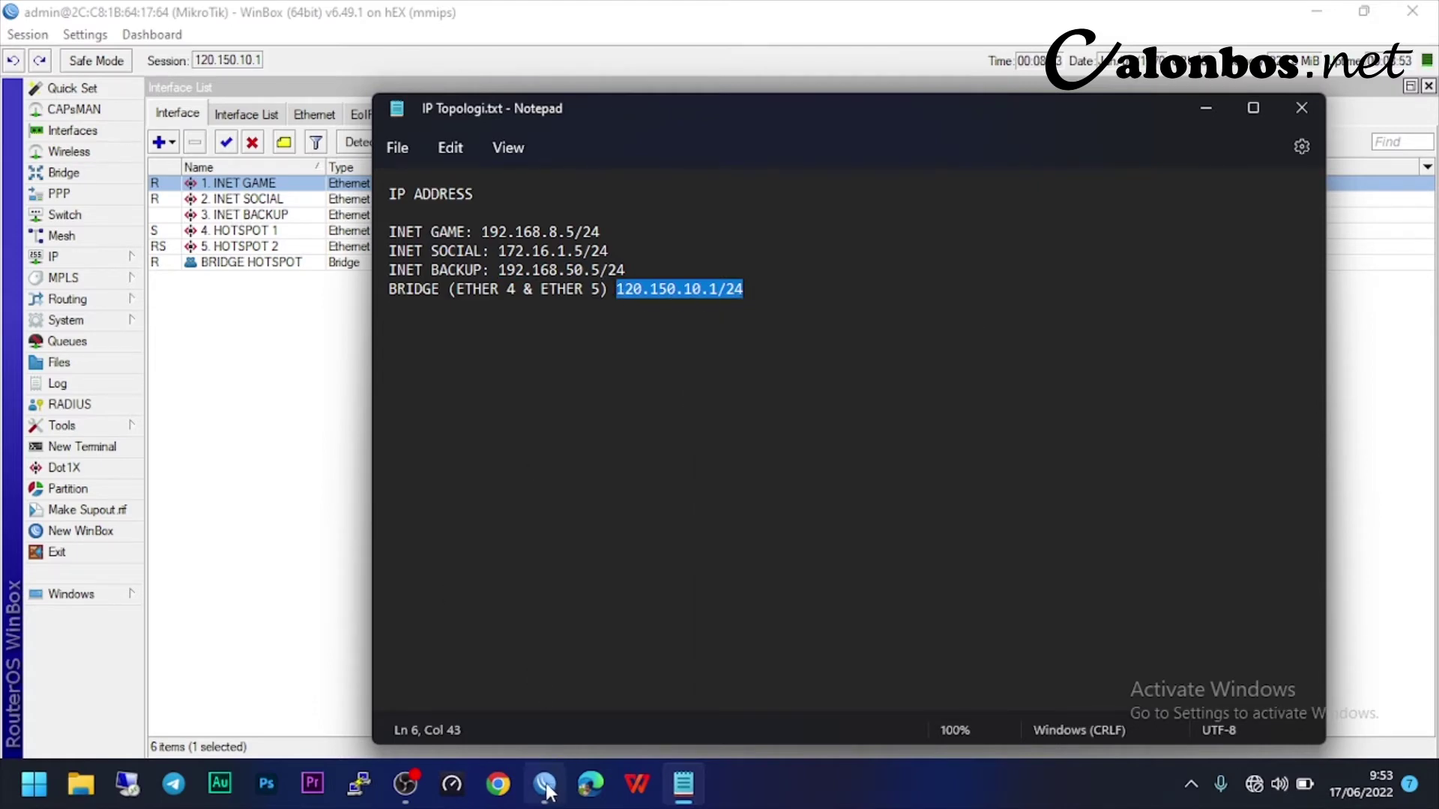
click(545, 784)
click(1053, 277)
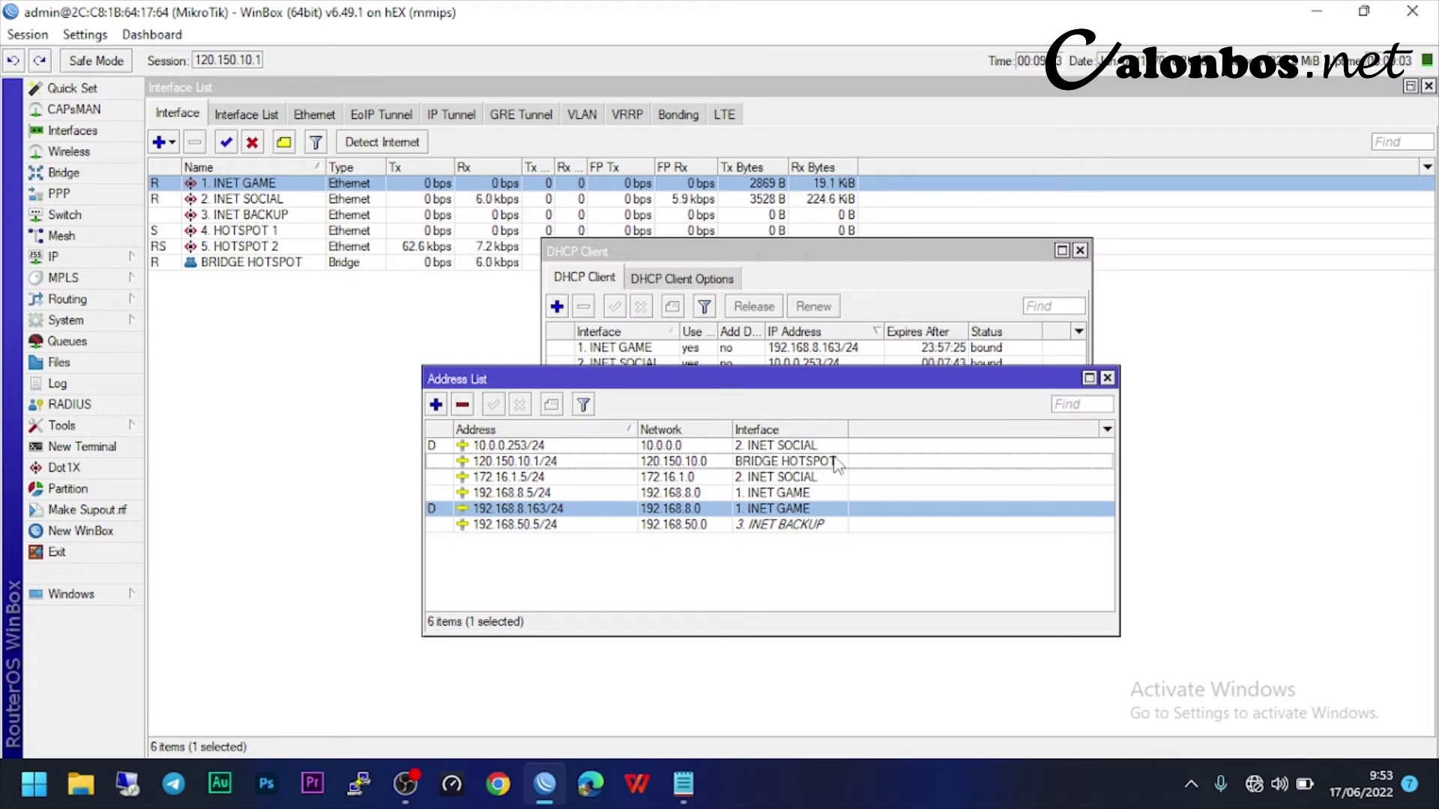
click(1107, 378)
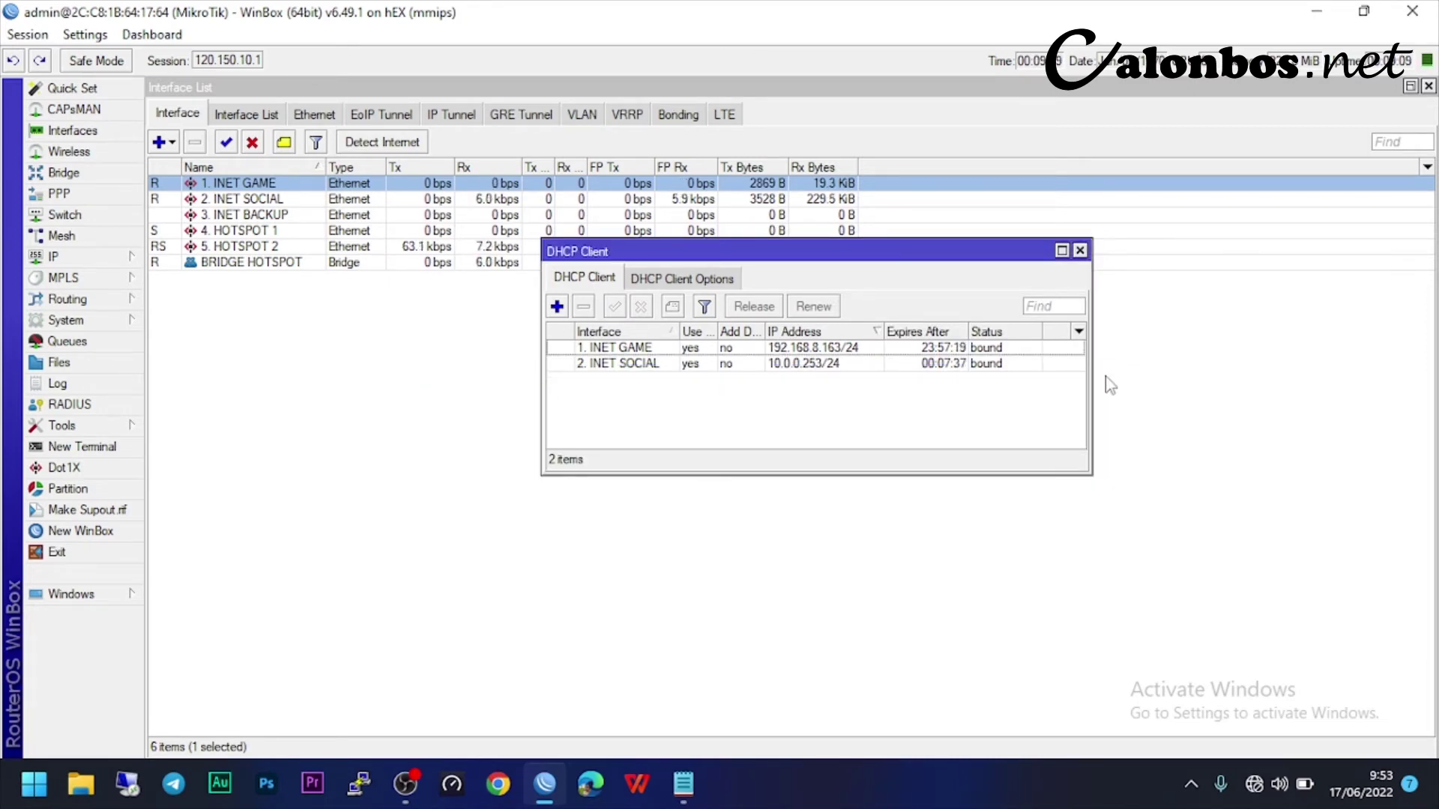
- Close the DHCP Client list, open IP > Firewall and add a new NAT rule
click(1080, 251)
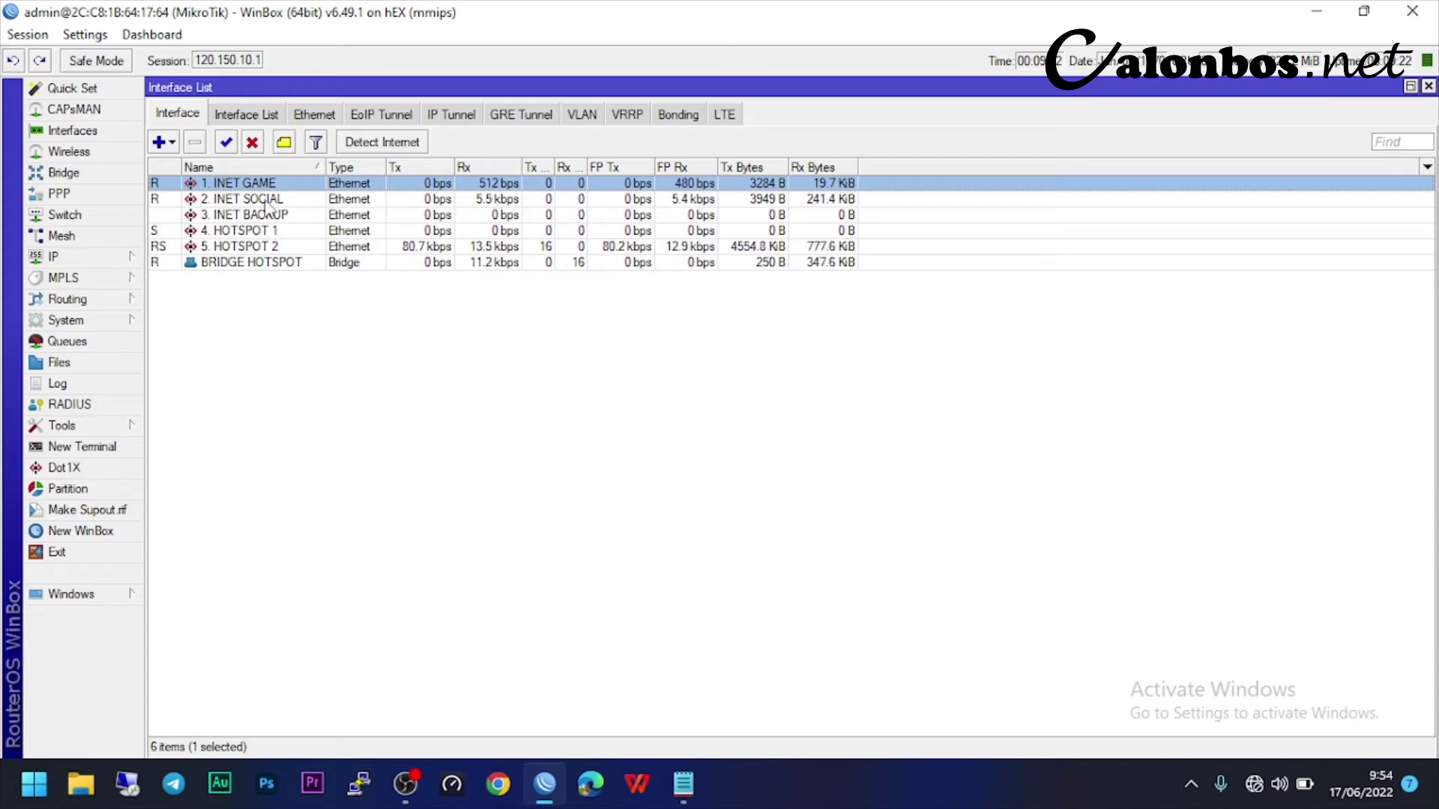
click(330, 369)
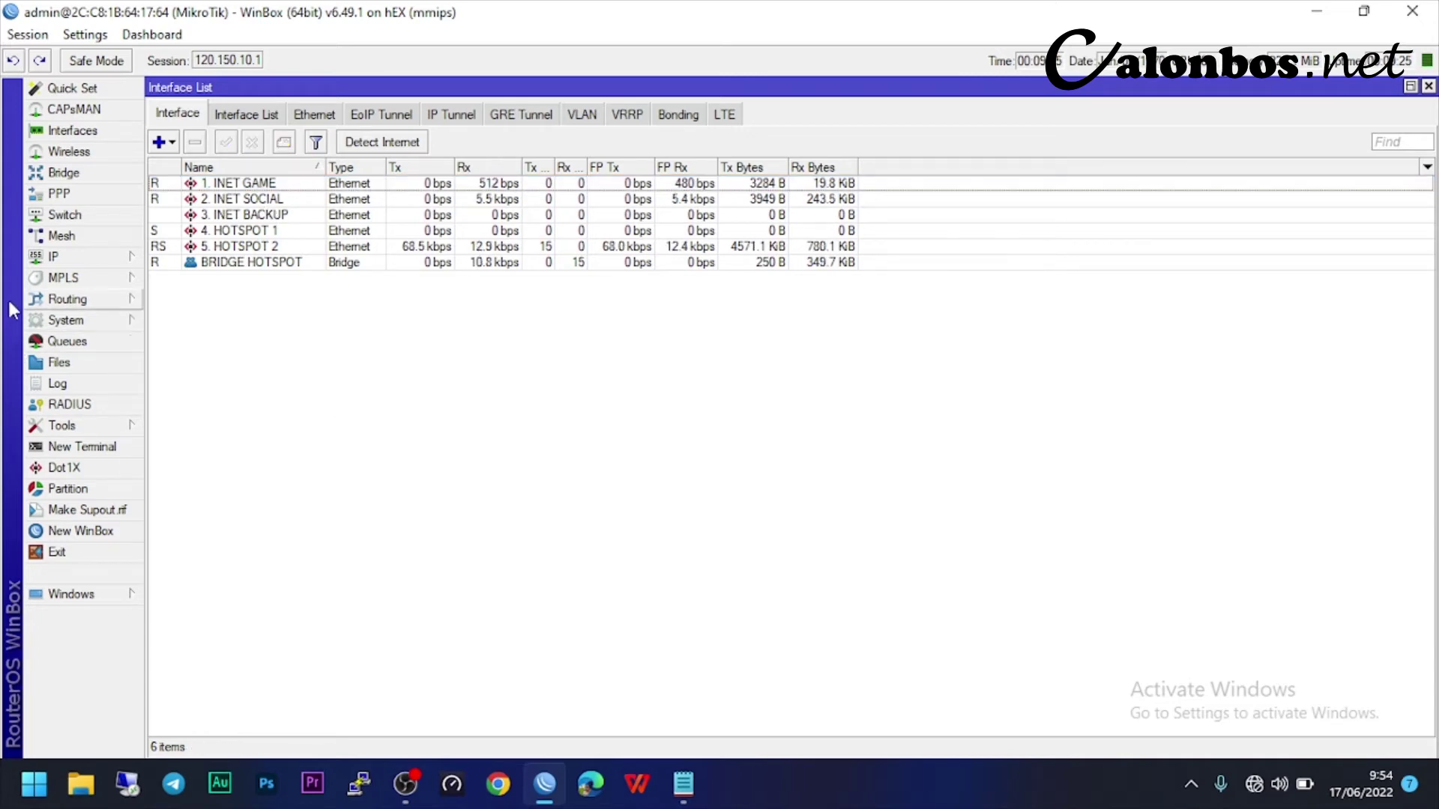
click(67, 263)
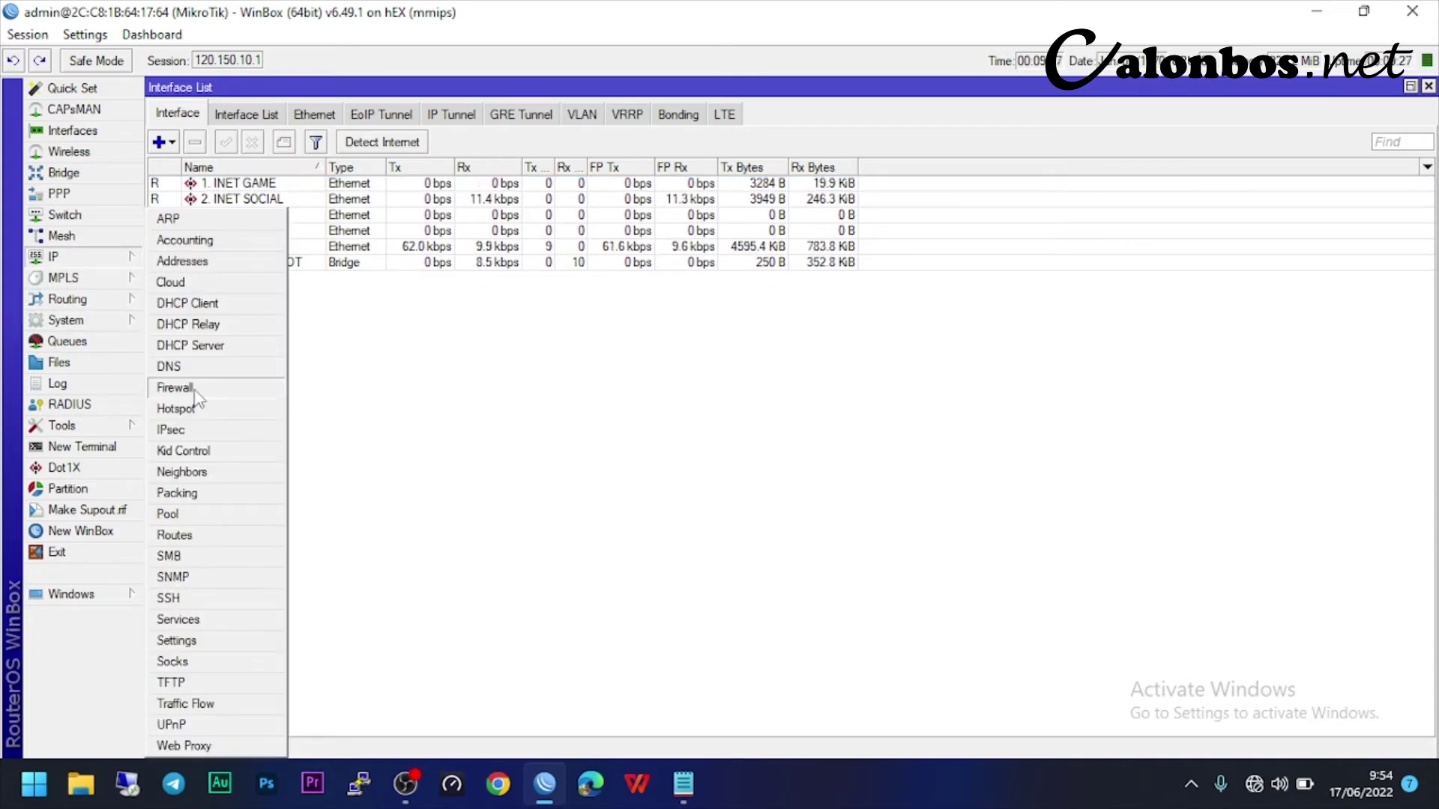
click(191, 387)
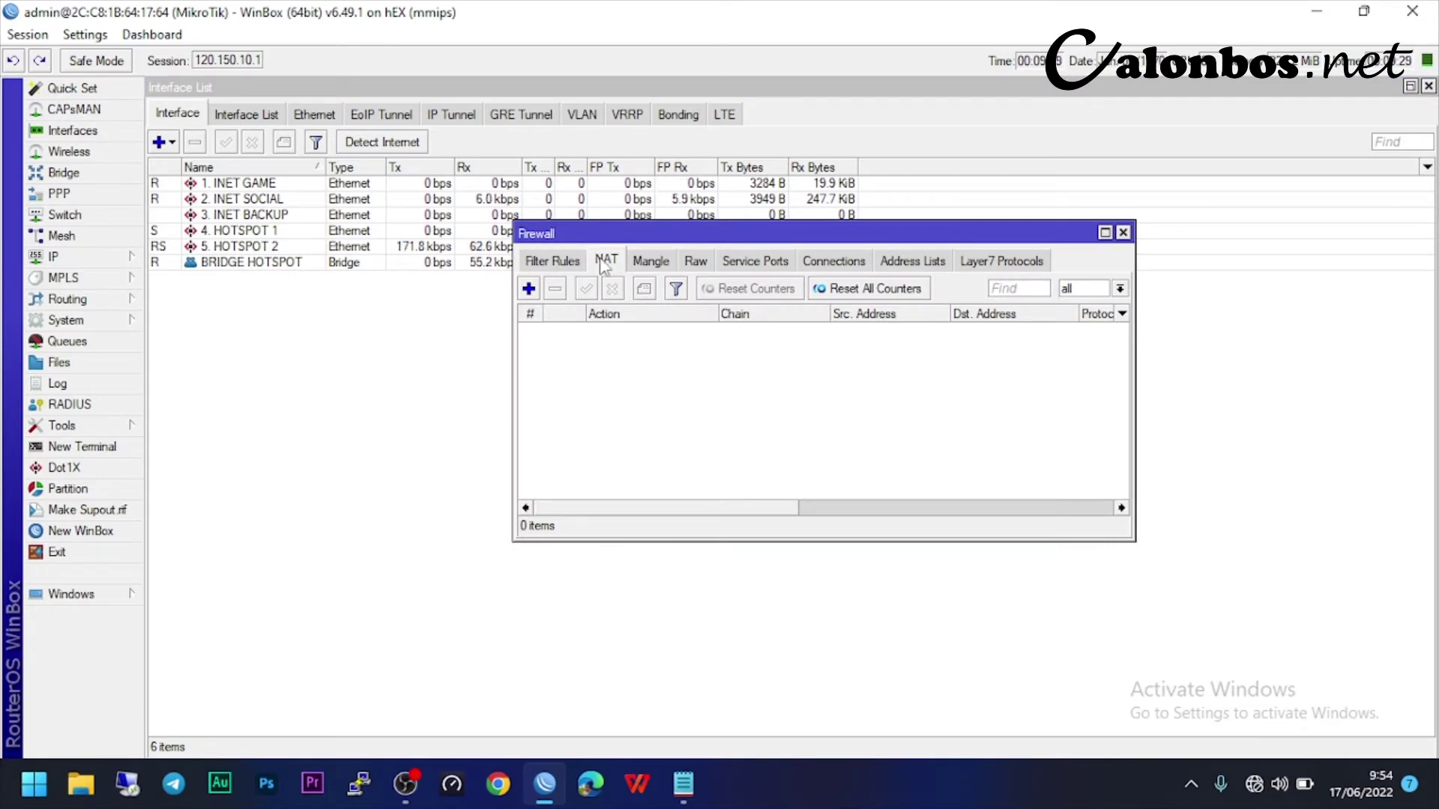
drag(624, 236, 602, 322)
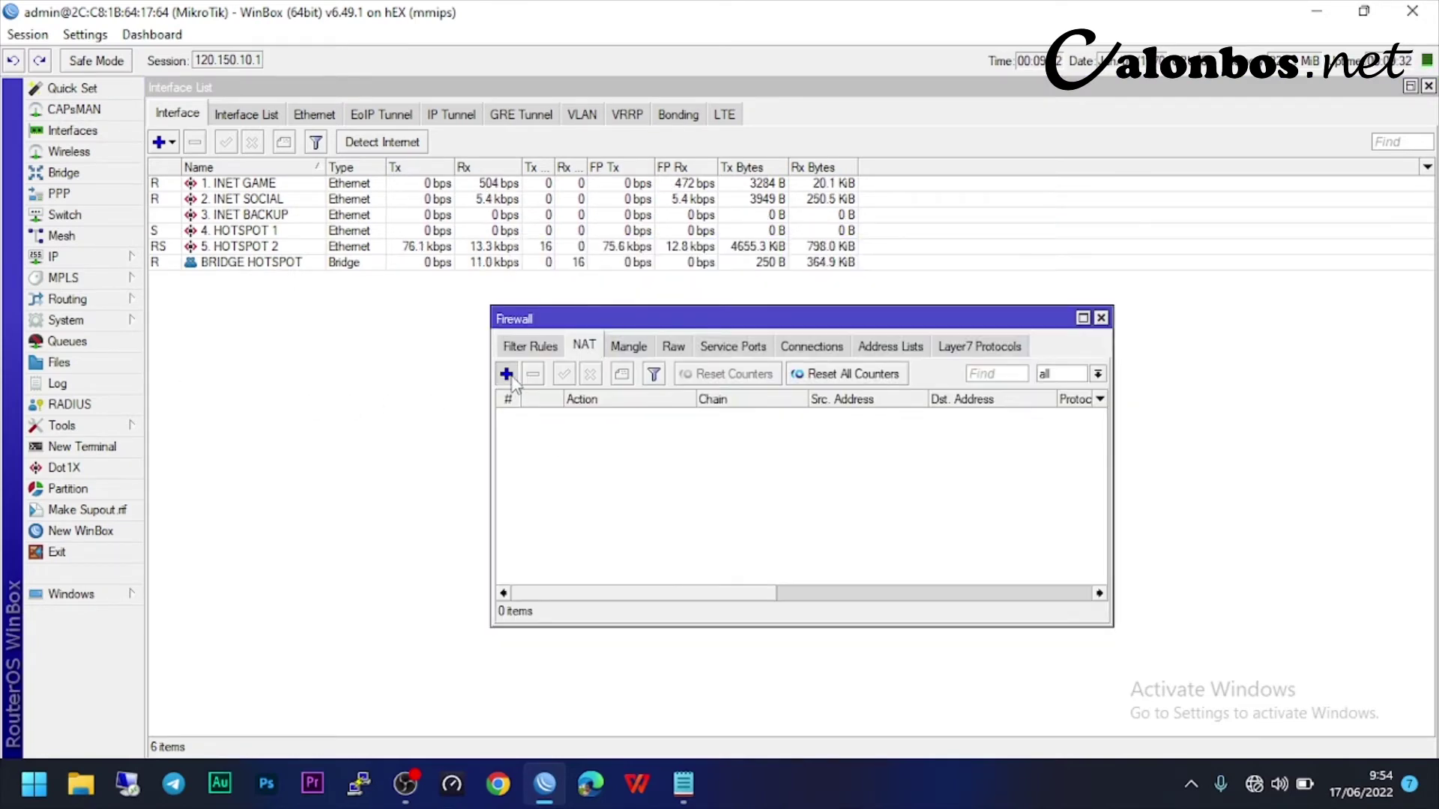
click(507, 373)
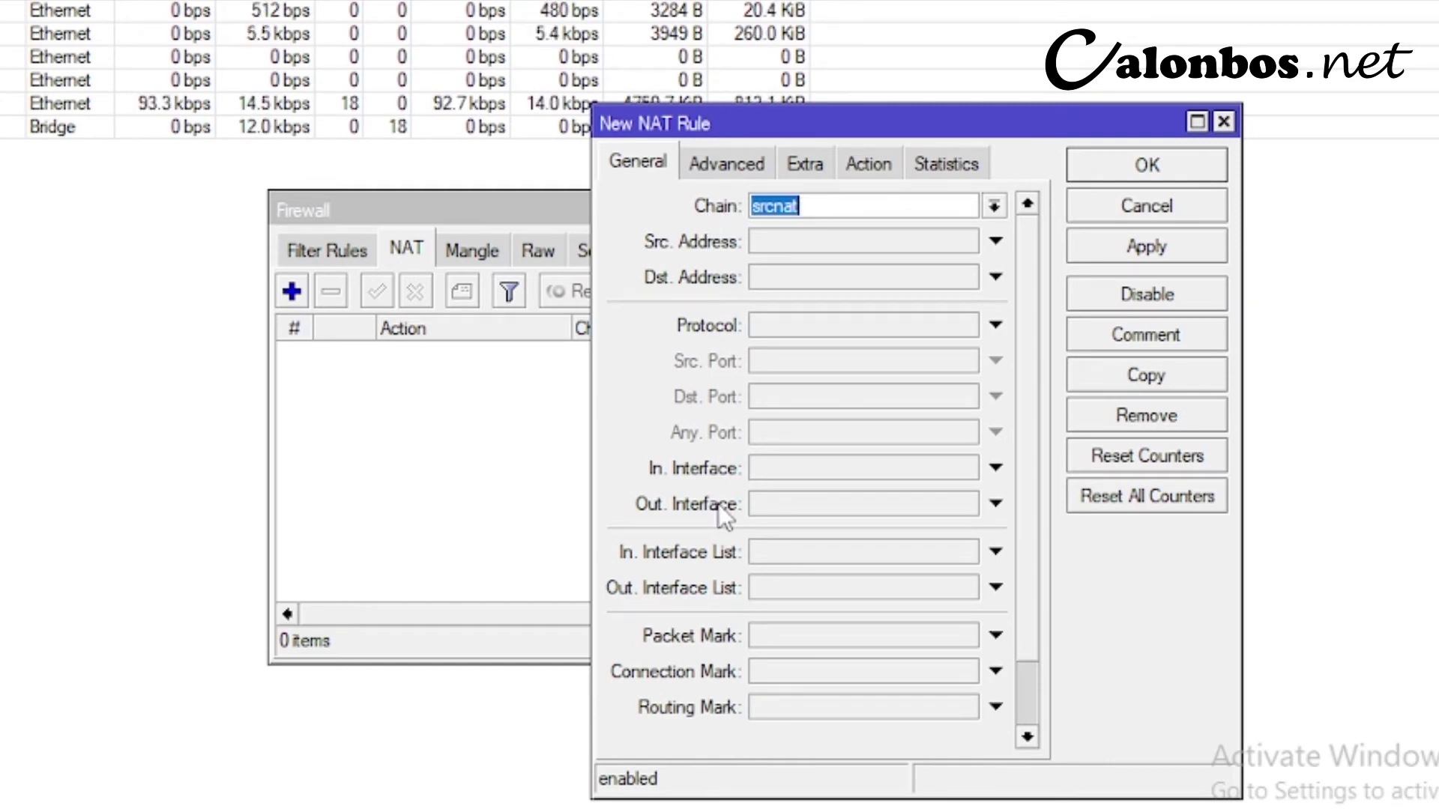
- Save the first NAT rule with its outgoing interface and action masquerade
click(760, 501)
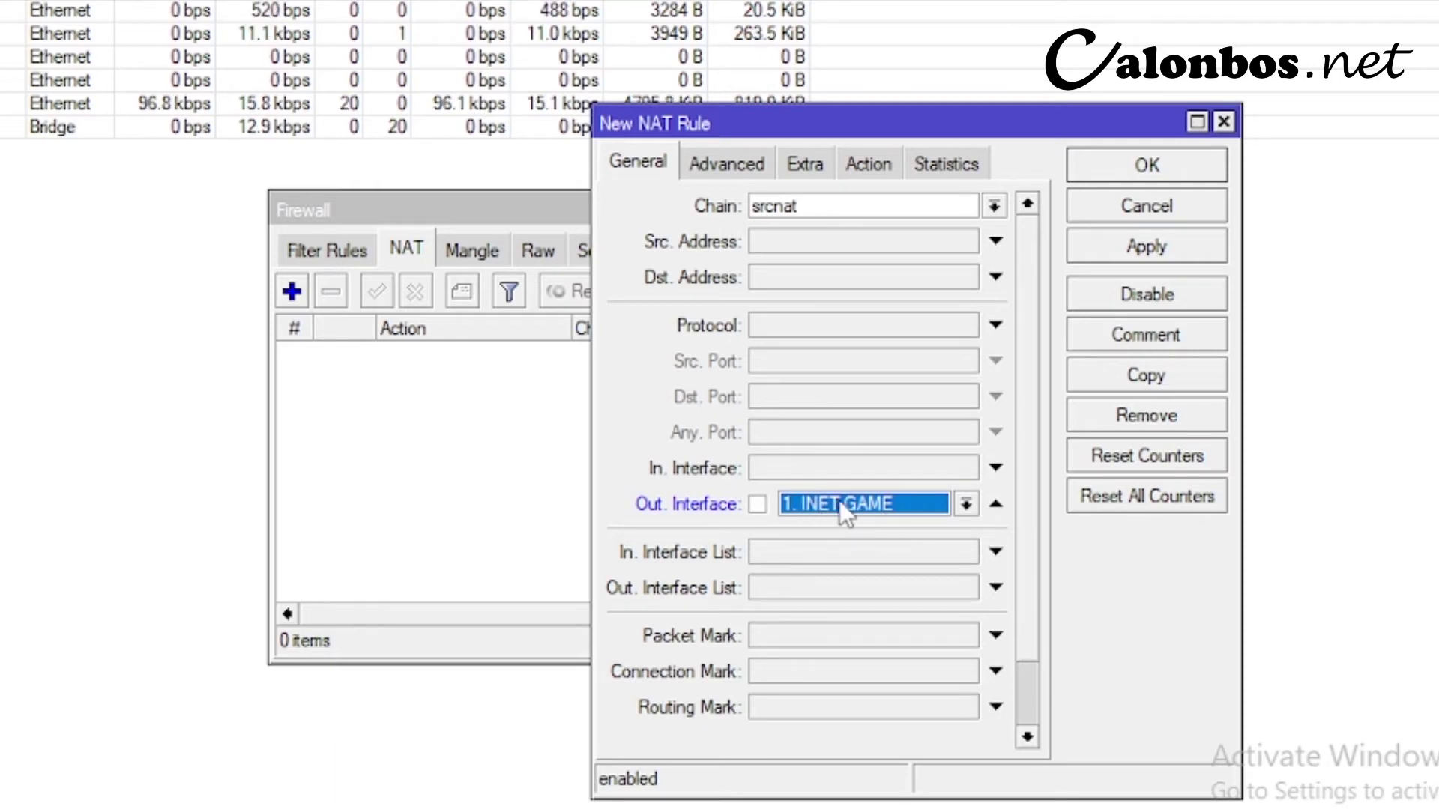
click(863, 165)
click(768, 212)
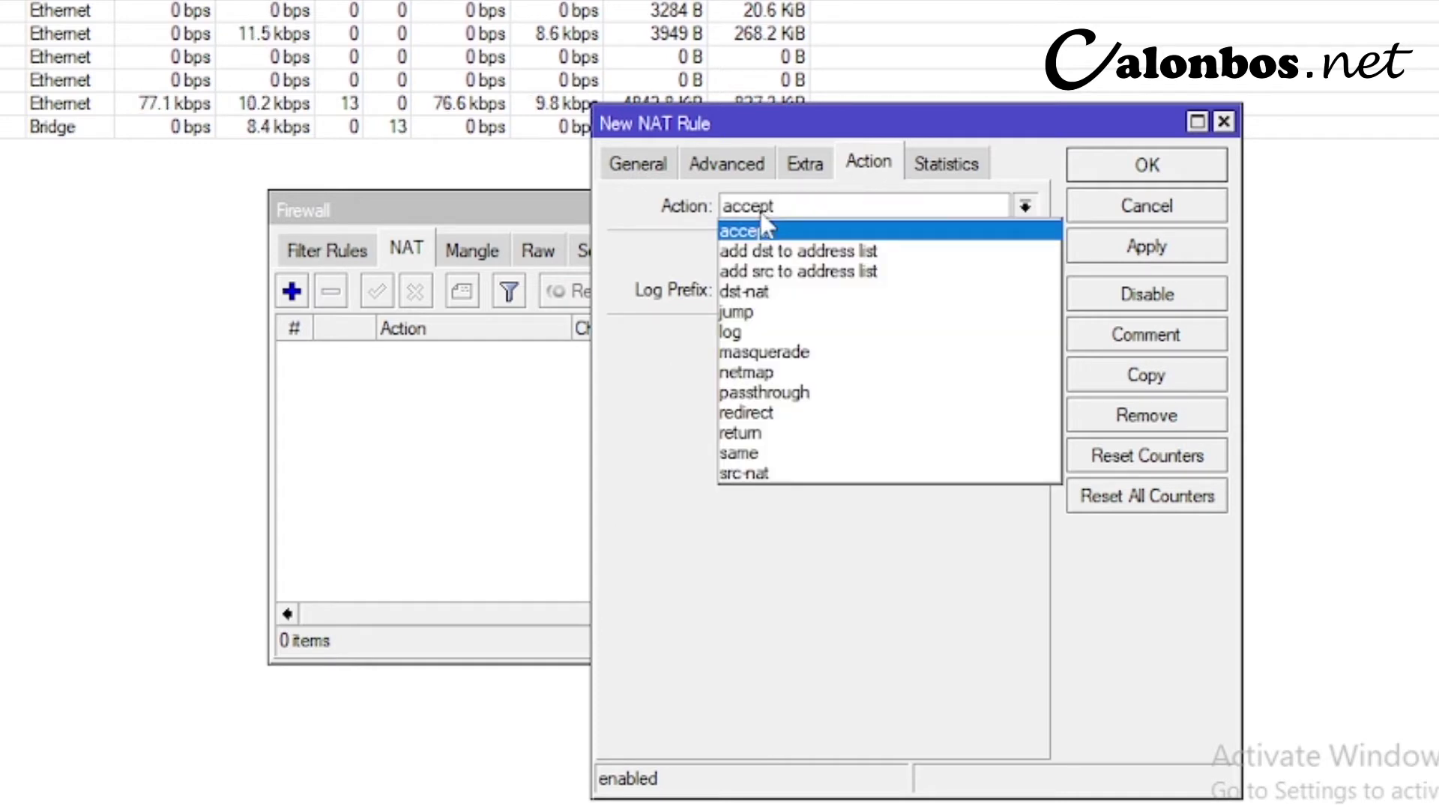
click(777, 354)
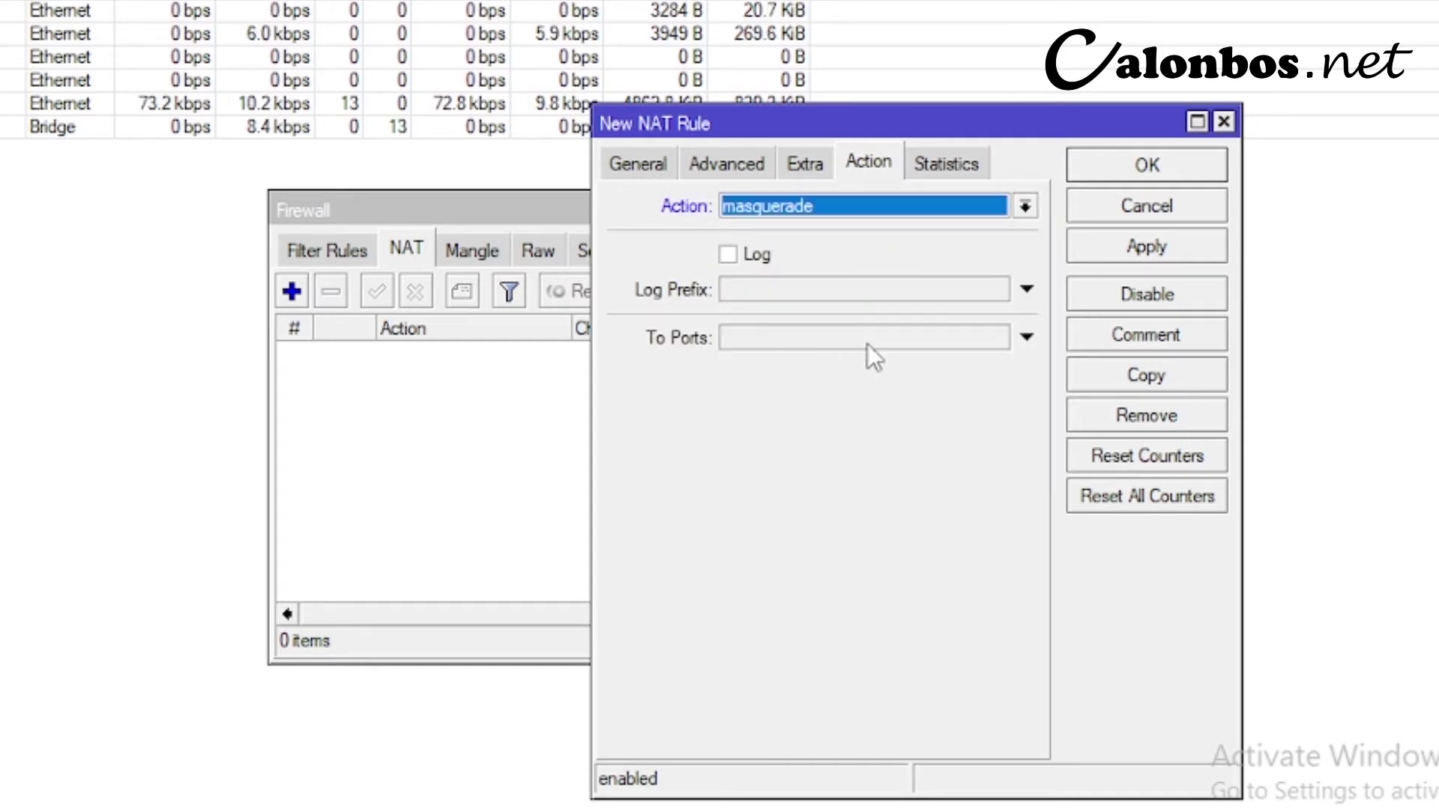
click(1148, 249)
click(1156, 165)
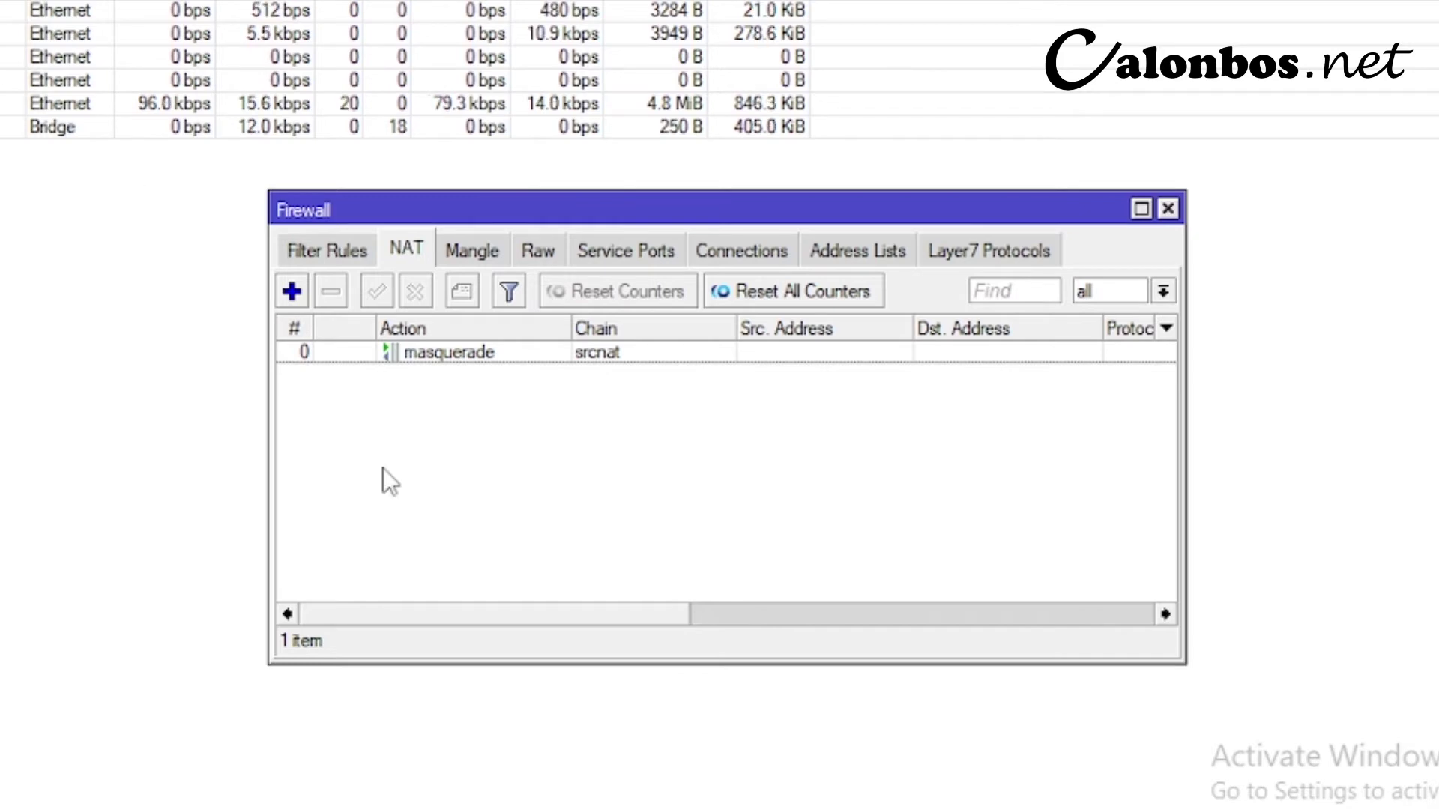
- Add a second NAT rule out through INET SOCIAL with action masquerade
click(293, 294)
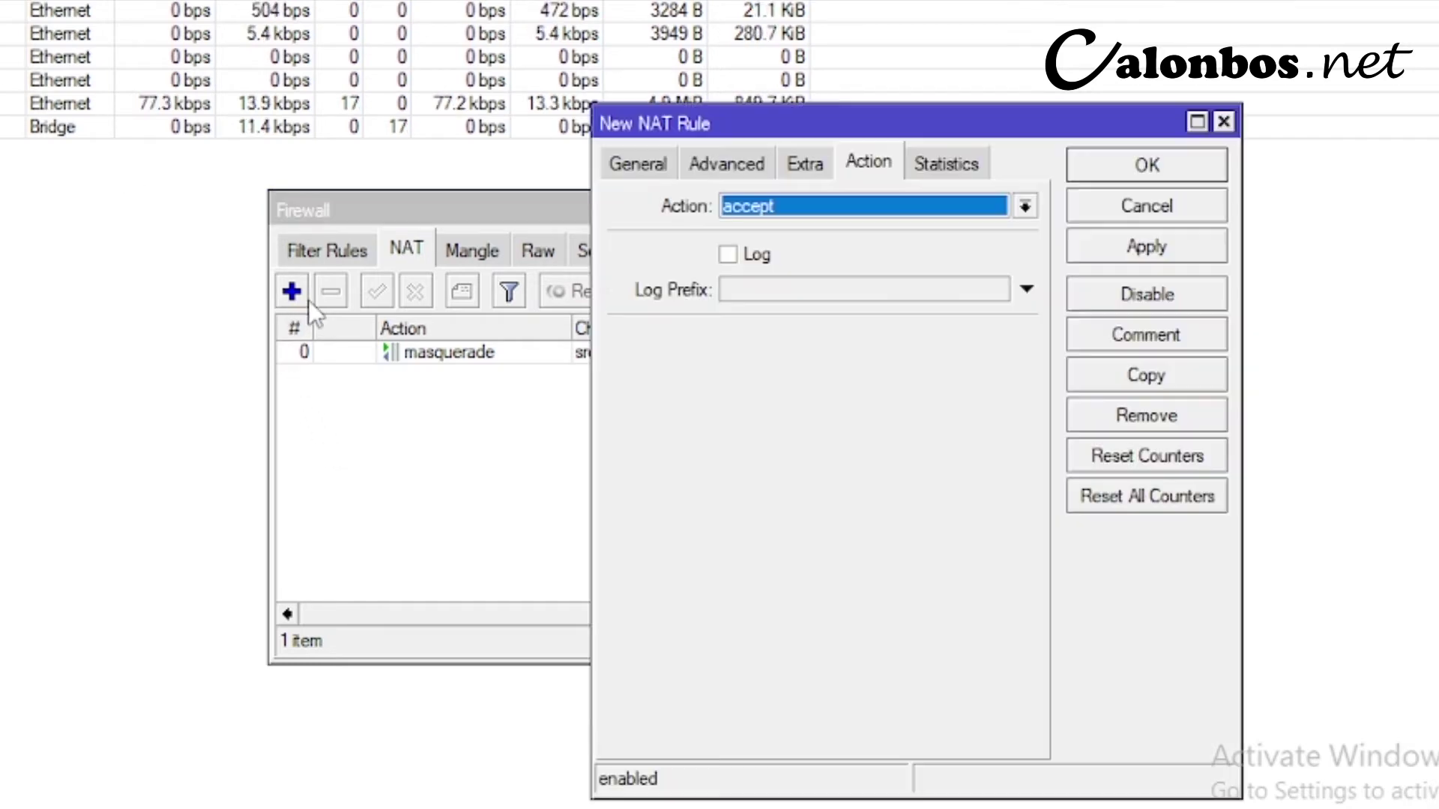
click(639, 162)
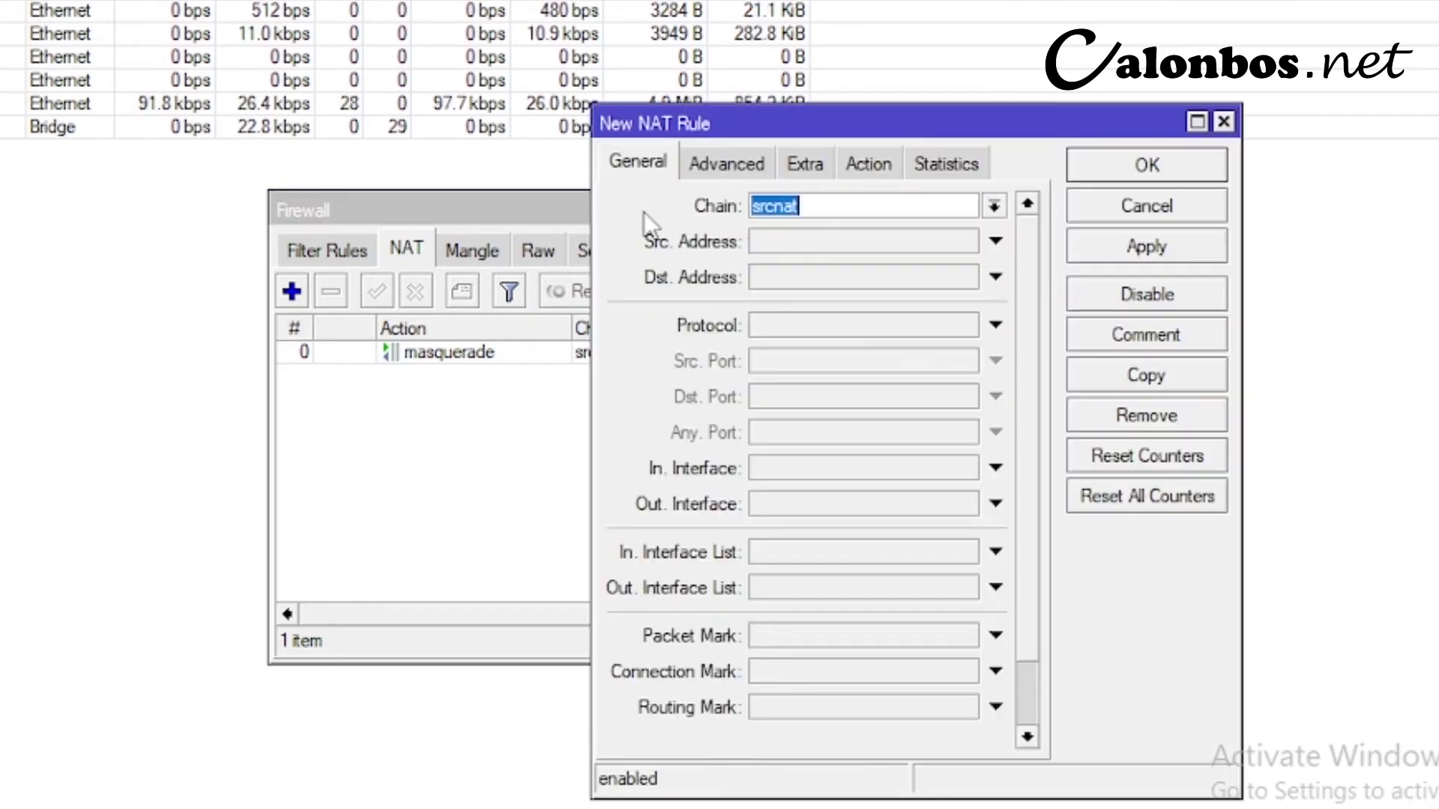
click(796, 503)
click(796, 503)
click(823, 550)
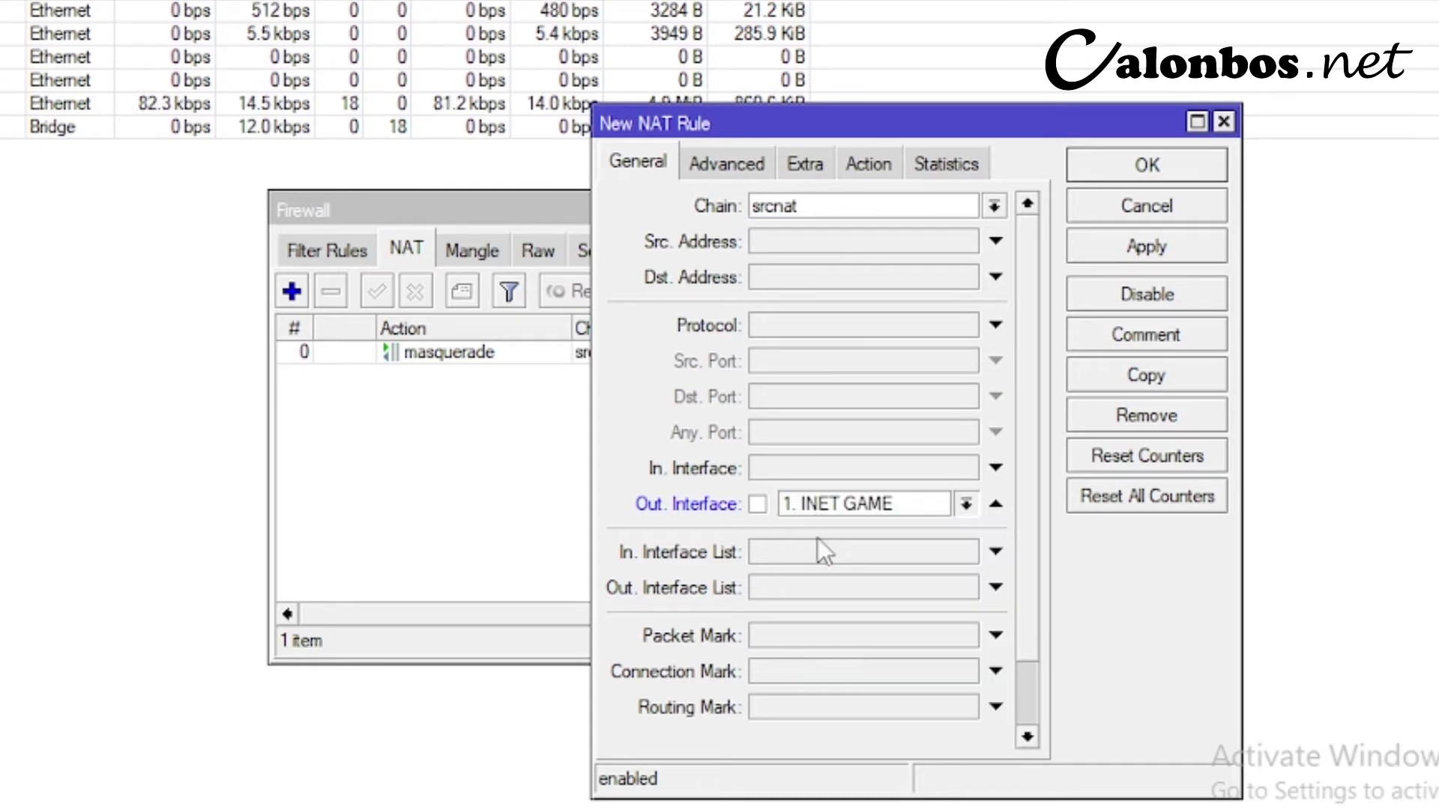
click(868, 164)
click(844, 206)
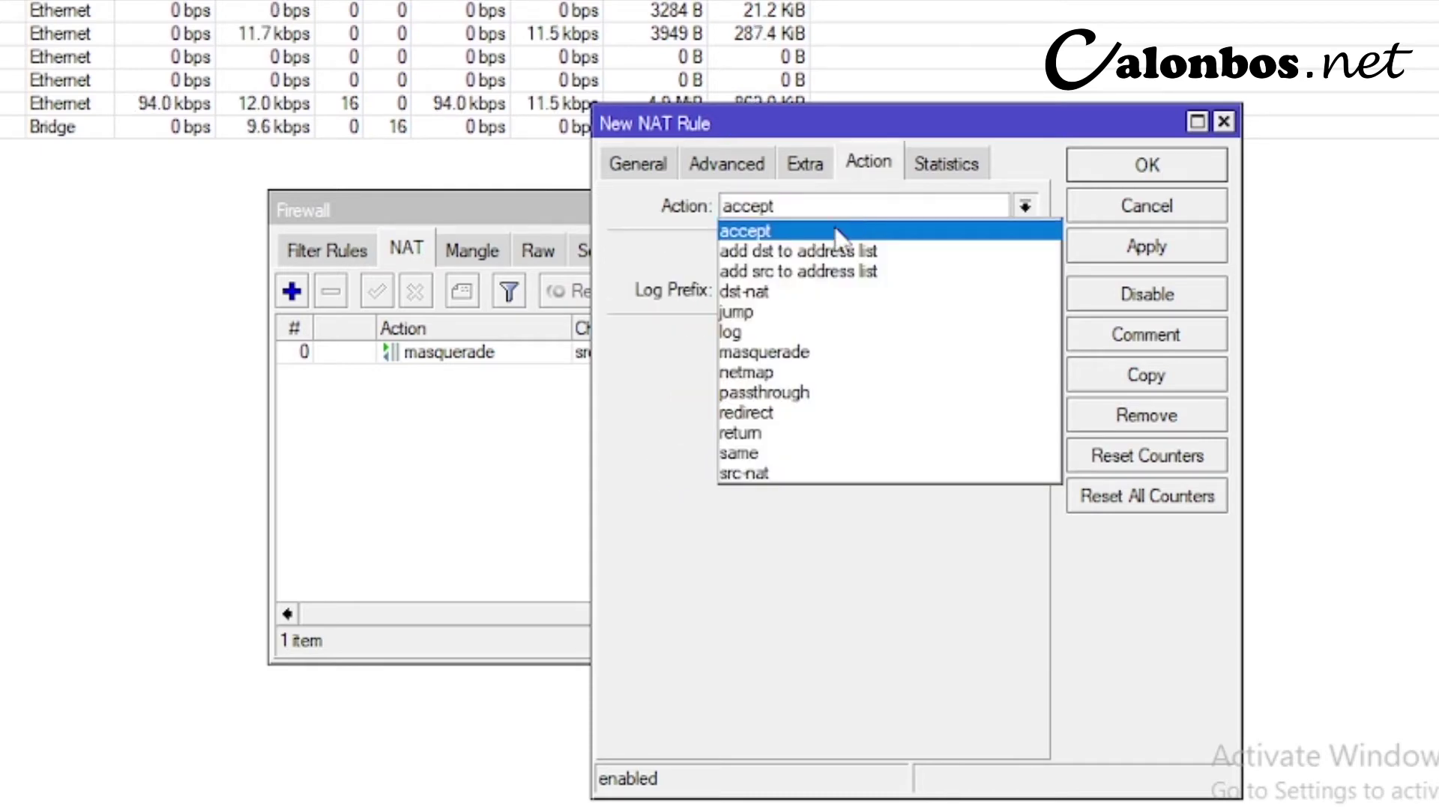
click(789, 352)
click(1107, 258)
click(1145, 167)
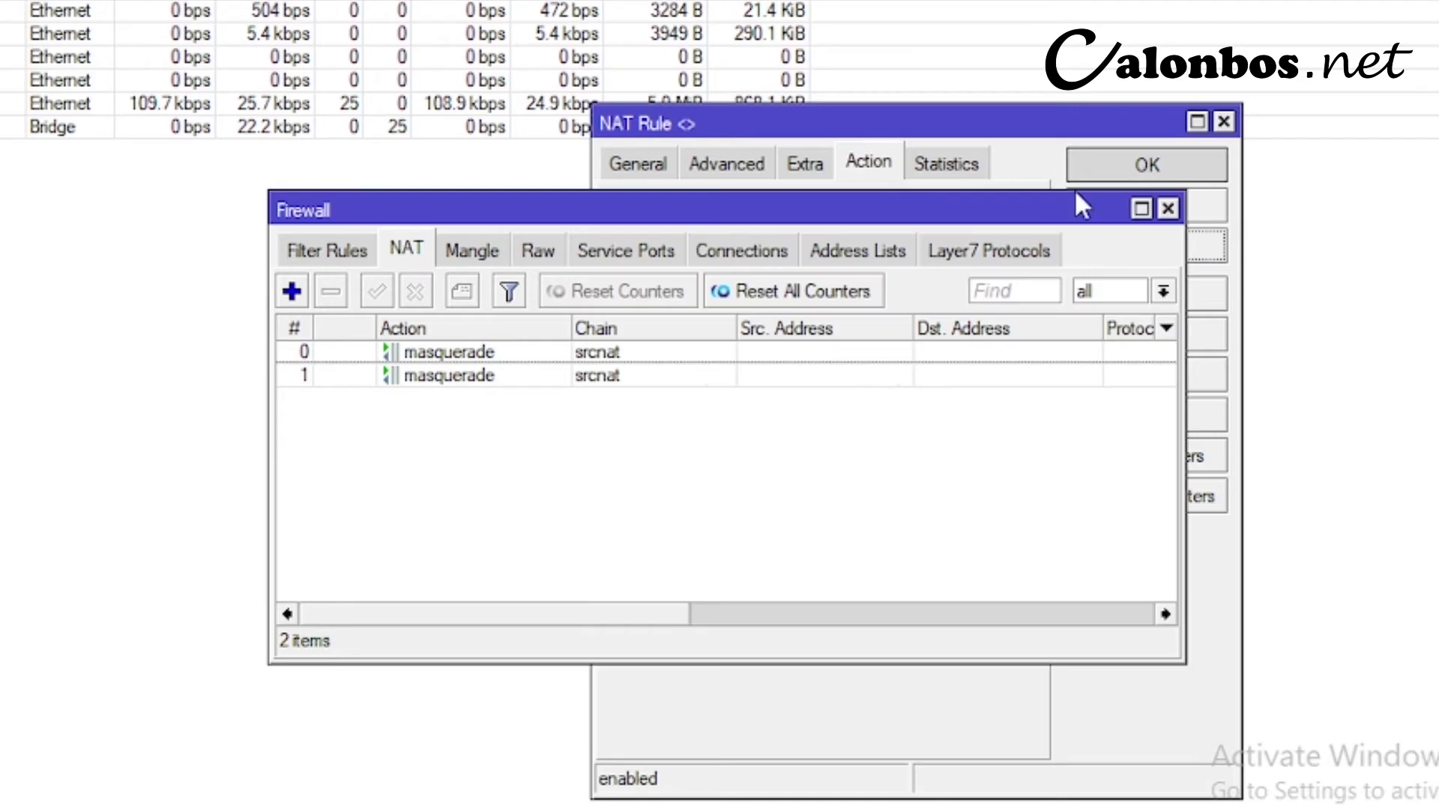
- Comment the first masquerade rule 'SUMBER INTERNET'
click(440, 353)
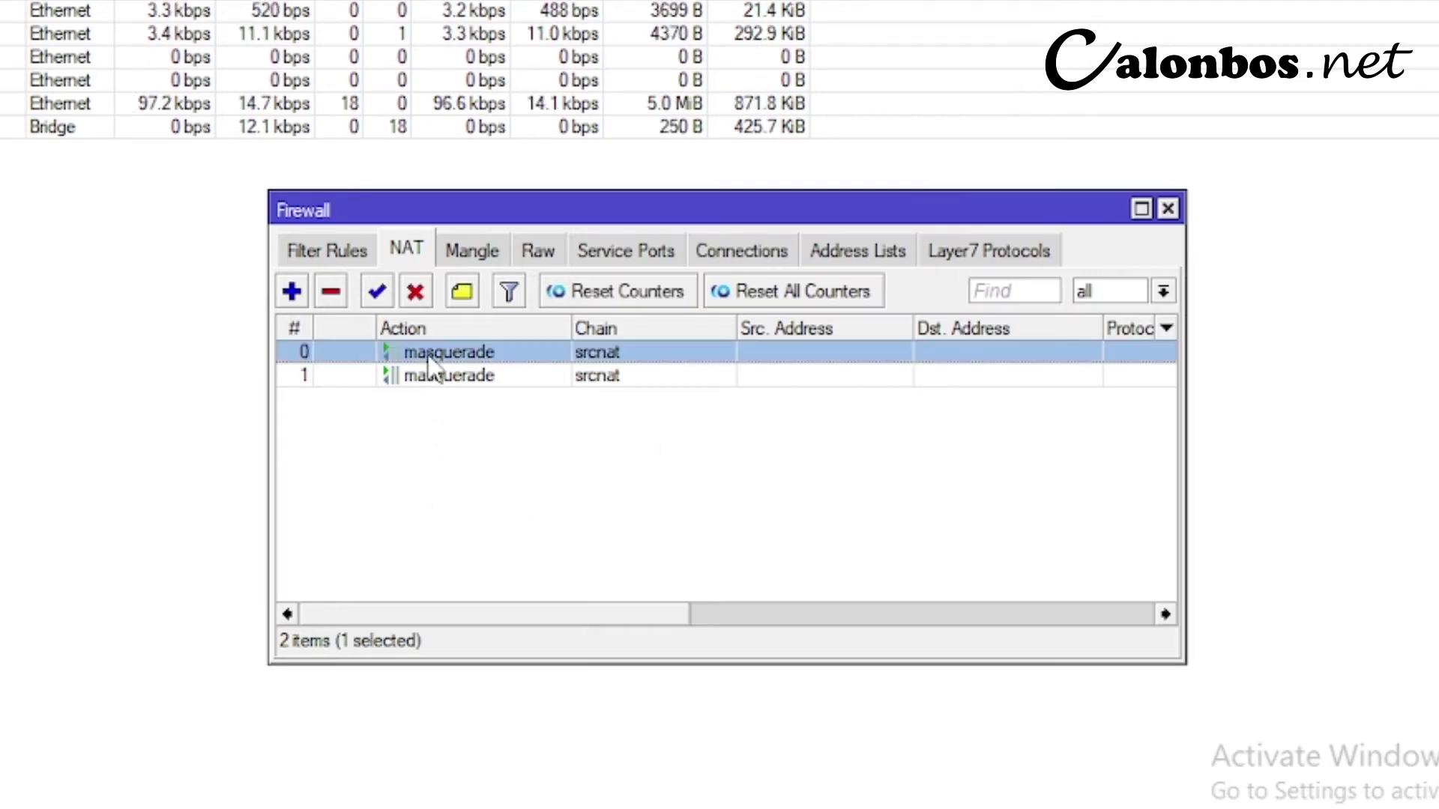
click(460, 292)
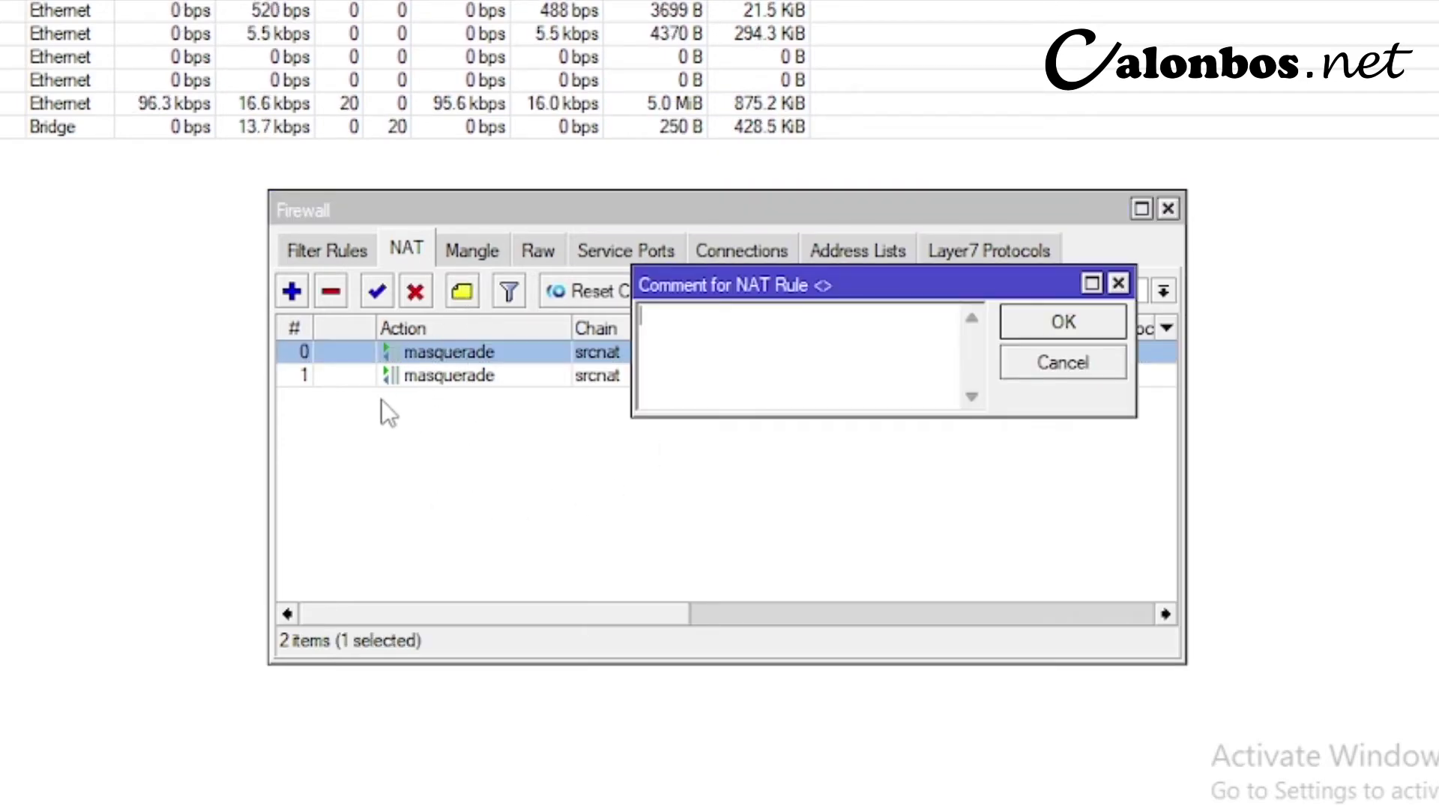
text(SUMBER INTERNET)
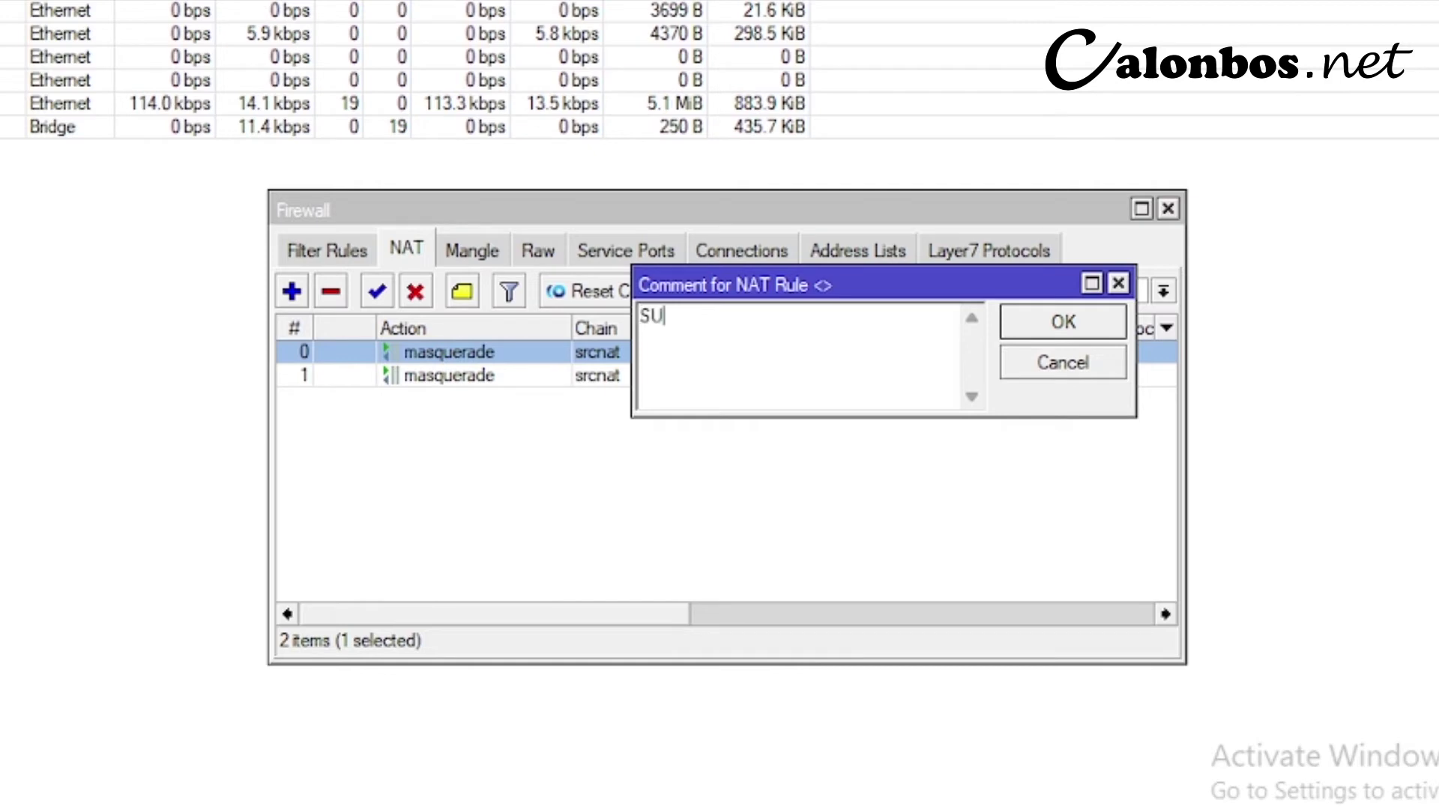
click(1052, 324)
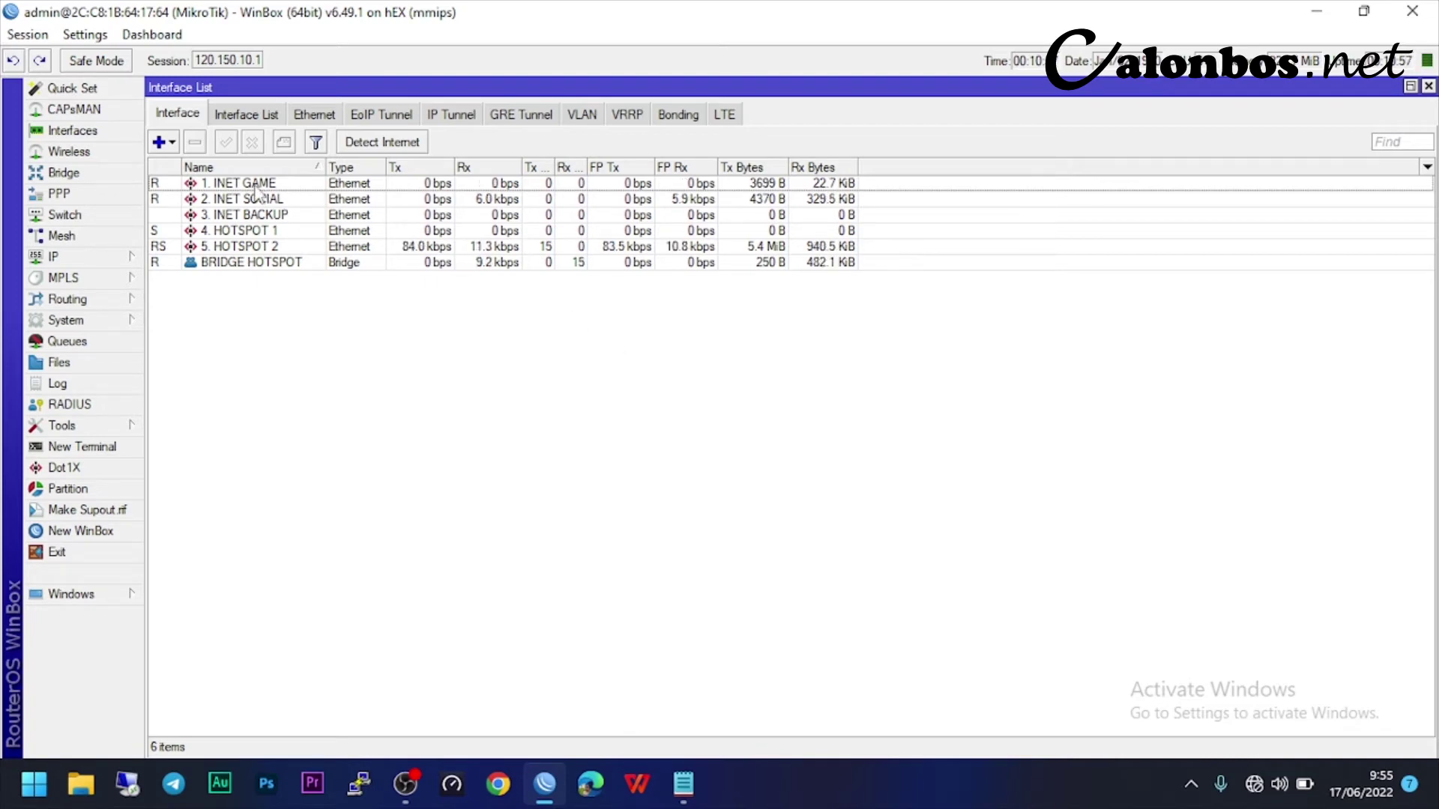
- Open IP > DNS and review the existing dynamic DNS servers
click(106, 255)
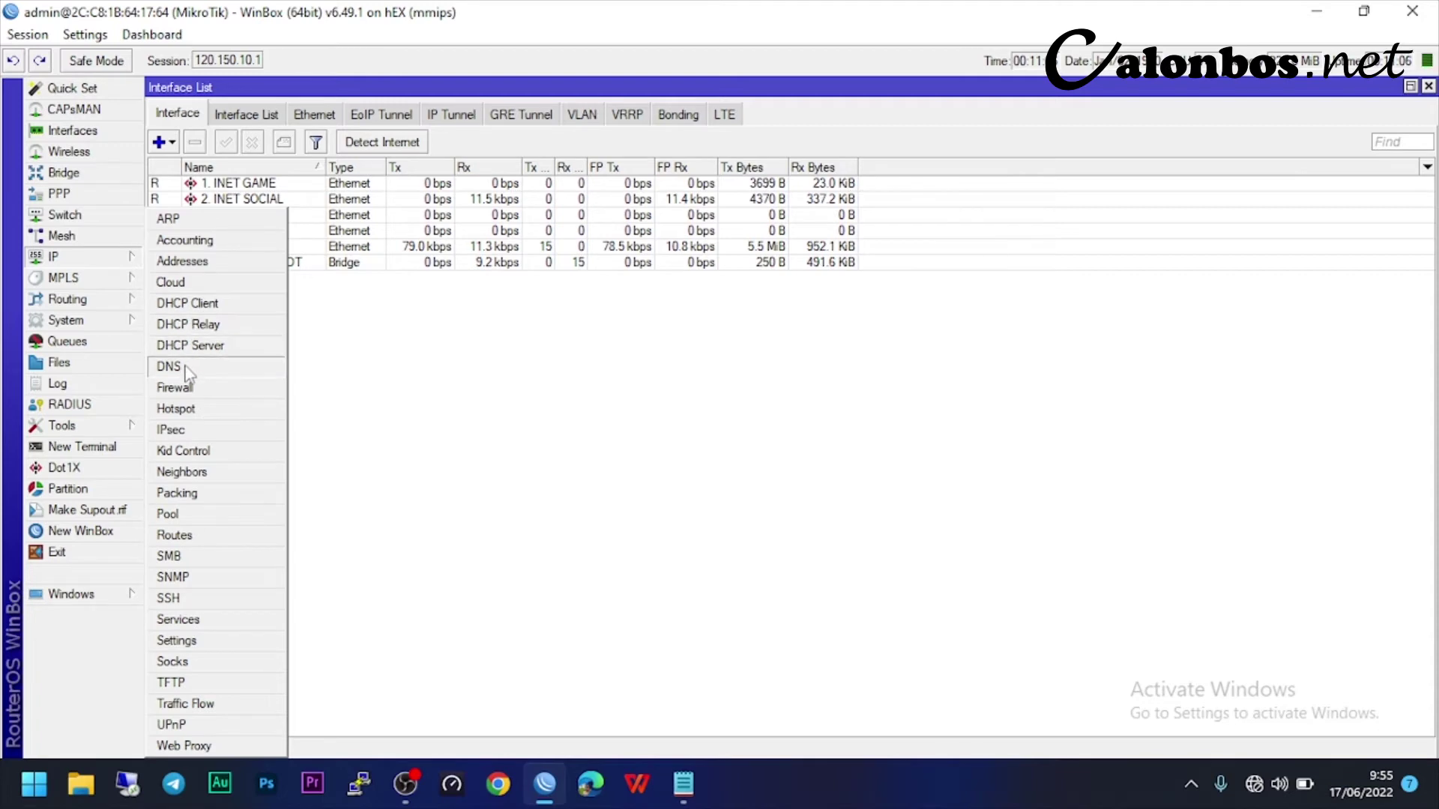
click(186, 372)
drag(627, 150, 735, 186)
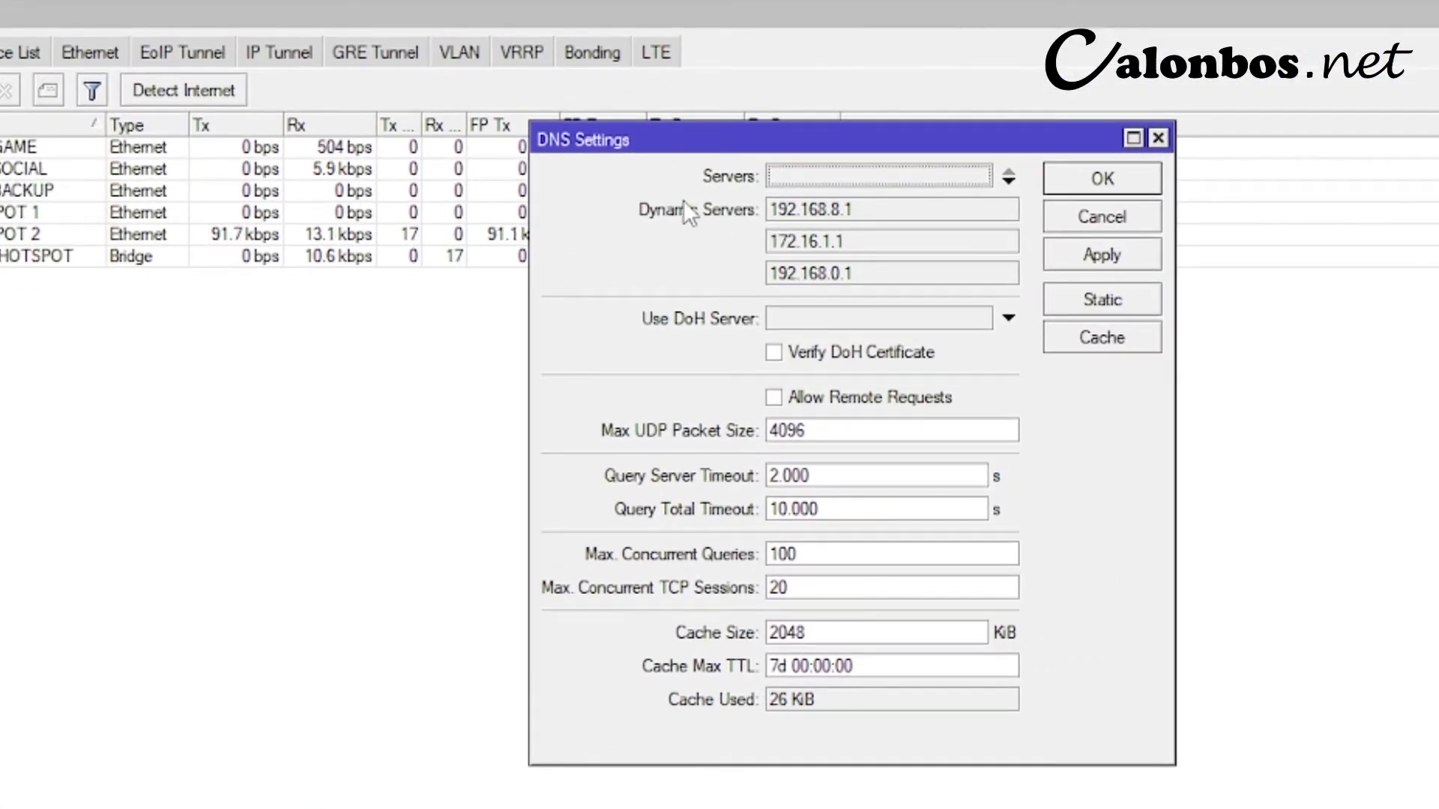
click(847, 210)
click(847, 241)
click(849, 273)
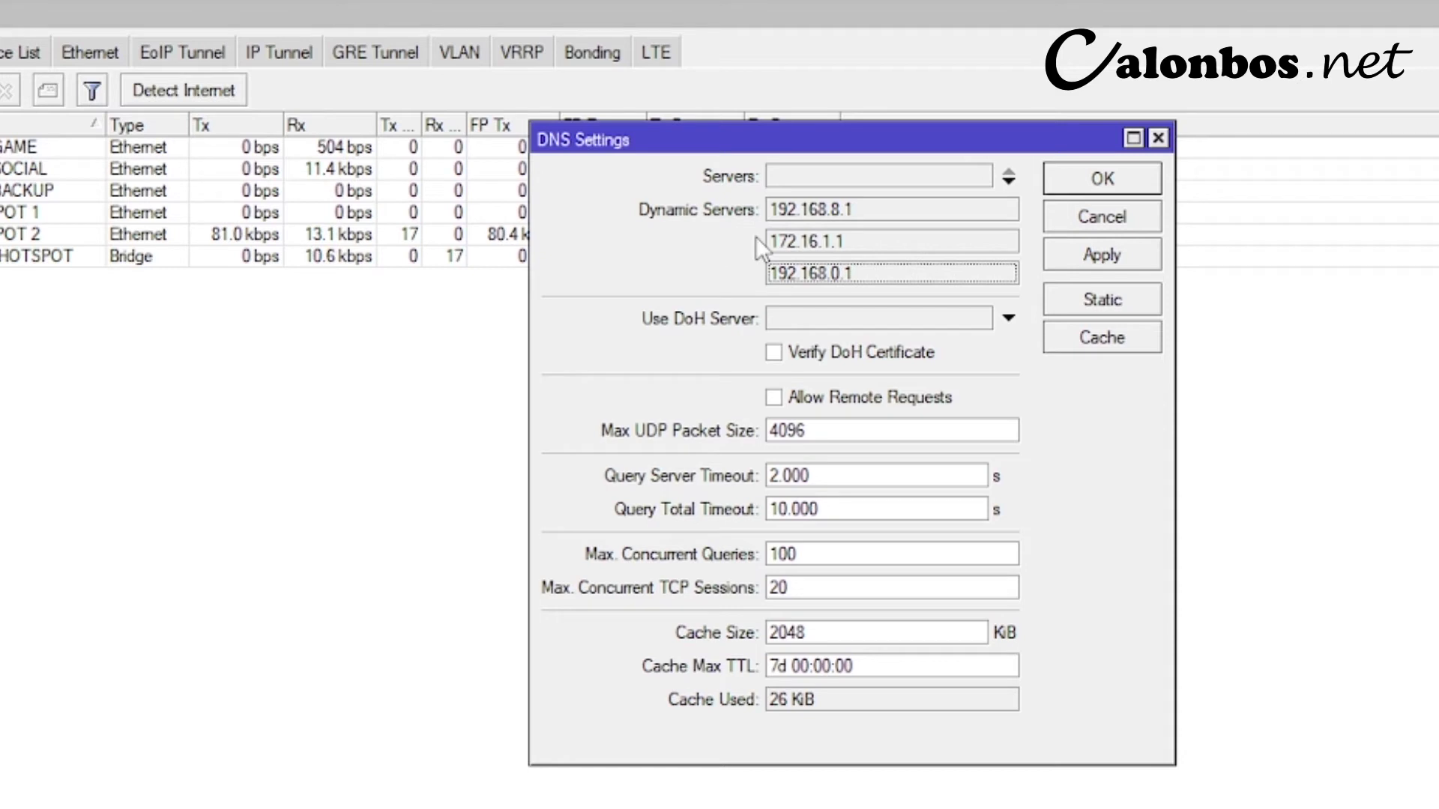
- Set DNS servers 8.8.8.8 and 8.8.4.4, allow remote requests, and apply
click(829, 178)
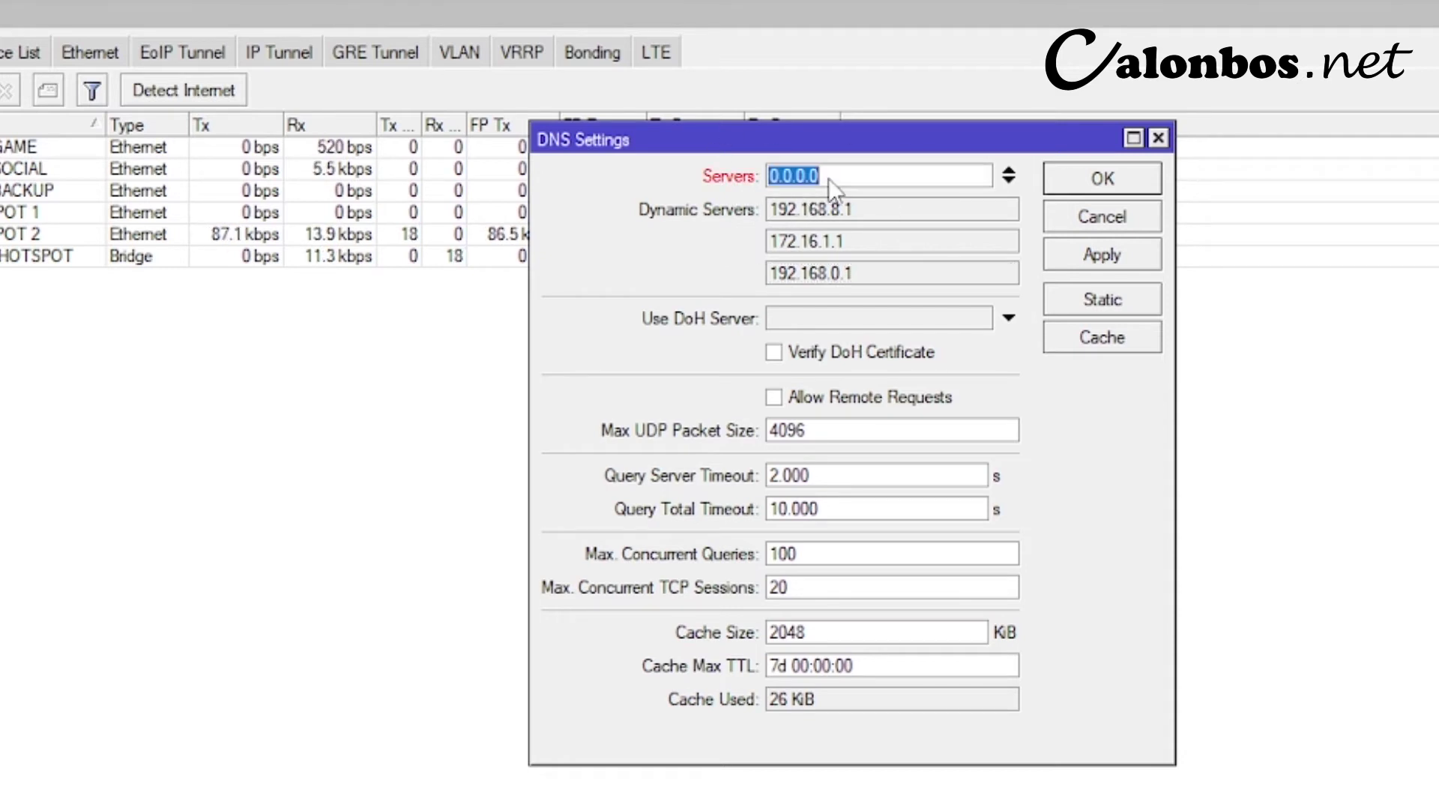
text(8.8.8.8)
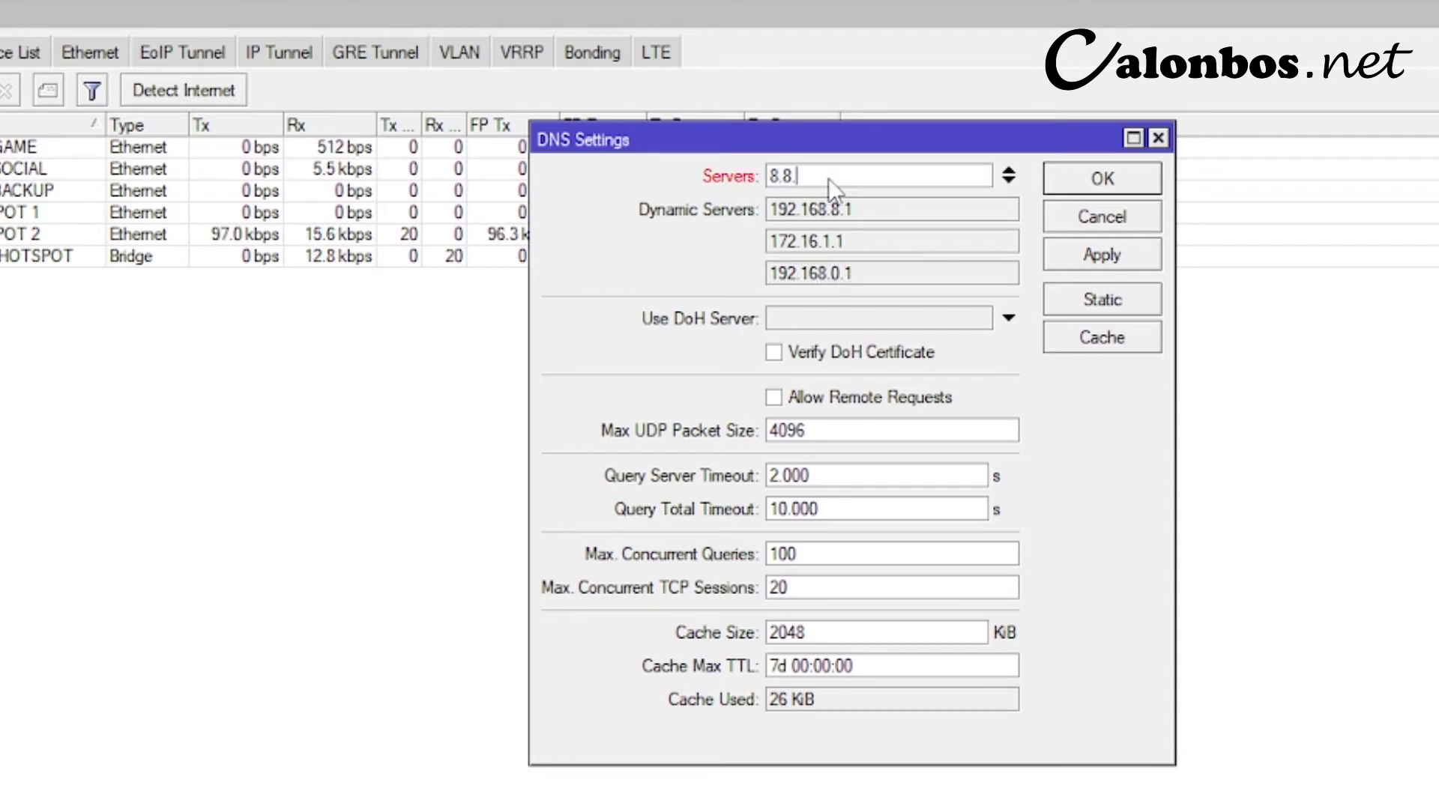
click(1003, 187)
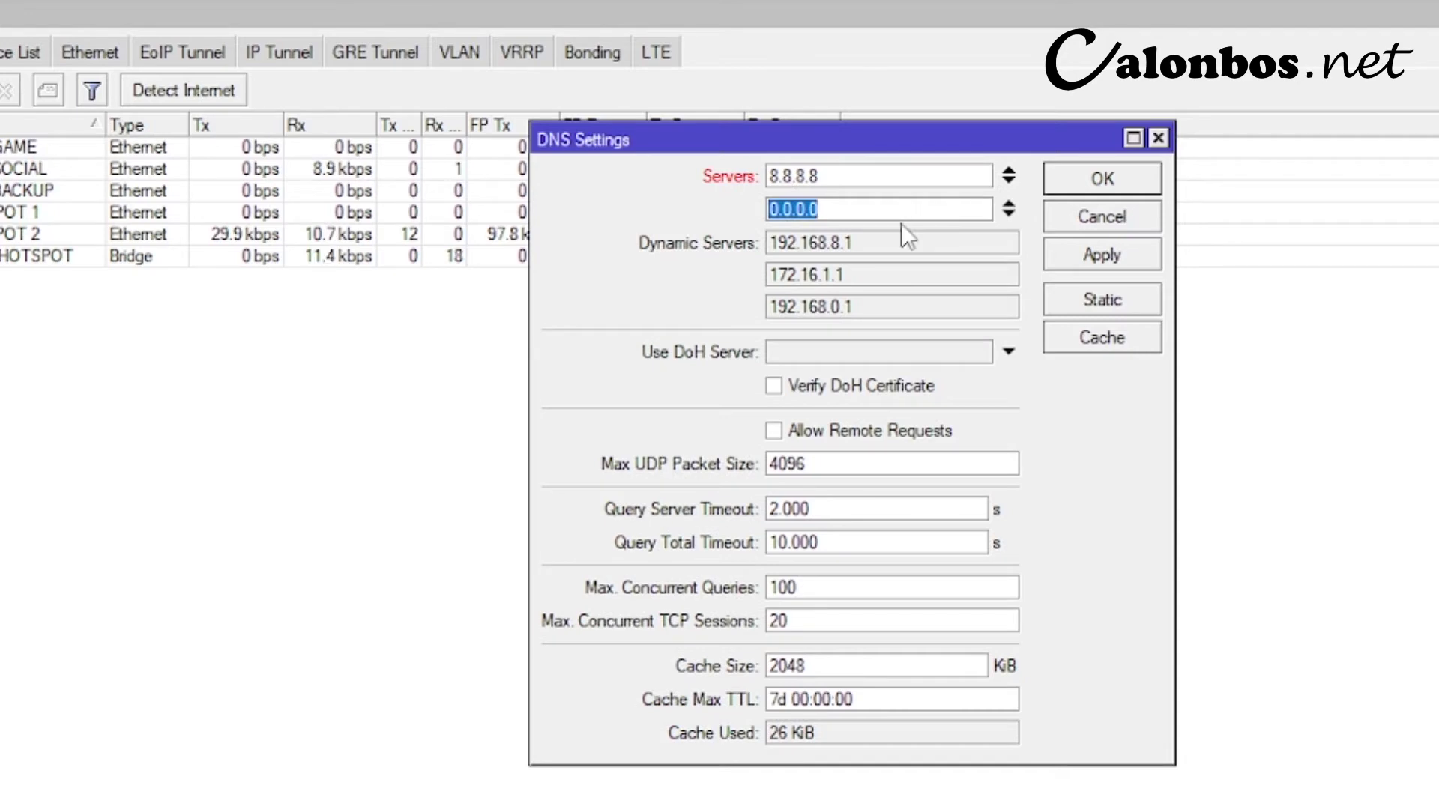
text(8.8.4.4)
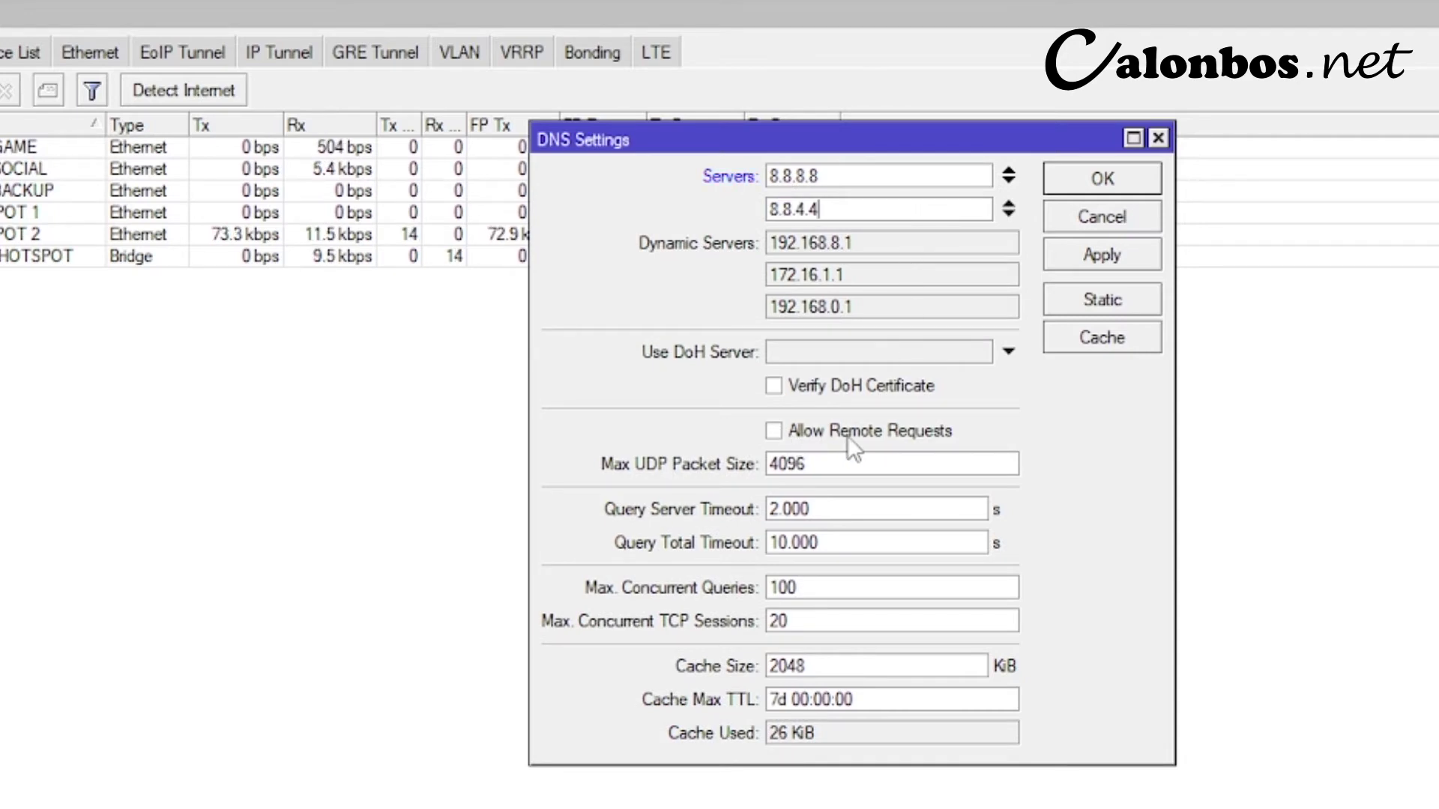
click(811, 434)
click(1096, 256)
click(1102, 180)
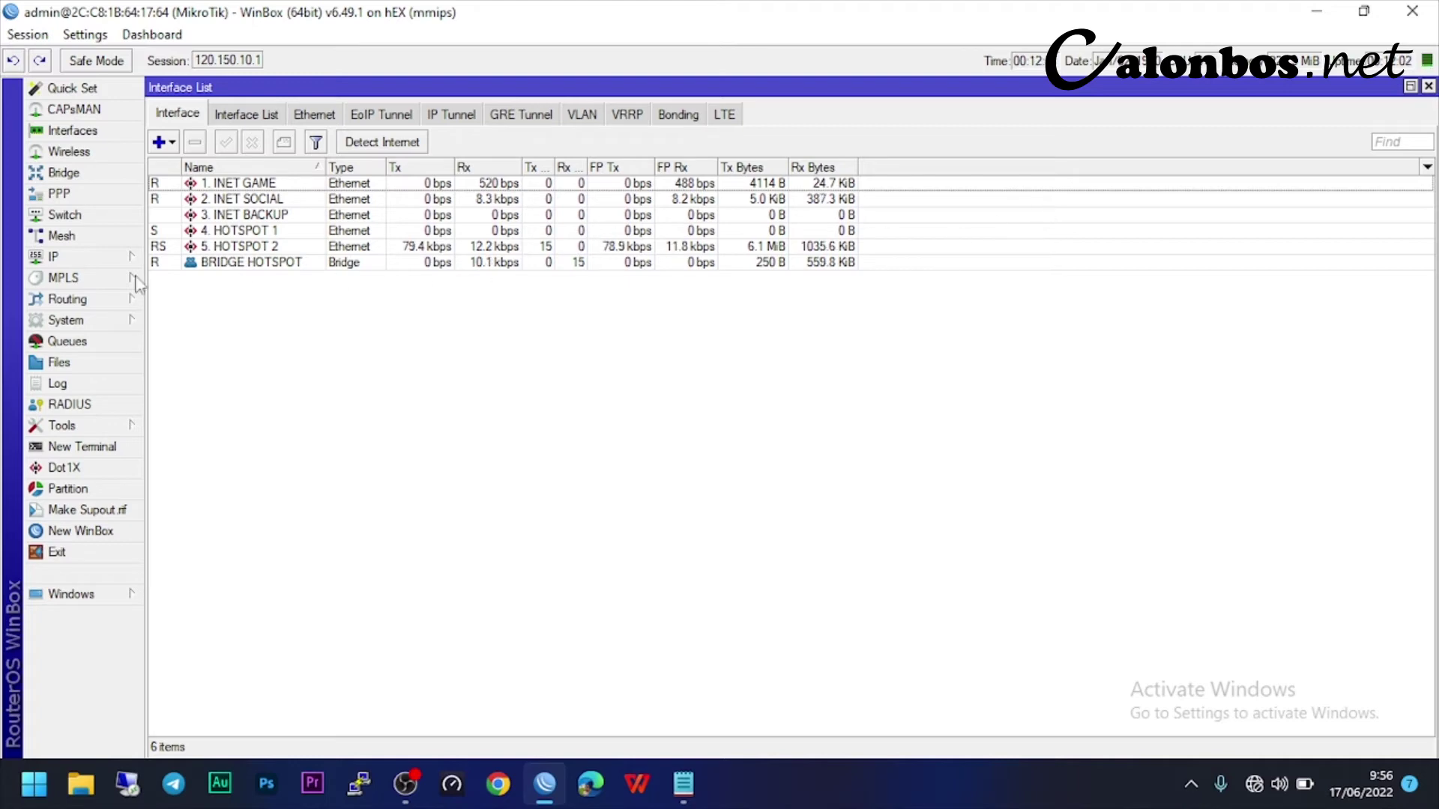
- Open the IP > DHCP Server list
click(96, 259)
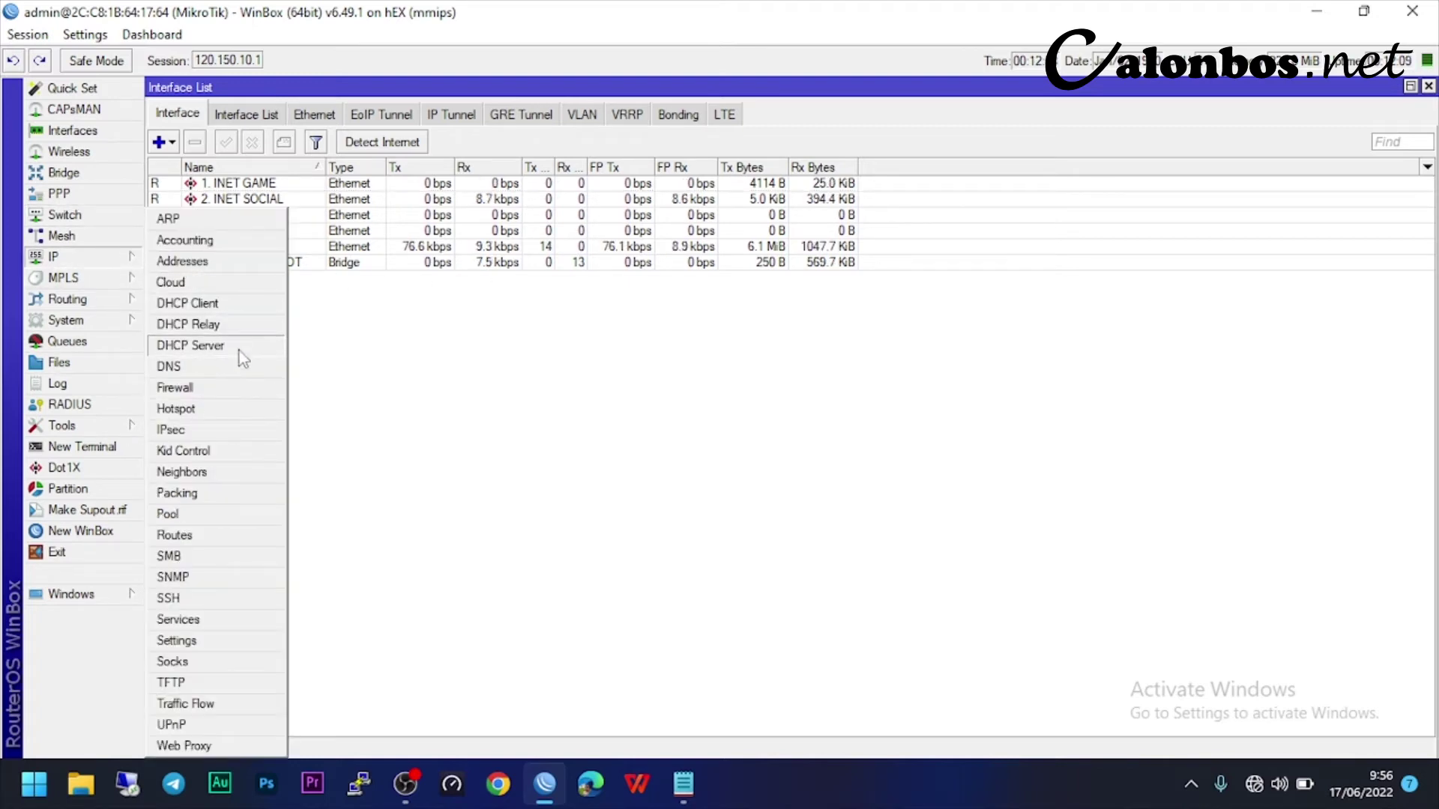
click(217, 346)
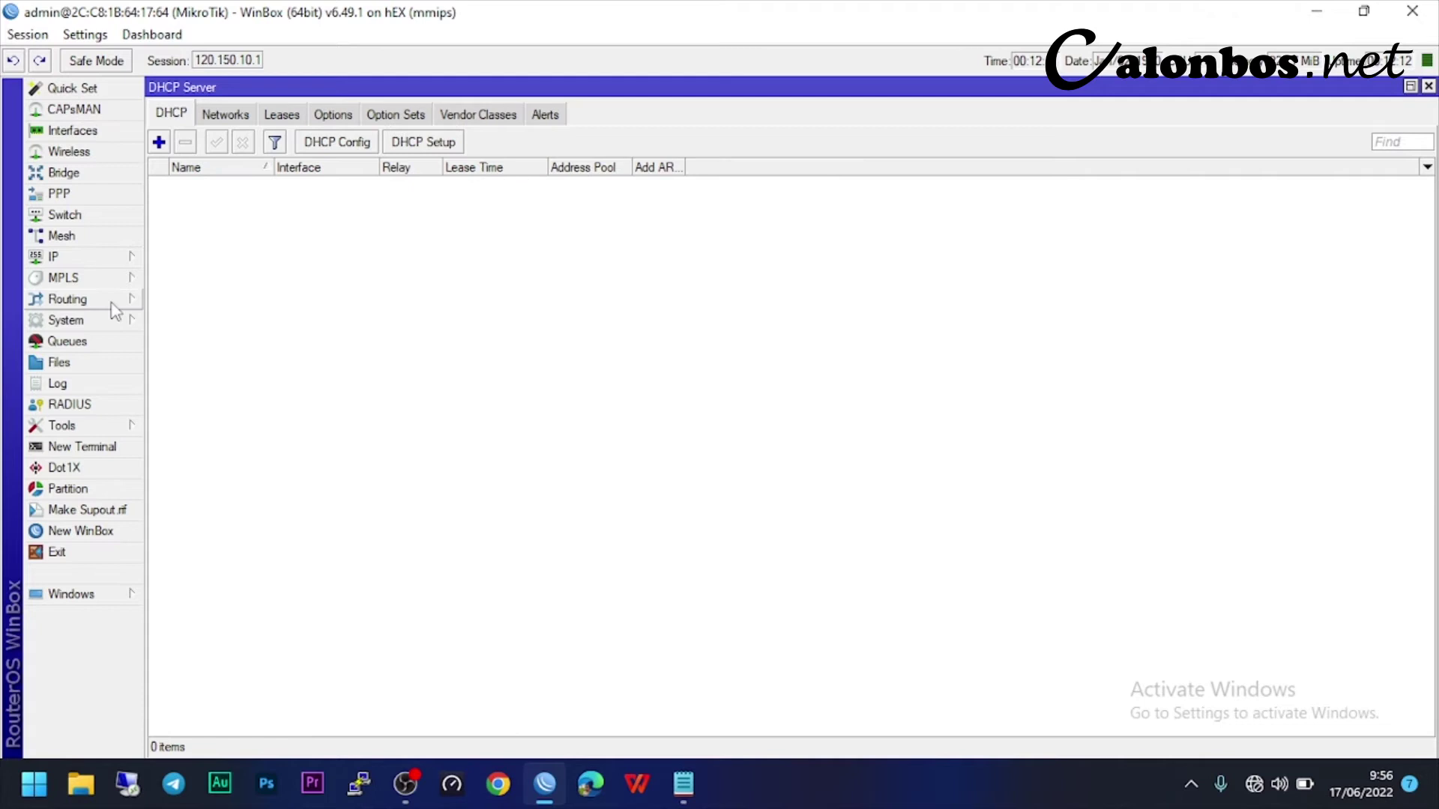
click(83, 257)
click(379, 320)
click(338, 142)
key(Escape)
- Start DHCP Setup on BRIDGE HOTSPOT with network 120.150.10.0/24 and gateway 120.150.10.1
click(424, 143)
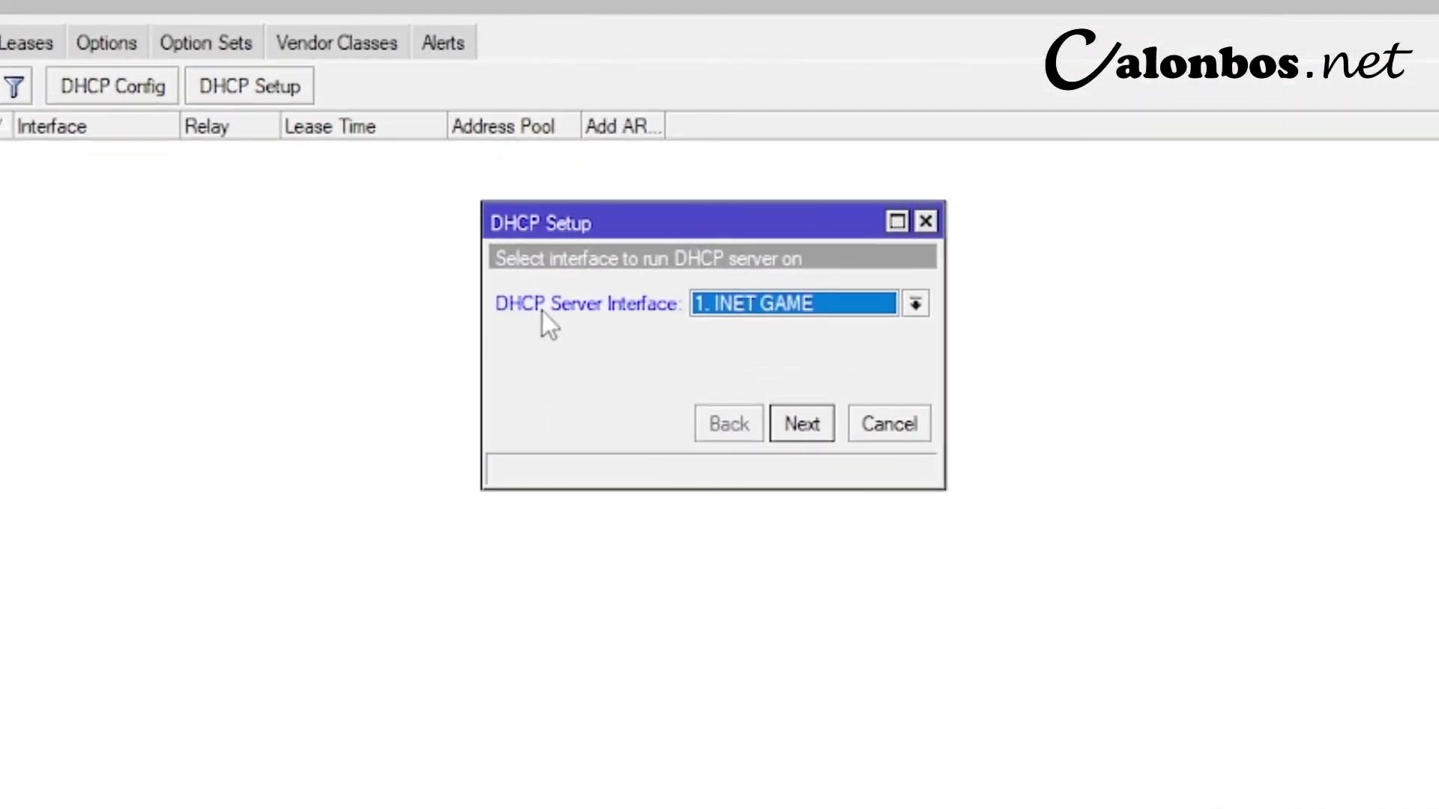
click(726, 311)
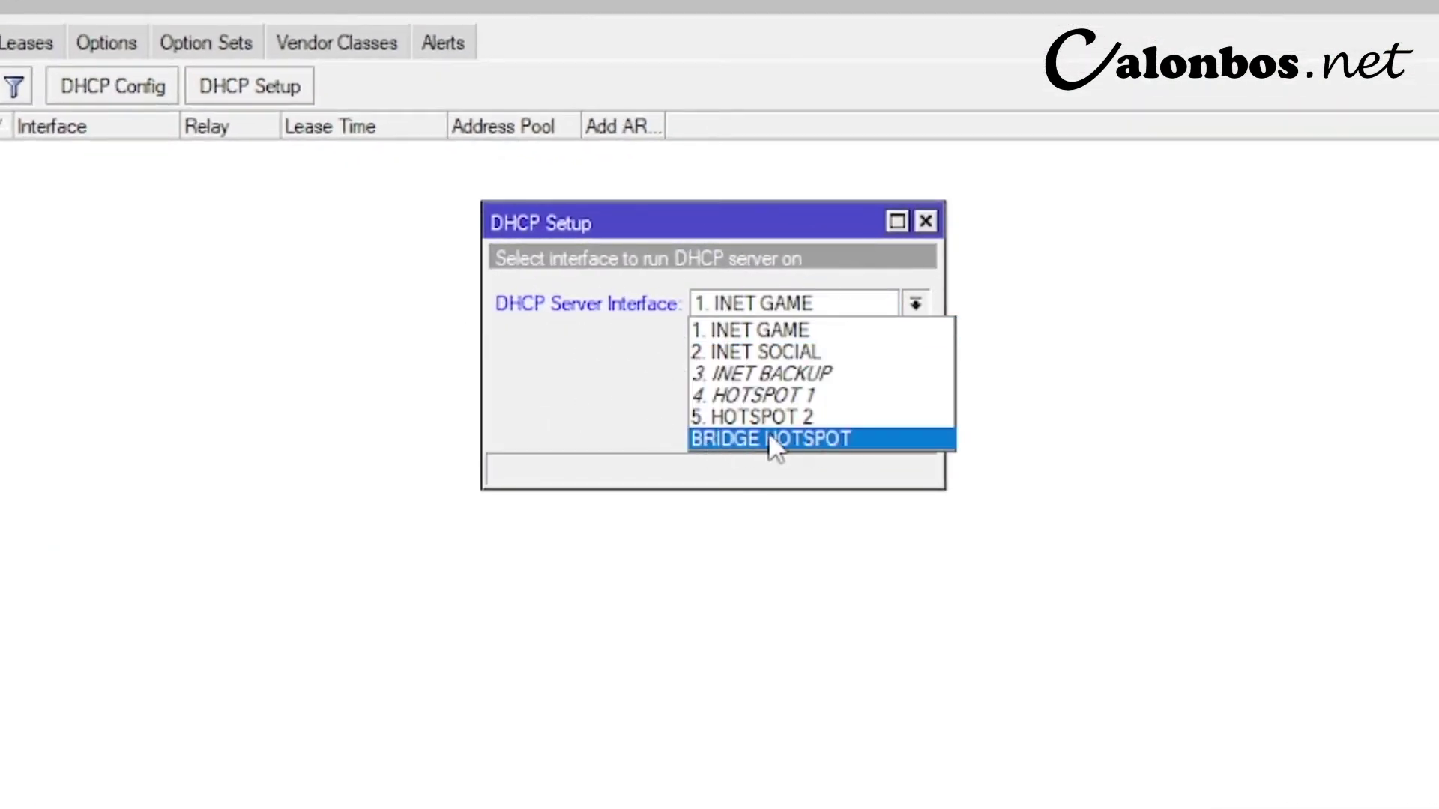
click(802, 438)
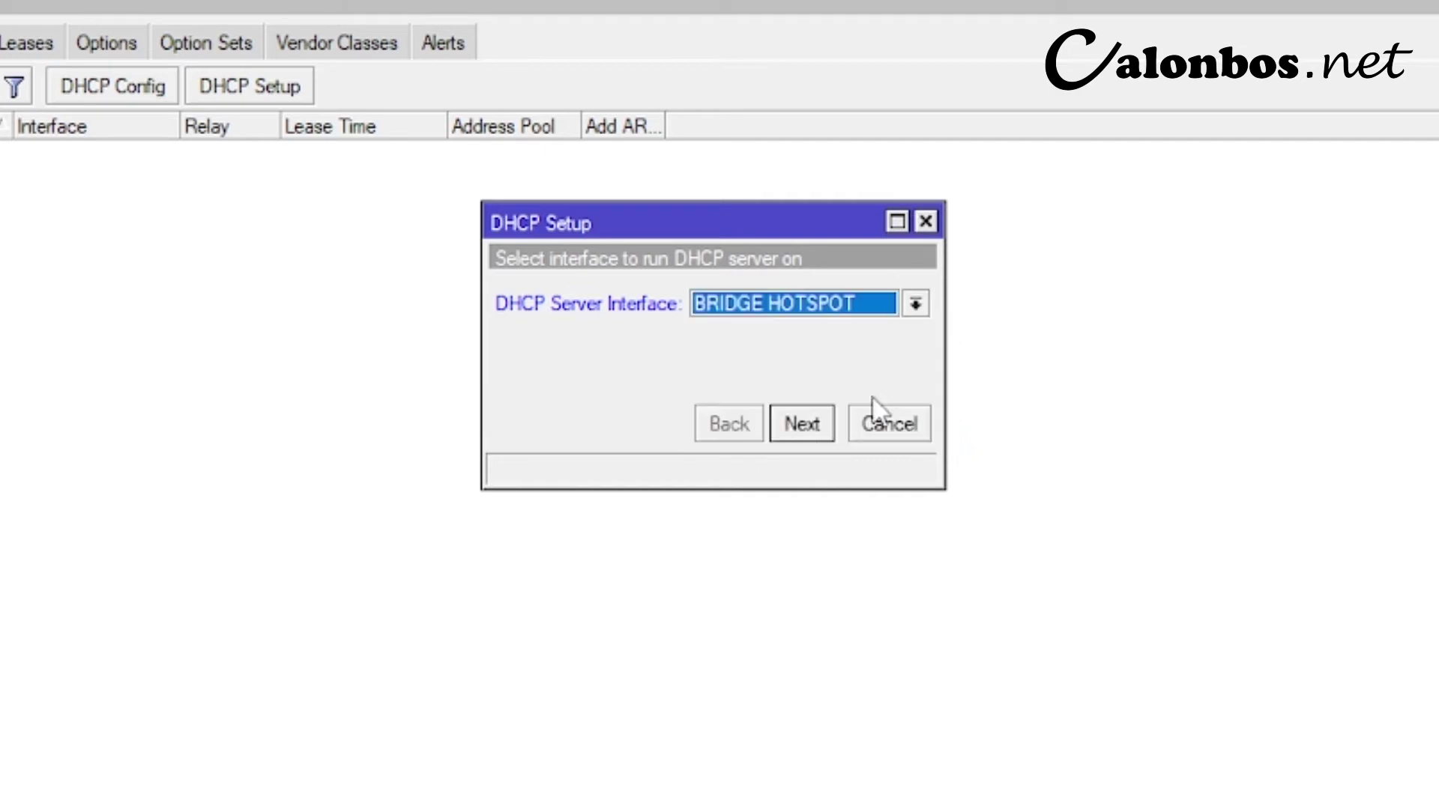
click(796, 432)
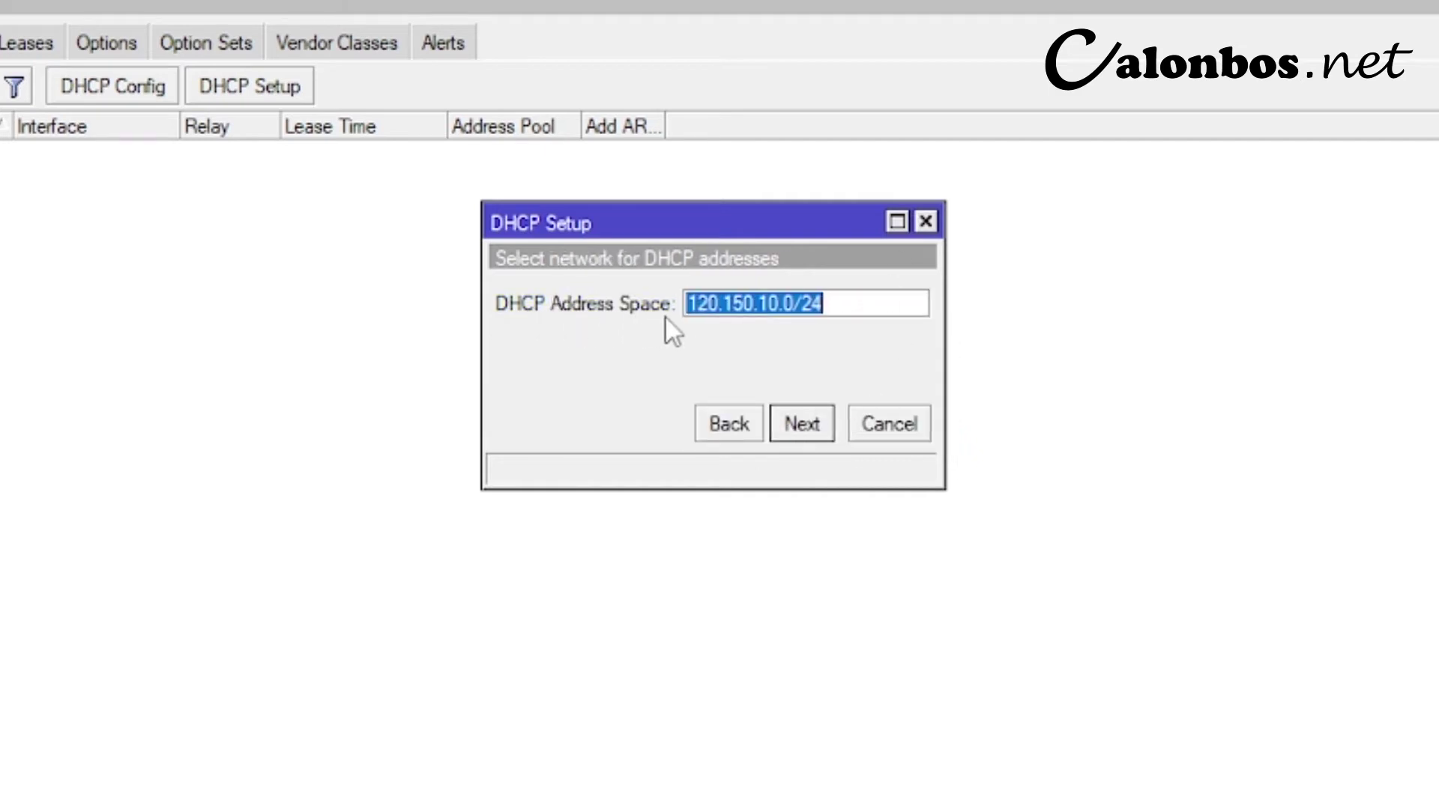
click(872, 309)
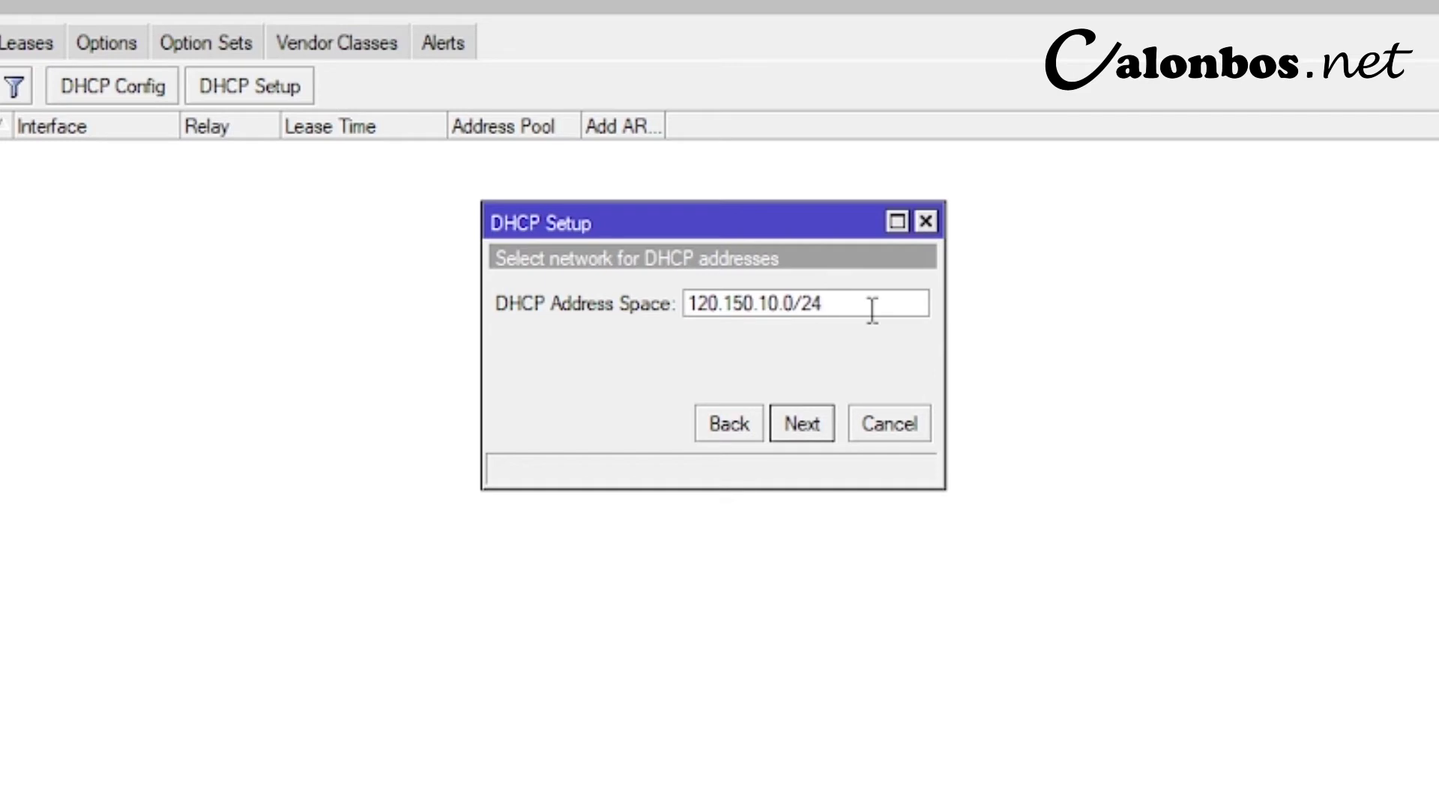
double_click(824, 311)
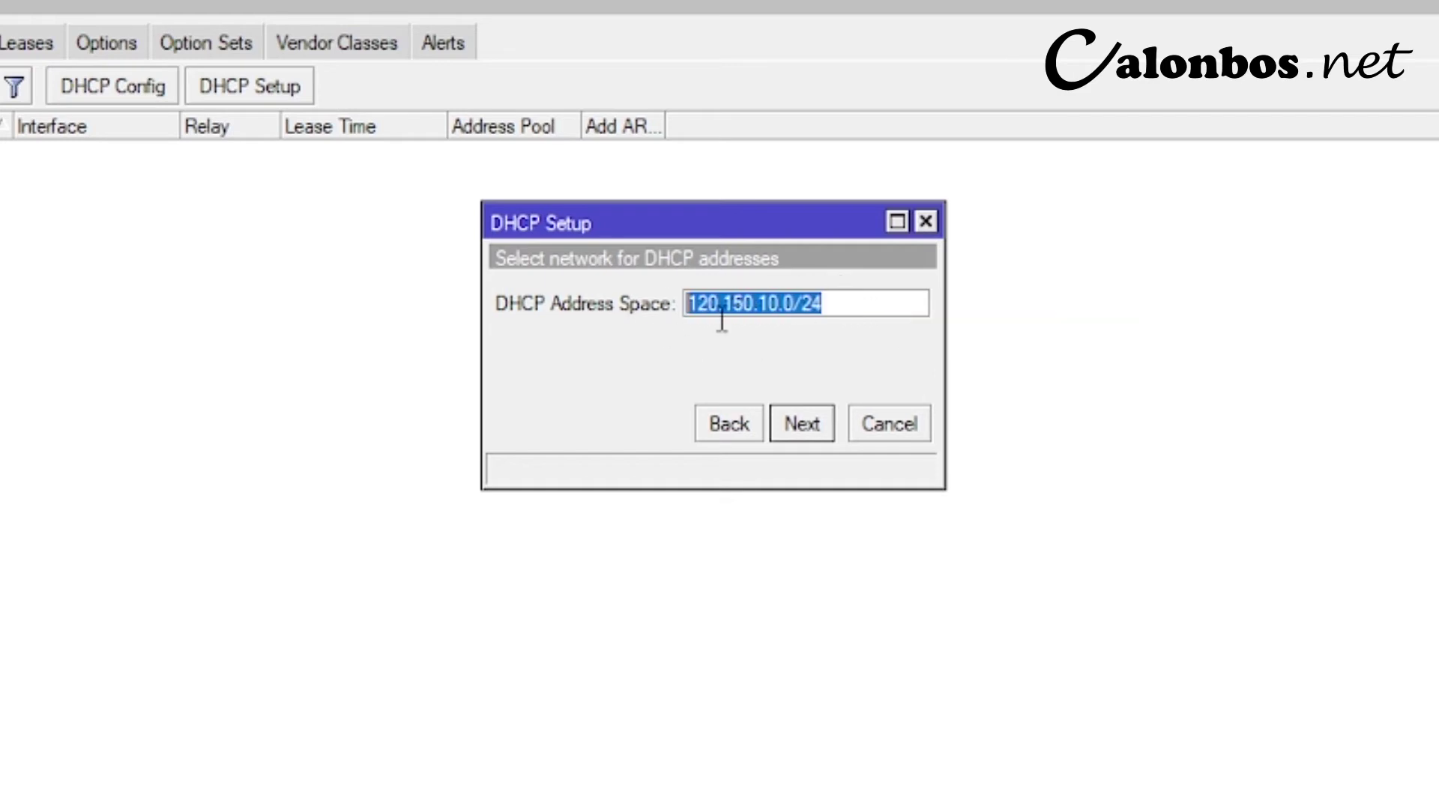
click(804, 429)
click(799, 426)
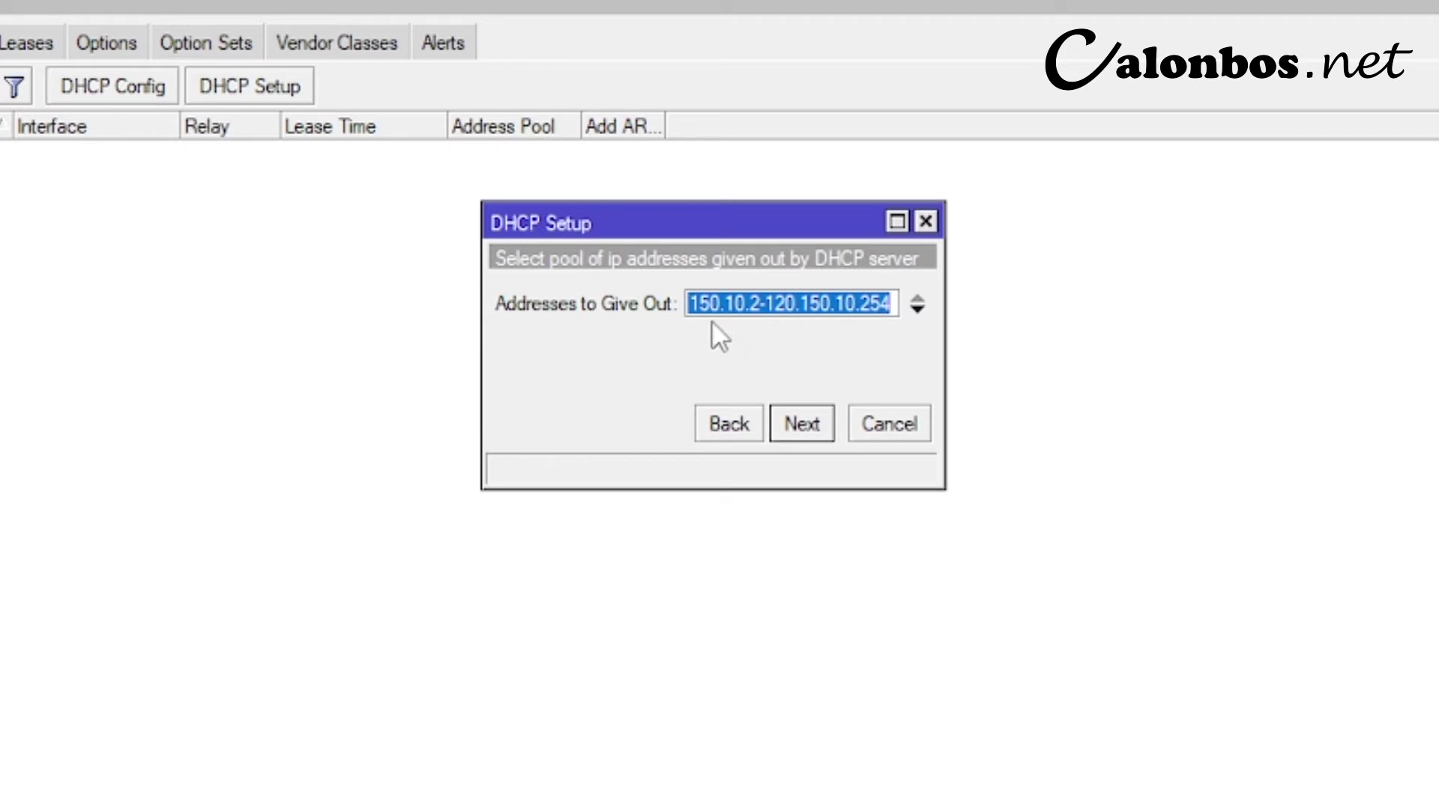
- Set the range 120.150.10.10-120.150.10.253, keep the DNS servers and 00:10:00 lease, and finish
click(759, 306)
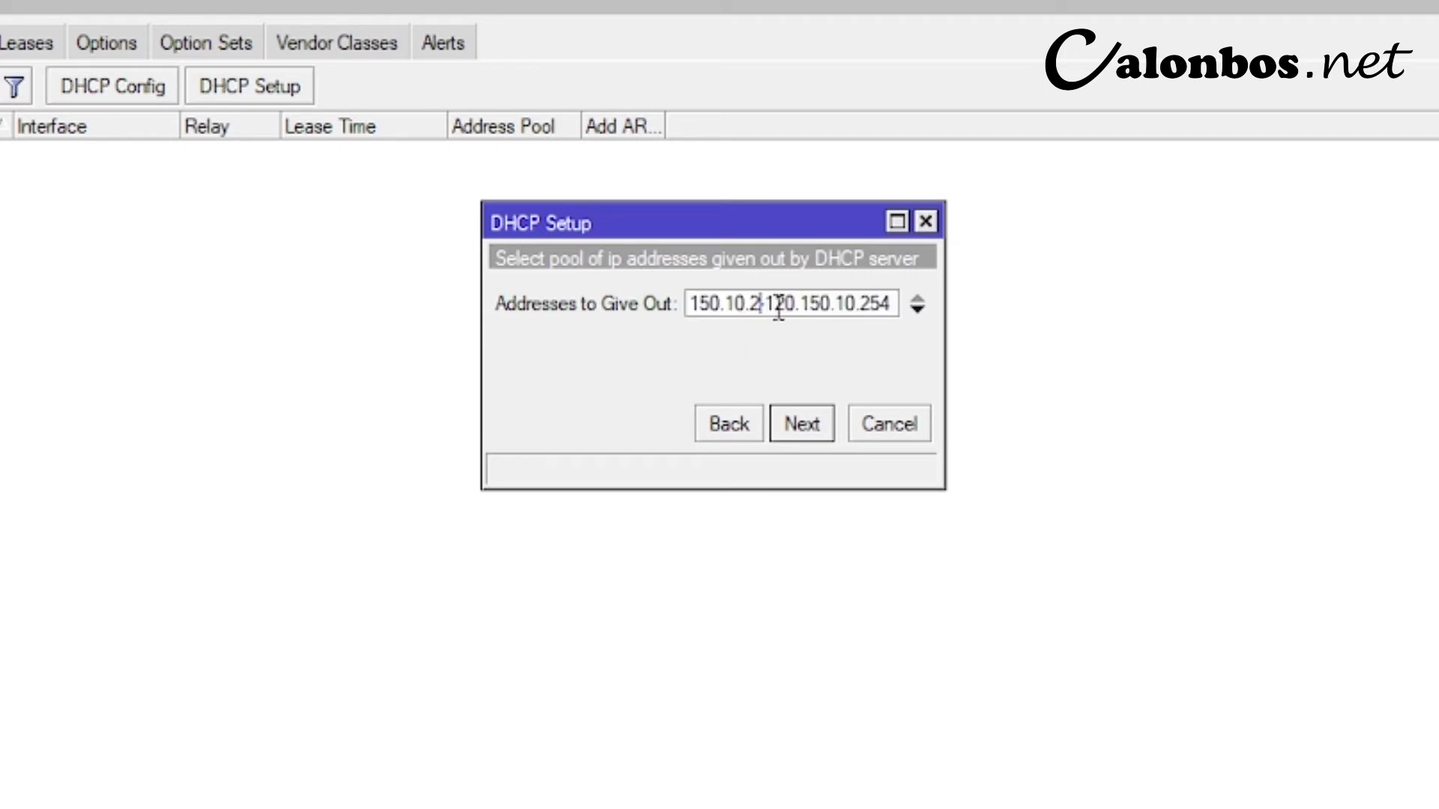
key(BackSpace)
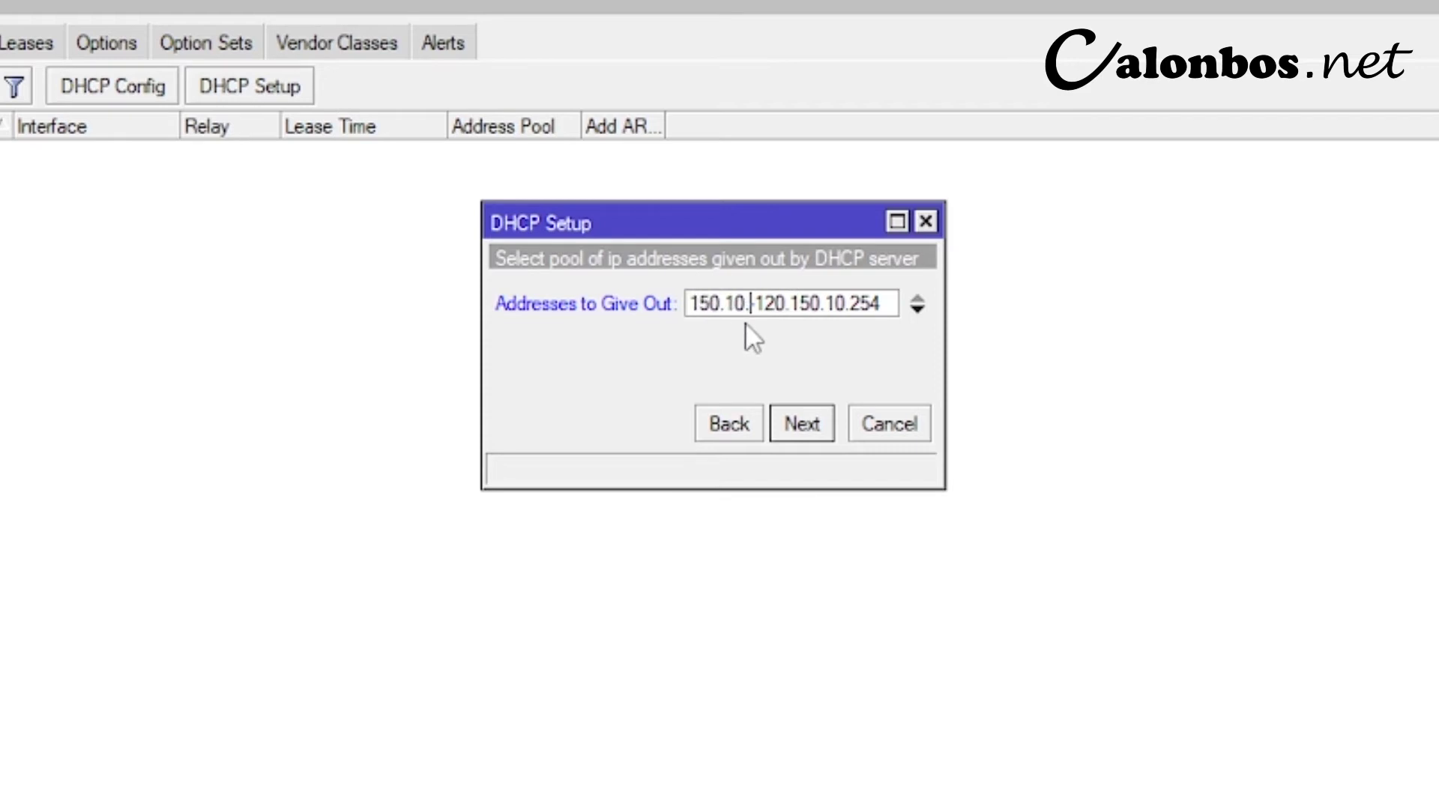
text(10)
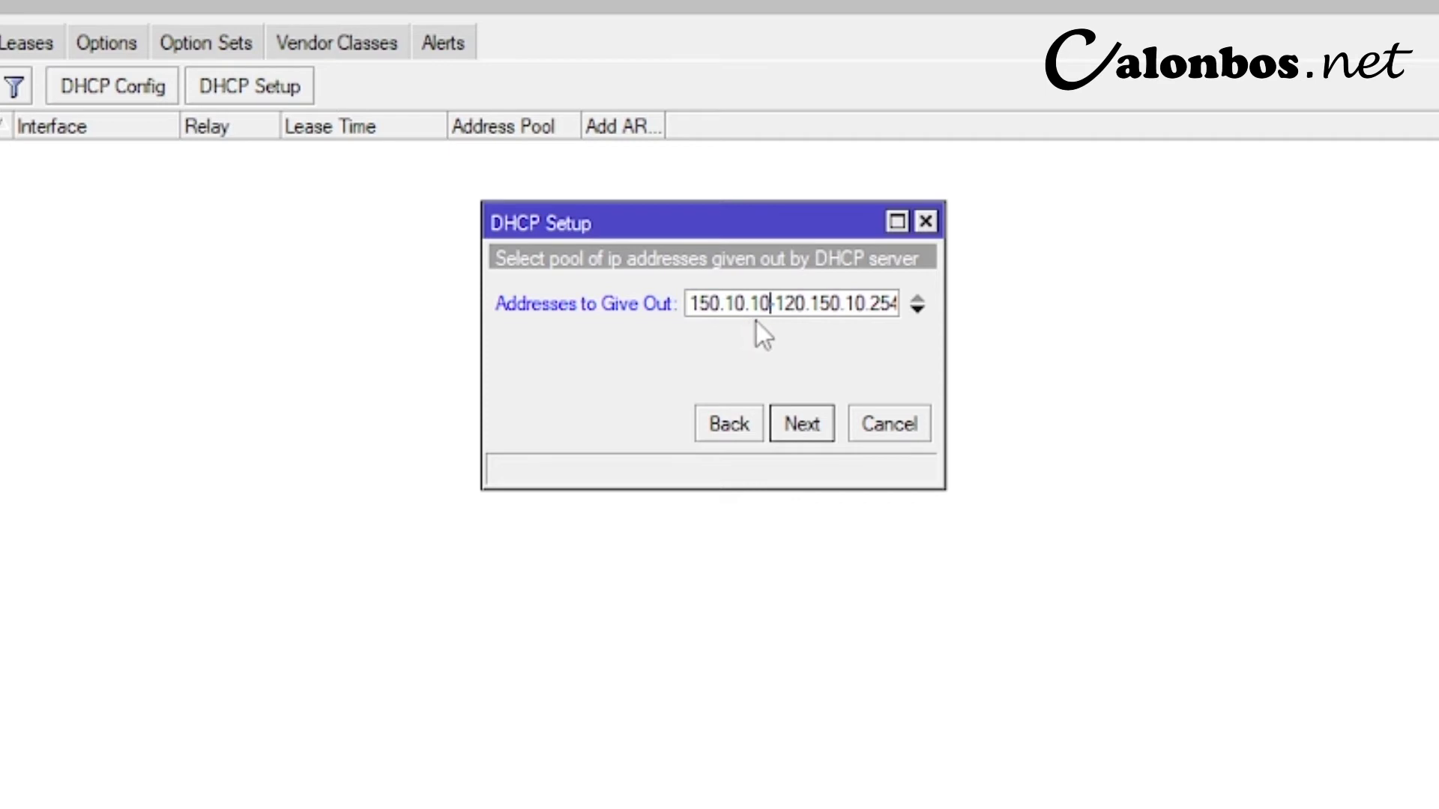
click(882, 303)
key(End)
key(BackSpace)
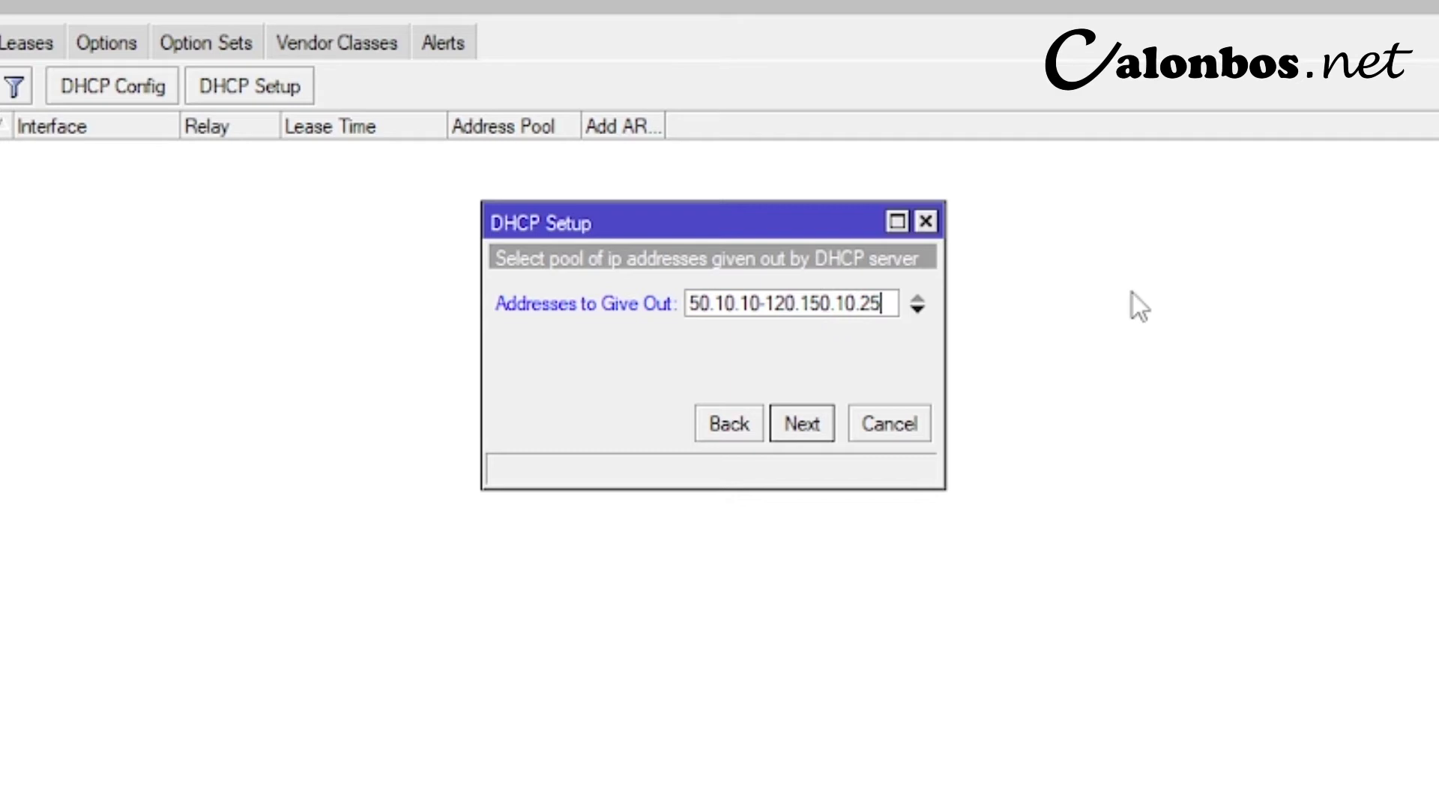
text(3)
click(808, 432)
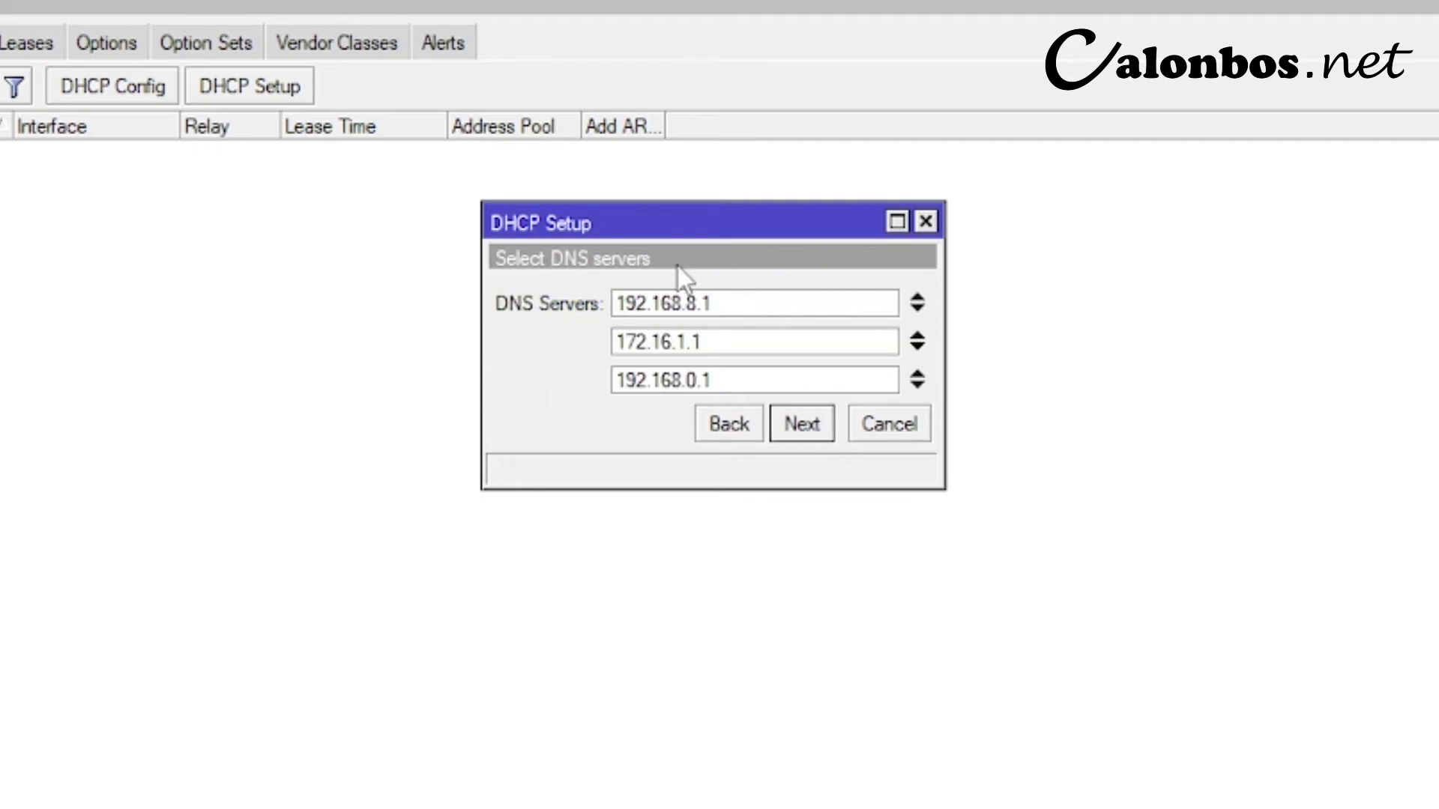
click(786, 427)
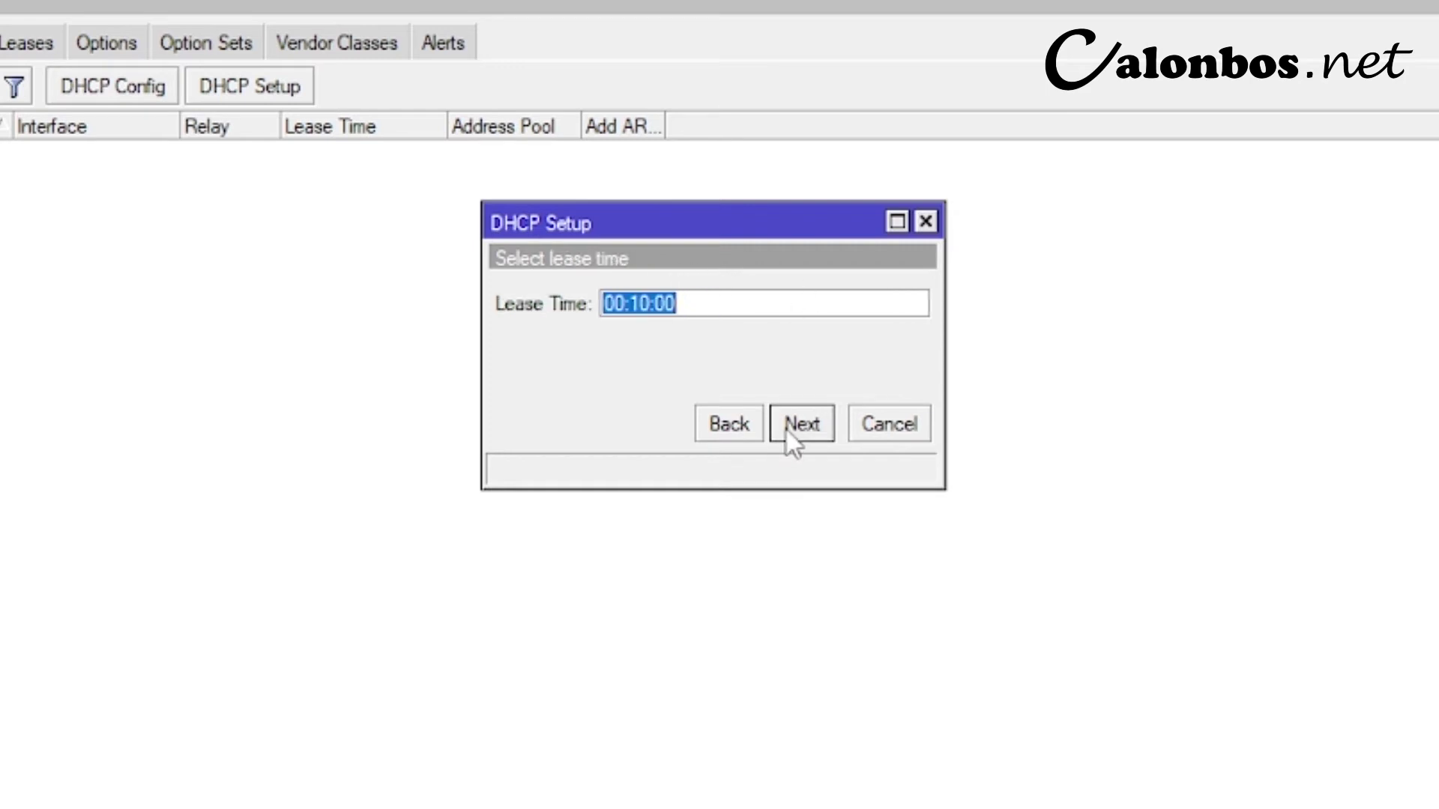
click(799, 427)
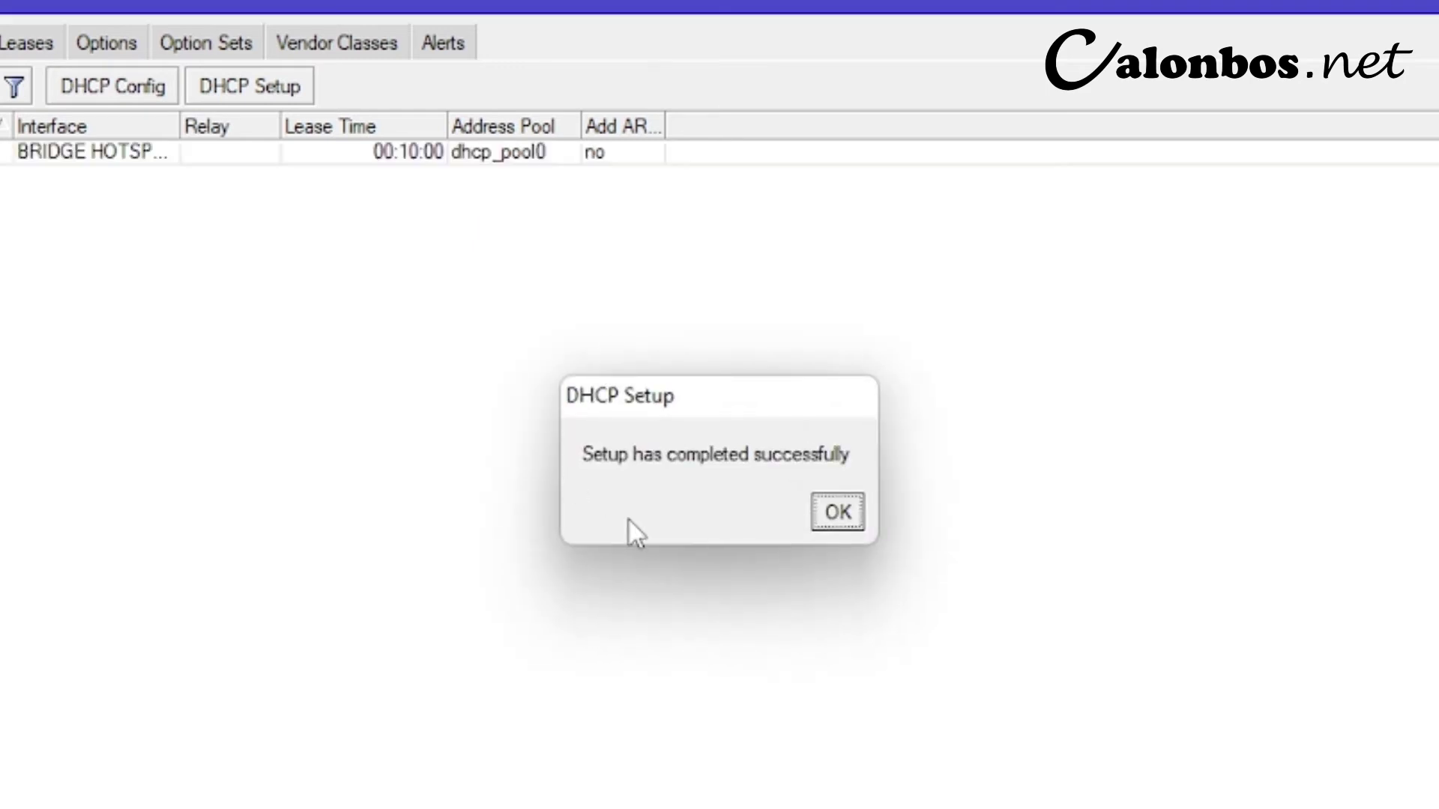
click(832, 514)
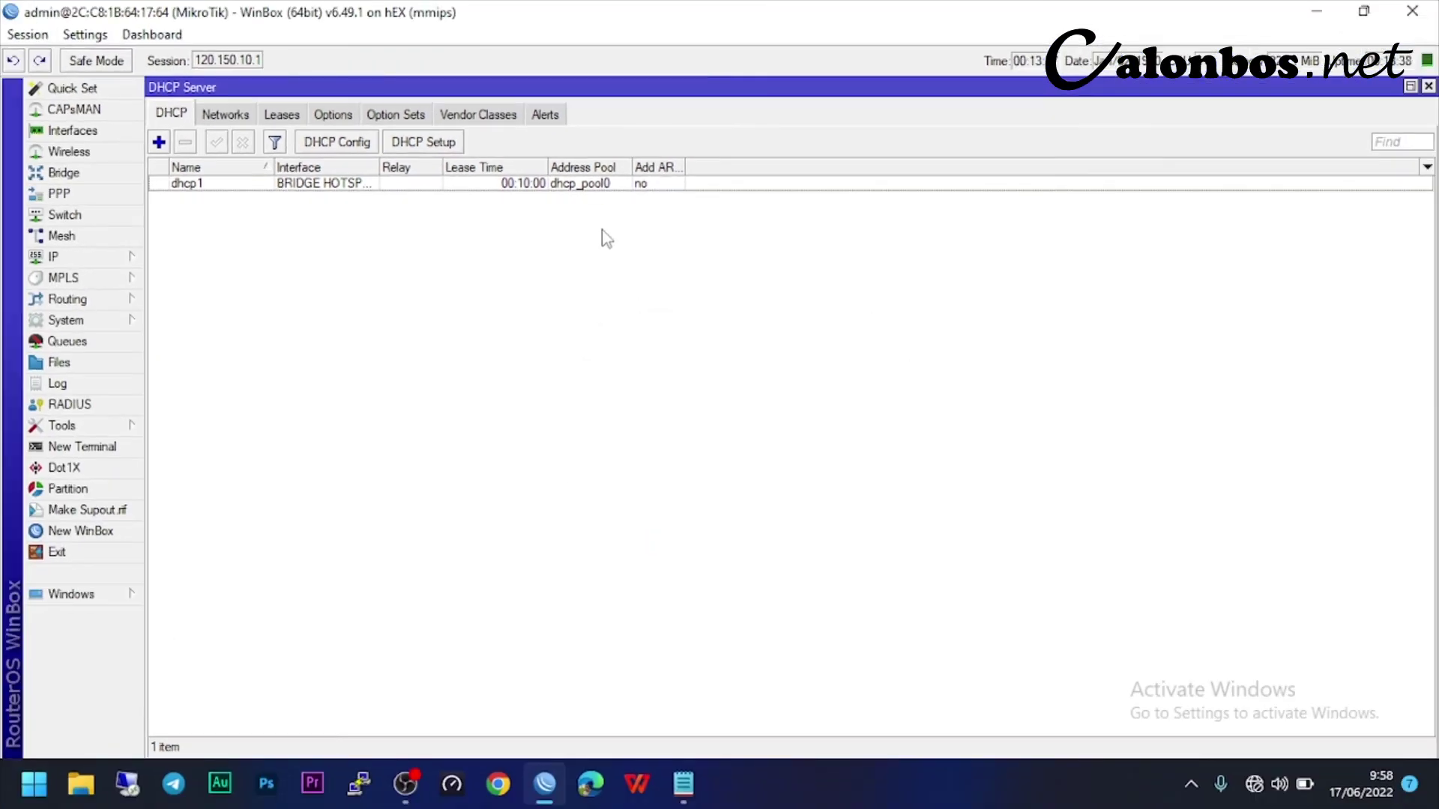
- Rename the address pool dhcp_pool0 to POOL HOTSPOT
click(600, 188)
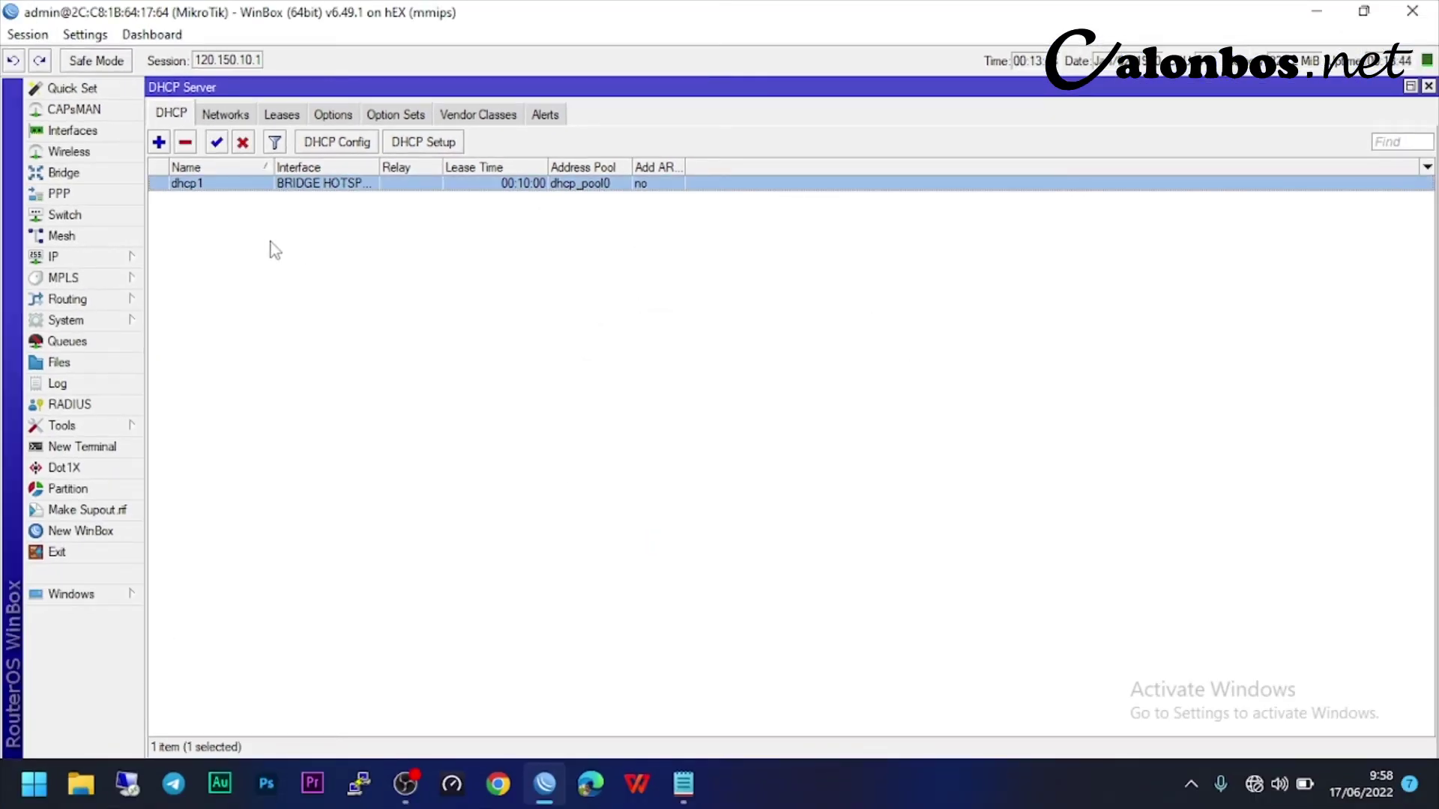
click(97, 258)
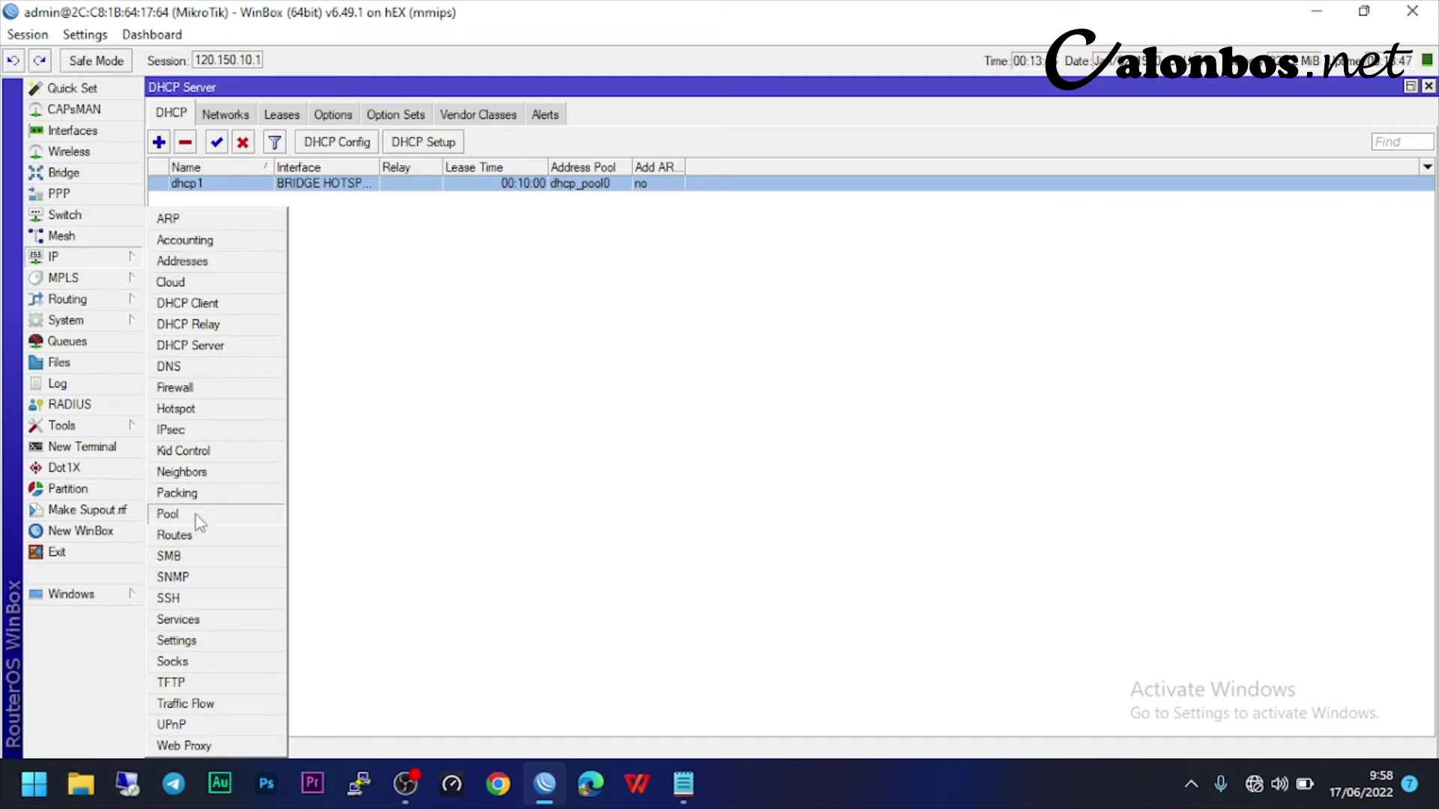
click(196, 515)
double_click(799, 367)
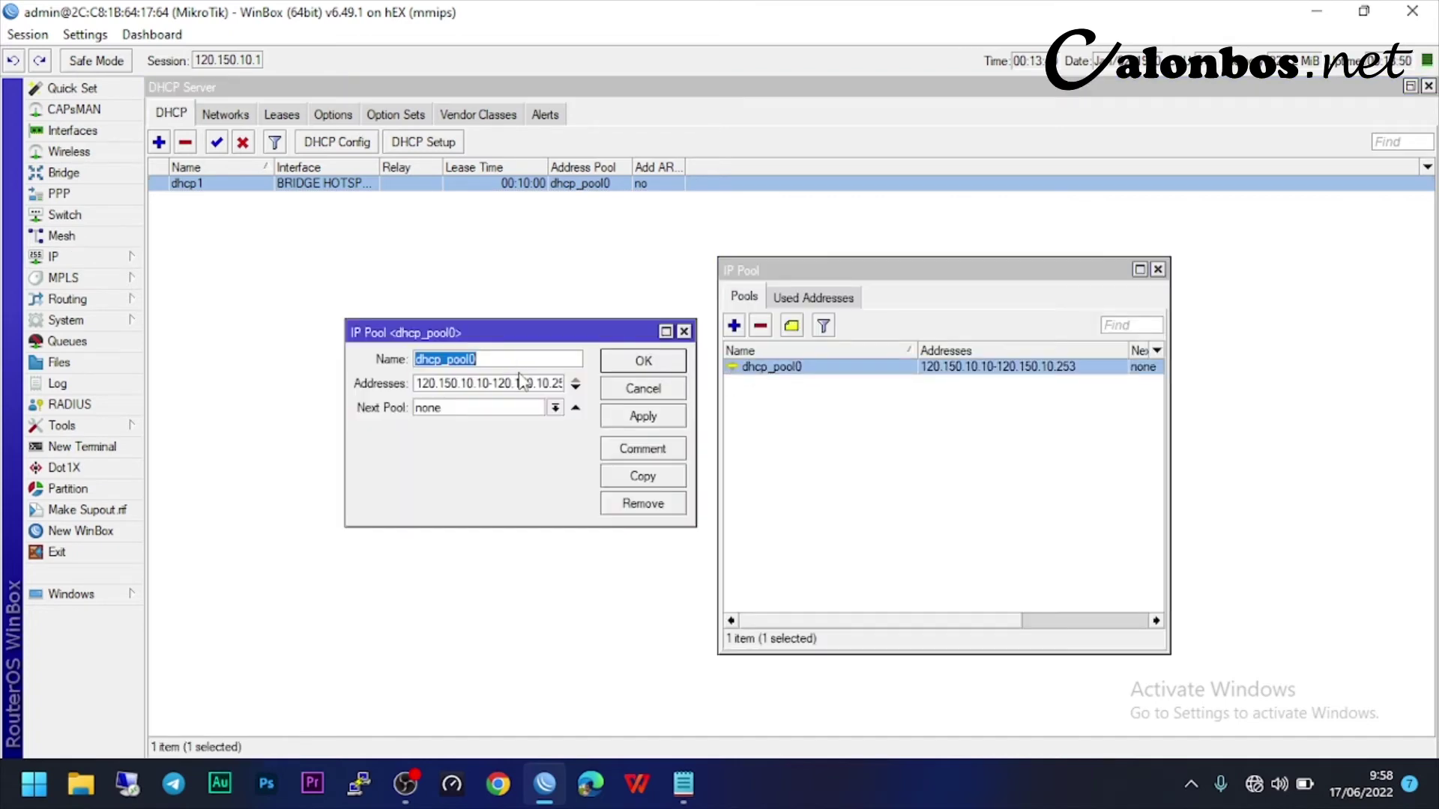
text(POOL HOTSPOT)
click(637, 418)
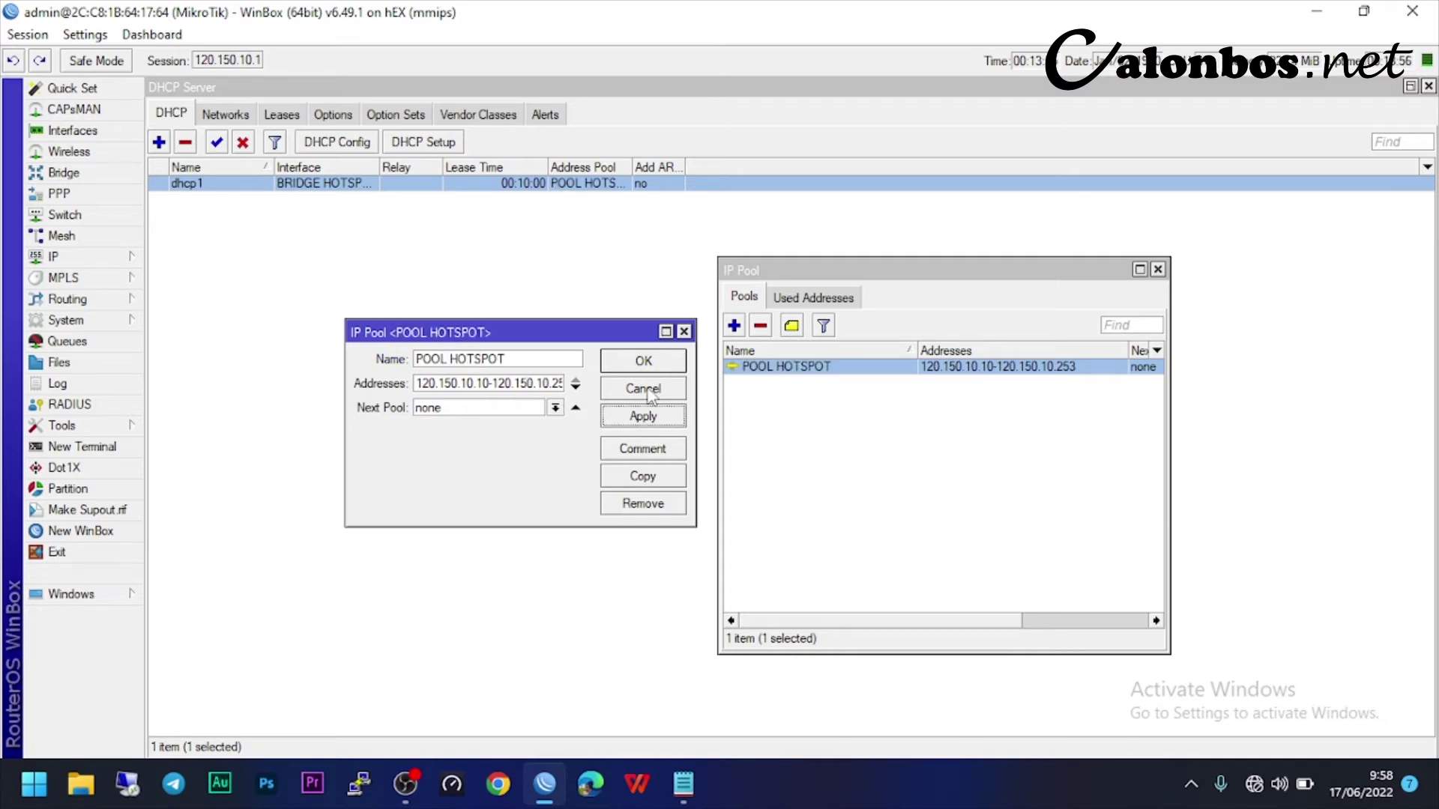
click(661, 369)
click(1158, 269)
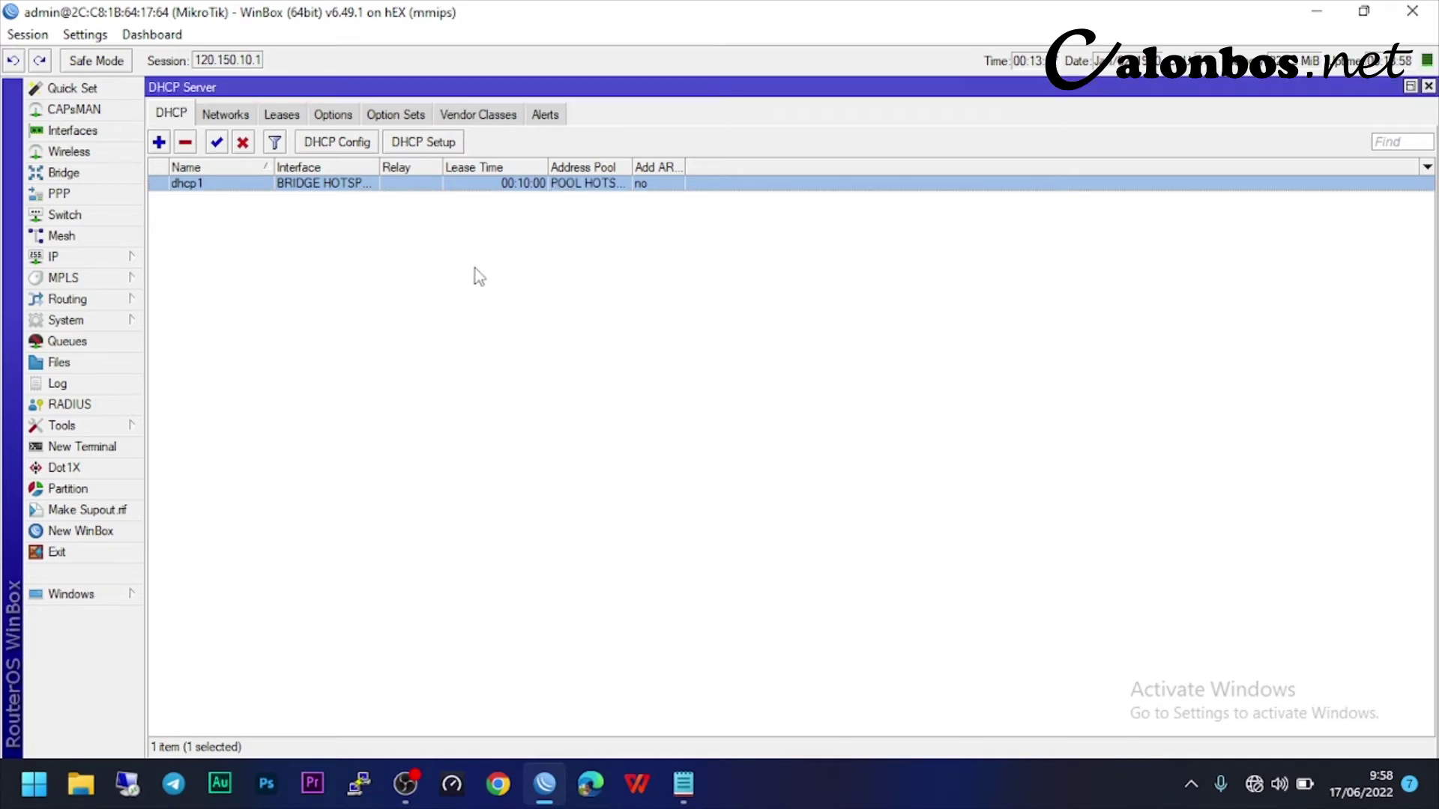
- Rename the DHCP server dhcp1 to DHCP HOTSPOT
double_click(223, 193)
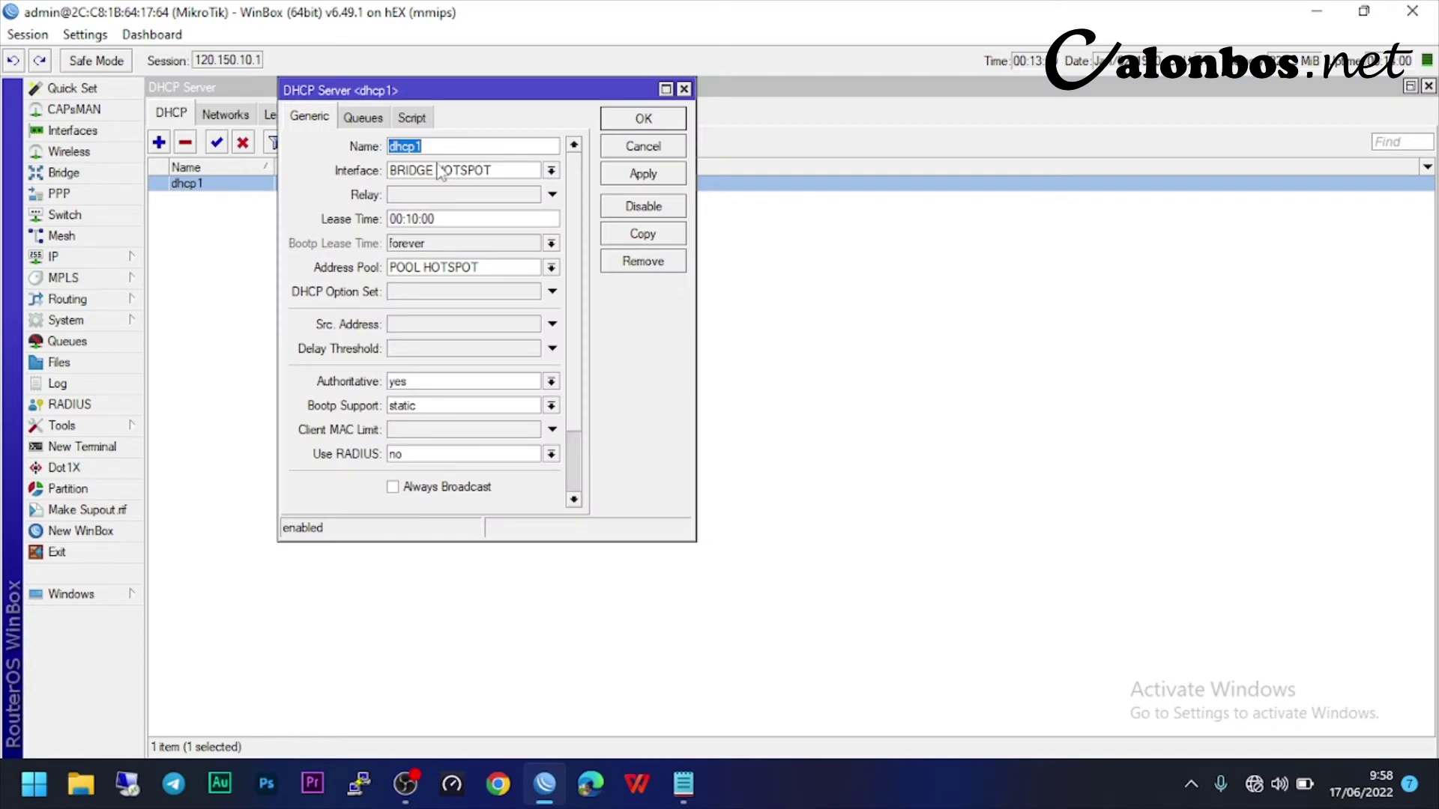
text(HOTSPOT)
click(638, 175)
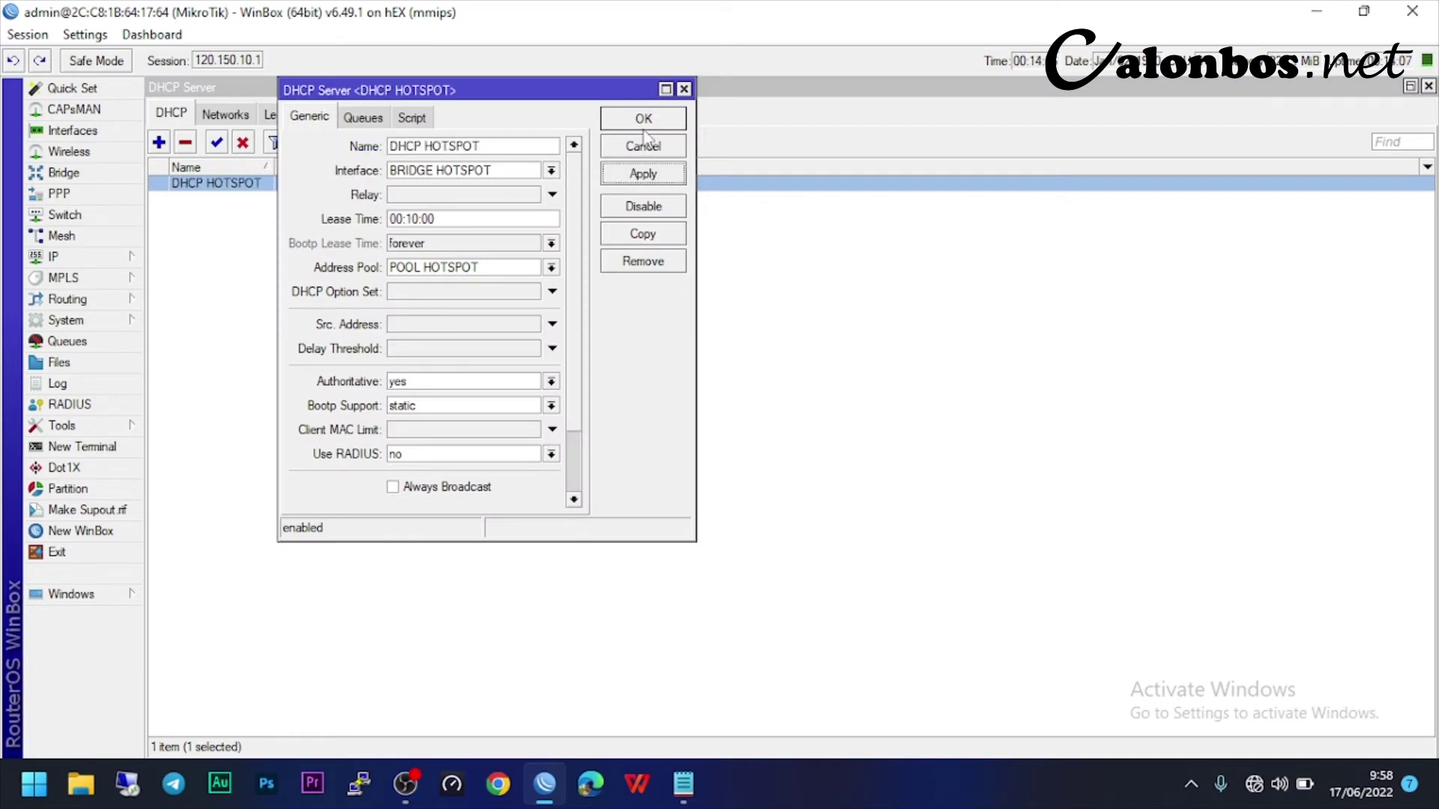
click(643, 126)
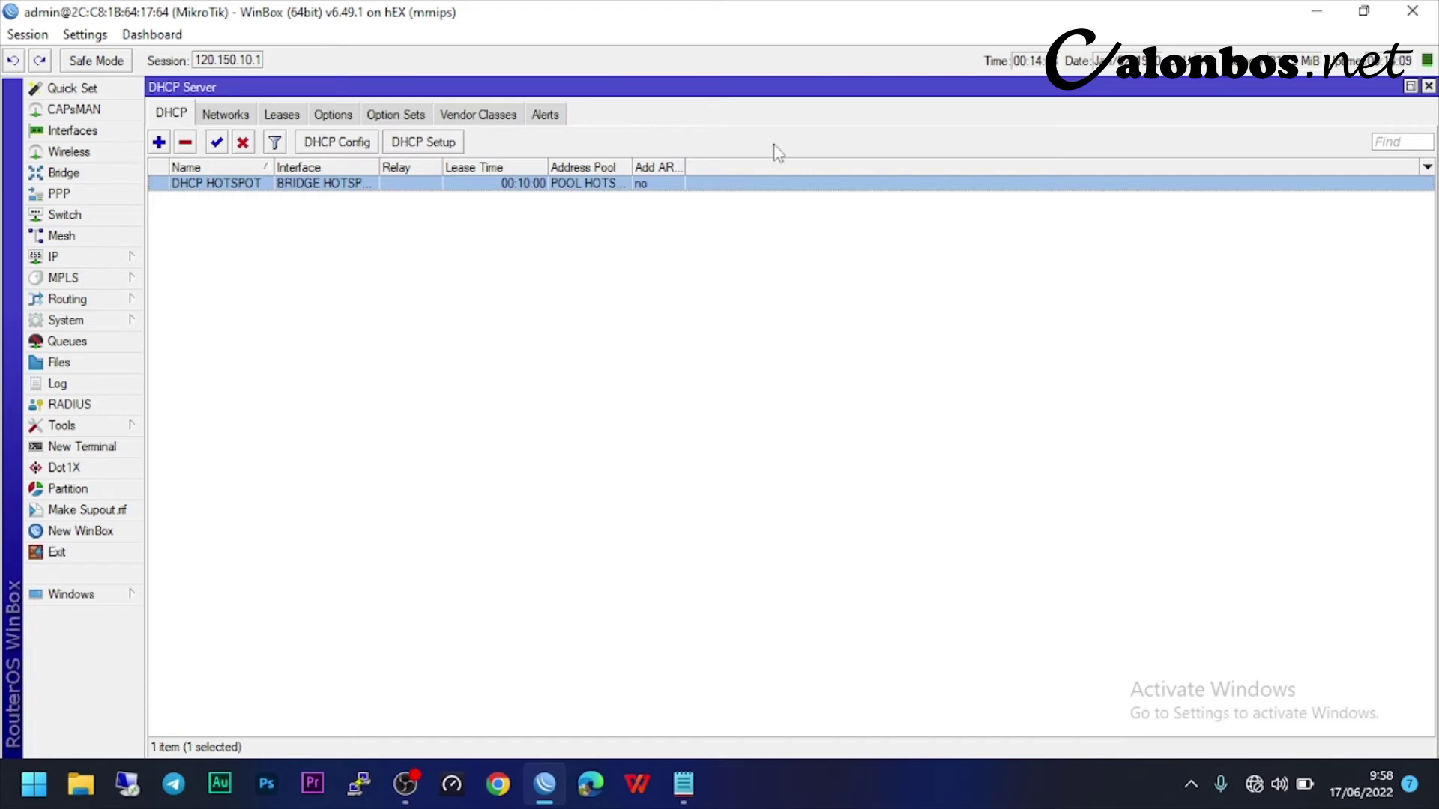
- Launch Hotspot Setup from IP > Hotspot > Servers on the BRIDGE HOTSPOT interface
click(1429, 86)
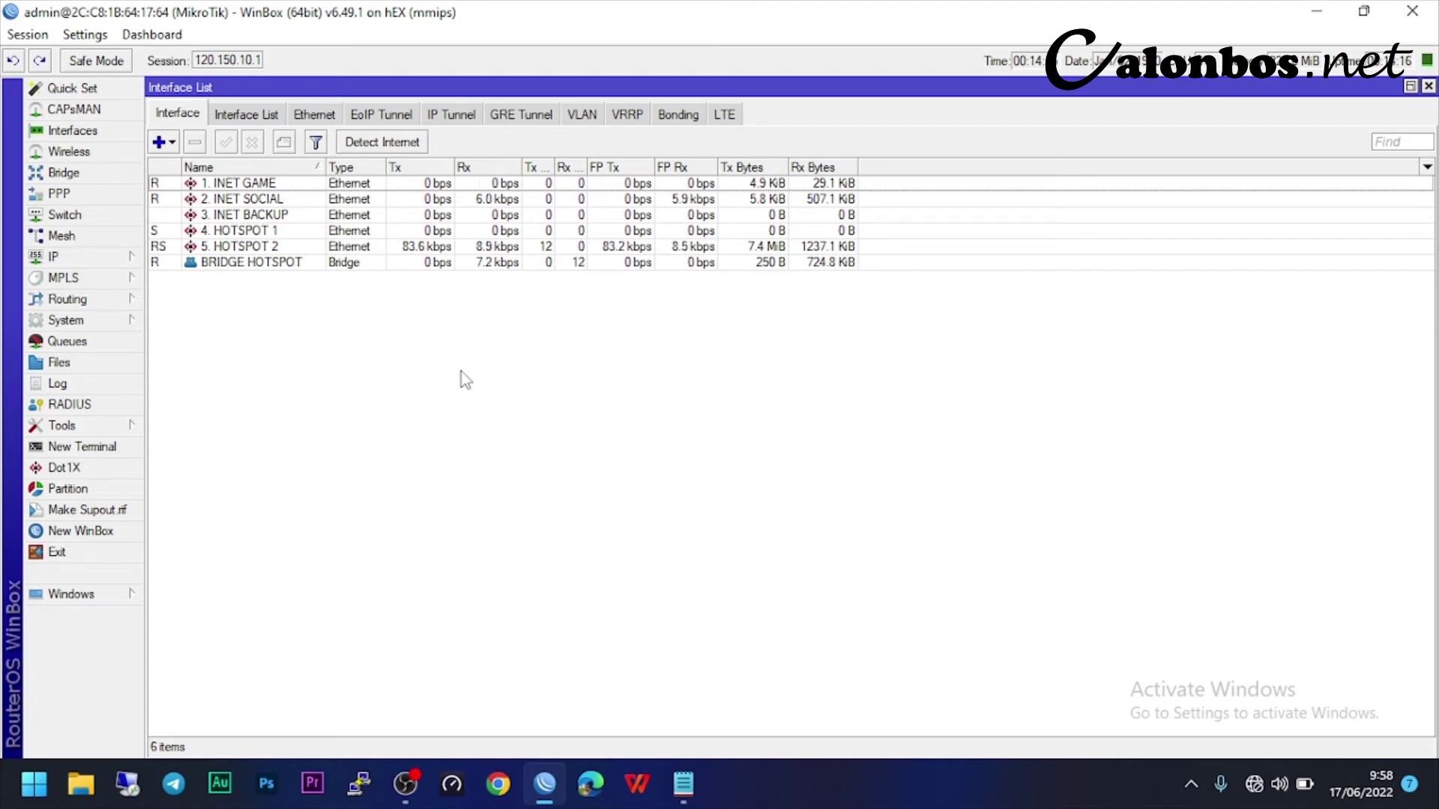
click(114, 260)
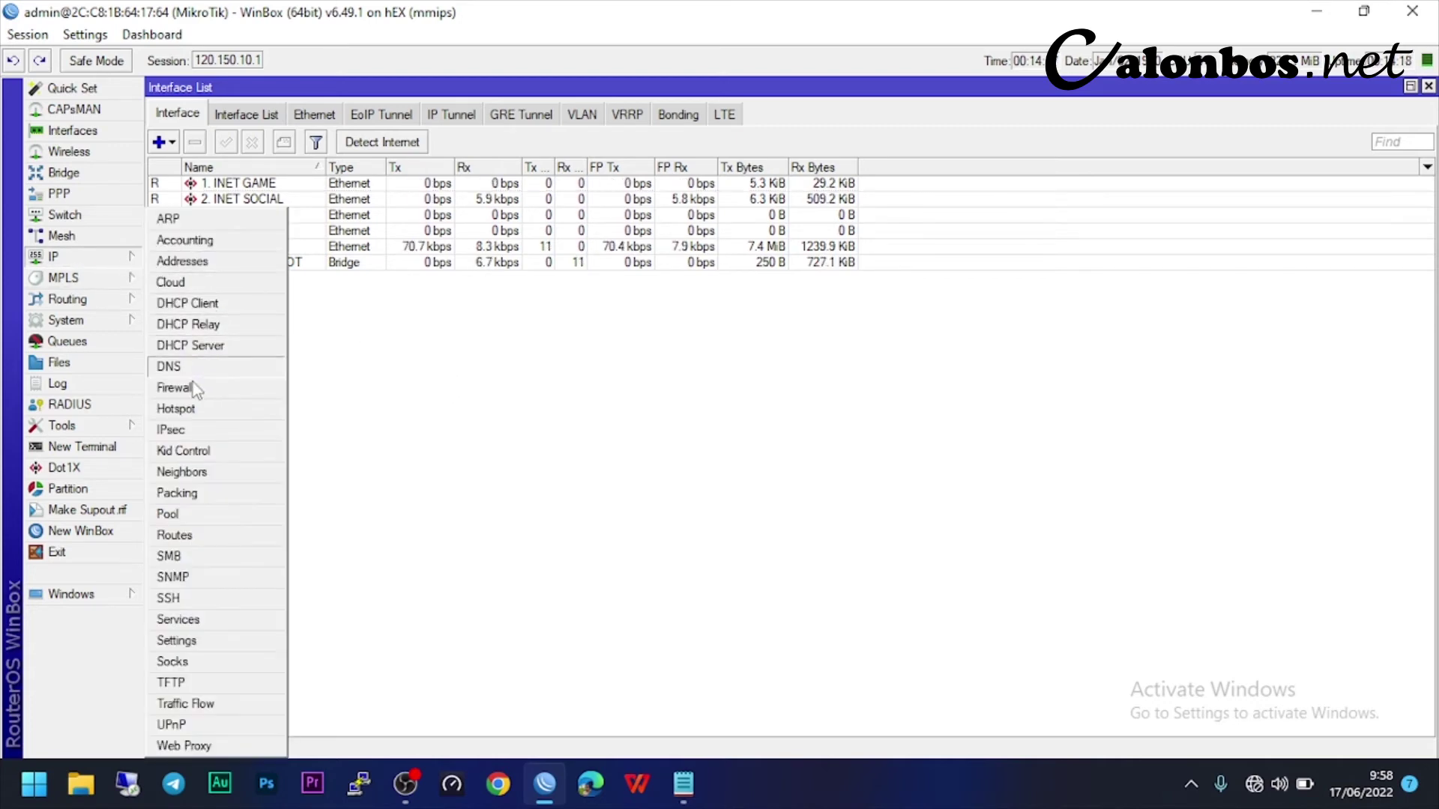
click(208, 409)
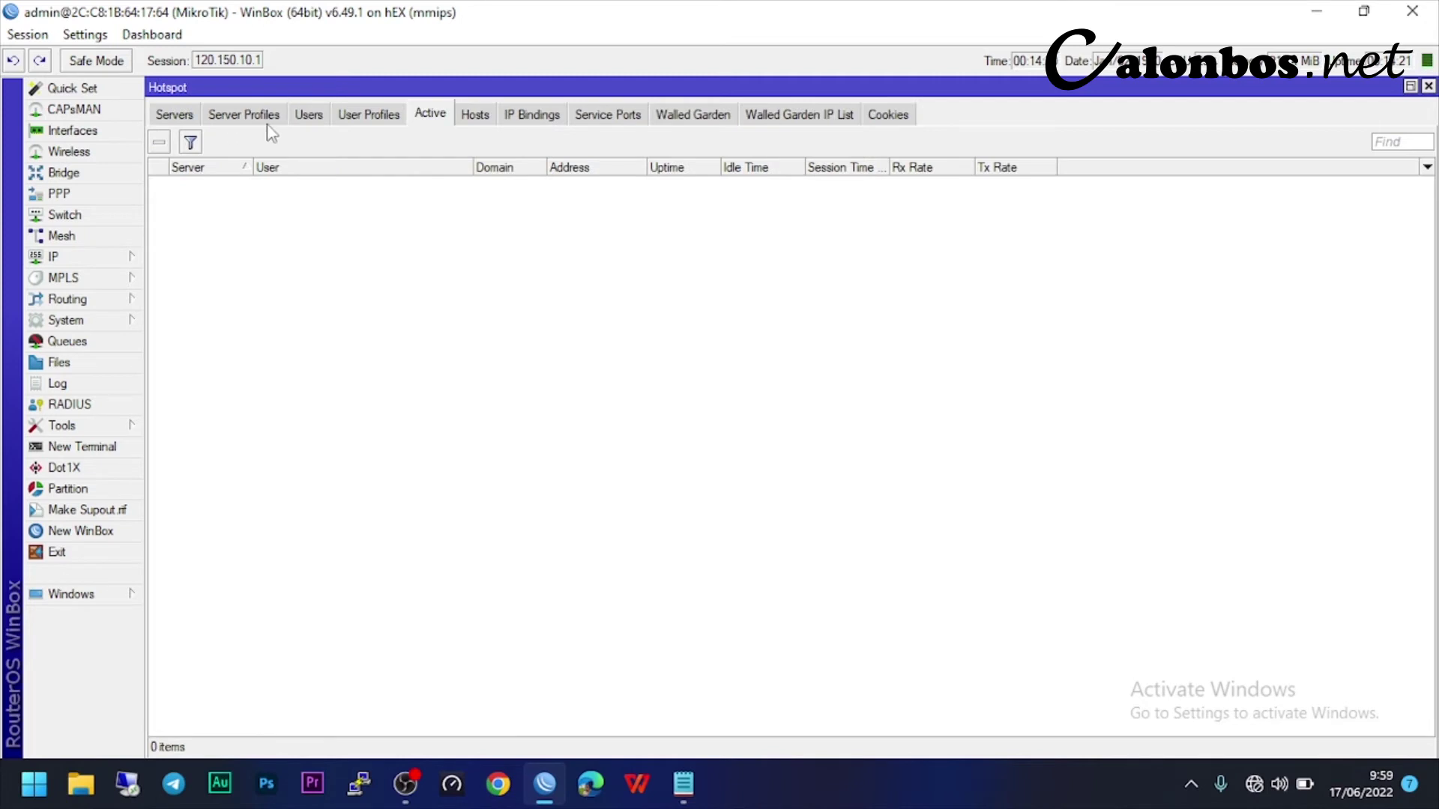
click(169, 116)
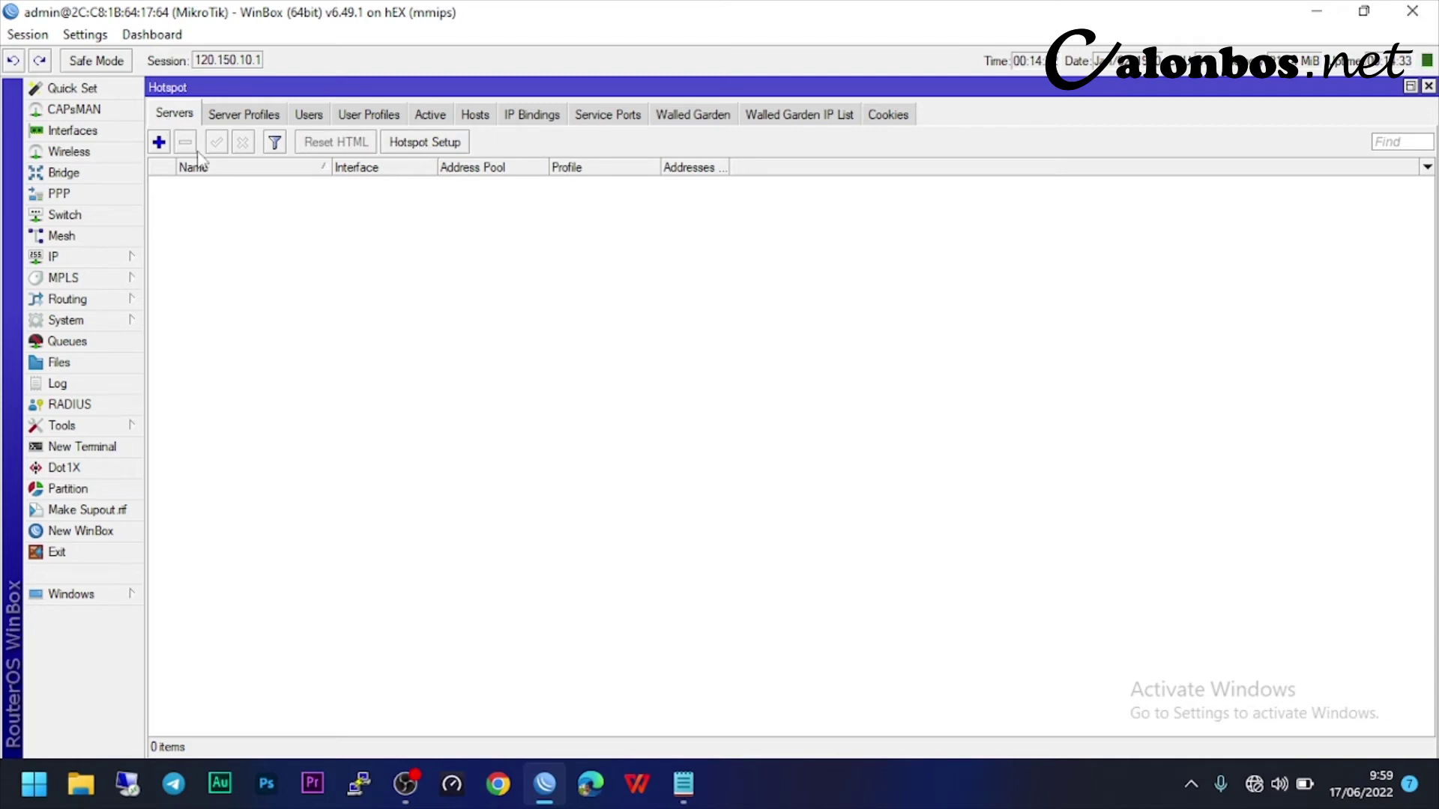
click(436, 148)
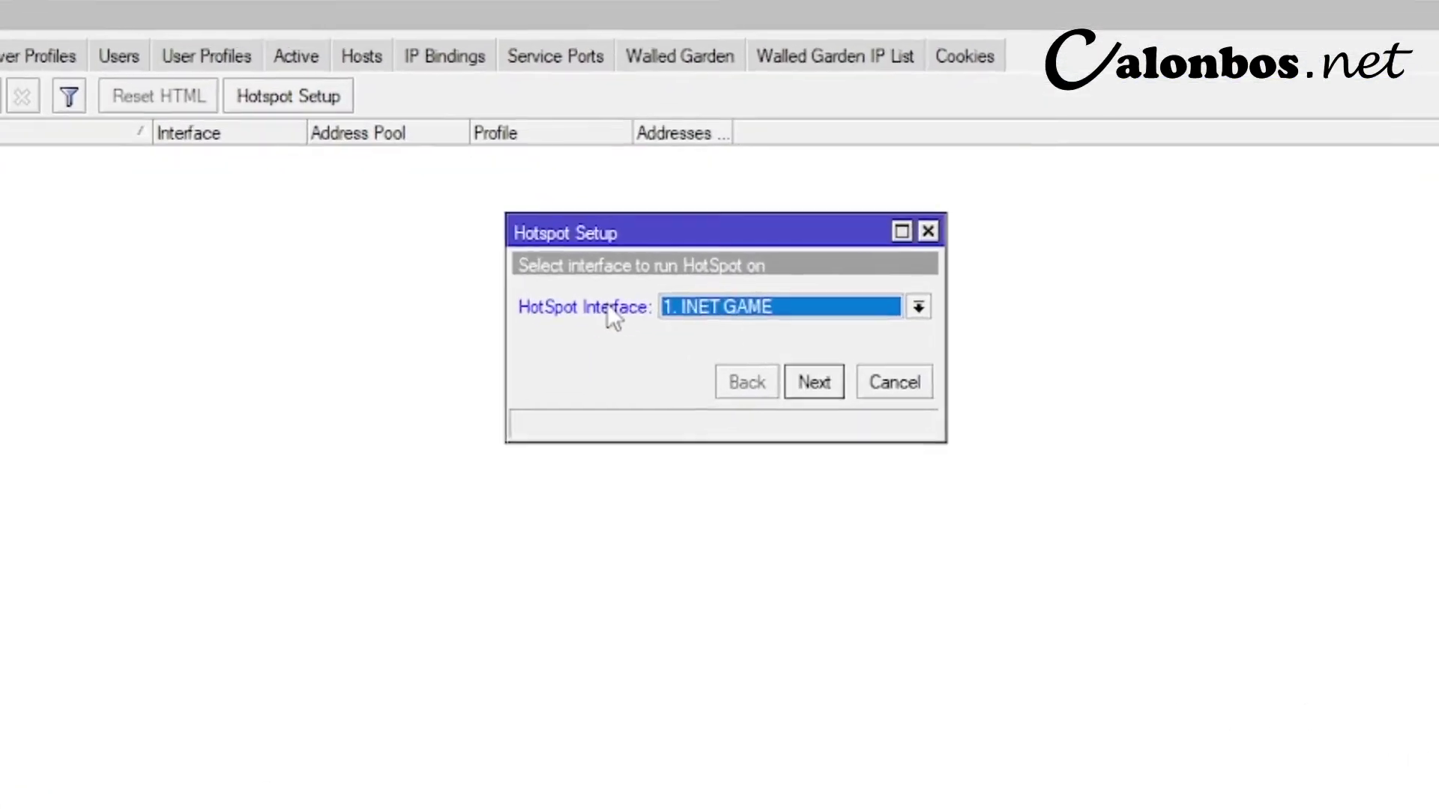
click(743, 333)
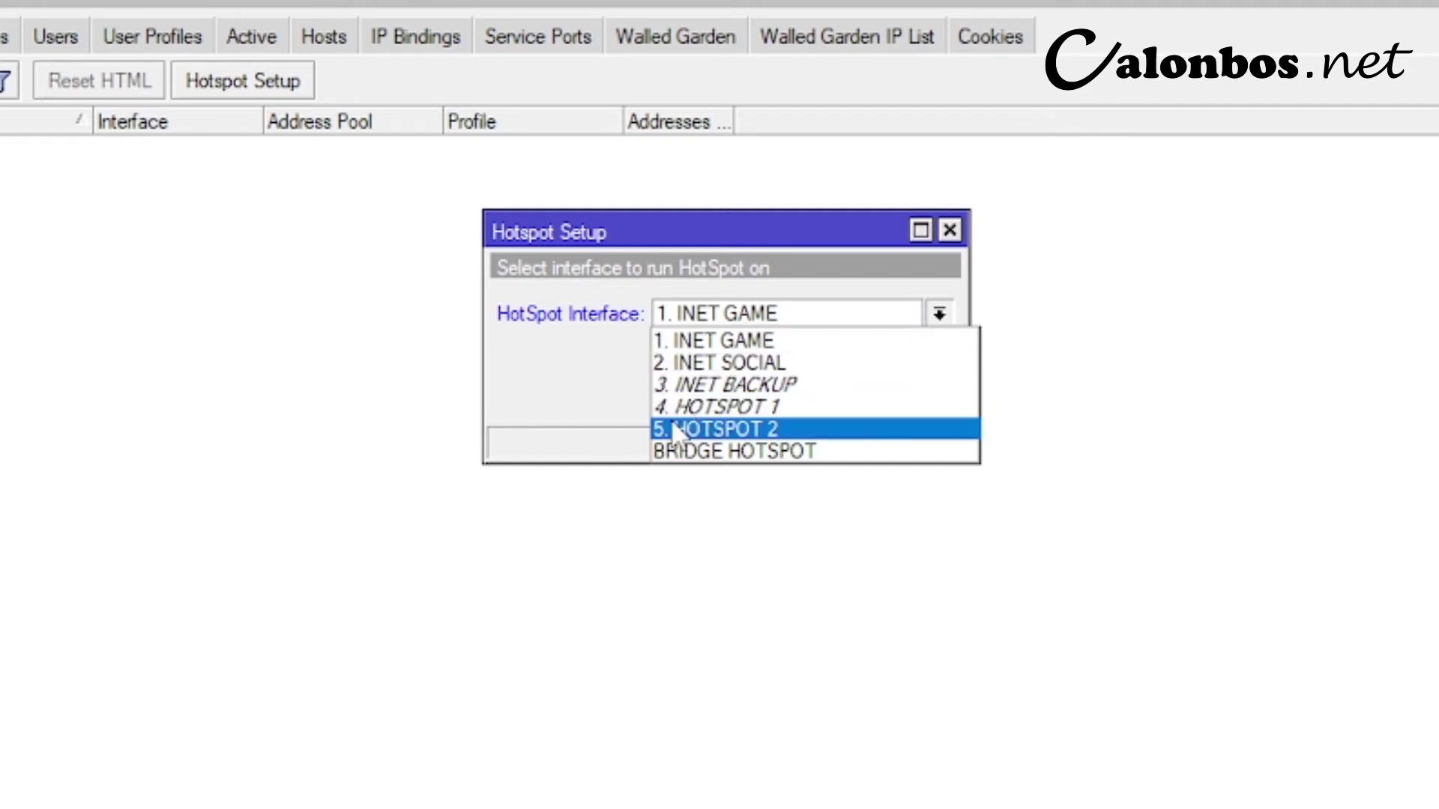
click(699, 452)
- Accept address 120.150.10.1/24, the pool, no certificate, SMTP 0.0.0.0 and DNS 8.8.8.8/8.8.4.4
click(825, 398)
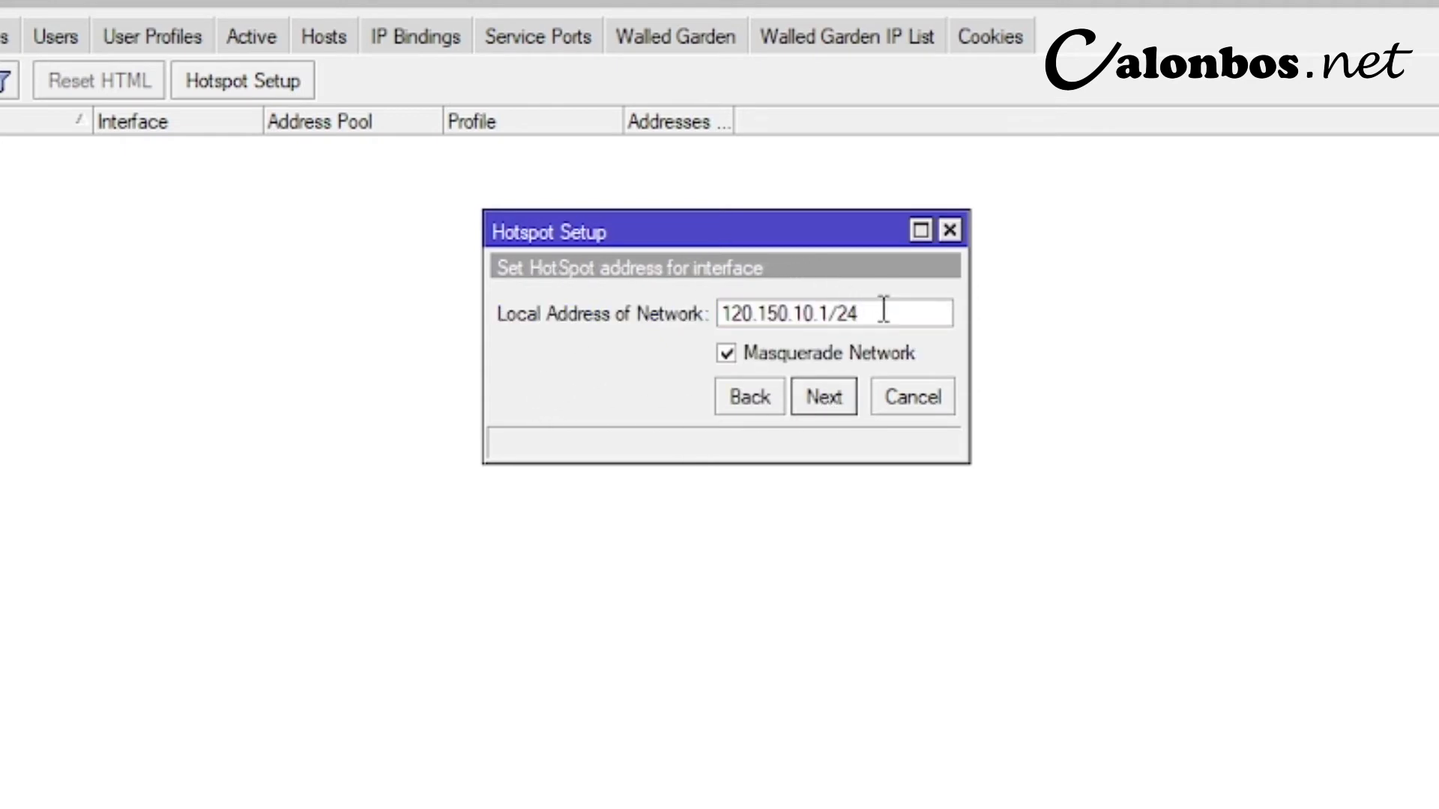
drag(860, 314, 718, 334)
click(919, 315)
click(823, 397)
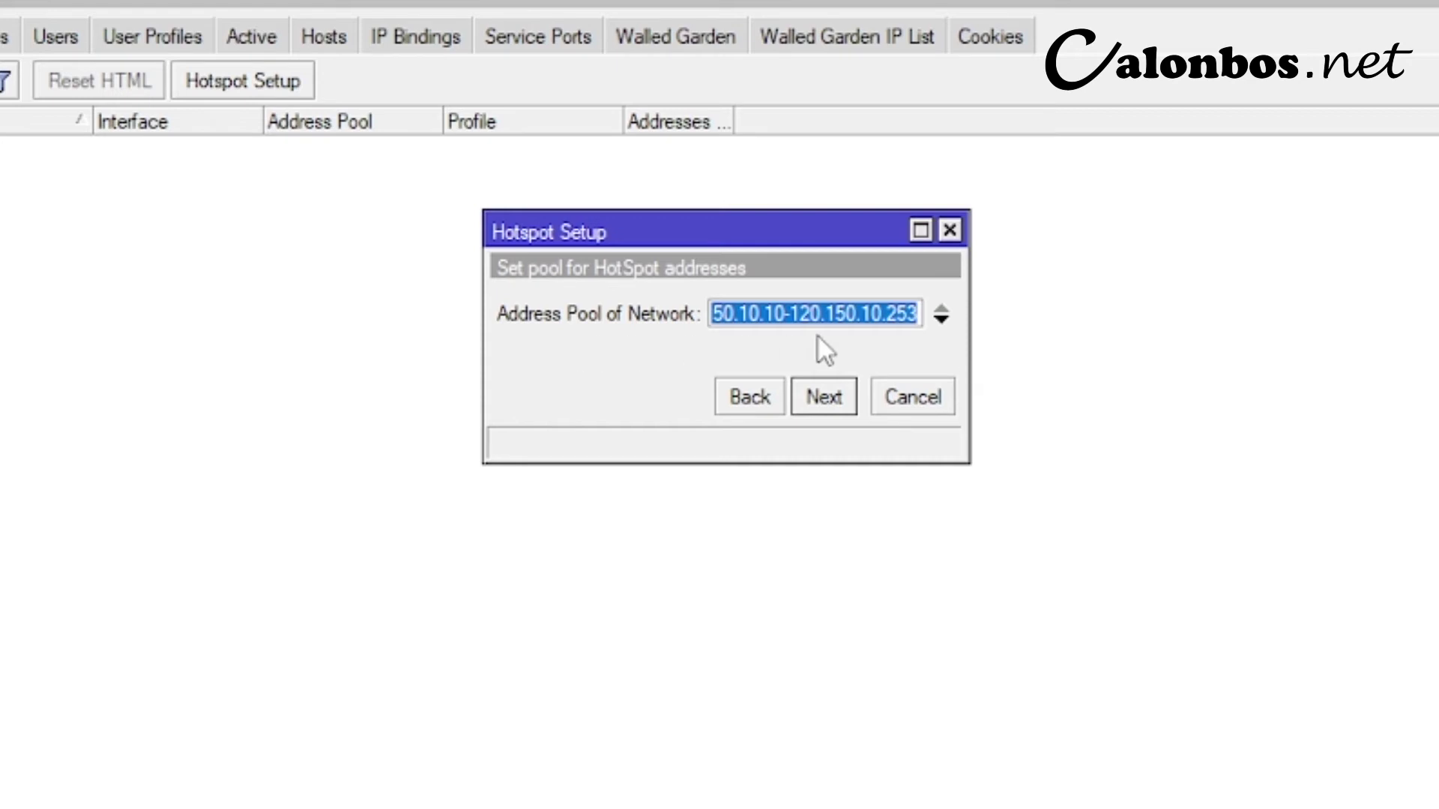
click(777, 315)
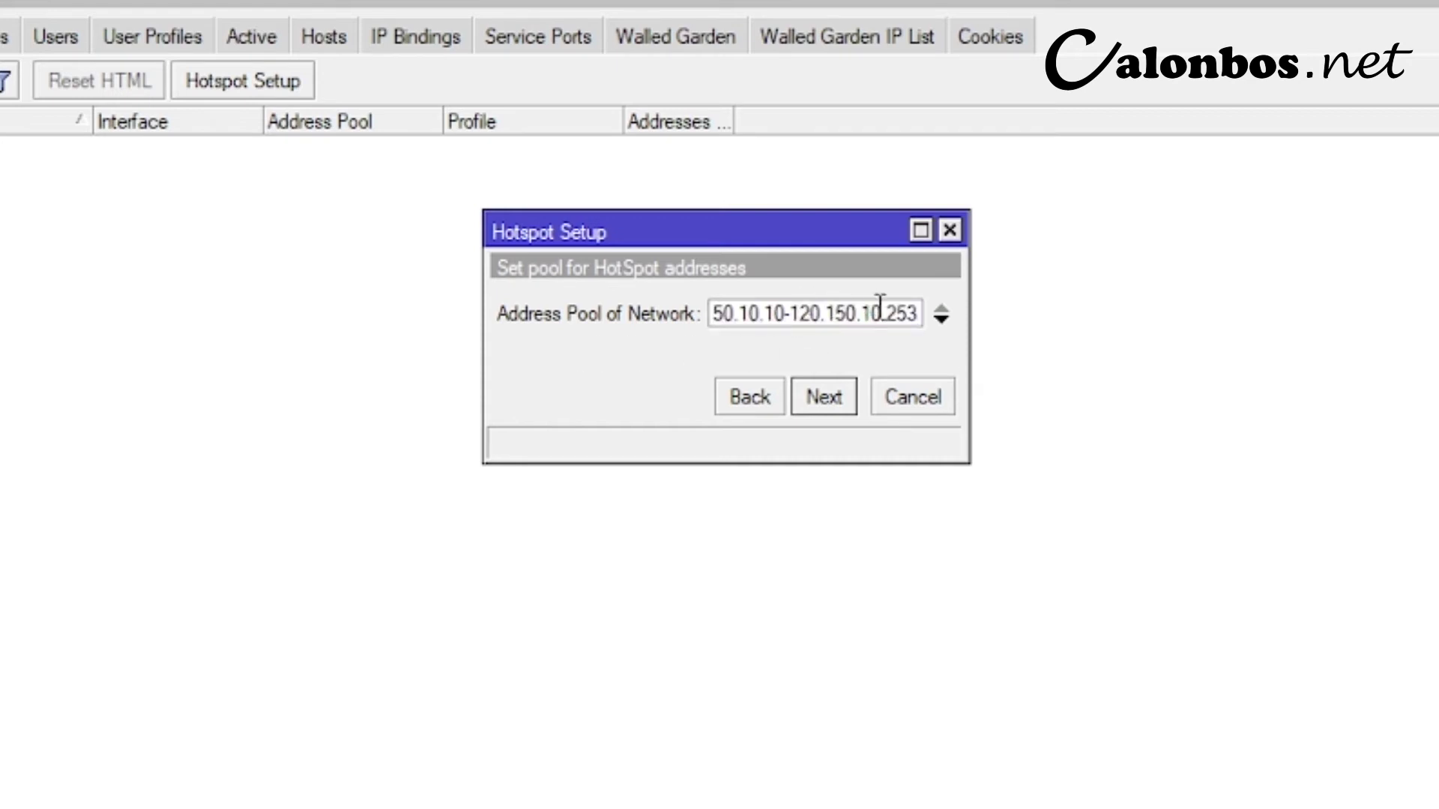
click(821, 401)
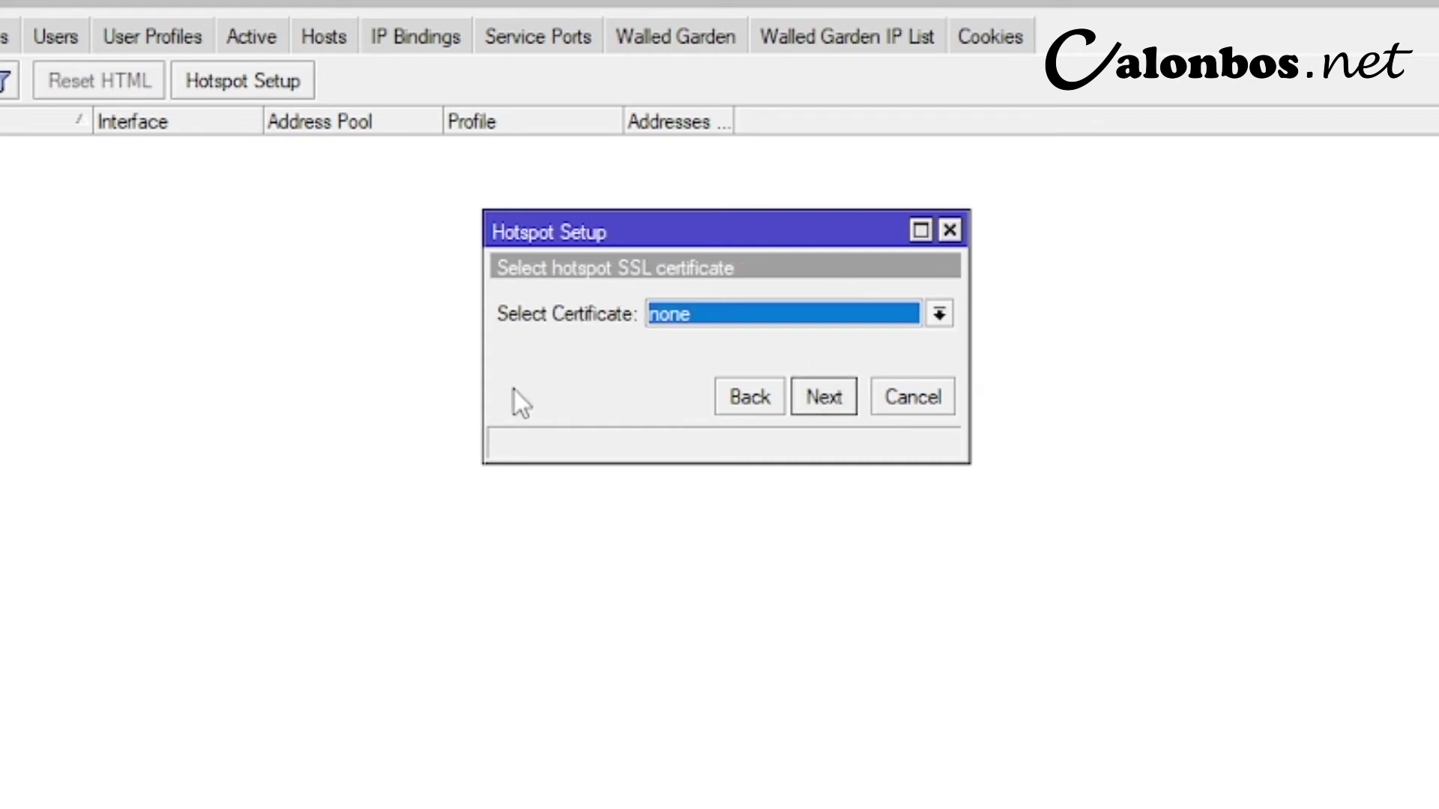
click(838, 380)
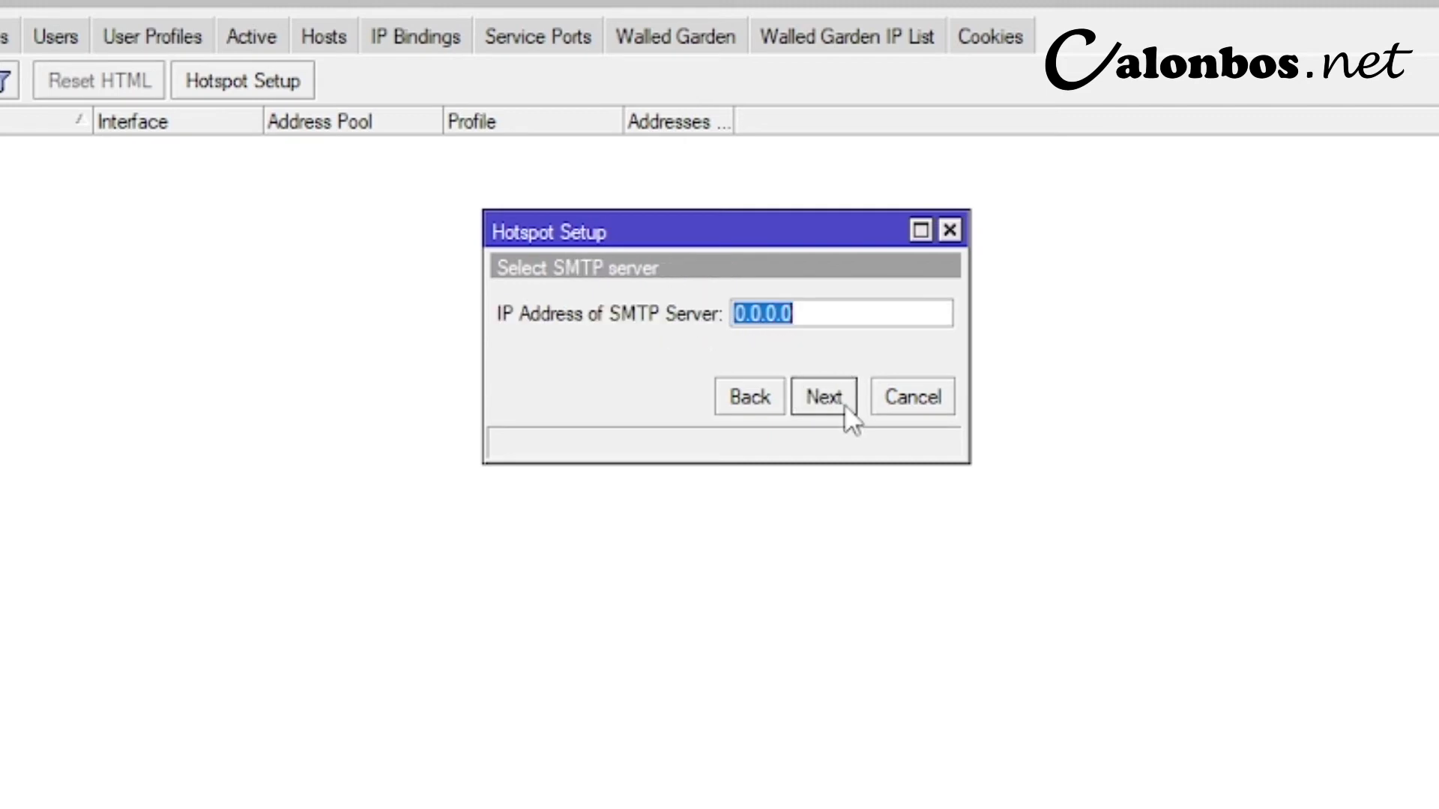
click(843, 403)
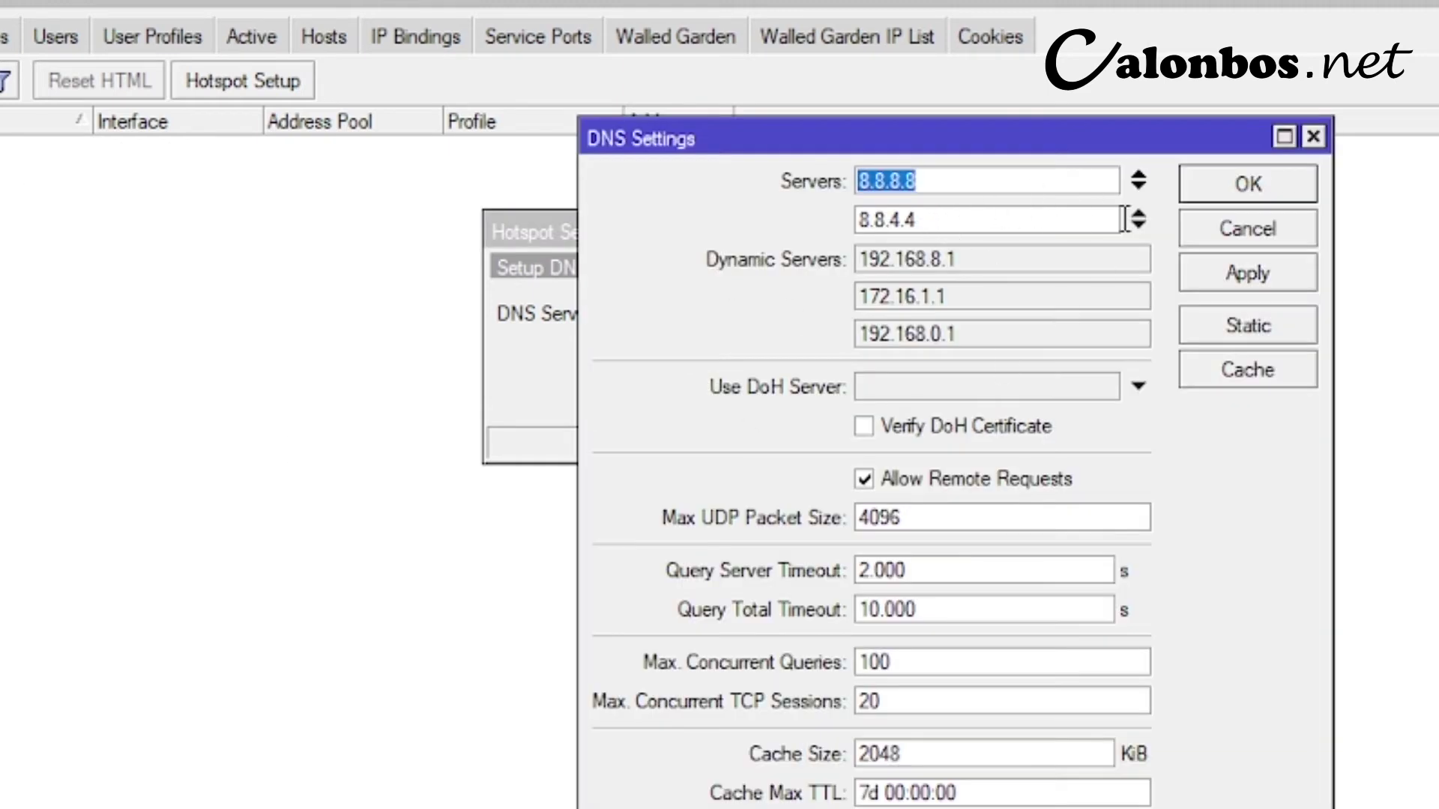
click(1270, 236)
click(827, 405)
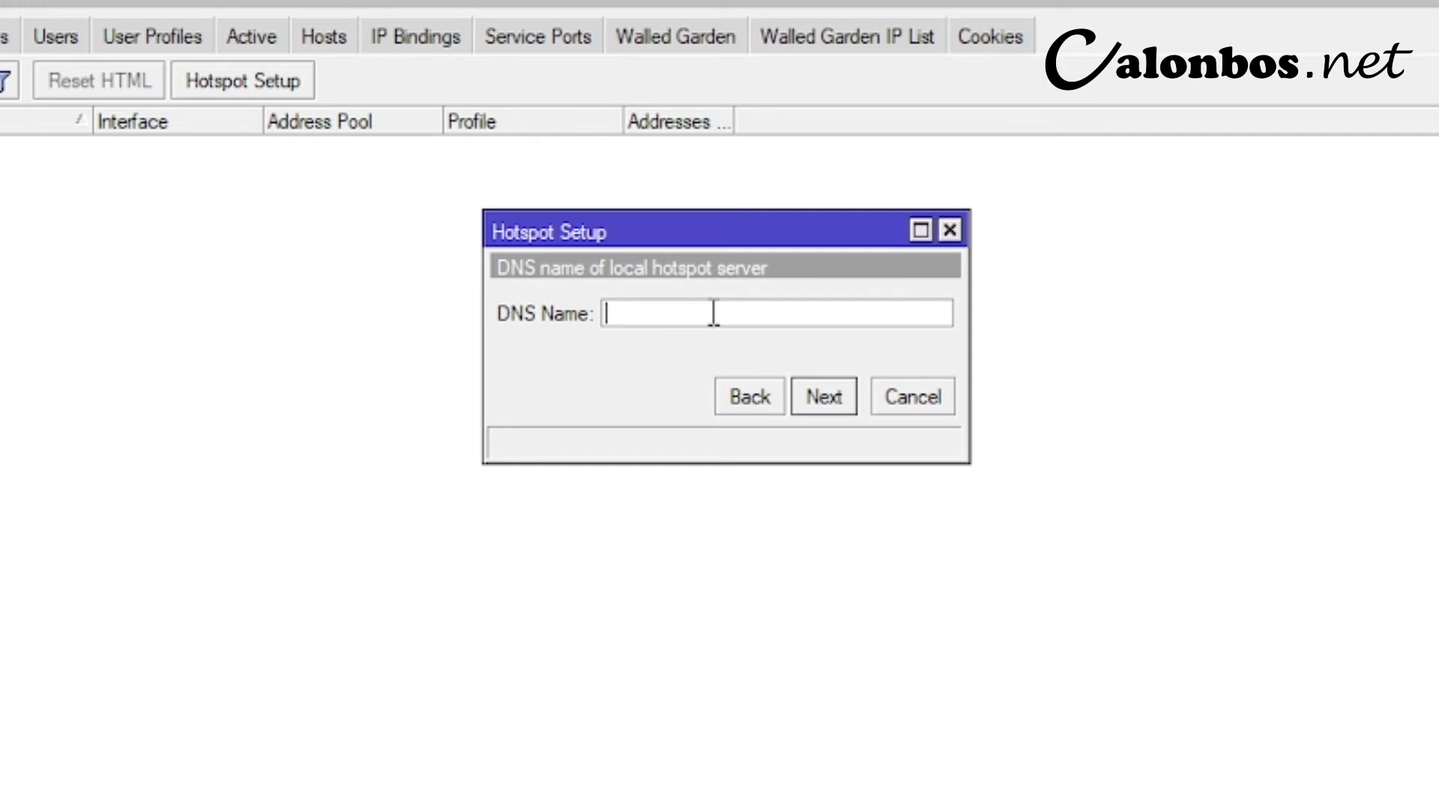
- Enter yumna.net as the hotspot DNS name
text(yumna.net)
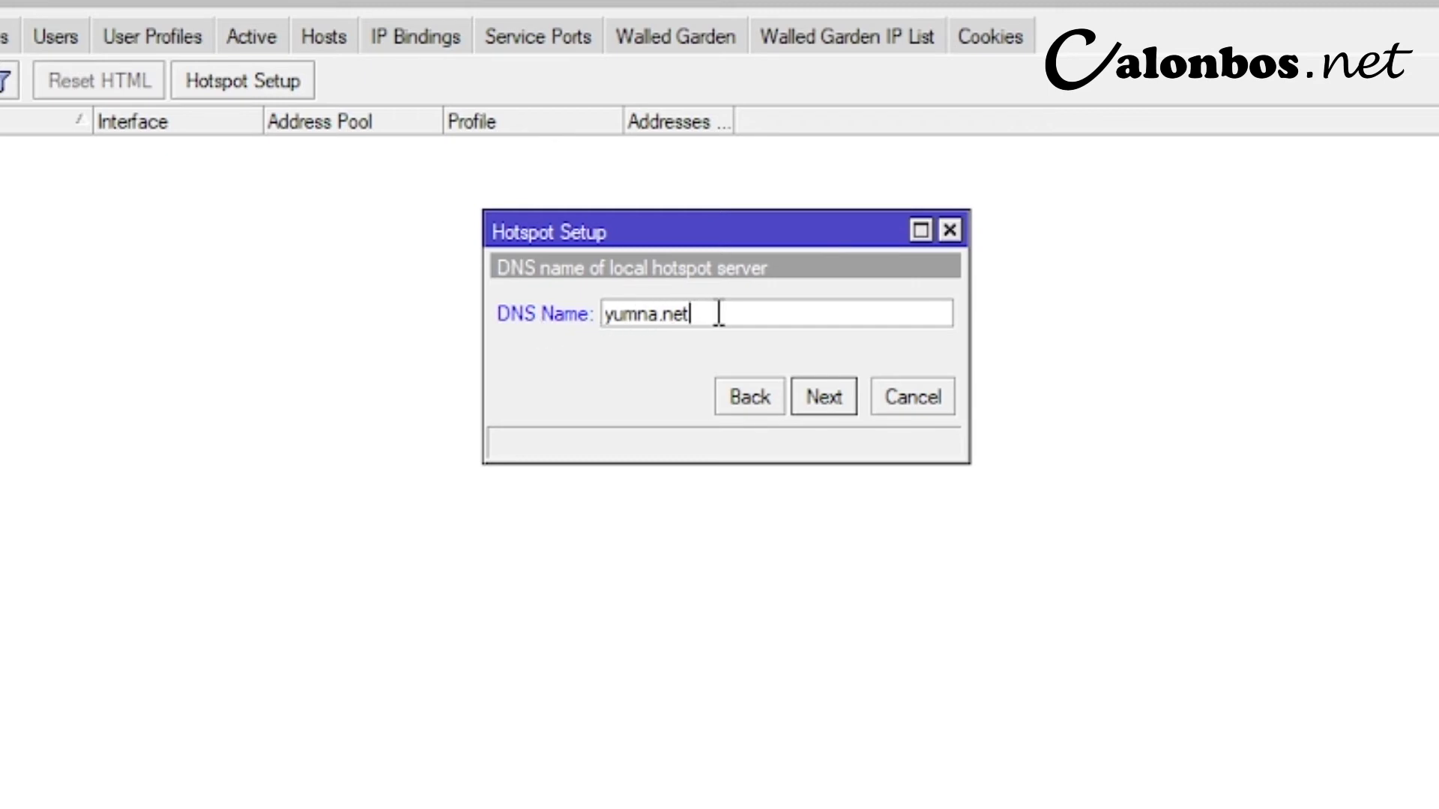
drag(718, 313, 605, 314)
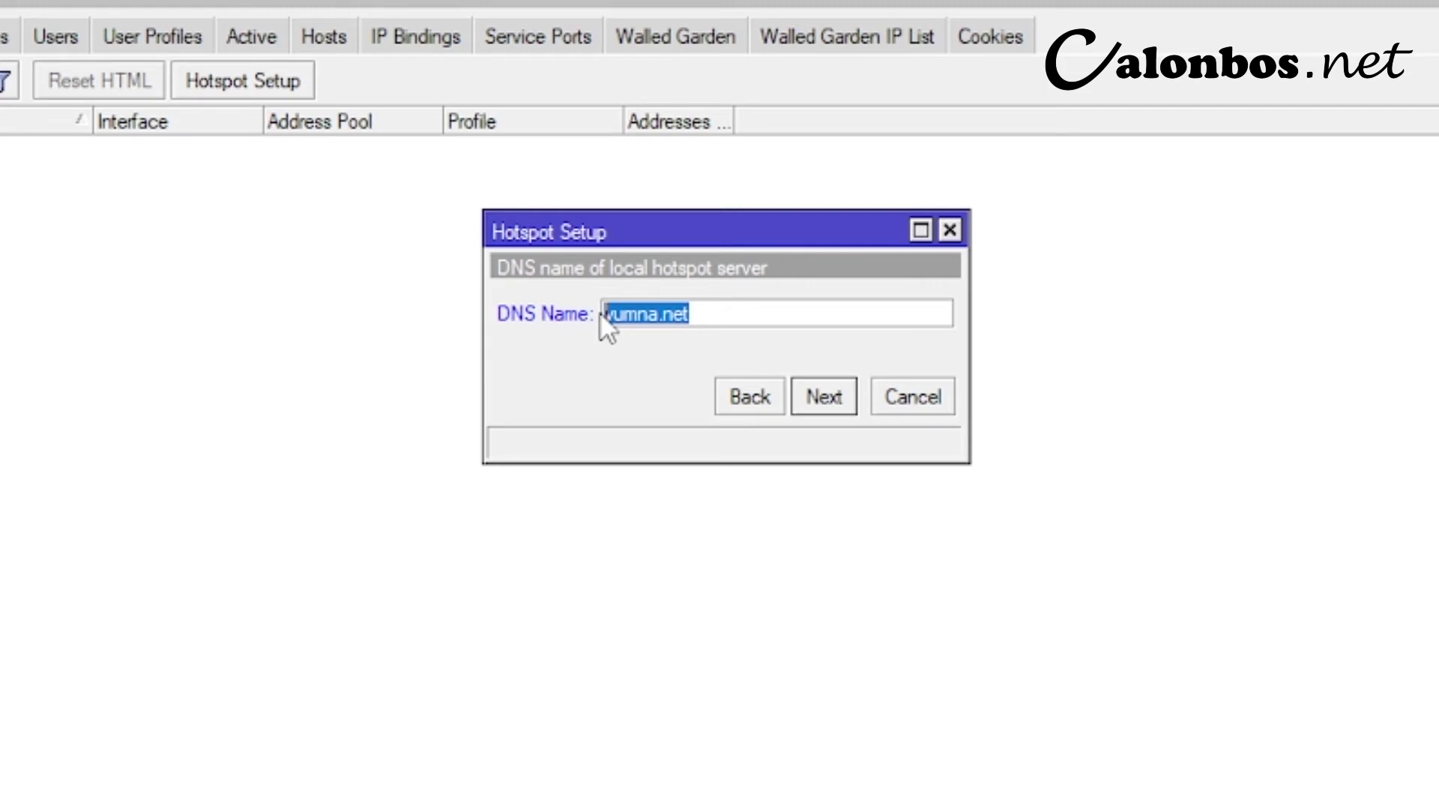
click(728, 315)
click(814, 397)
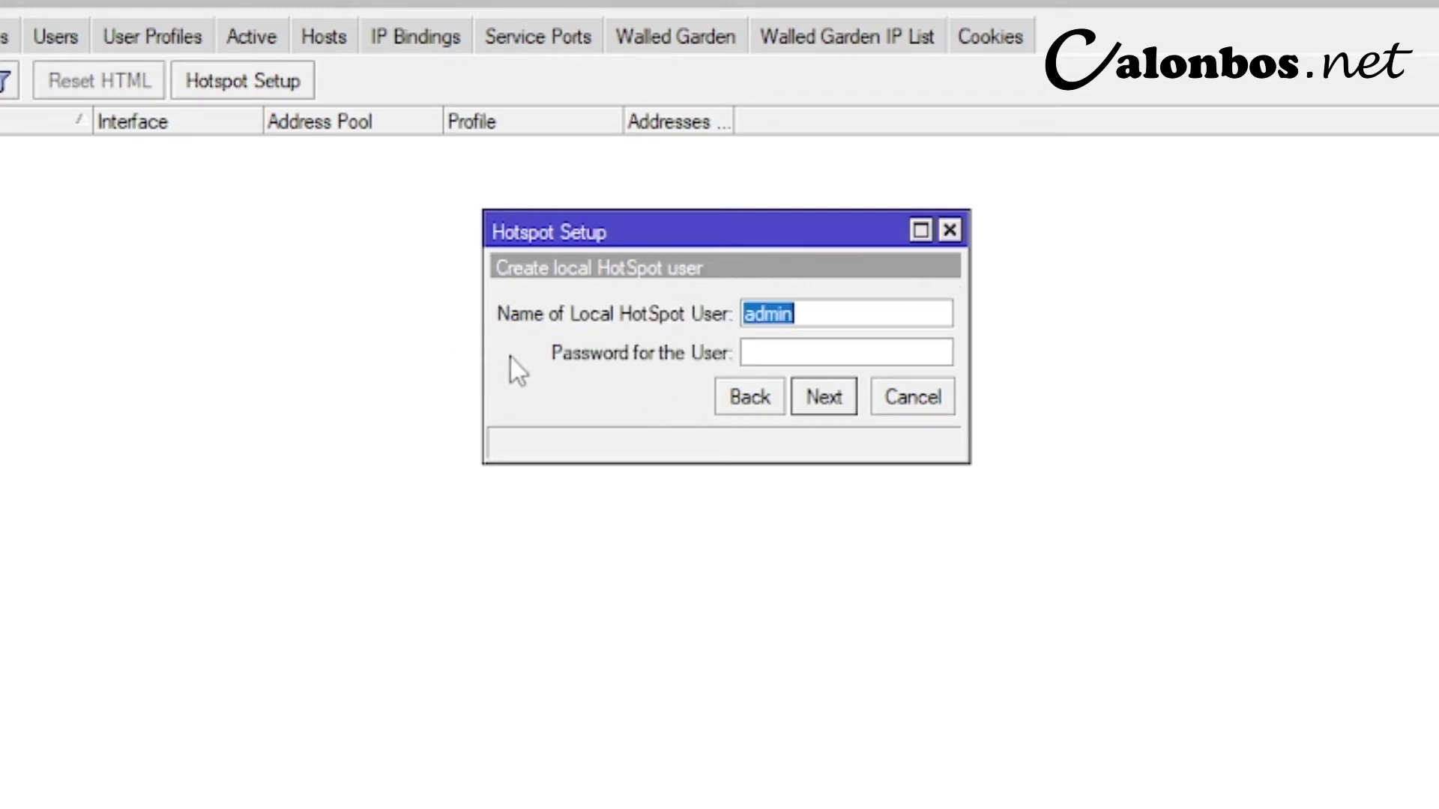
- Create the local hotspot user with its user name and password, and finish the wizard
drag(638, 232, 672, 249)
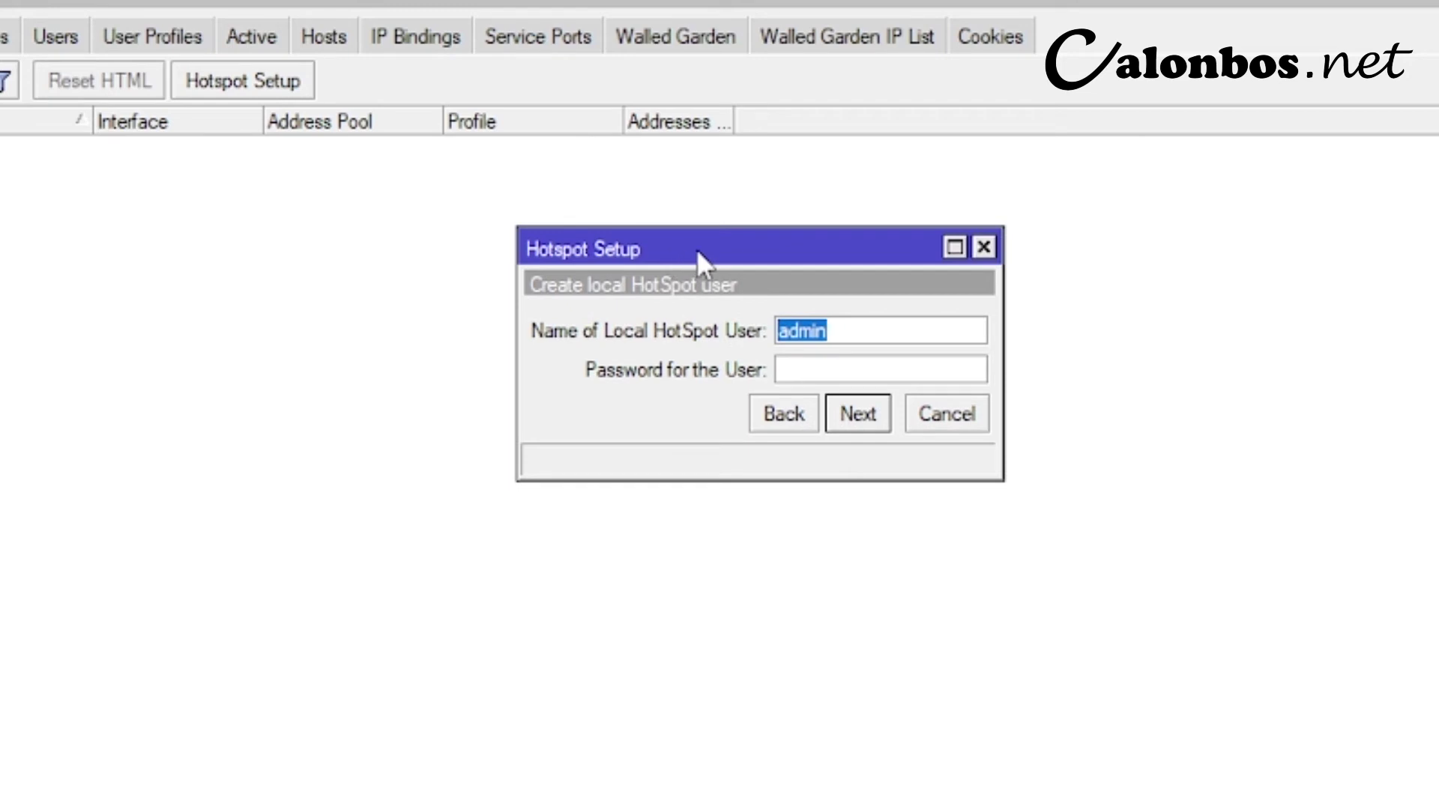
text(calonbos)
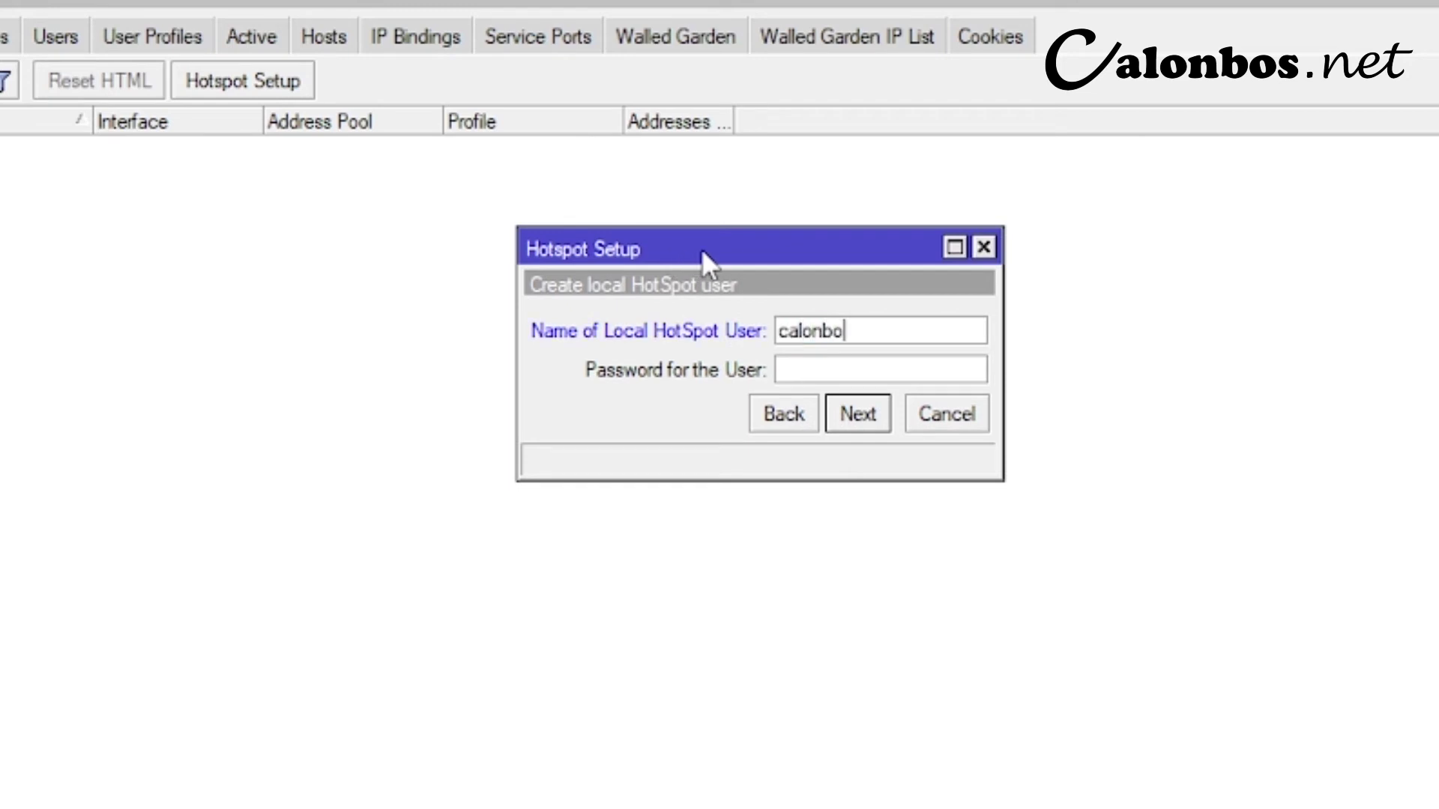
click(827, 376)
text(12345)
click(839, 424)
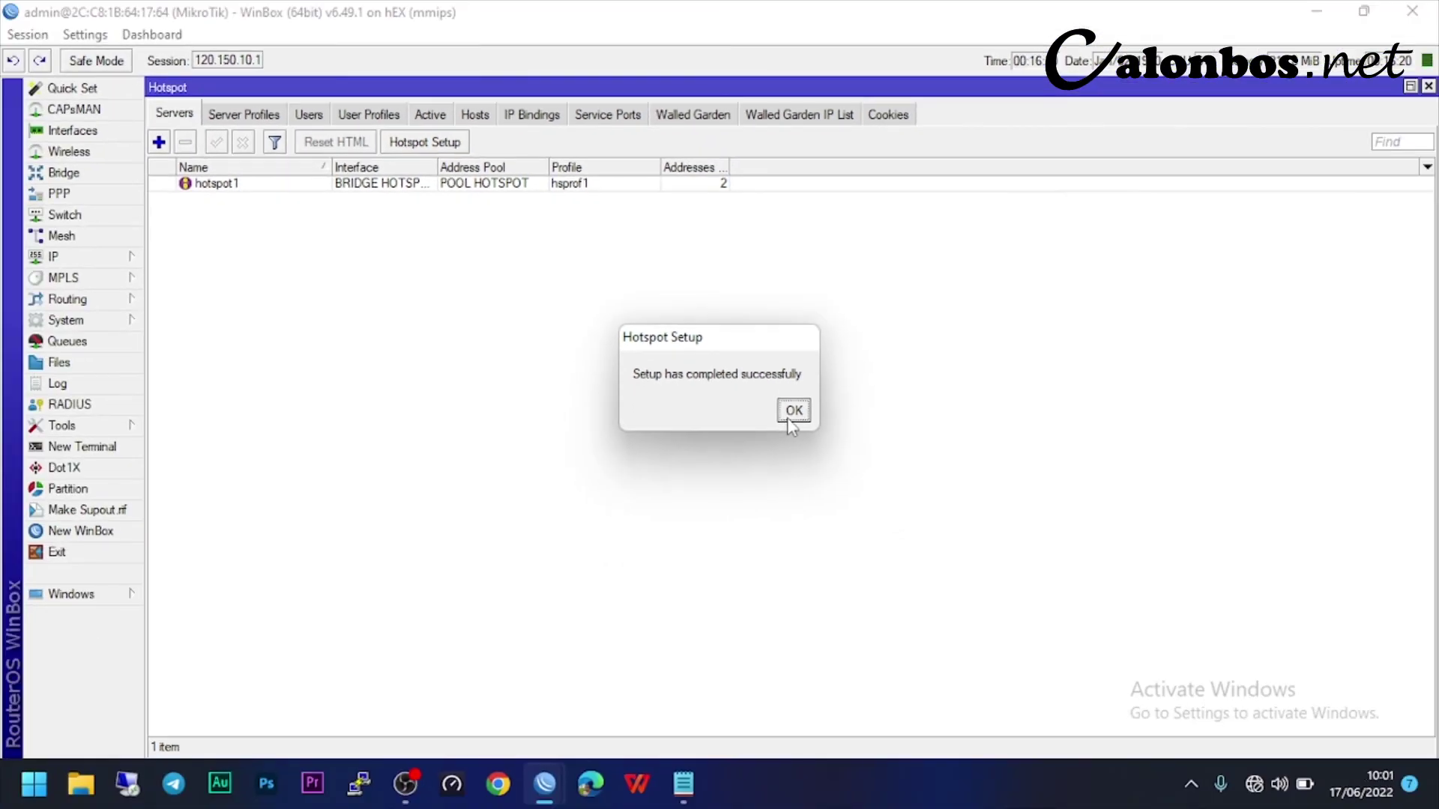
click(838, 514)
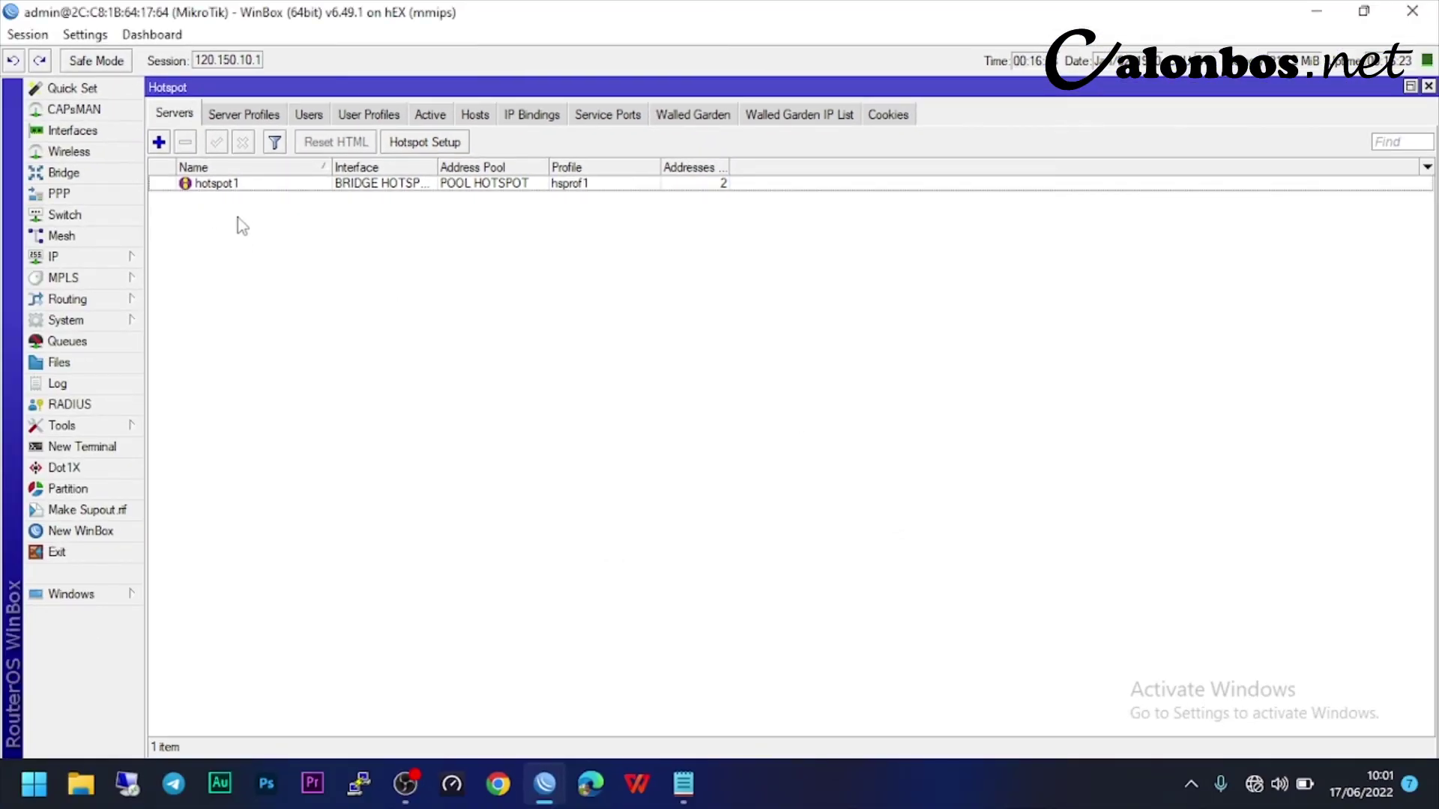
- Rename hotspot1 to SERVER HOTSPOT and set Addresses Per MAC to 1
click(232, 189)
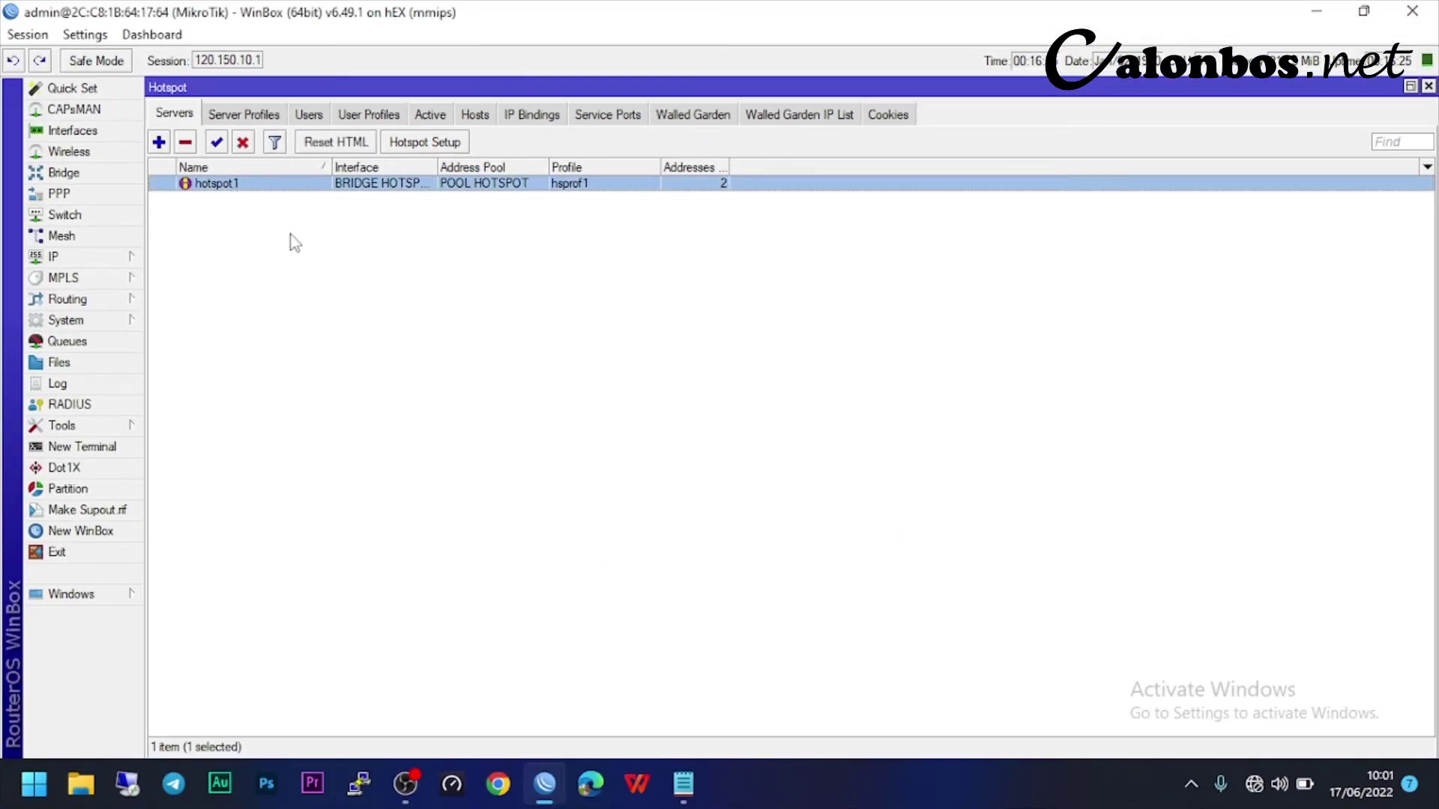
double_click(253, 186)
text(SERVER HOTSPOT)
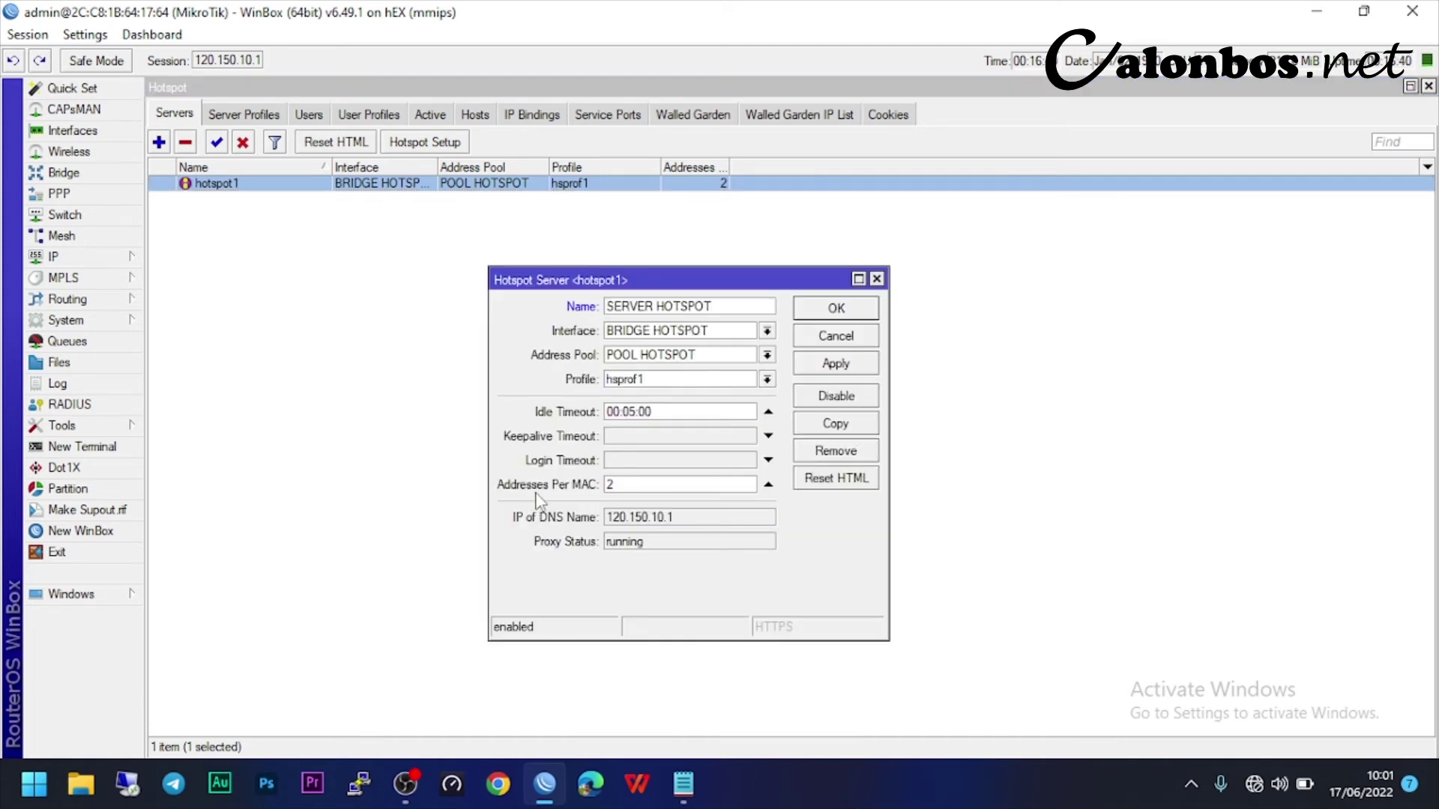
double_click(623, 489)
double_click(611, 484)
click(836, 364)
click(836, 310)
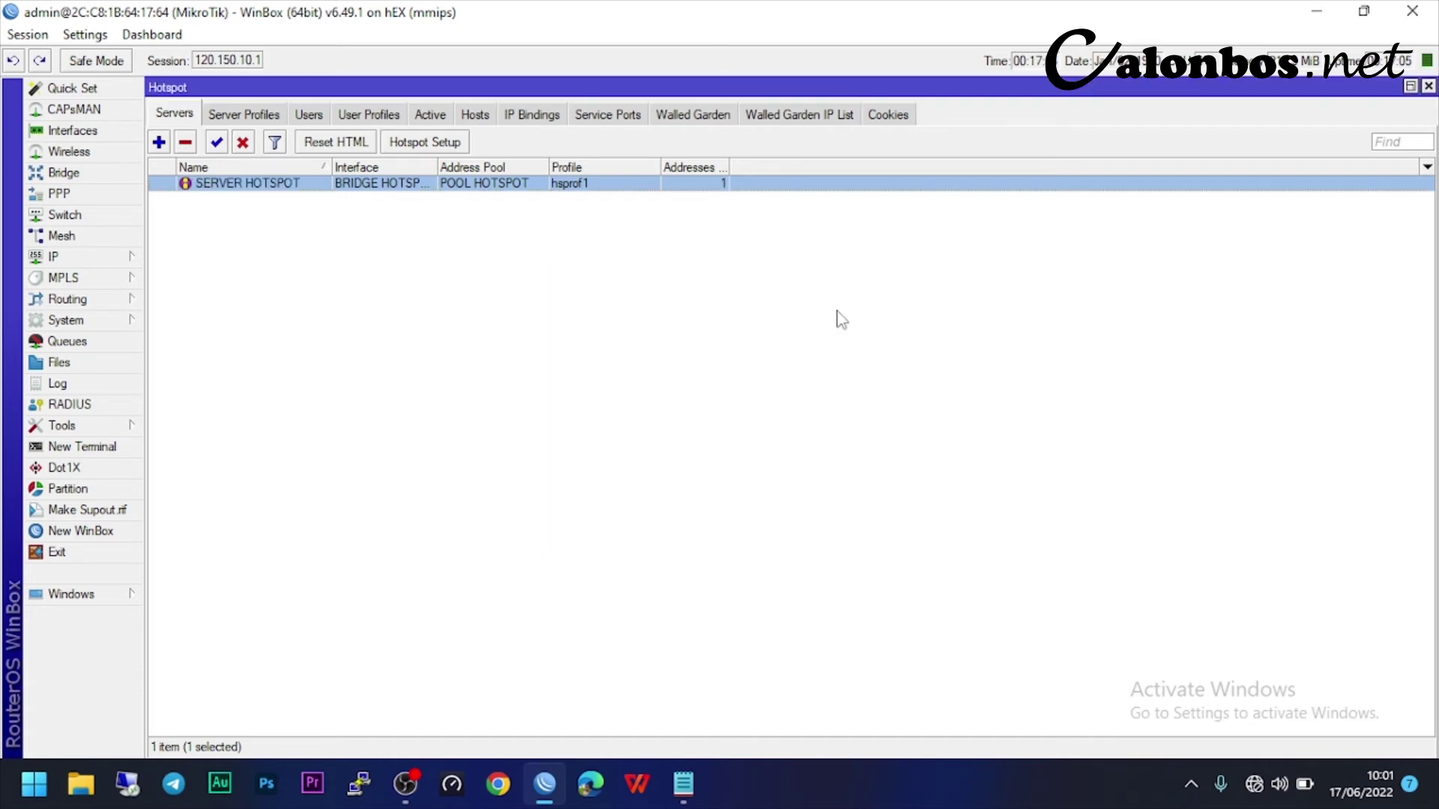
- Rename the hotspot server profile hsprof1 to 'PROFILE HOTSPOT'
click(271, 115)
click(210, 185)
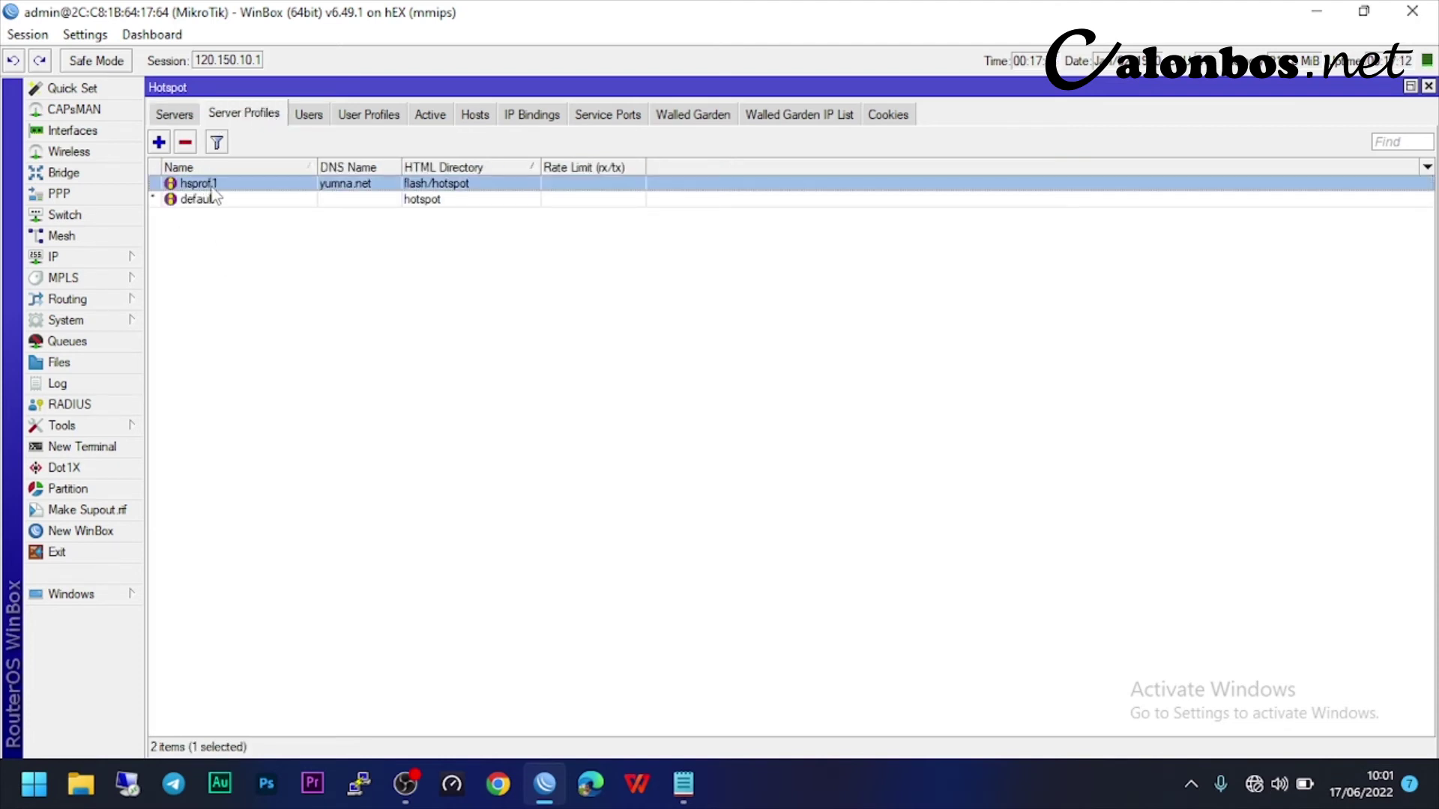
double_click(265, 184)
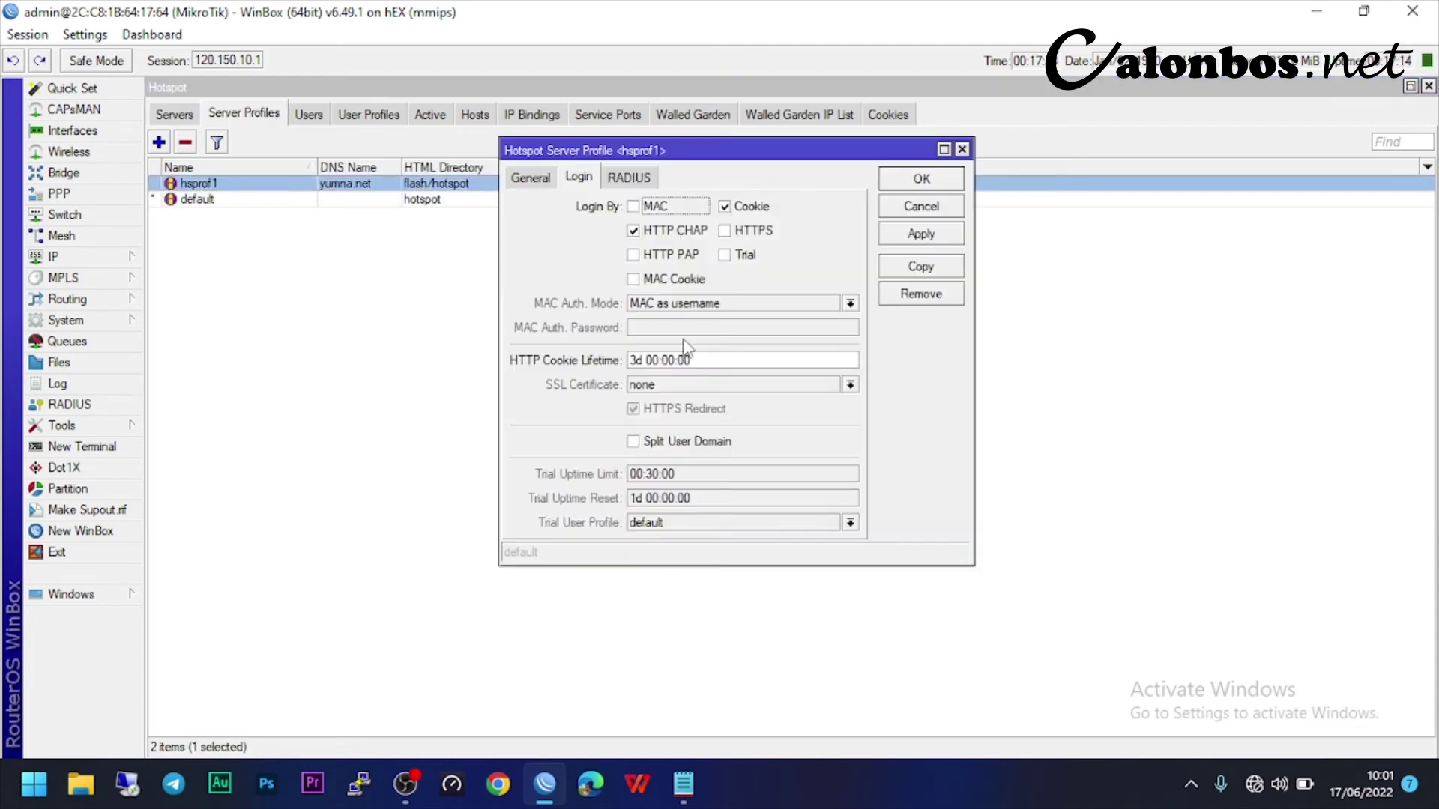
click(537, 180)
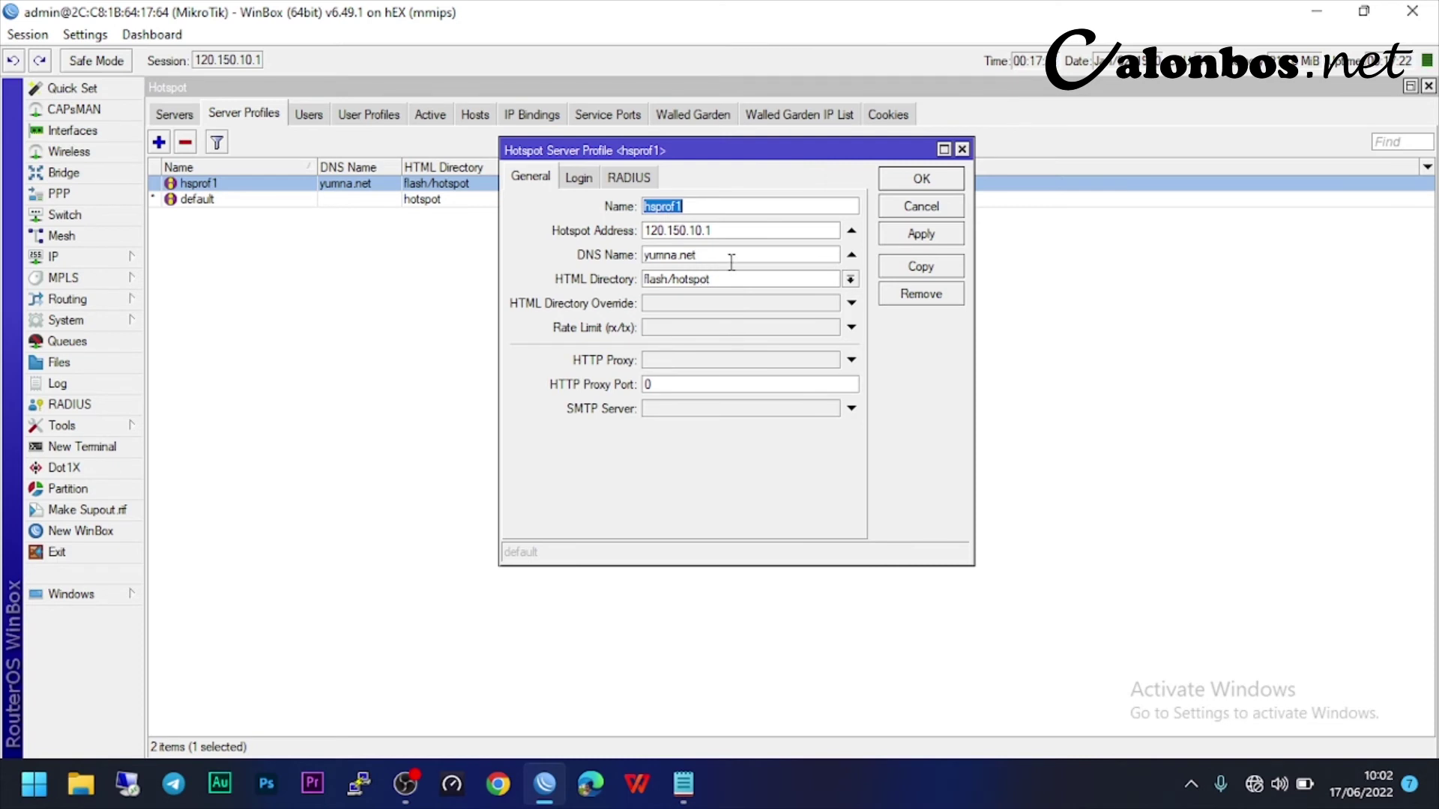
key(BackSpace)
text(PROFILE HOTSPOT)
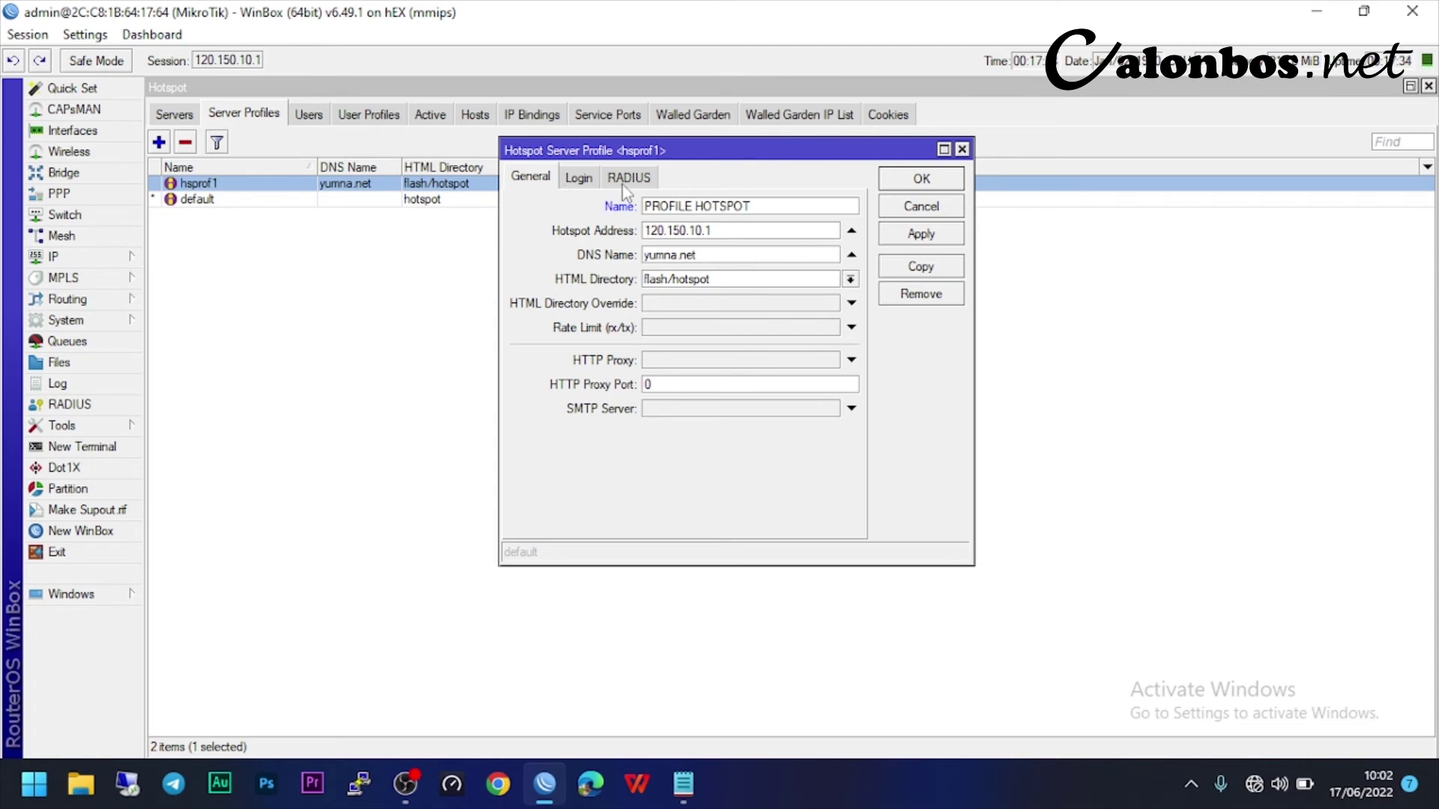
- Set the profile's login methods to HTTP CHAP, HTTP PAP and MAC Cookie, dropping Cookie, and save
click(579, 181)
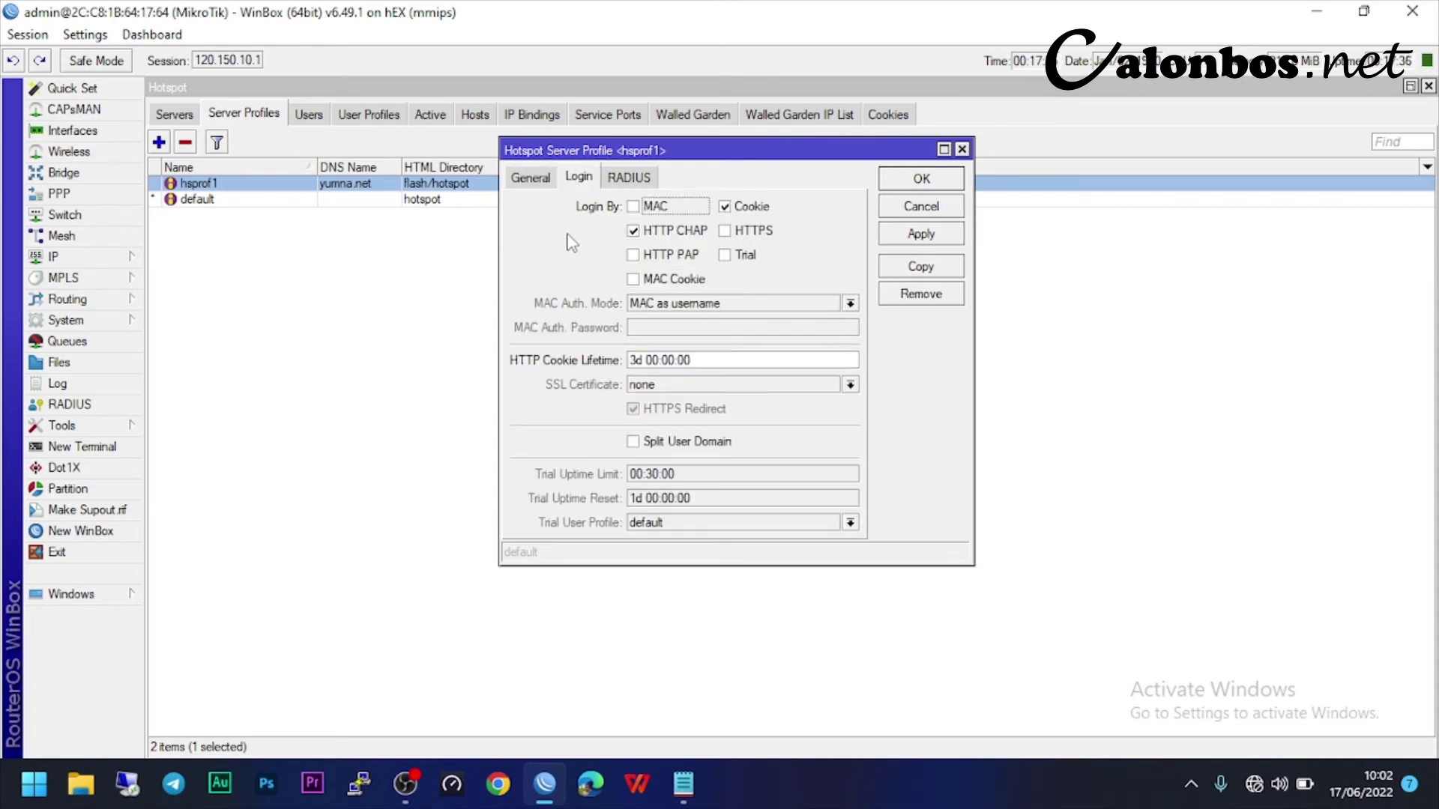
click(633, 255)
click(634, 279)
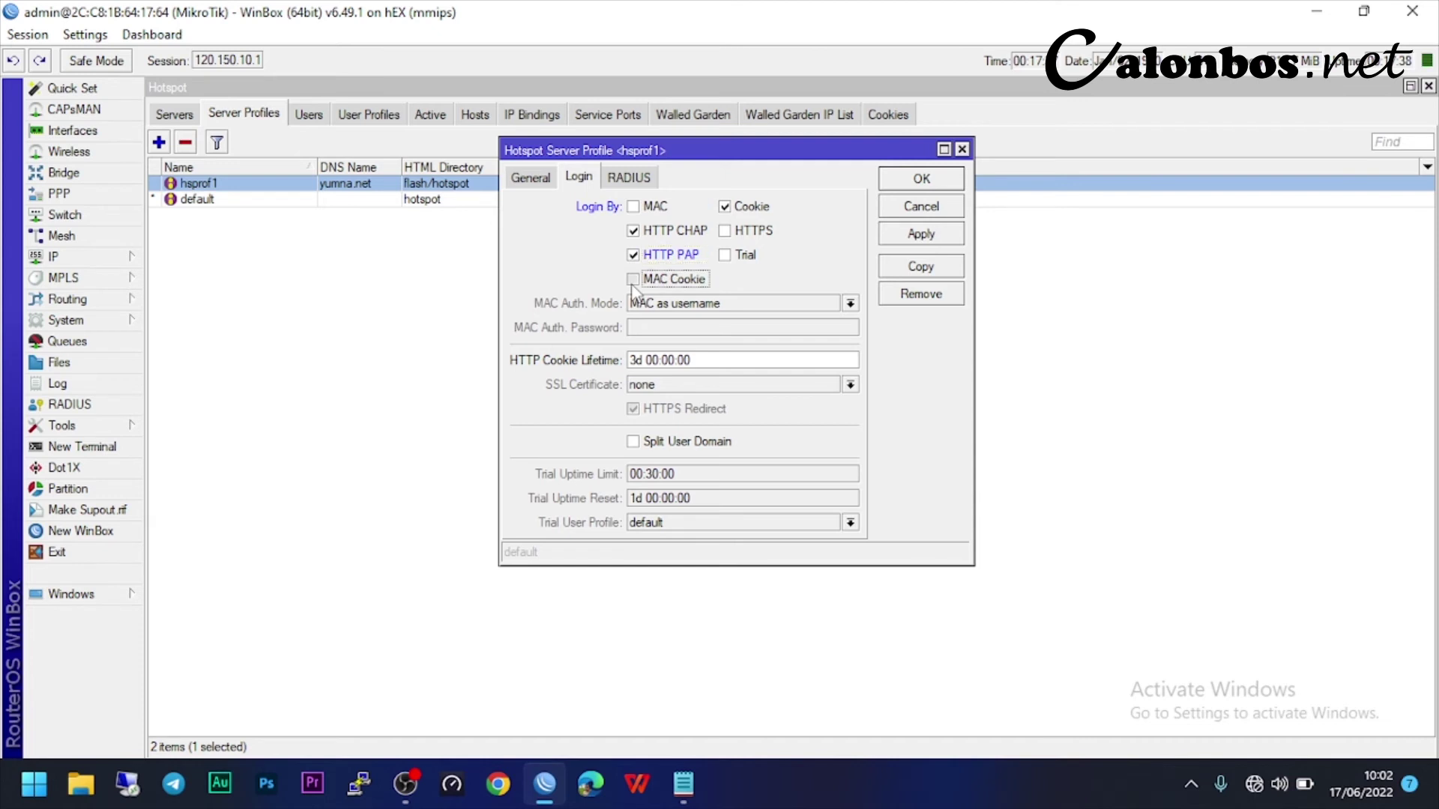
click(741, 206)
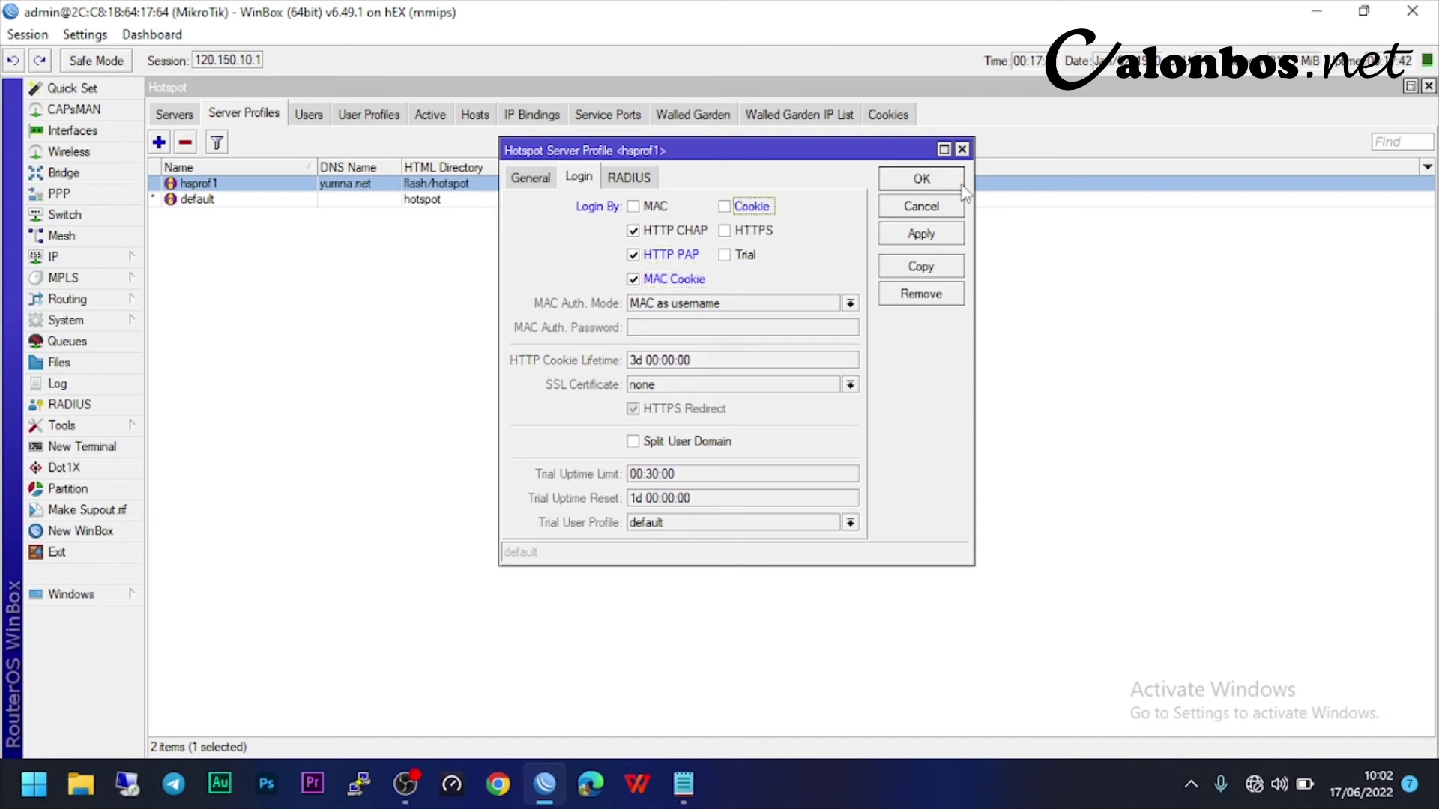
click(922, 234)
click(928, 179)
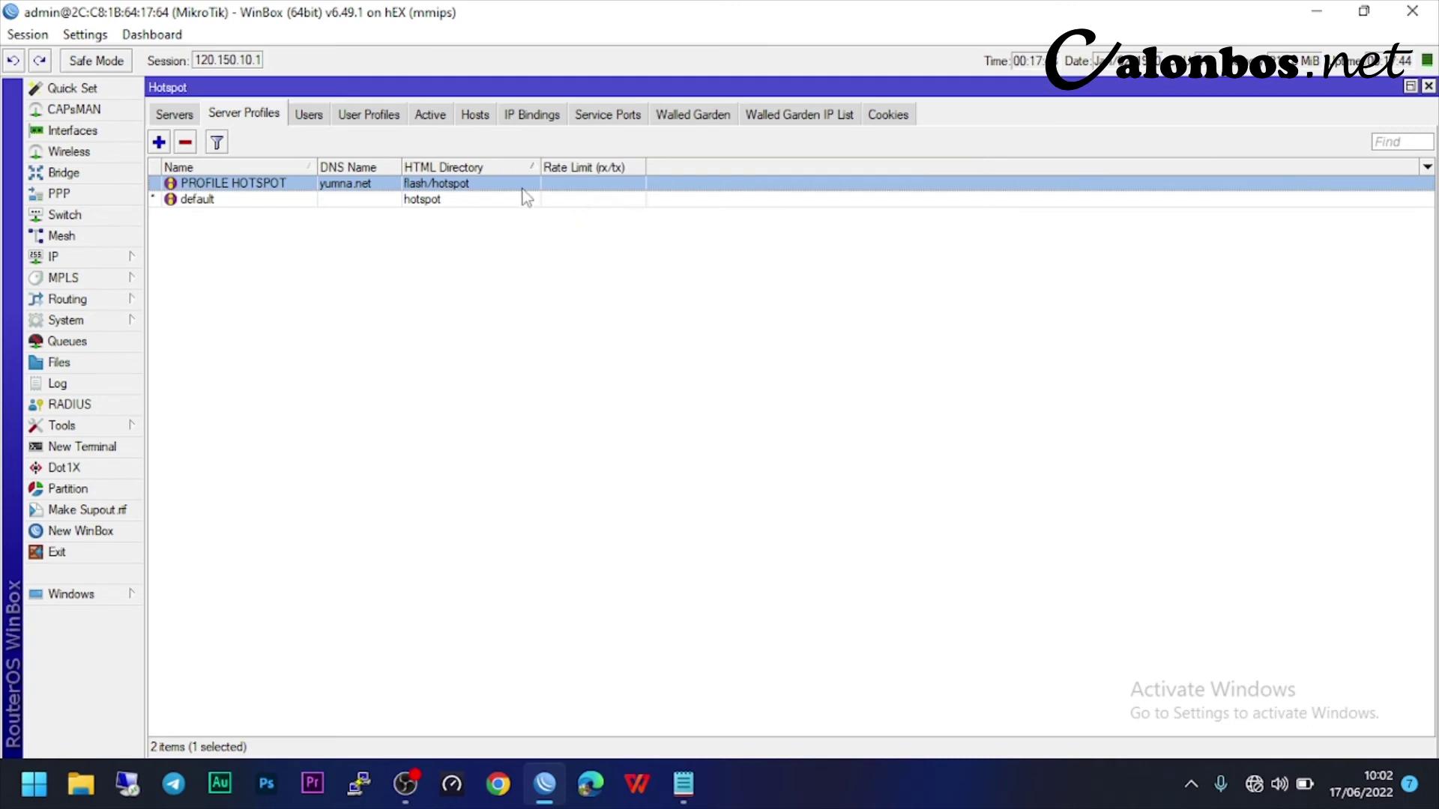
click(510, 782)
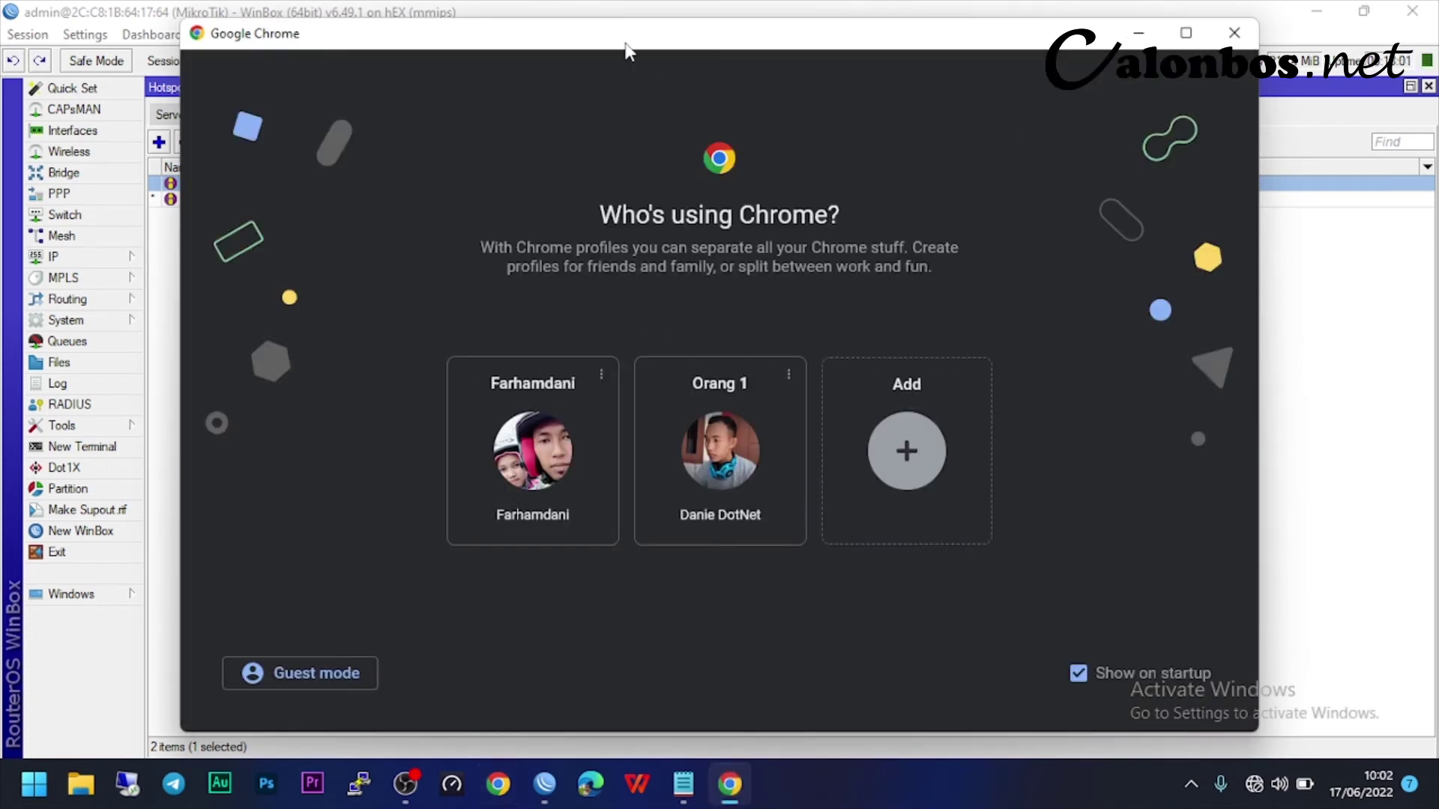
- Open Chrome with the first user profile and load the yumna.net hotspot login page
drag(611, 48, 674, 49)
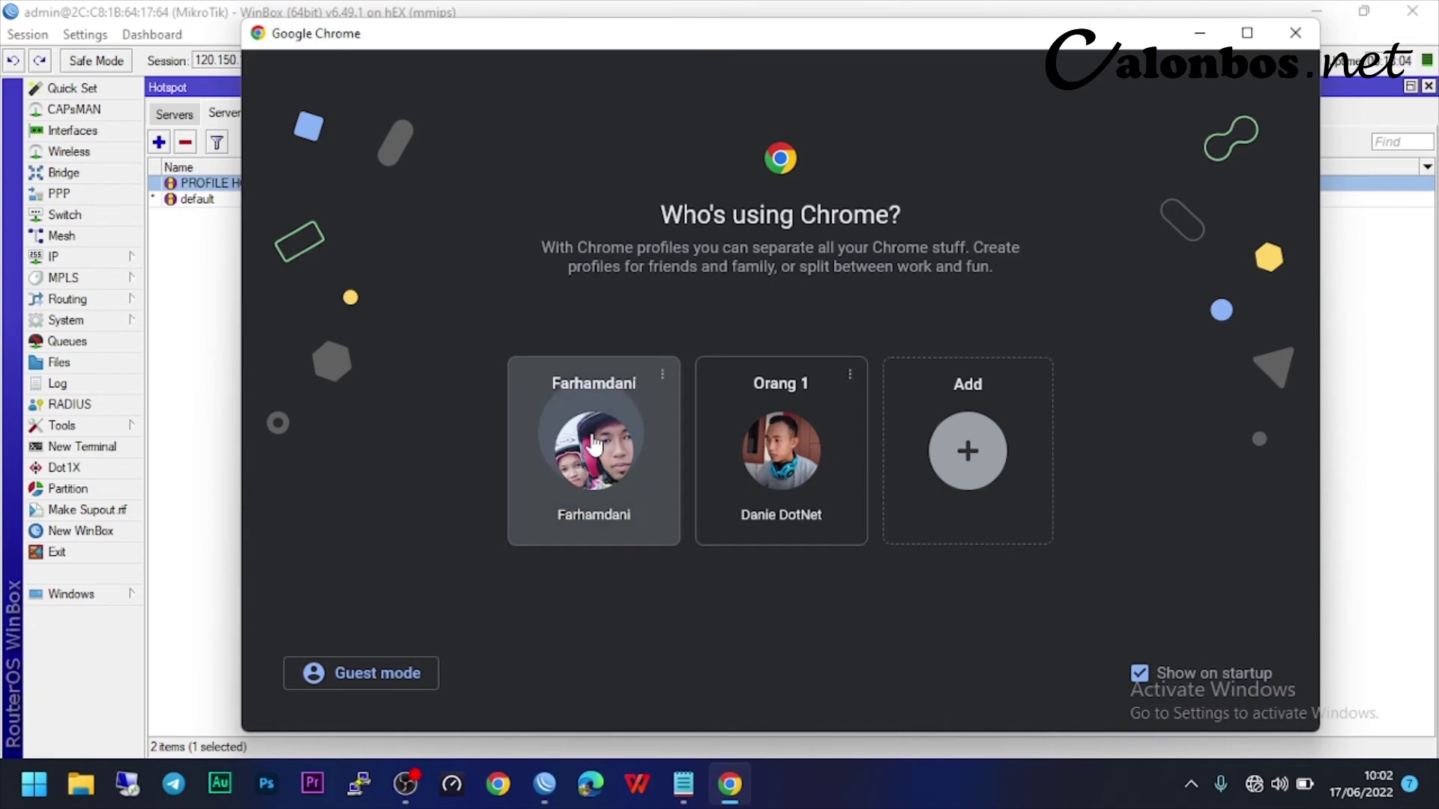
click(594, 449)
text(YU)
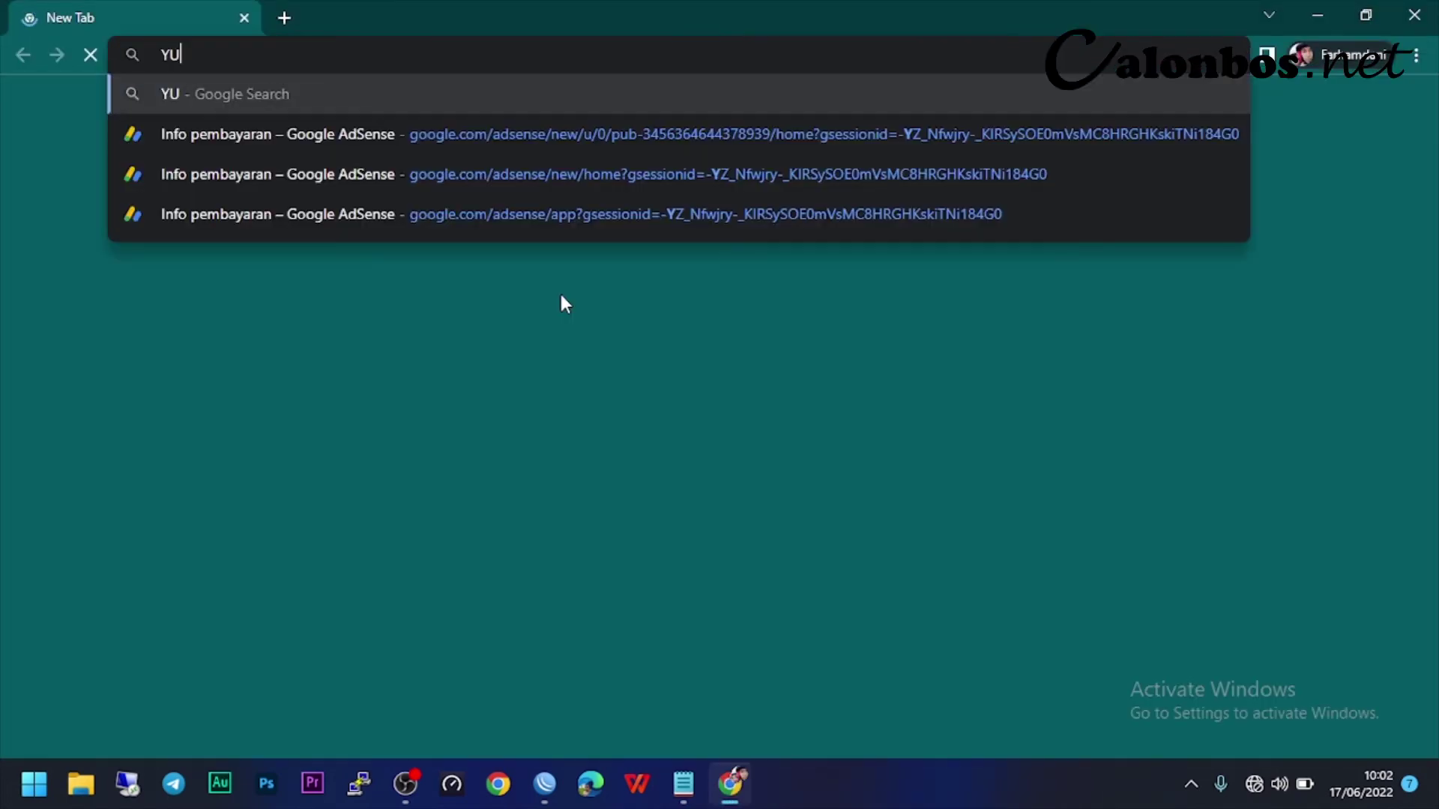
text(yu)
key(Return)
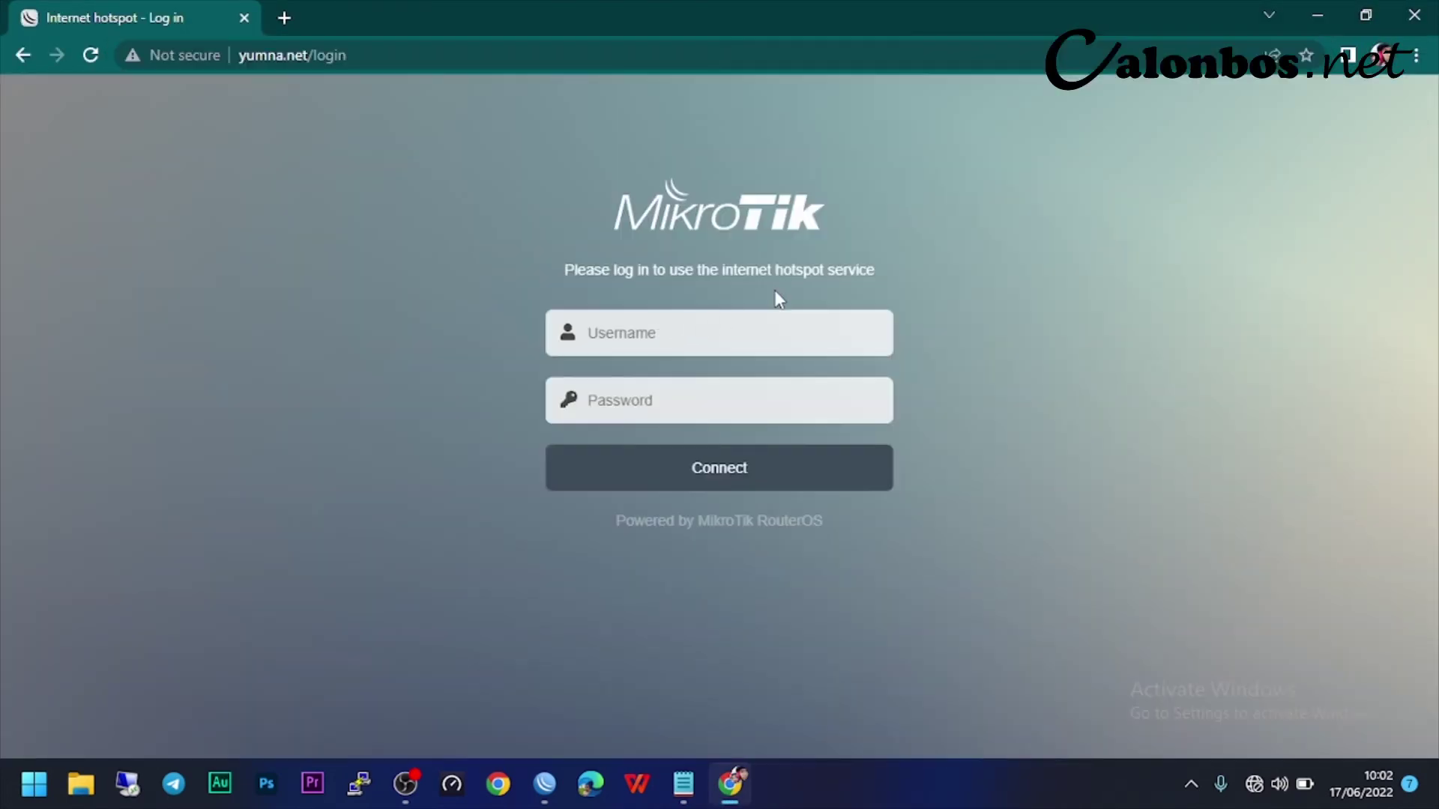
- Log in to the hotspot with the local user's username and password, then minimize Chrome
click(663, 340)
text(calobos)
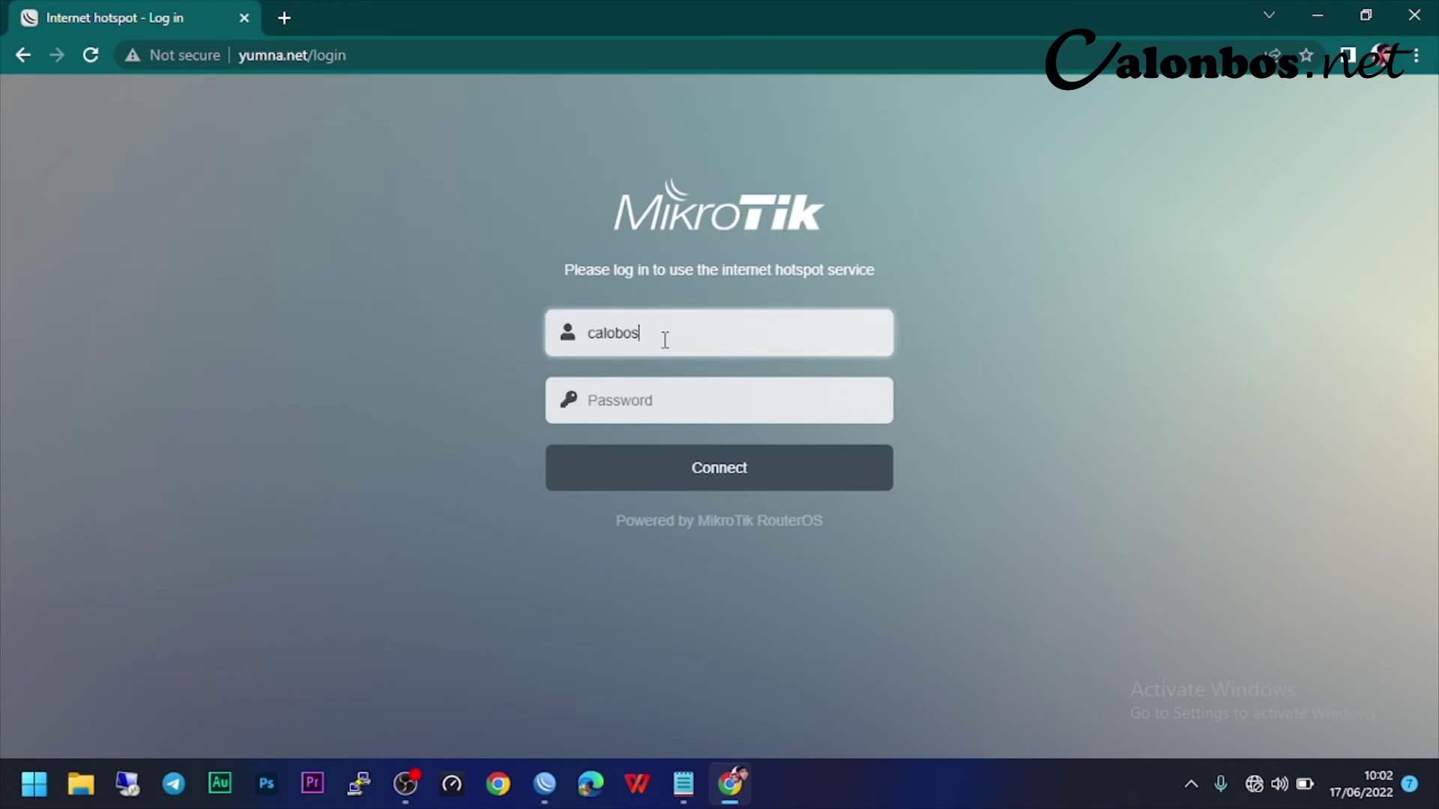
click(673, 413)
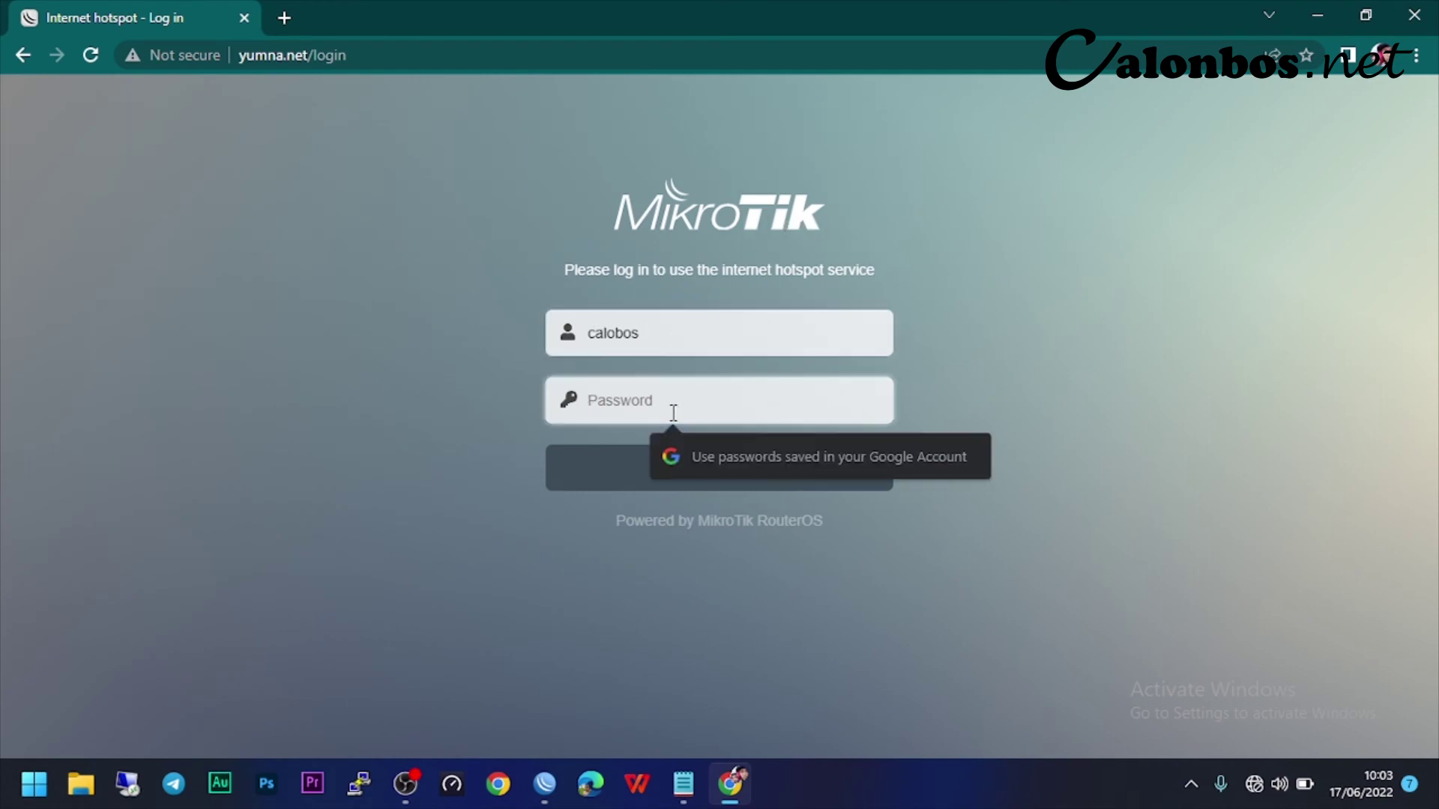
text(1234)
click(696, 471)
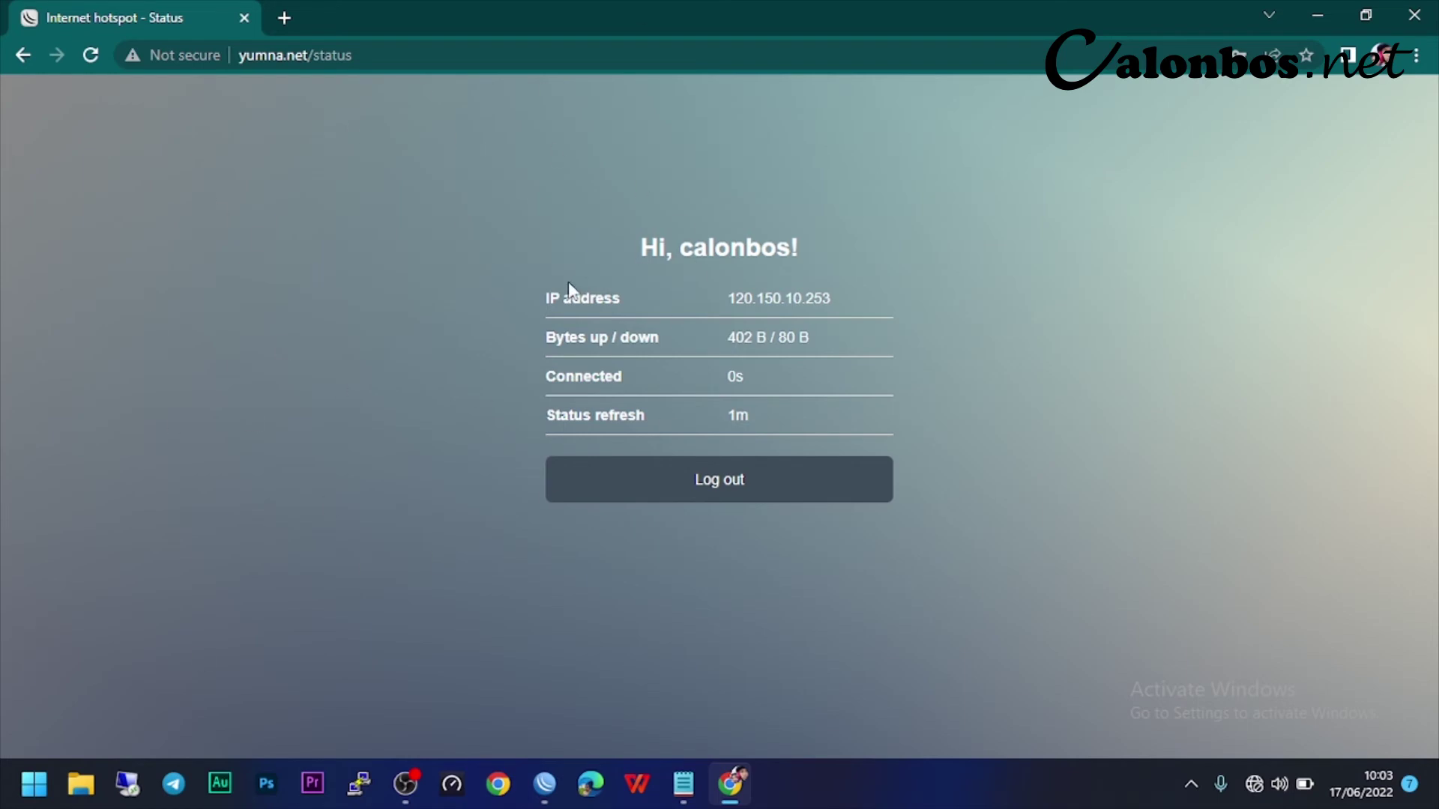
click(1325, 6)
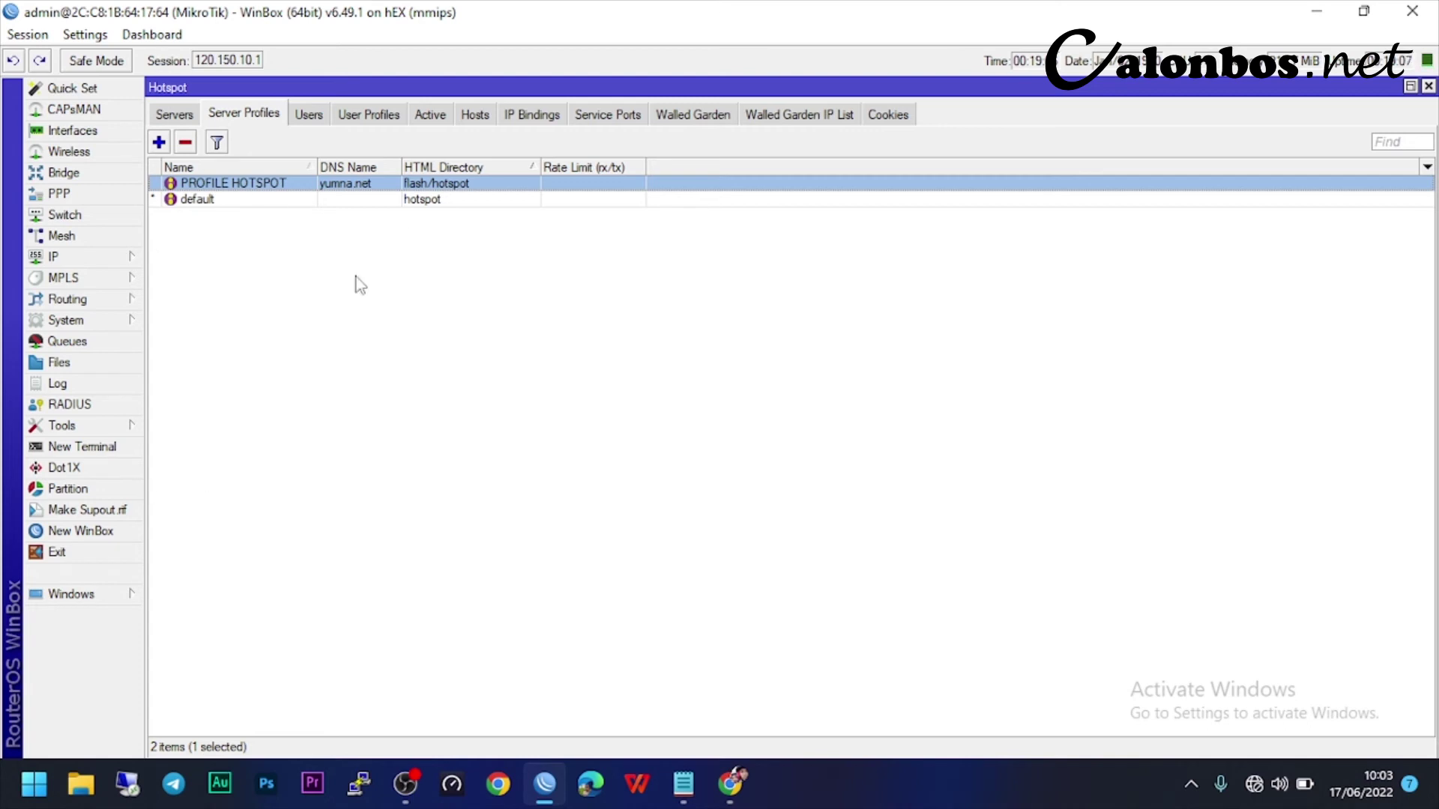
- Create a new scheduled task named REBOOT in System > Scheduler
click(113, 320)
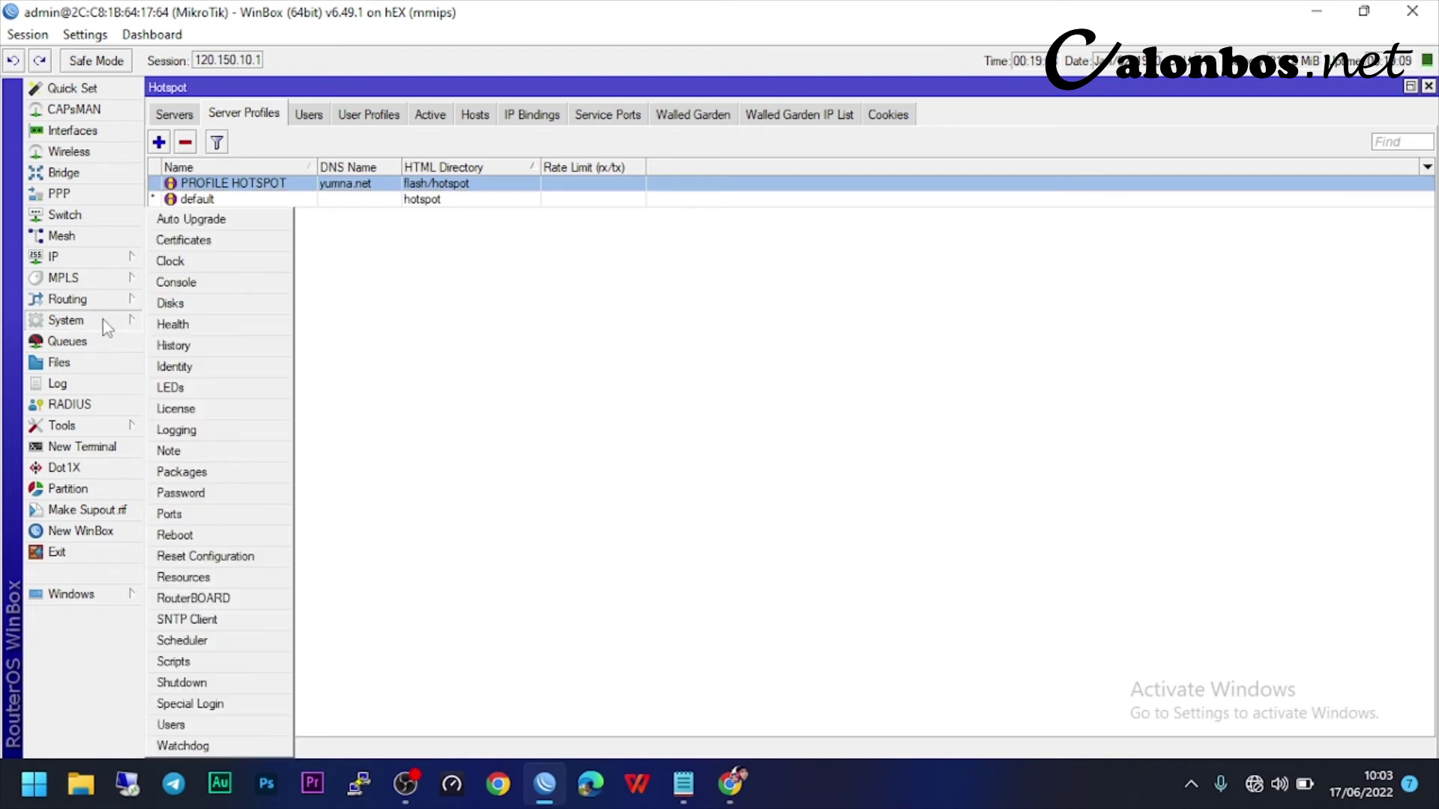
click(205, 641)
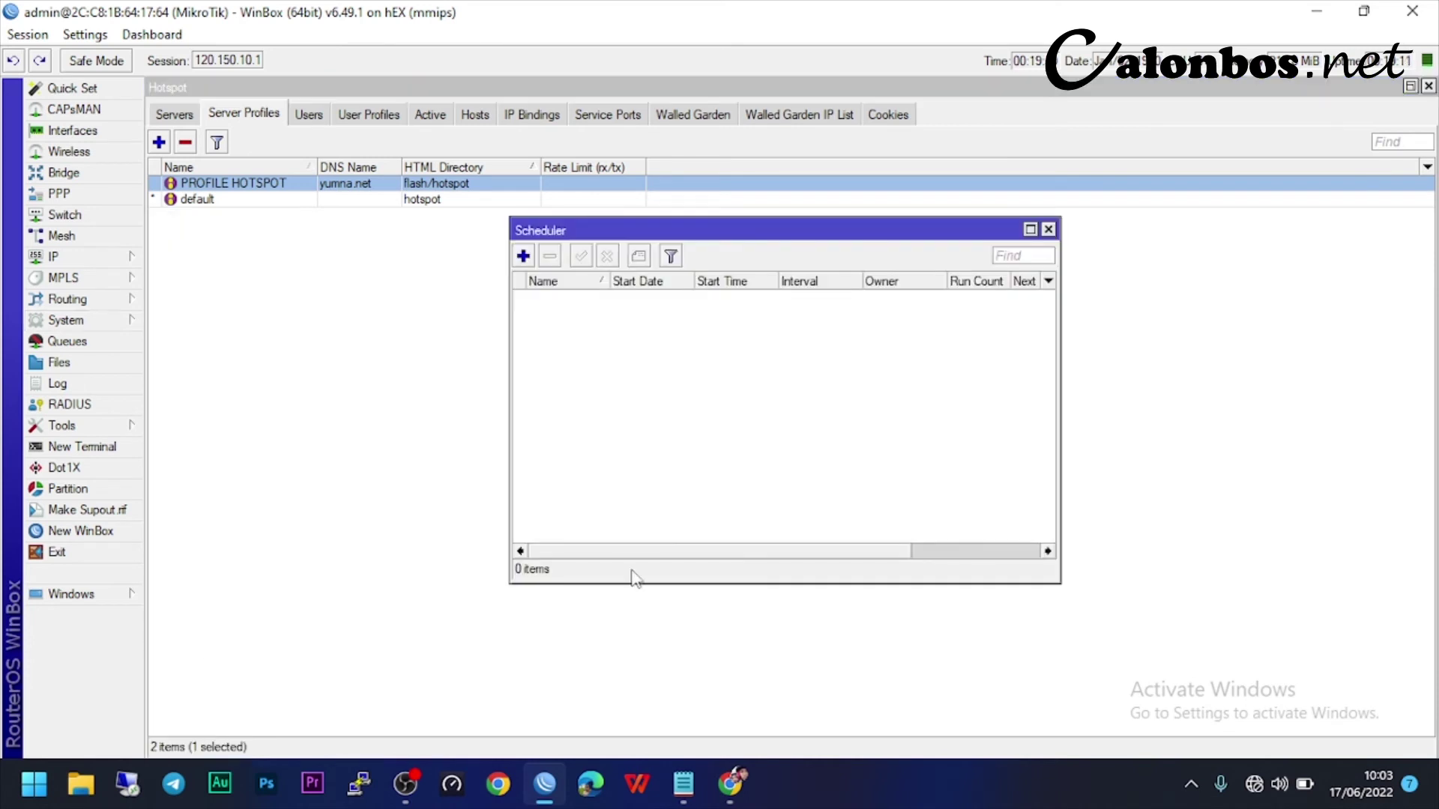
click(523, 257)
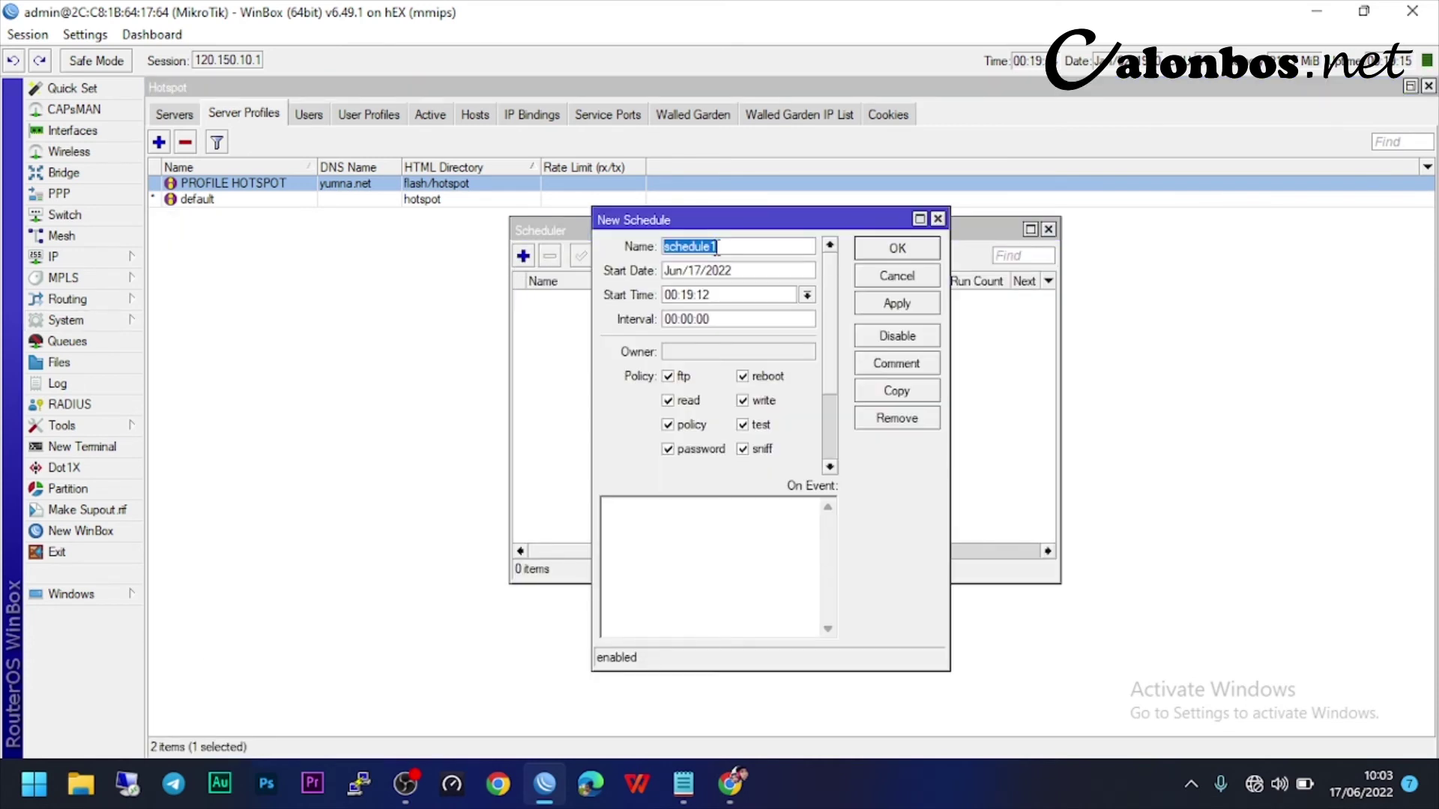
text(REBOOT)
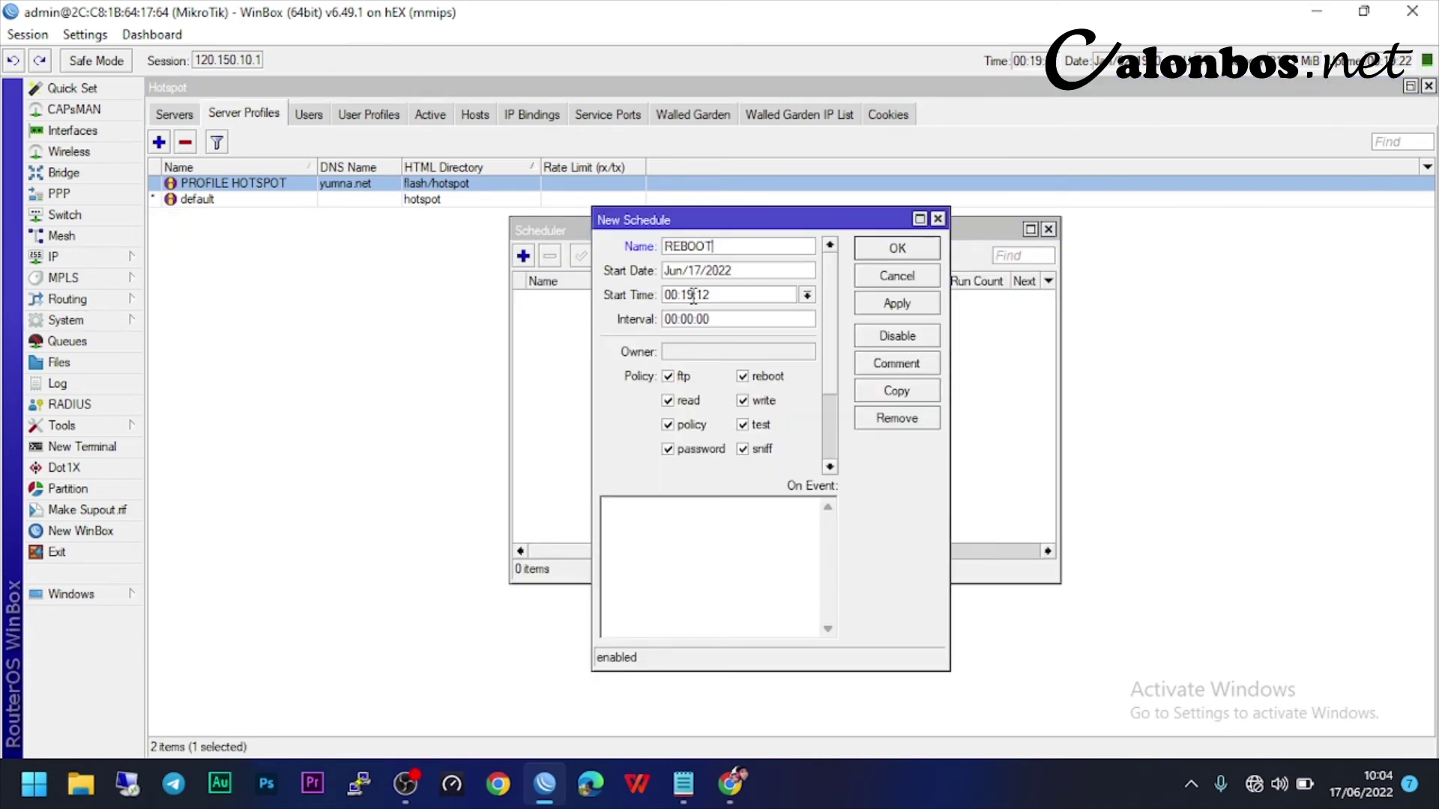
- Set the REBOOT task's start time to 03:30:00 and its interval to 1d
click(667, 296)
key(BackSpace)
text(3)
key(Right)
key(Right)
key(BackSpace)
key(Delete)
text(30)
text(:00)
text(1D)
key(BackSpace)
text(d)
- Make the task run '/system reboot' and save the schedule
click(659, 530)
text(/system reboot)
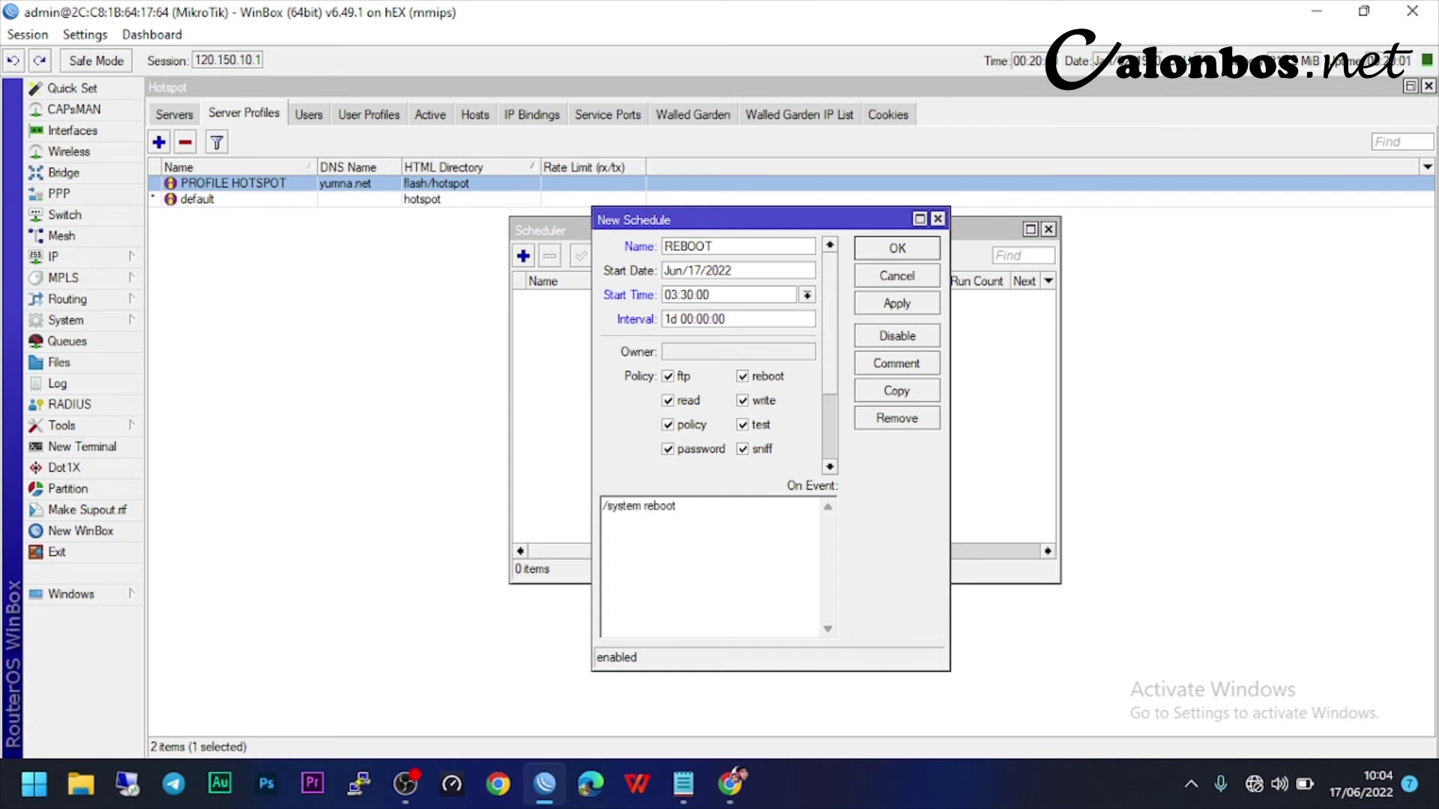
click(914, 301)
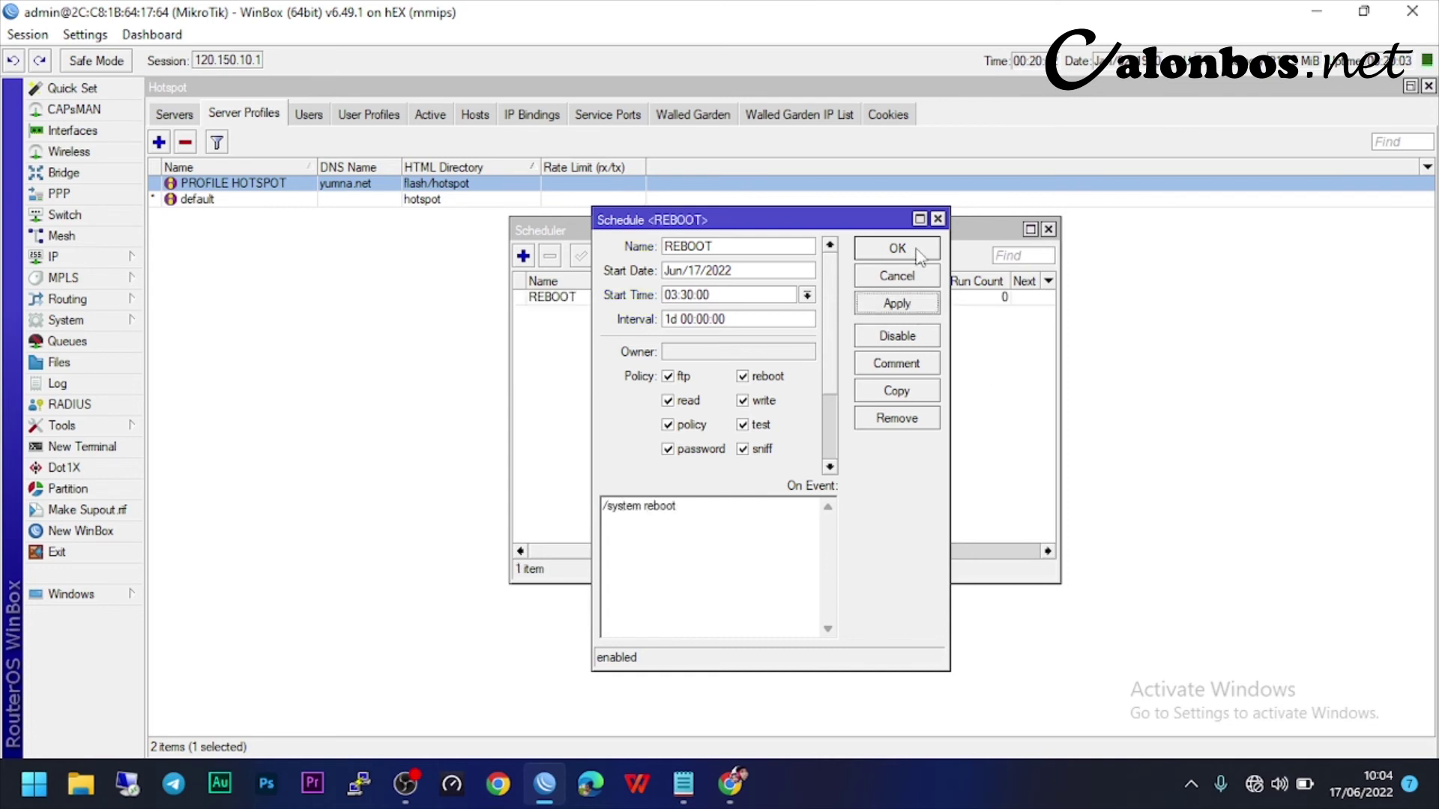
click(921, 248)
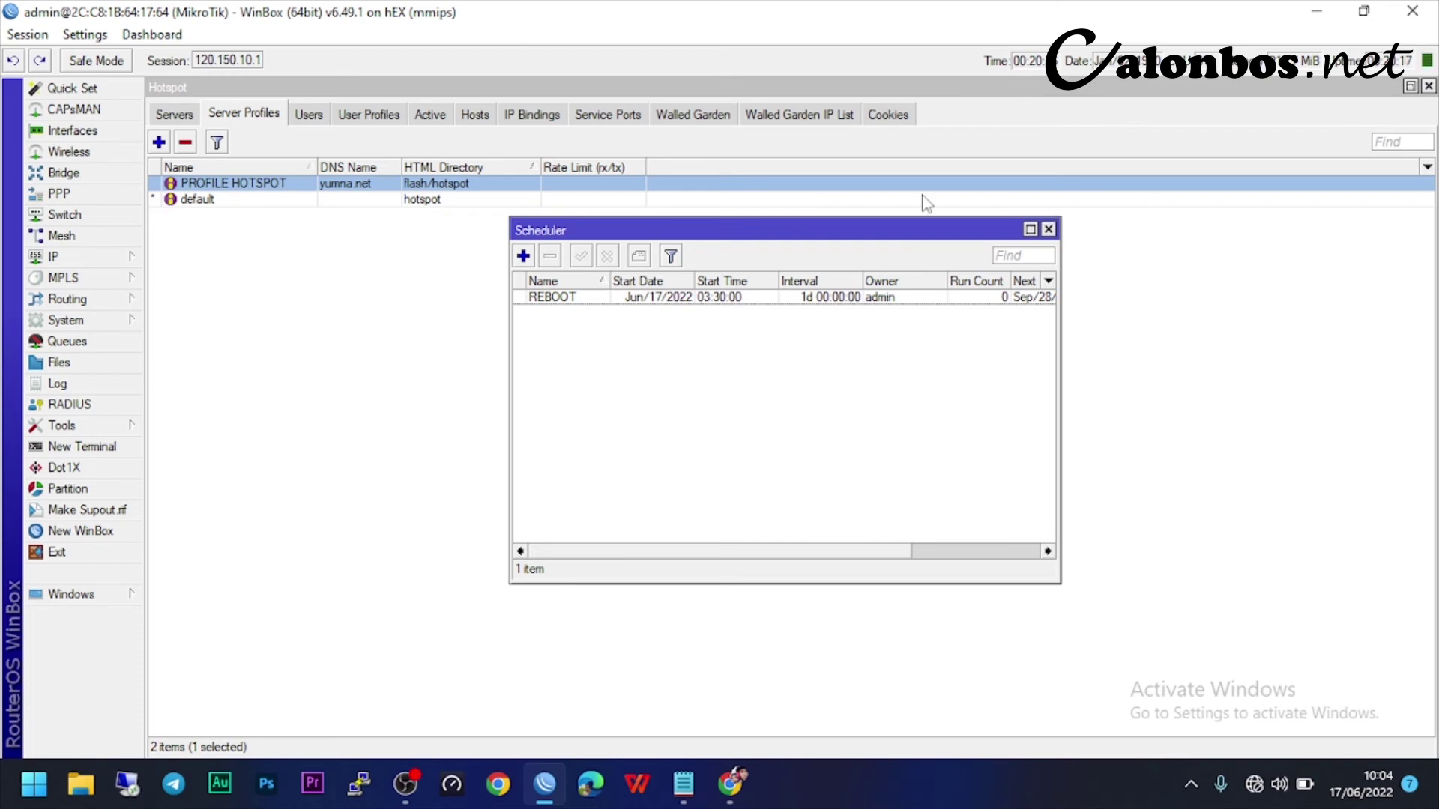
- Open the router Clock settings and turn off Time Zone Autodetect
click(109, 322)
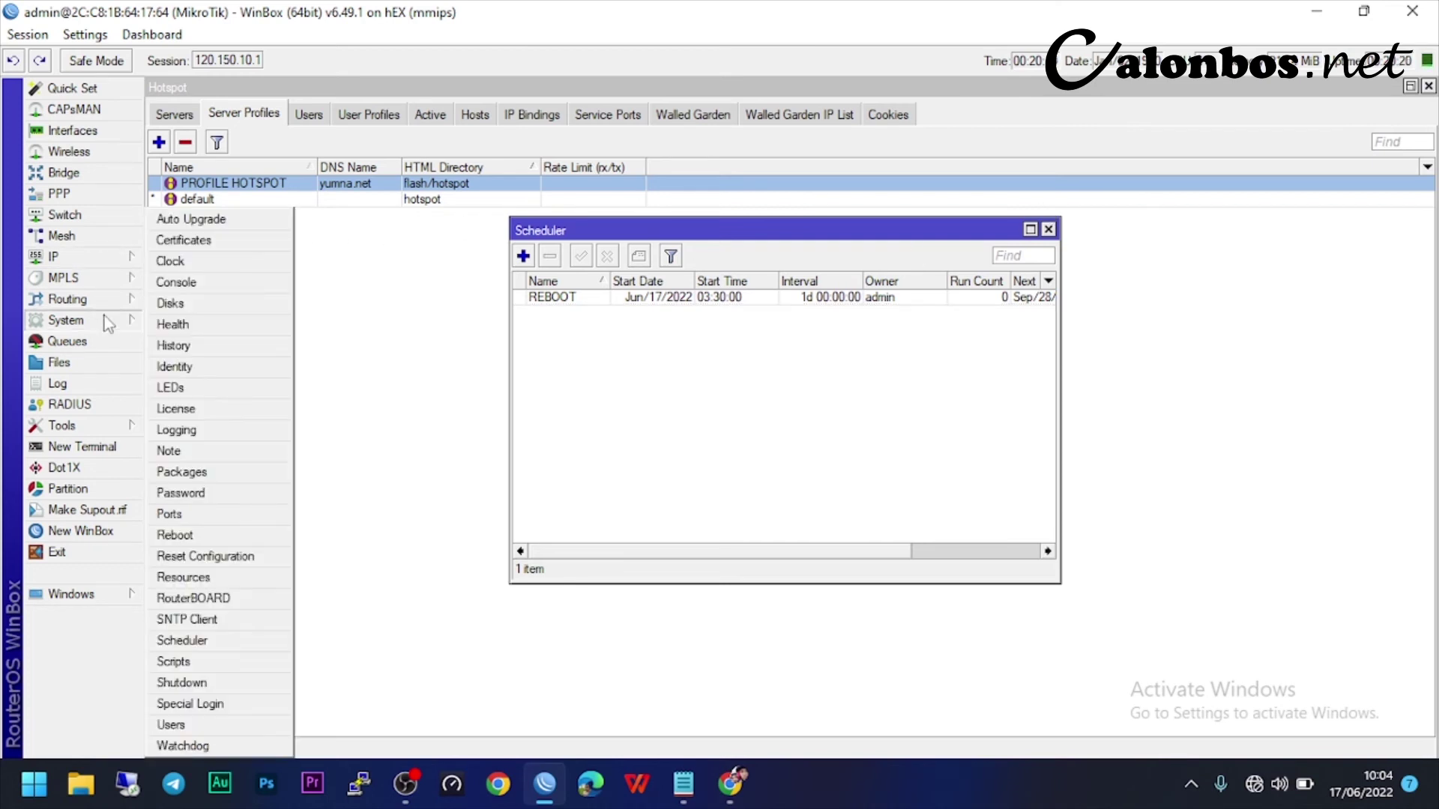
click(173, 266)
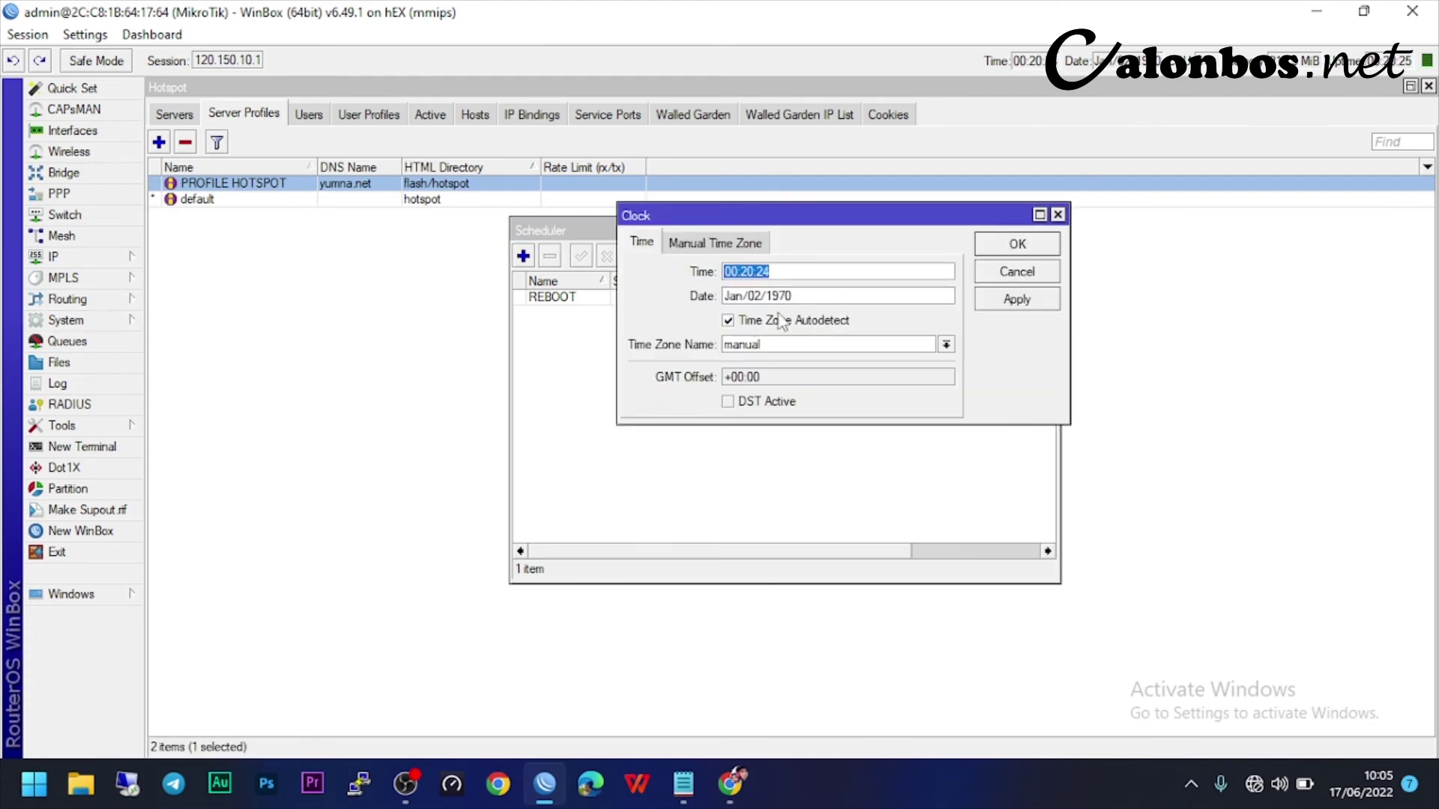
click(734, 322)
click(731, 322)
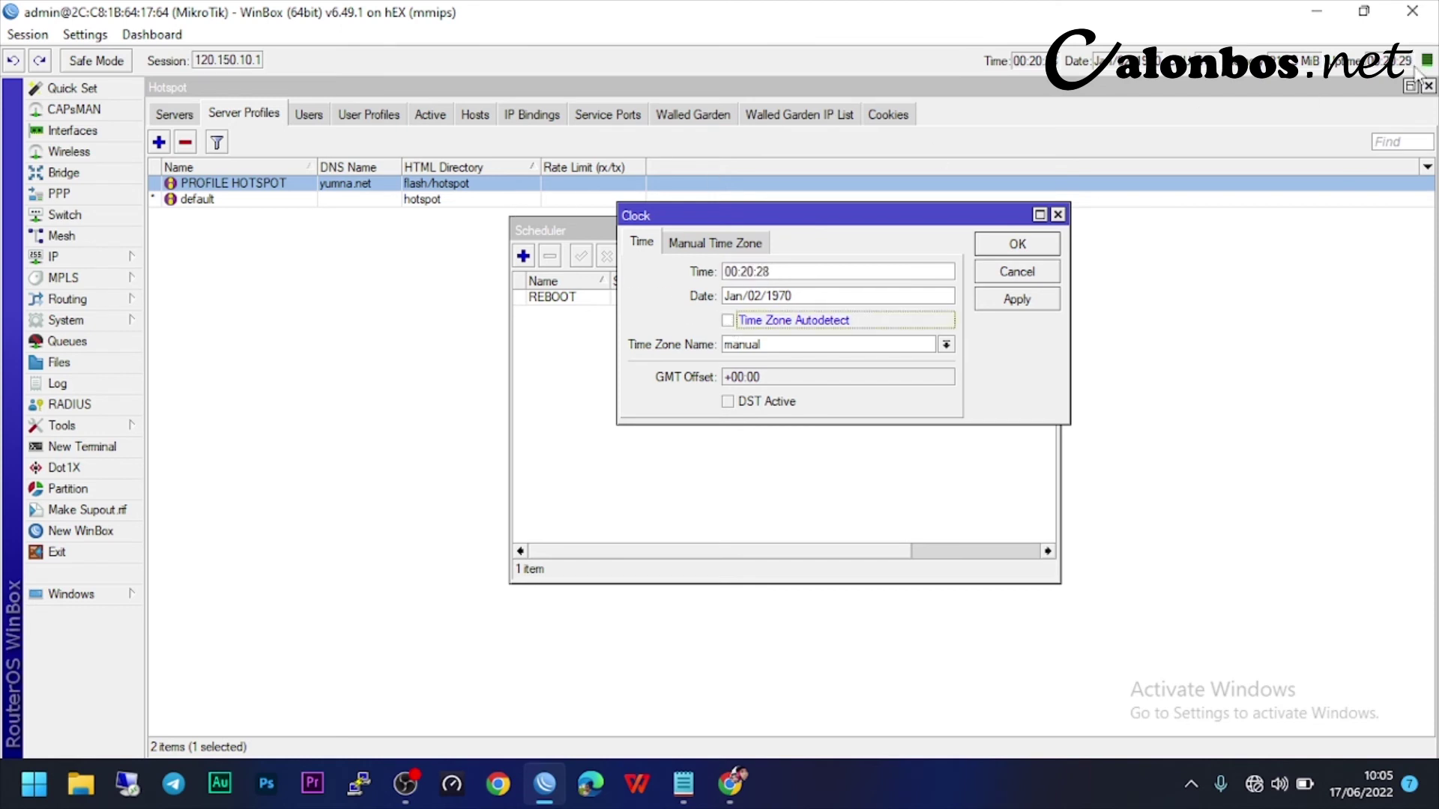
click(1427, 86)
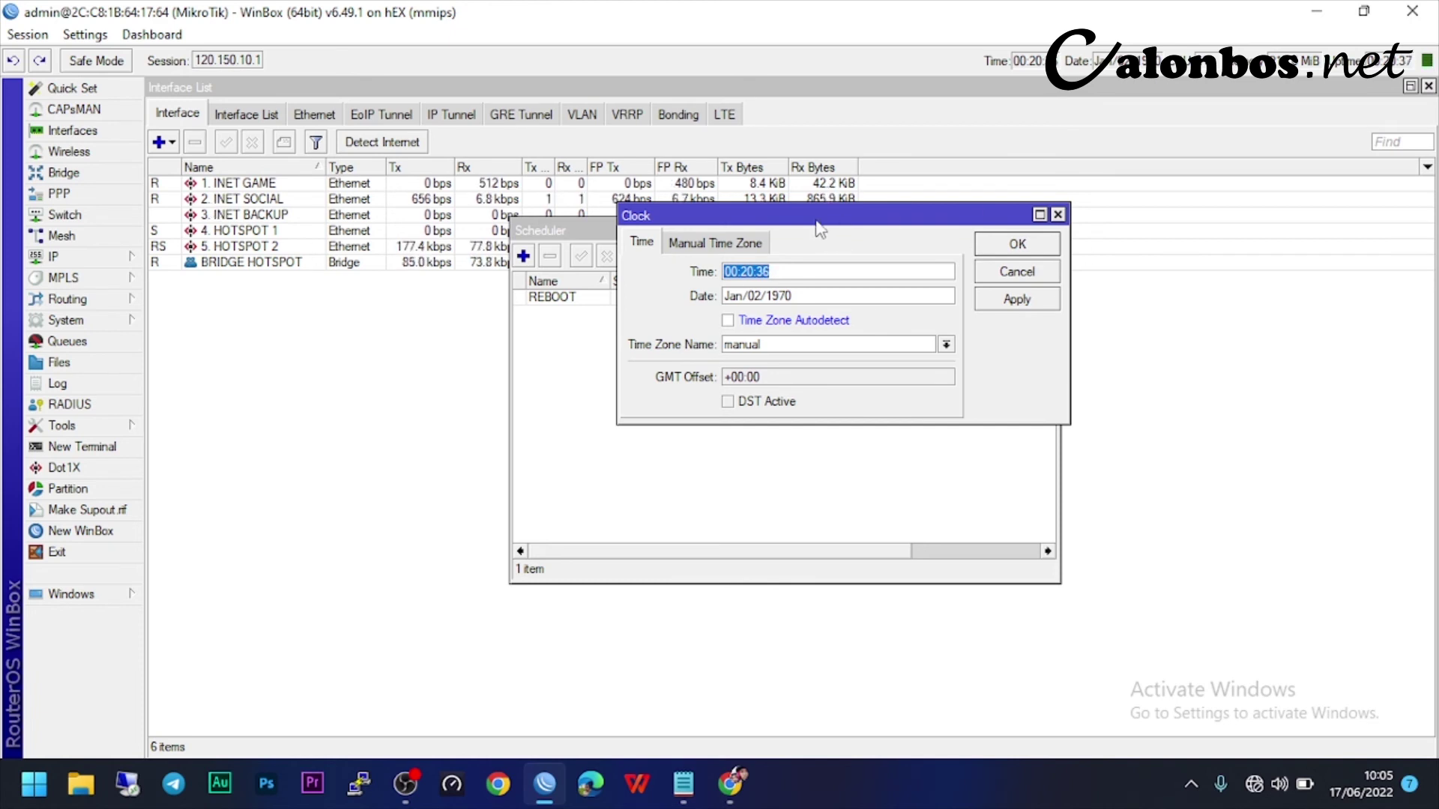
drag(808, 225, 774, 200)
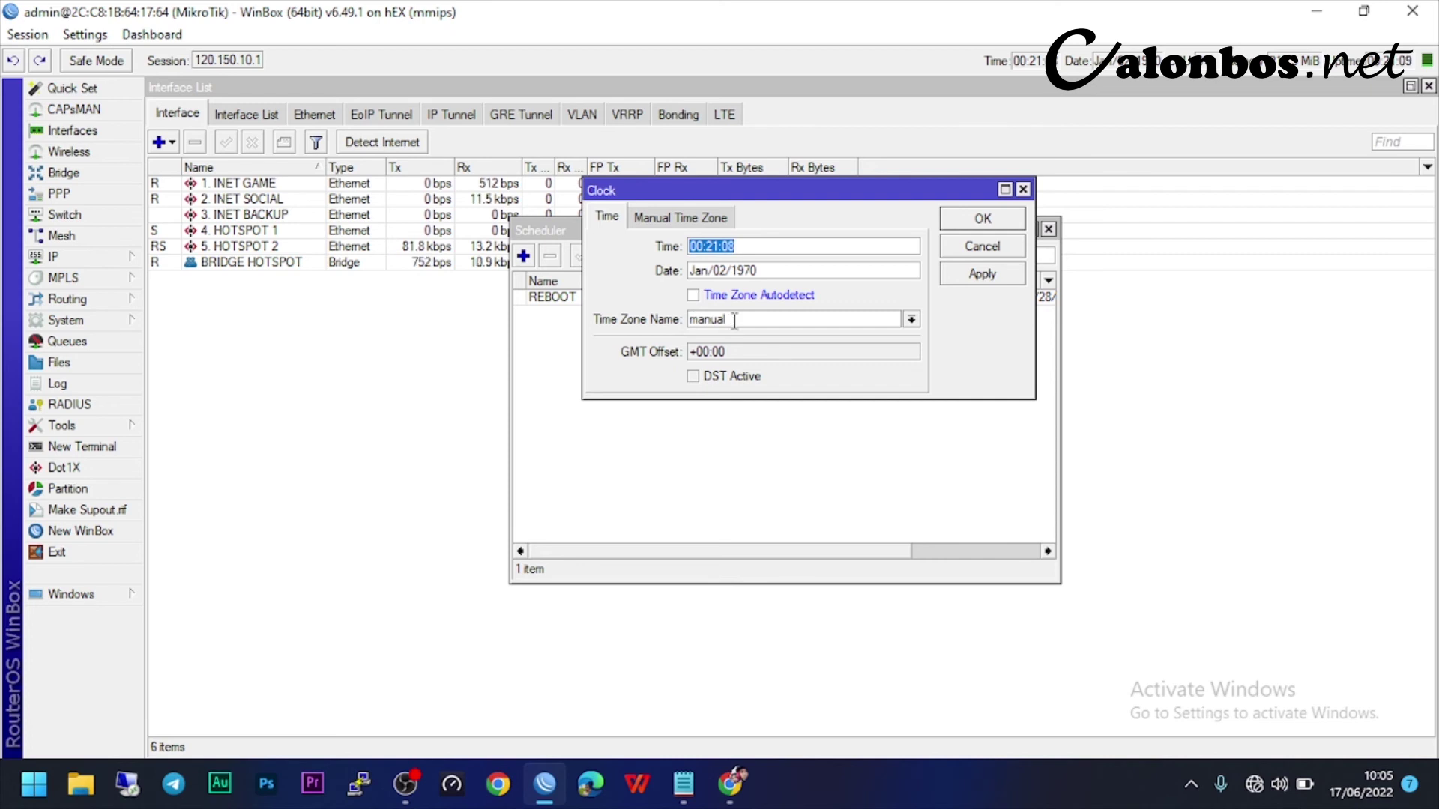
- Set the time zone name to Asia/Makassar with autodetect left off, and save
click(734, 319)
scroll(837, 470, down, 3)
scroll(837, 471, down, 5)
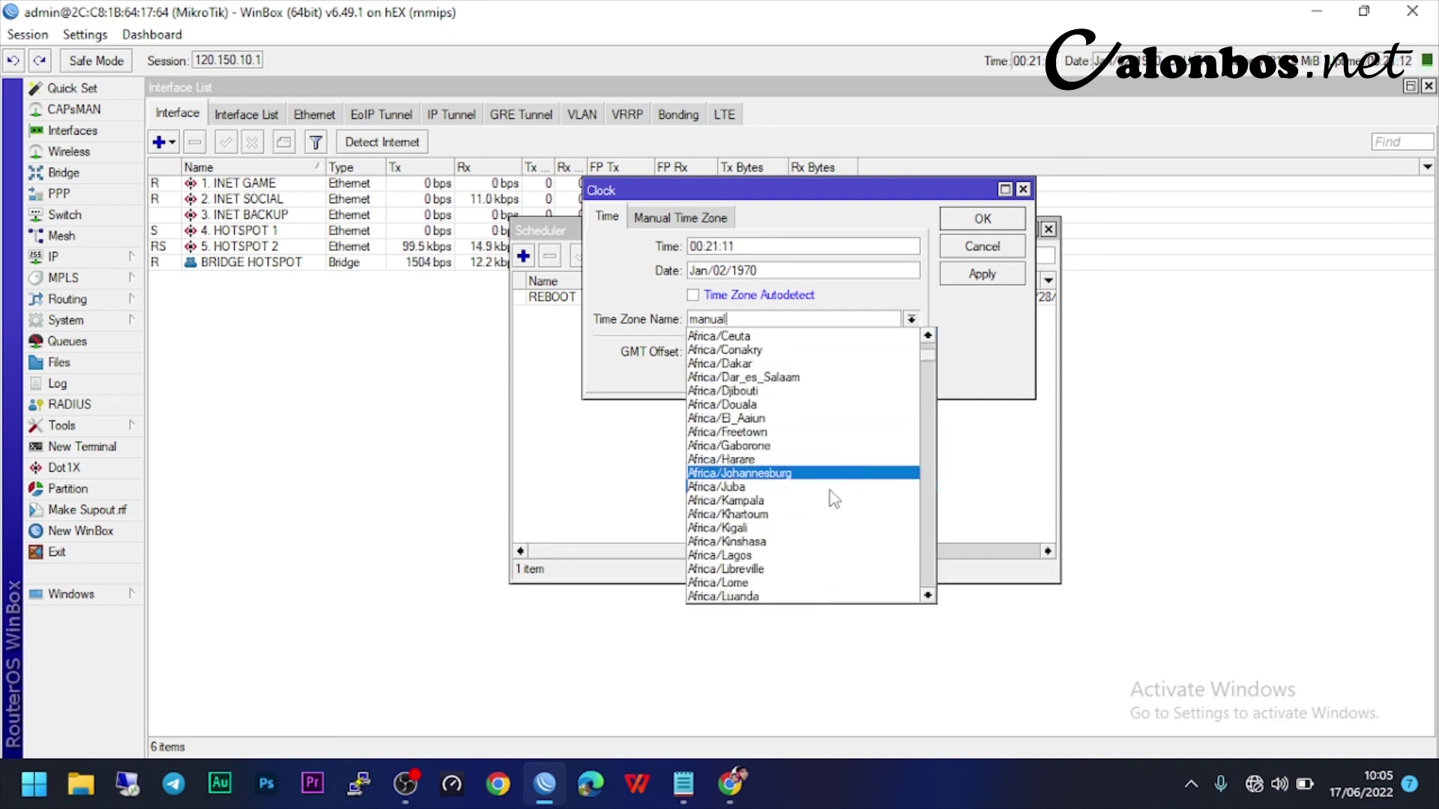
click(759, 319)
double_click(736, 320)
text(Asia/Makassar)
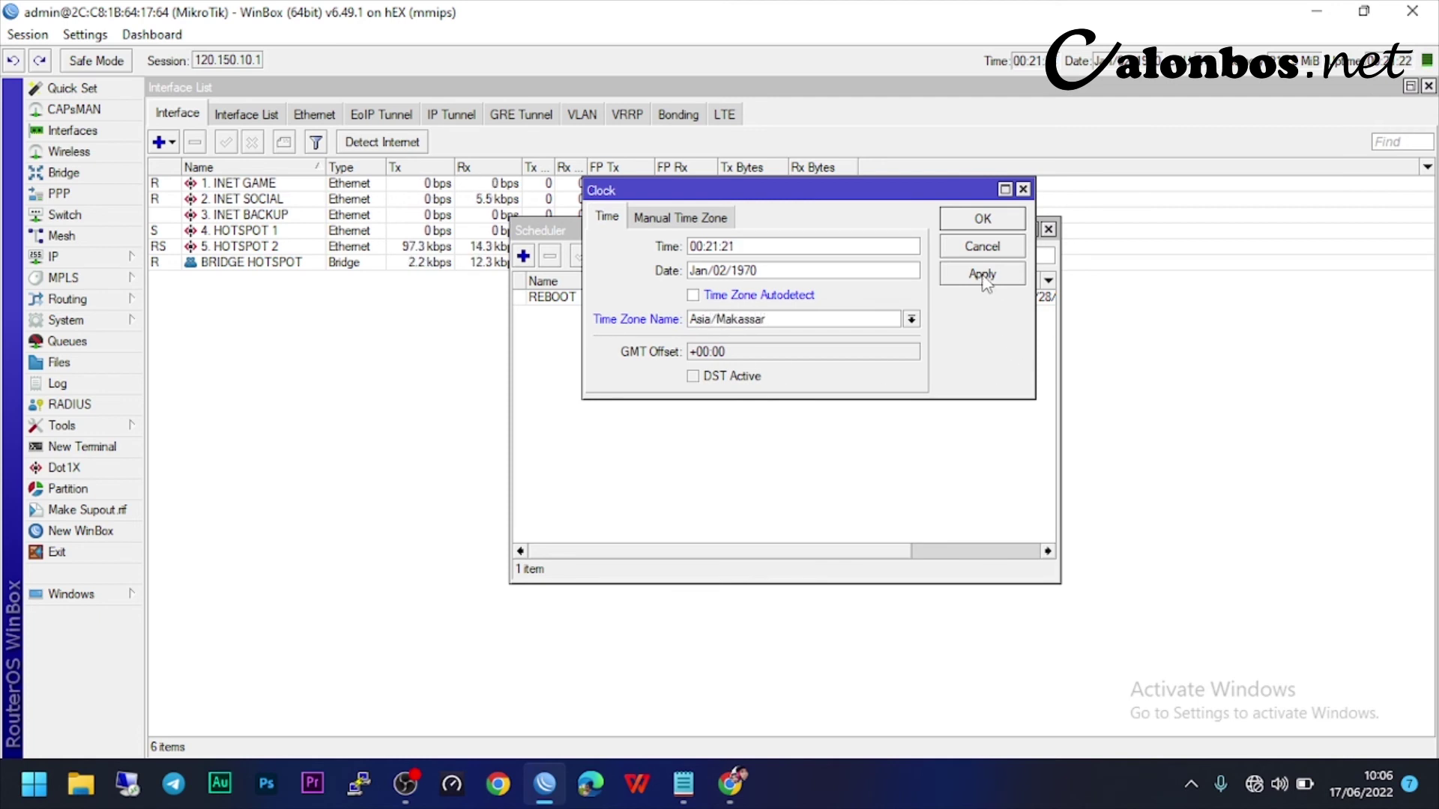
click(982, 274)
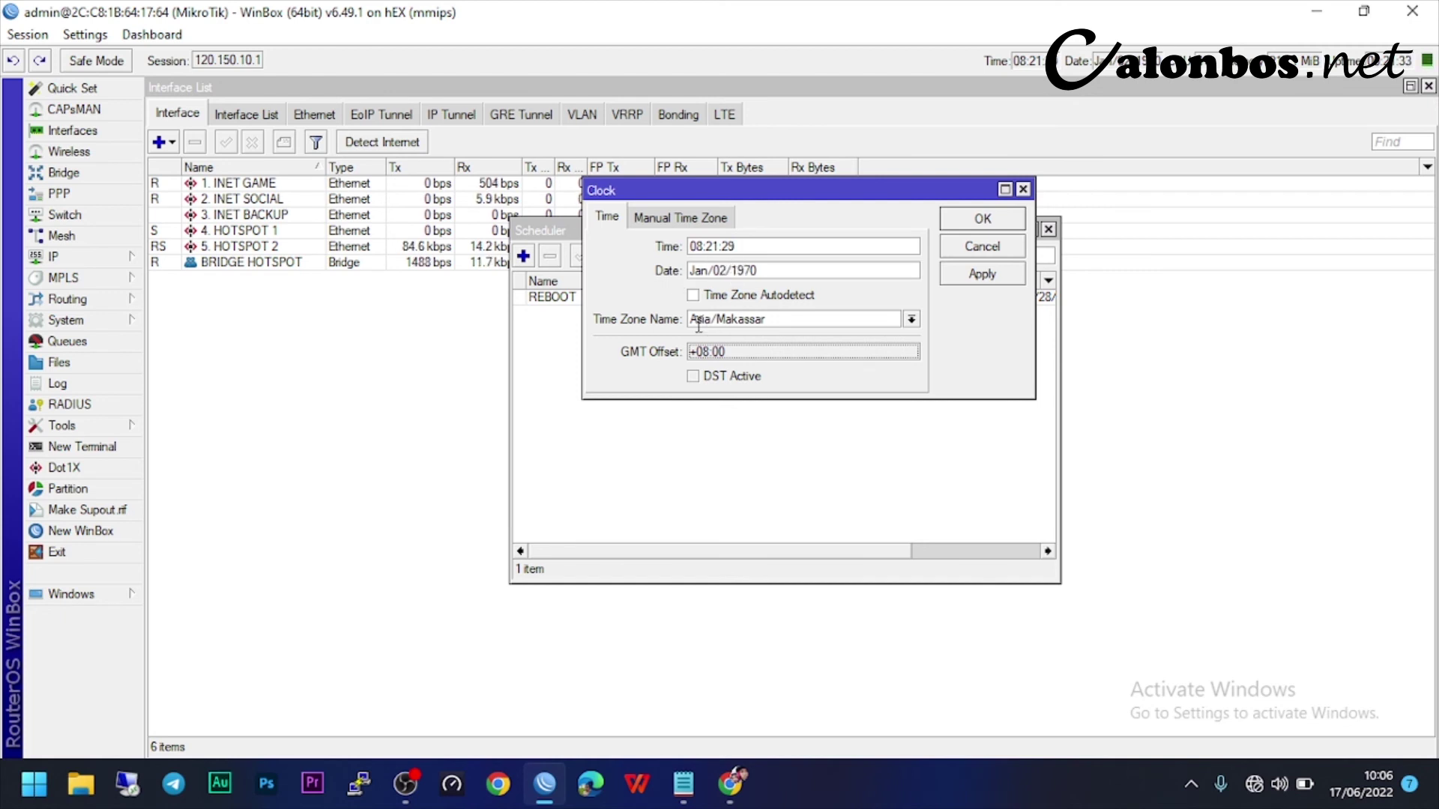
click(694, 296)
click(967, 276)
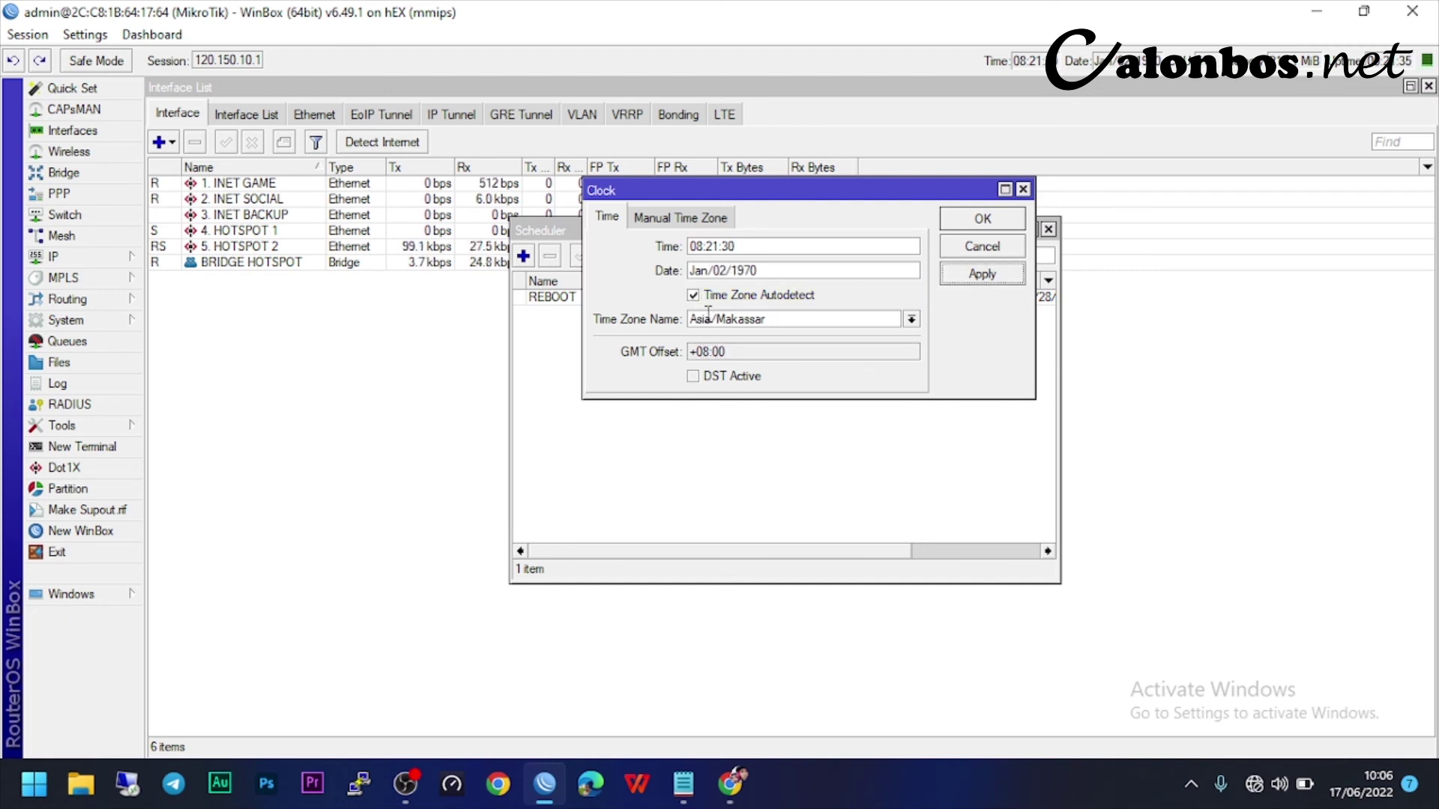
click(980, 284)
click(980, 223)
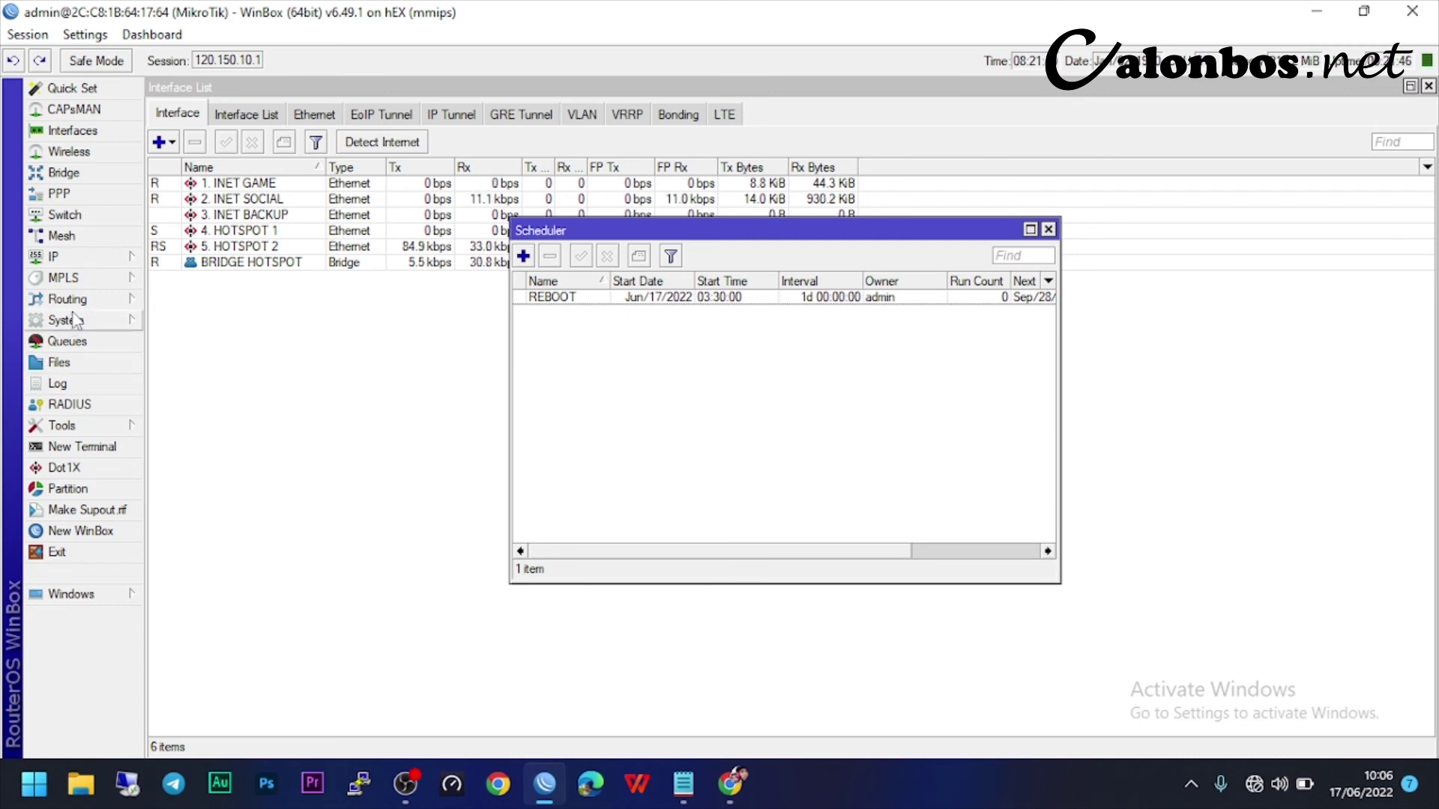
- Open the SNTP Client settings and enable the client
click(120, 320)
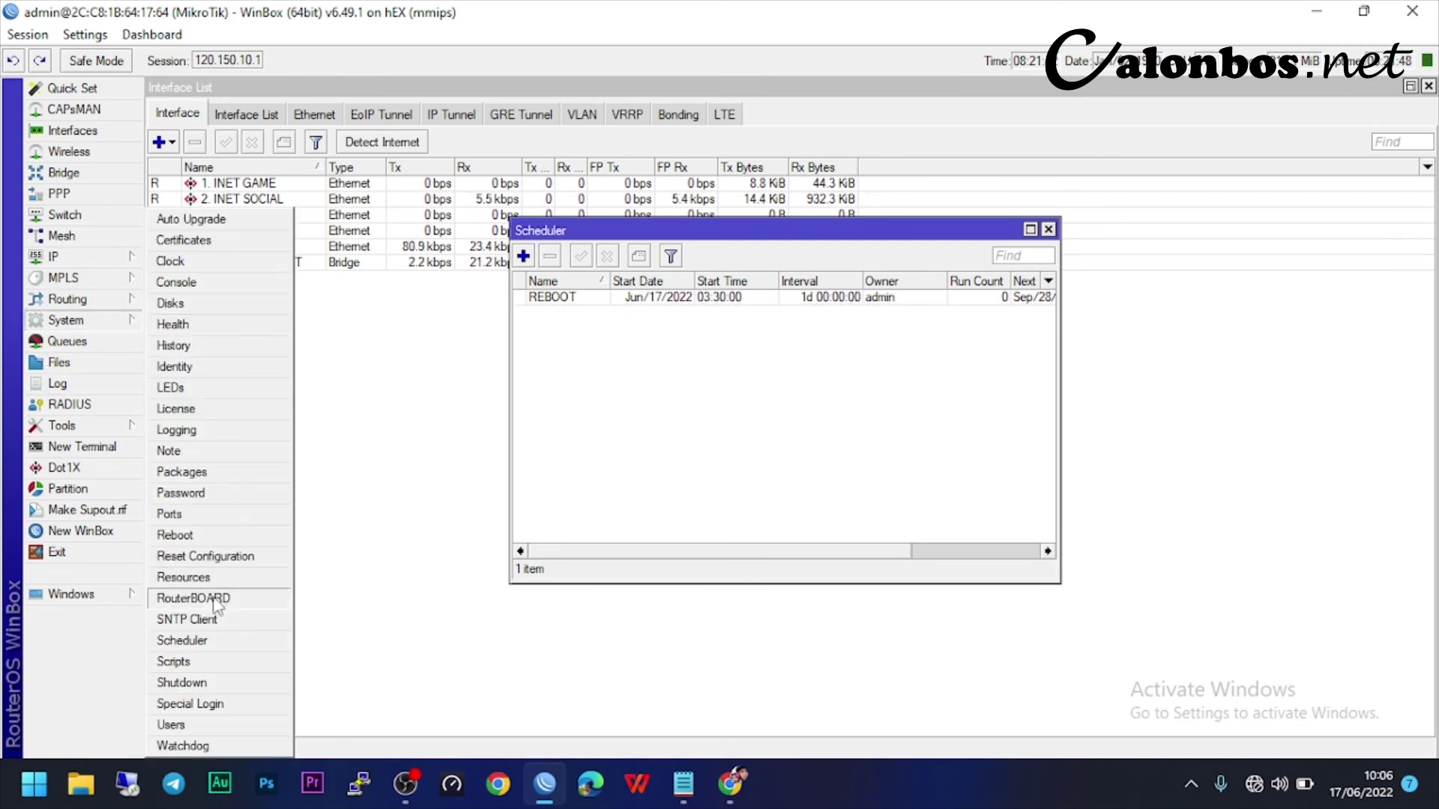
click(222, 621)
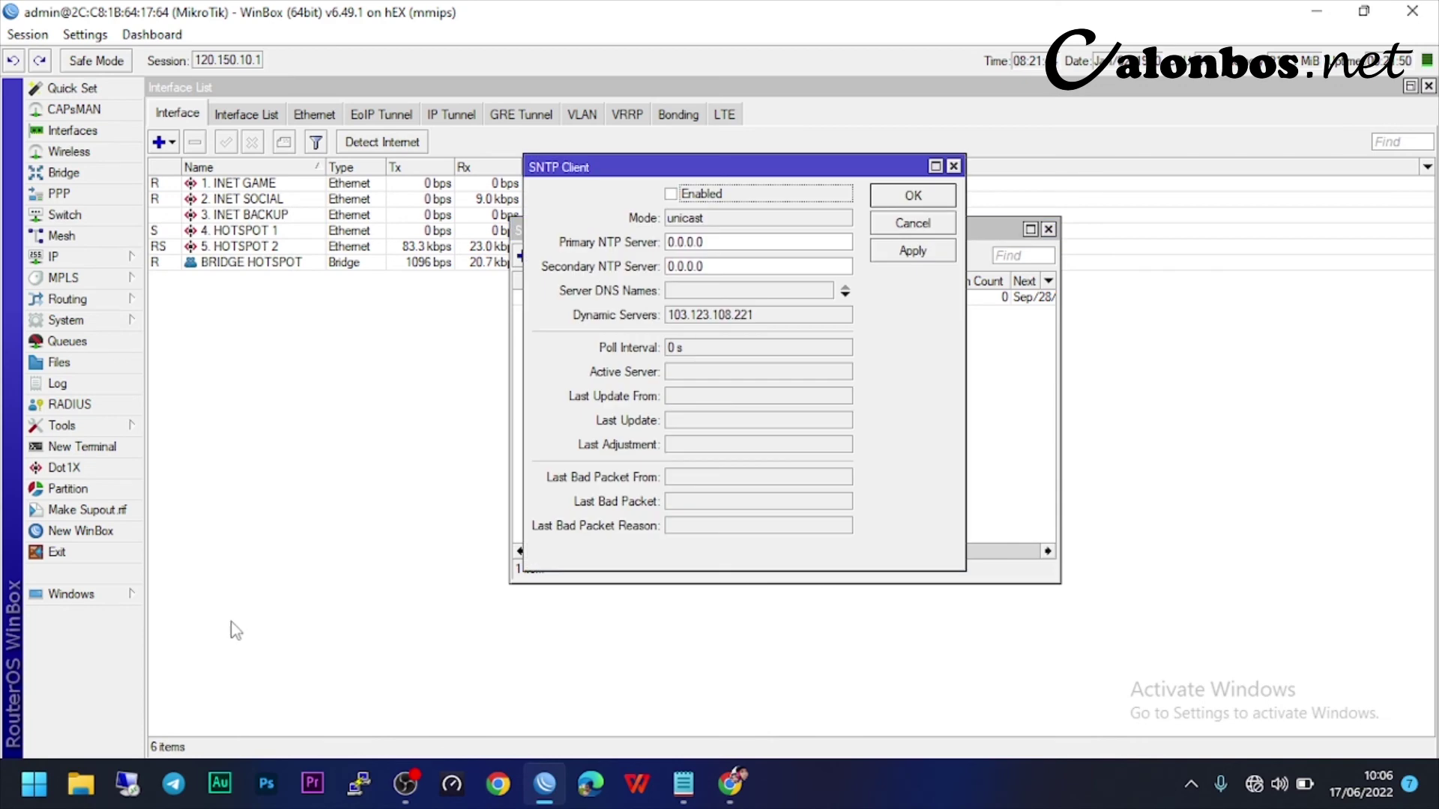
drag(731, 167, 607, 270)
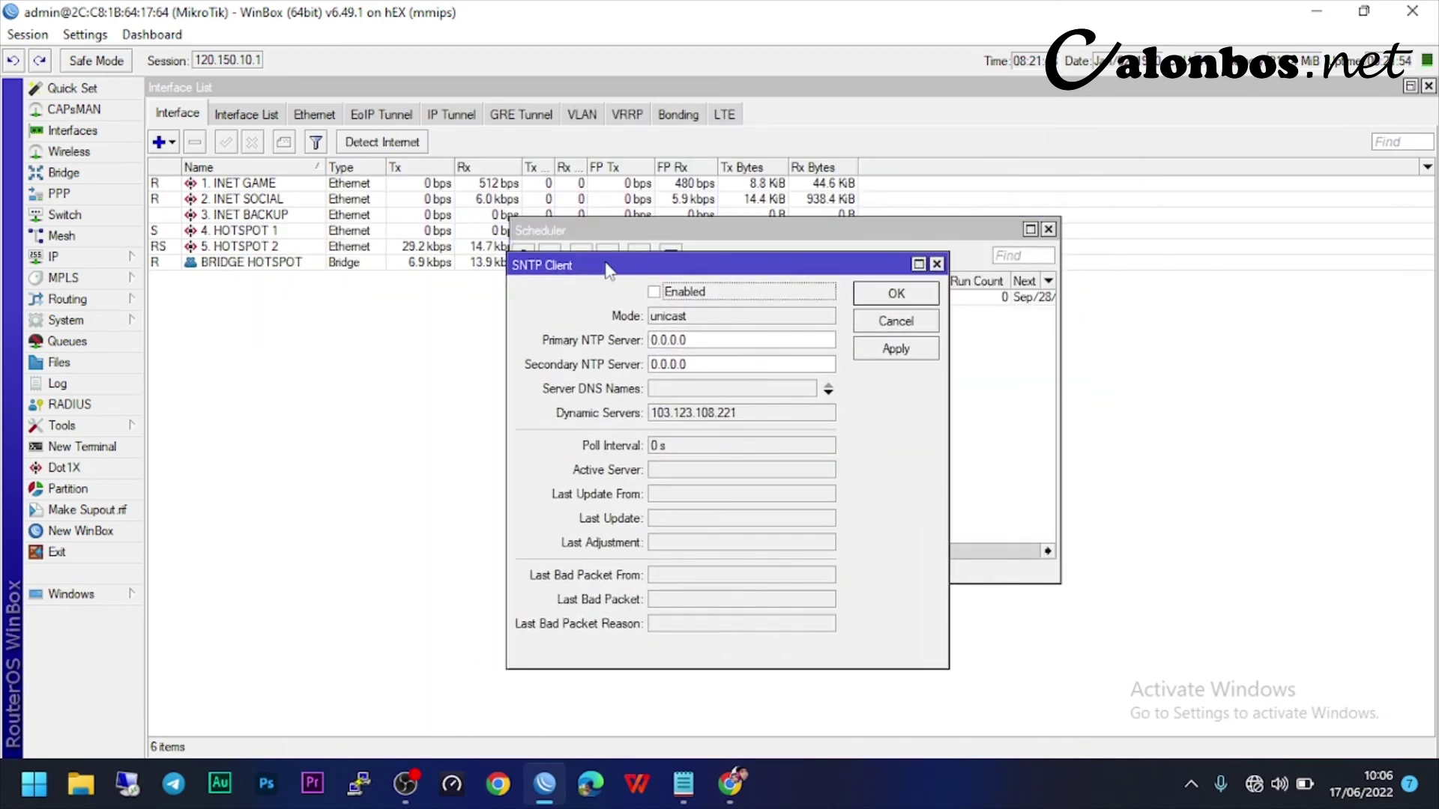
click(654, 292)
- Set the NTP servers to 202.65.114.202 and 202.3.218.138 and apply
double_click(705, 341)
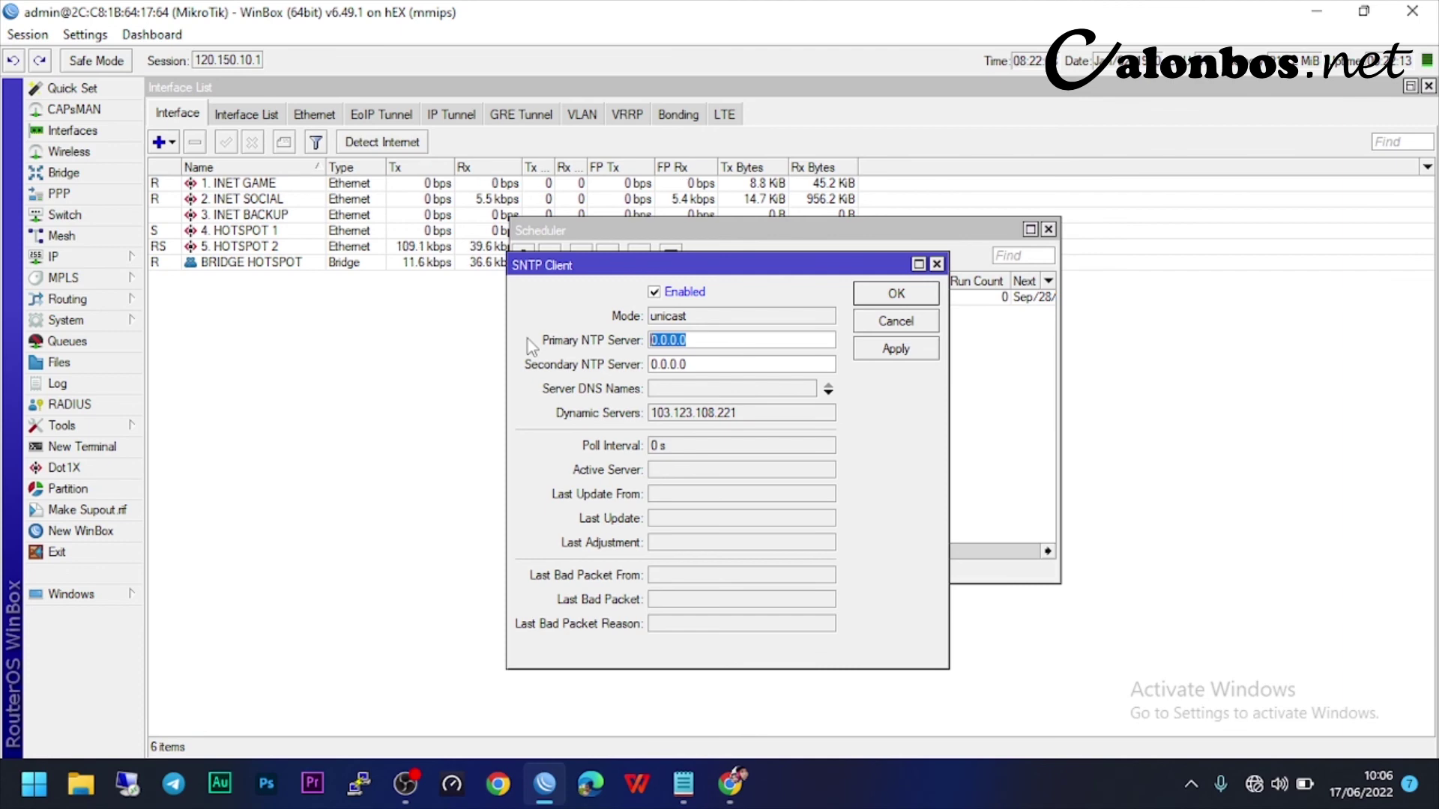
text(20)
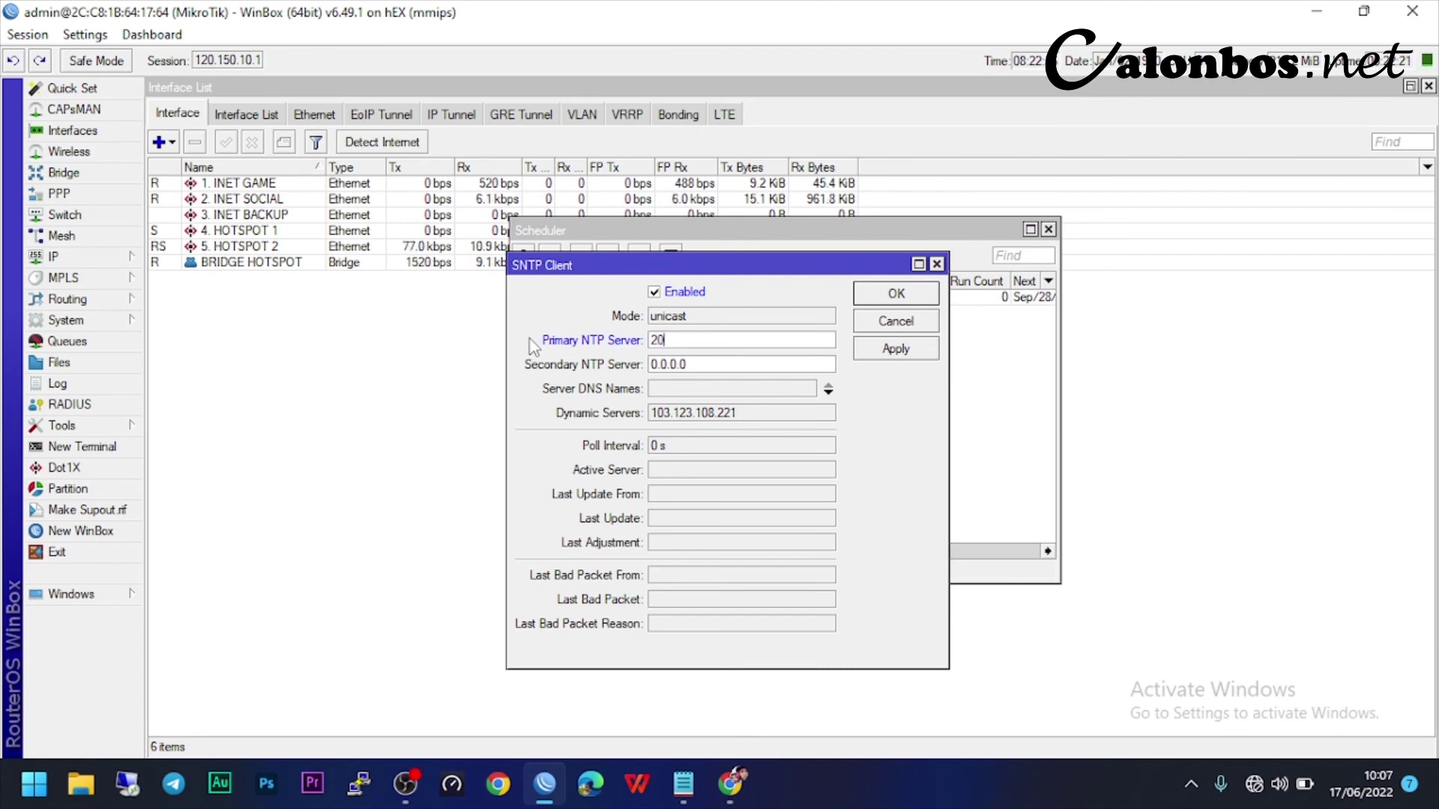
text(2.6)
key(BackSpace)
key(BackSpace)
text(65.114.202)
drag(712, 364, 614, 363)
text(202.3.21)
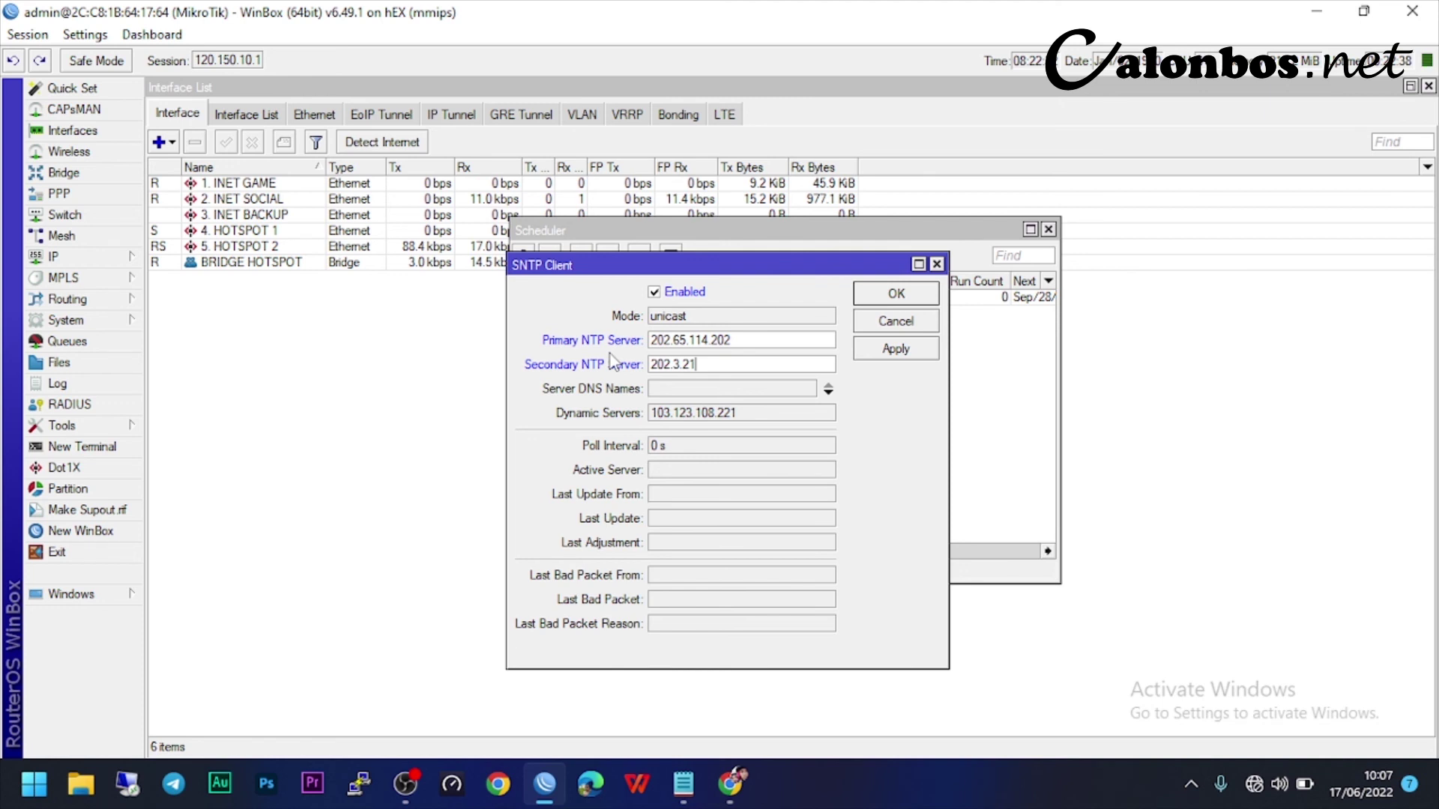
text(8.138)
click(904, 360)
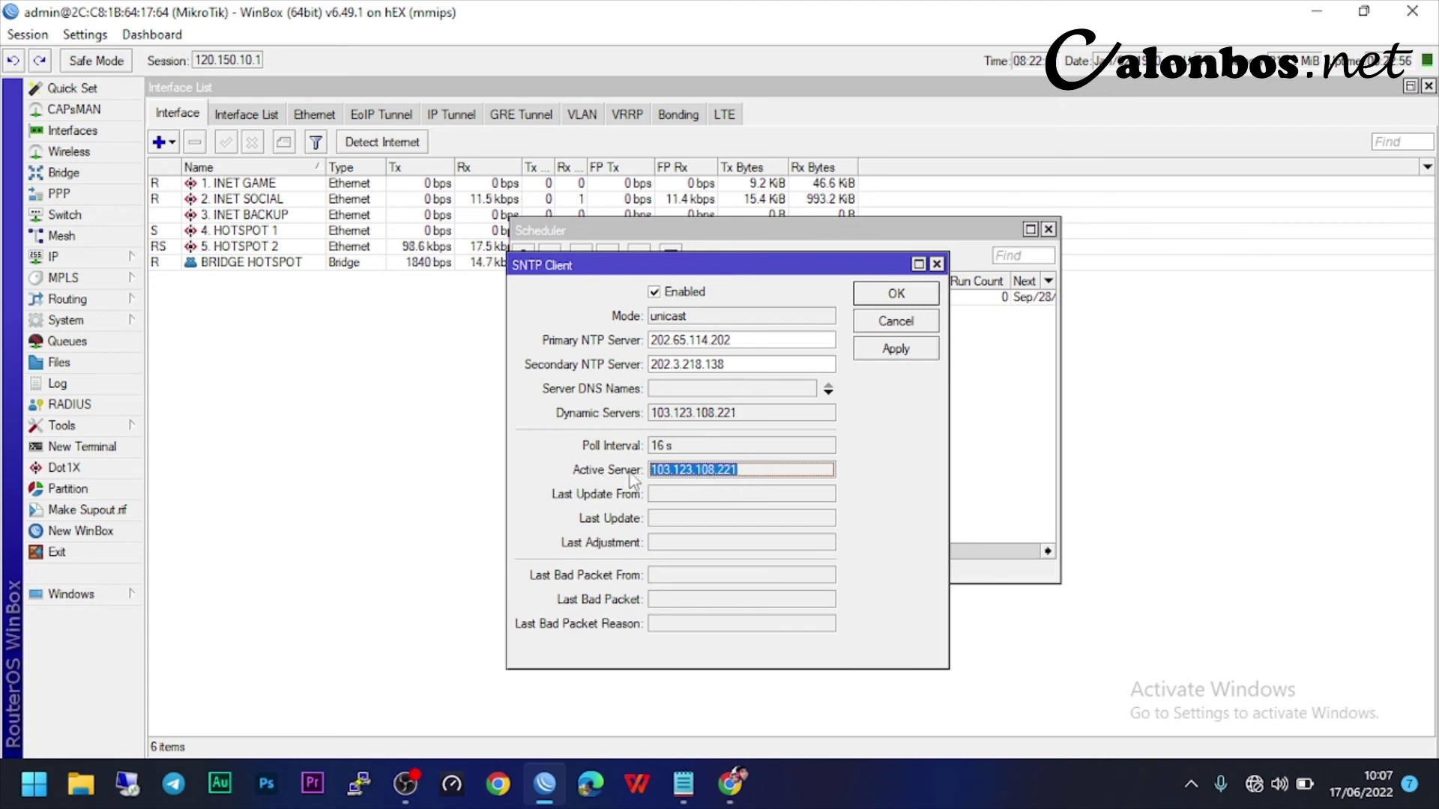
click(878, 297)
- Set the router clock time to 22:08:42 and apply it
click(1048, 229)
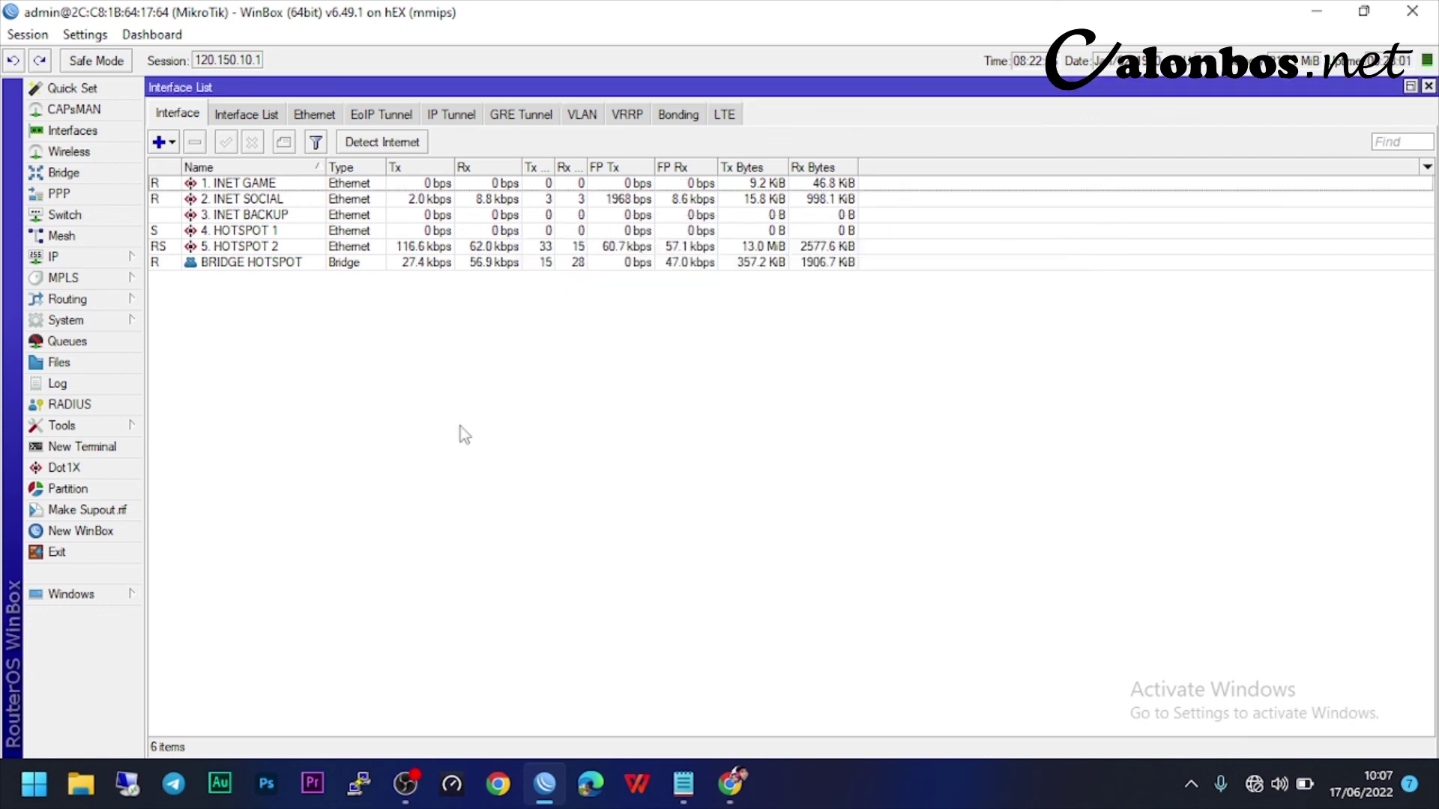
click(128, 320)
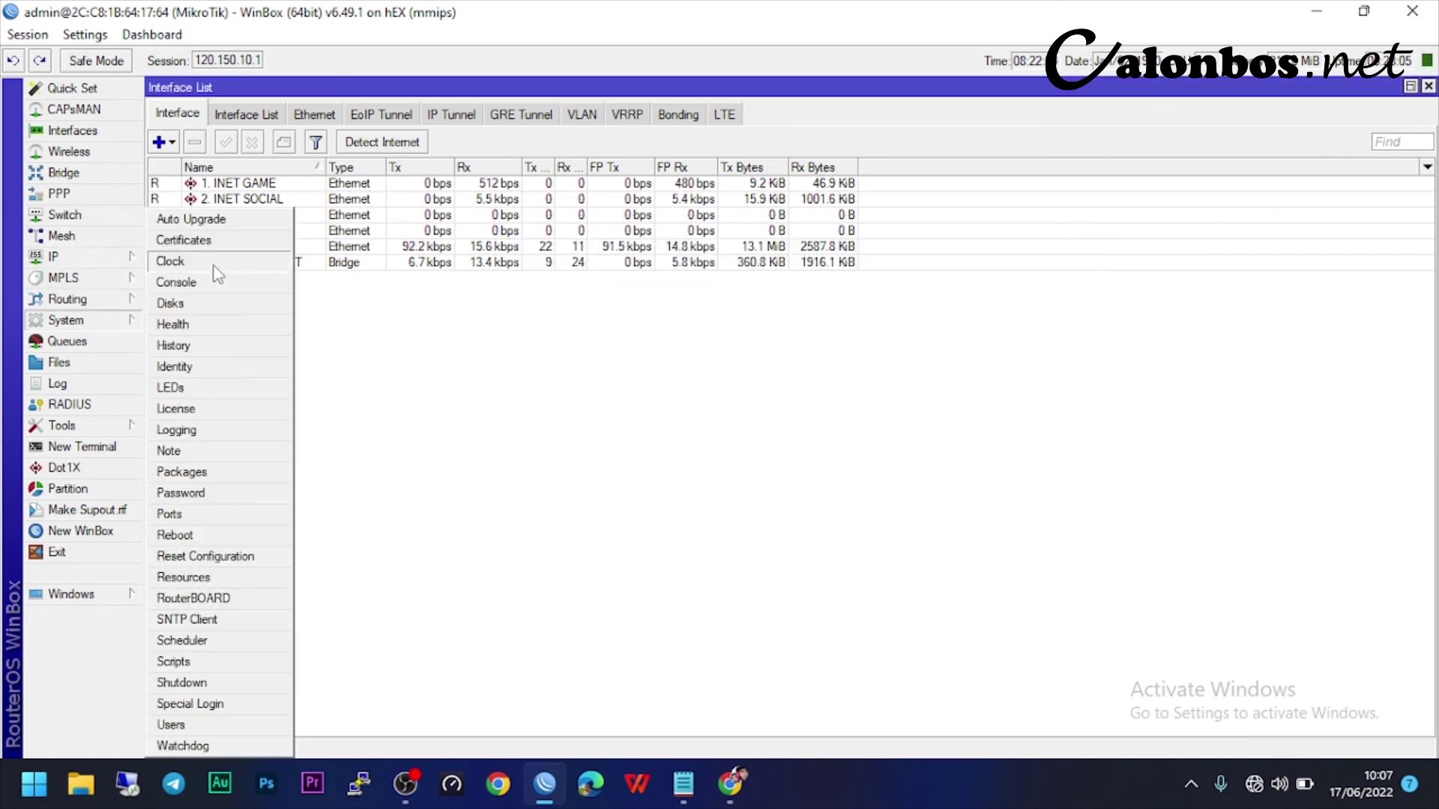
click(214, 264)
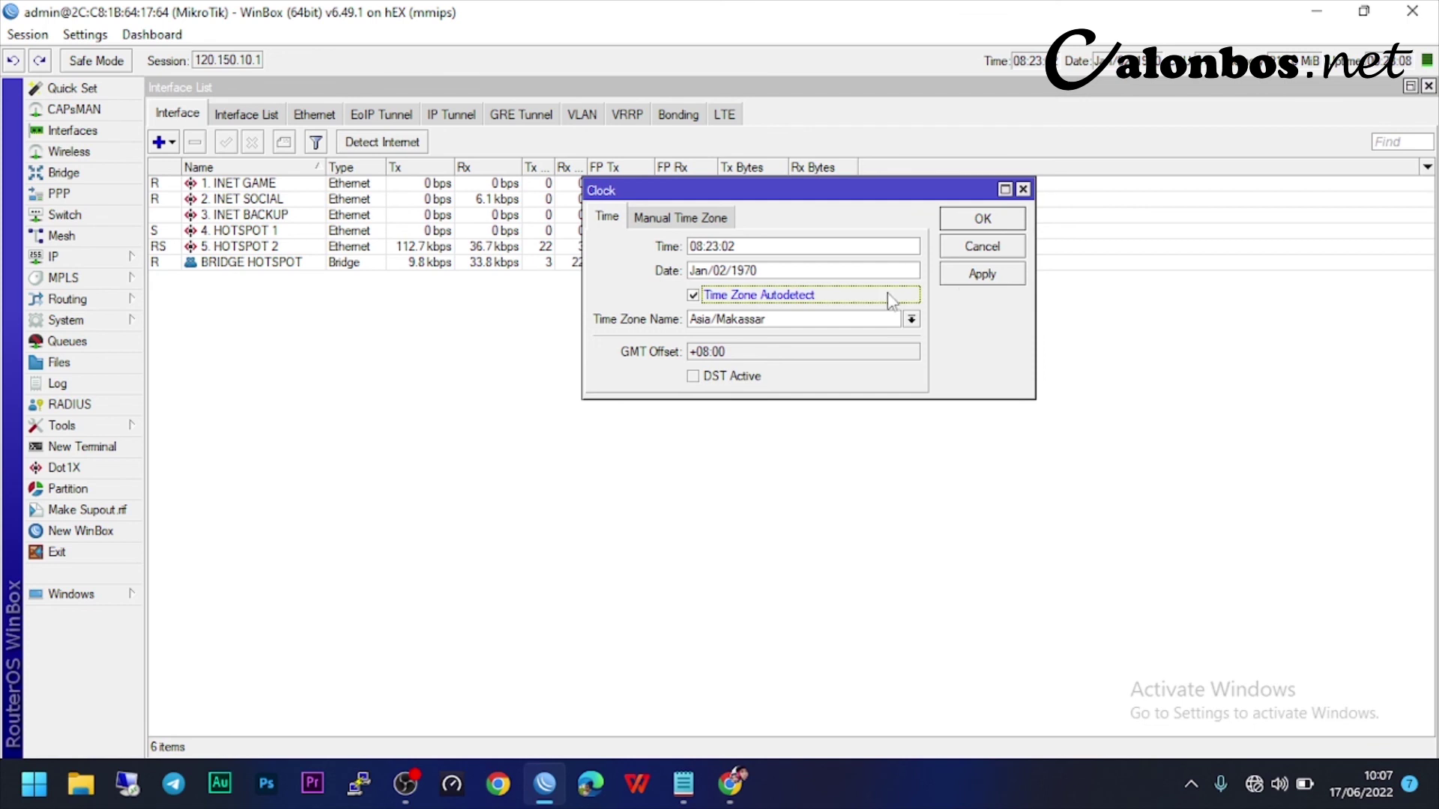
click(681, 218)
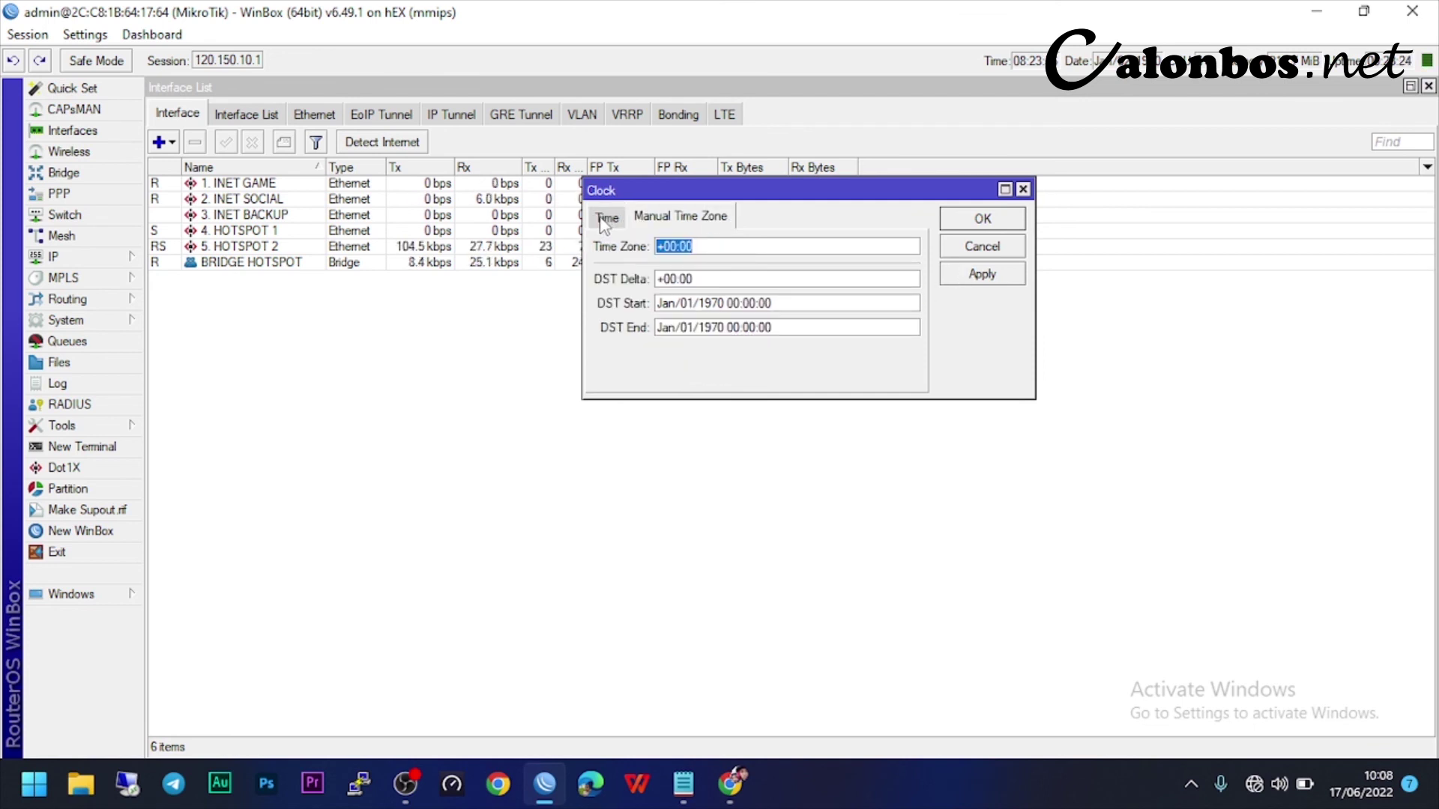
click(606, 218)
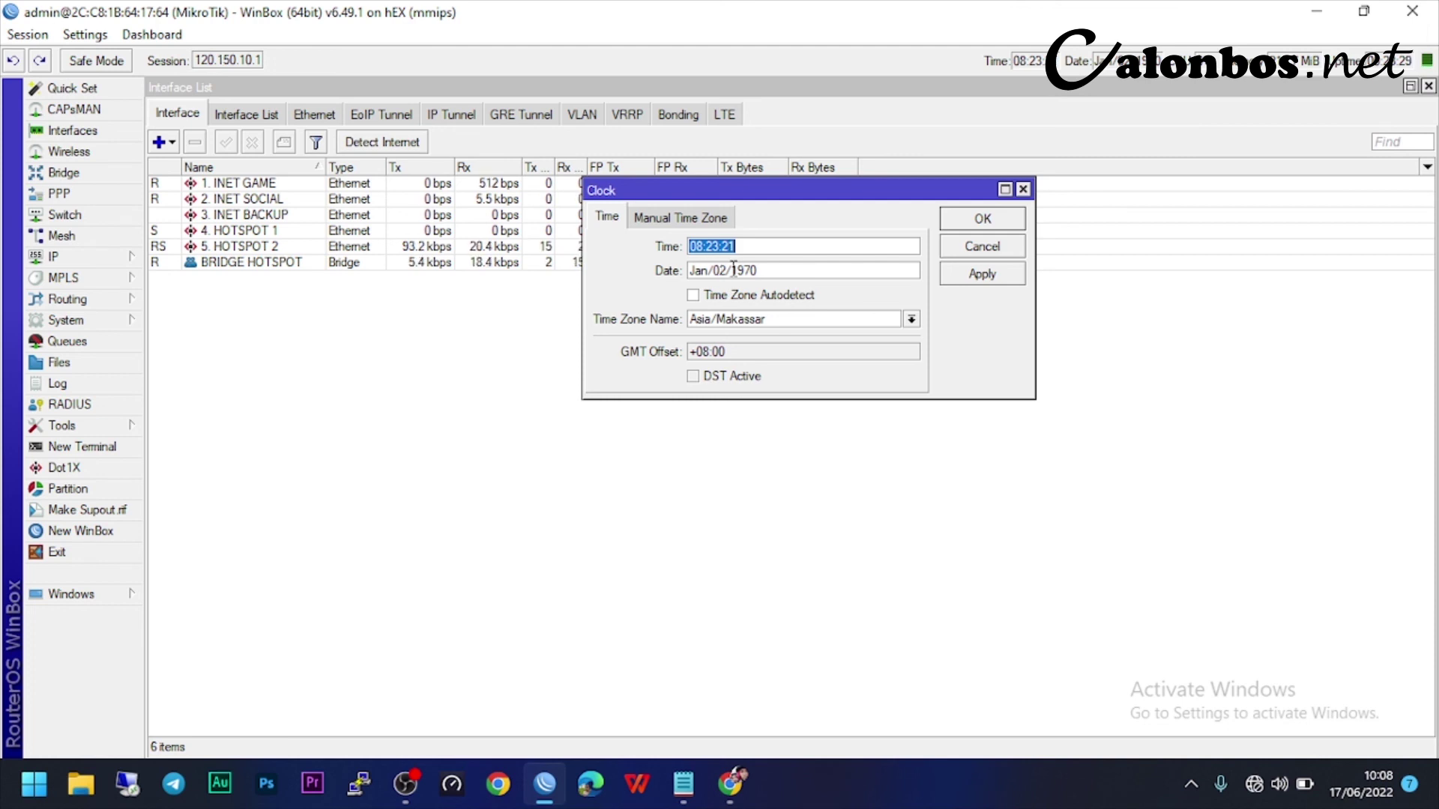
text(22:08:42)
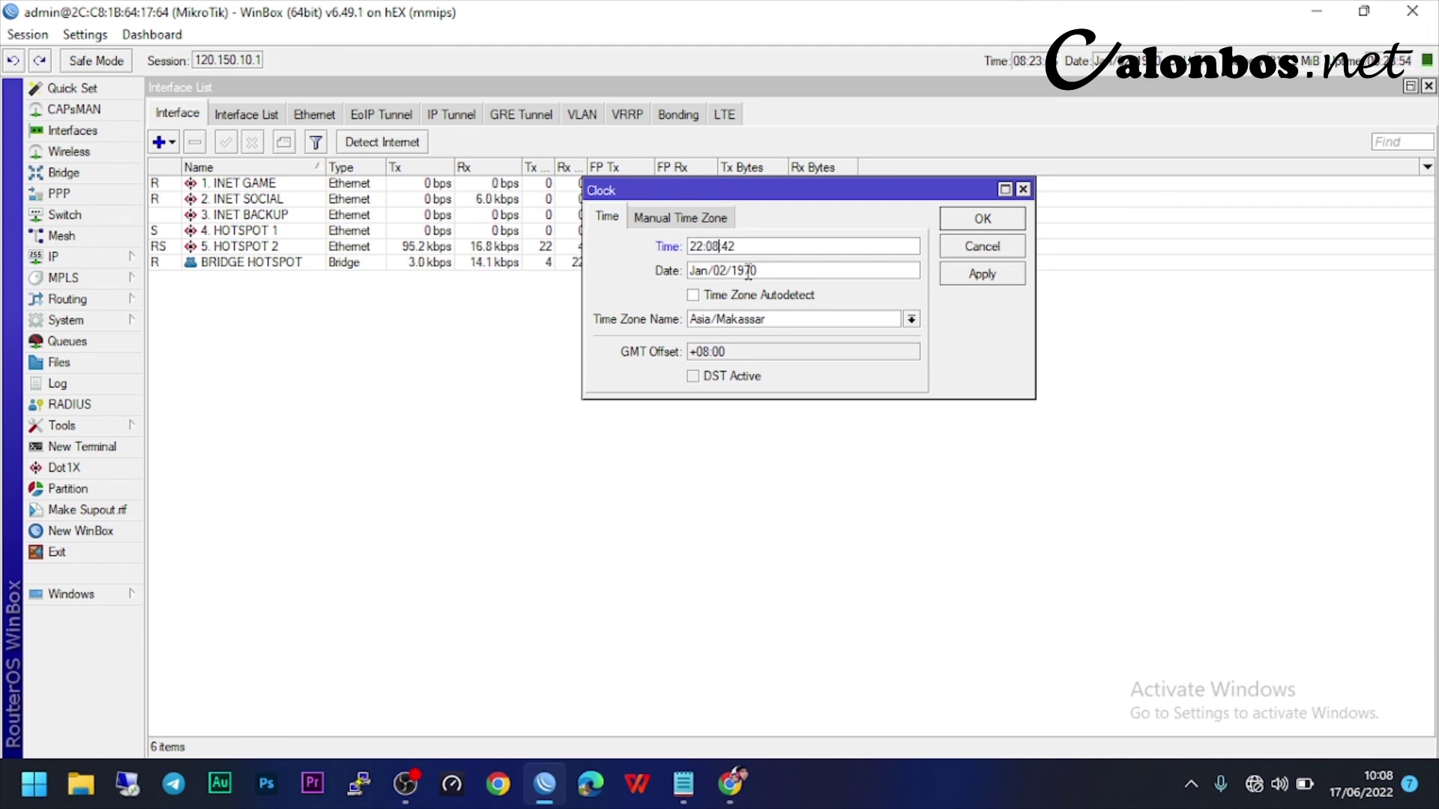
click(995, 278)
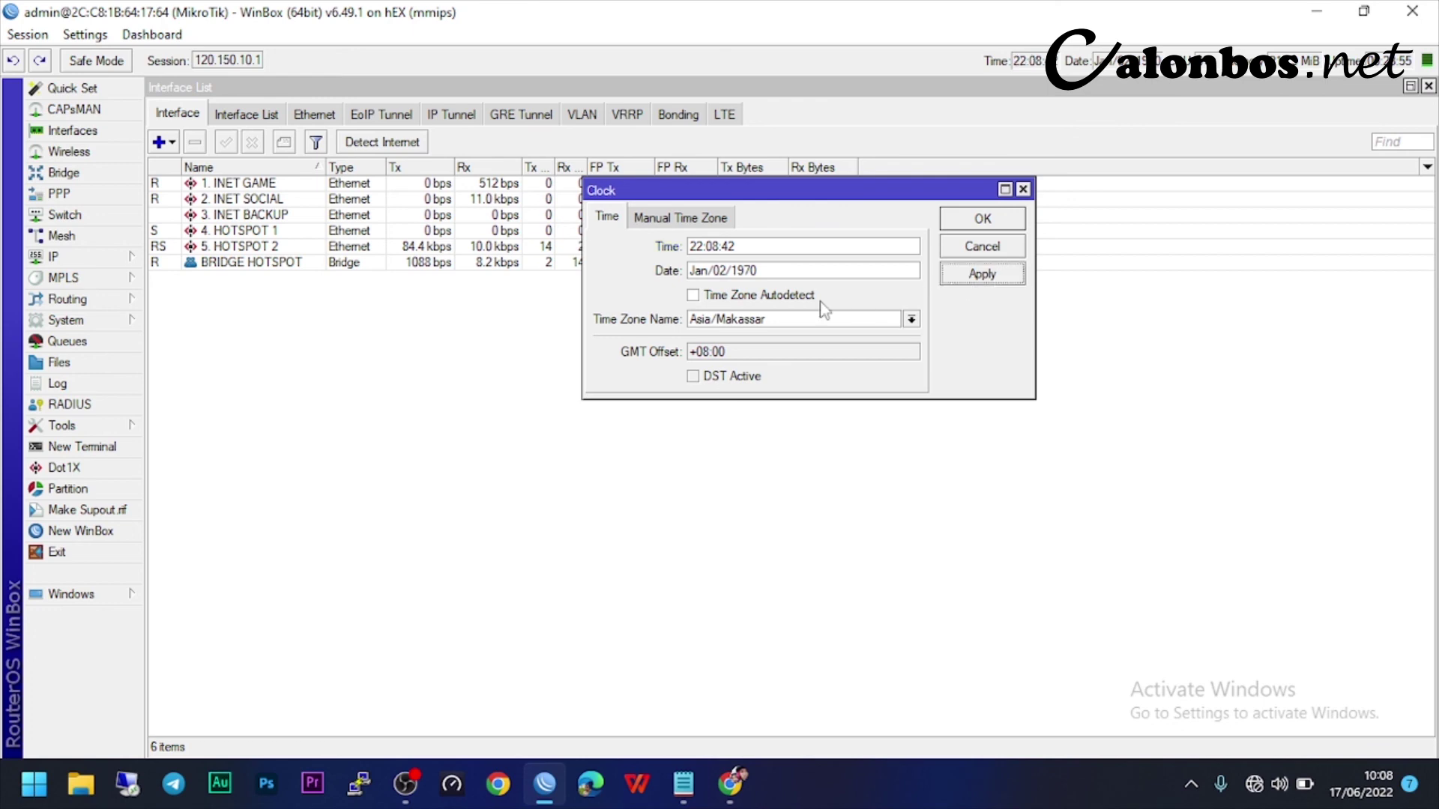
- Change the clock date to Jun/17/2022 and save the clock settings
double_click(701, 270)
text(Jun)
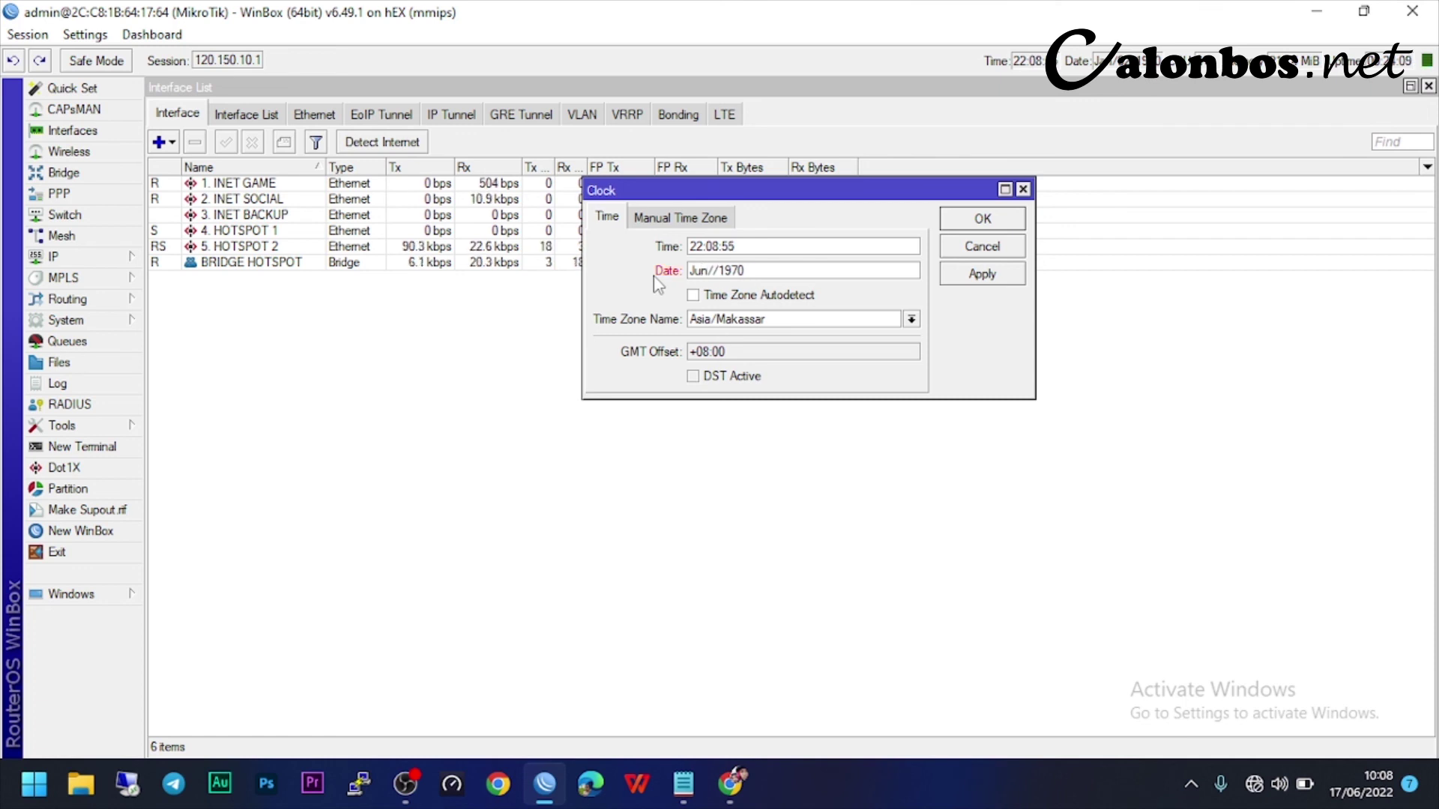
text(17/)
key(BackSpace)
key(BackSpace)
key(BackSpace)
text(2022)
click(979, 279)
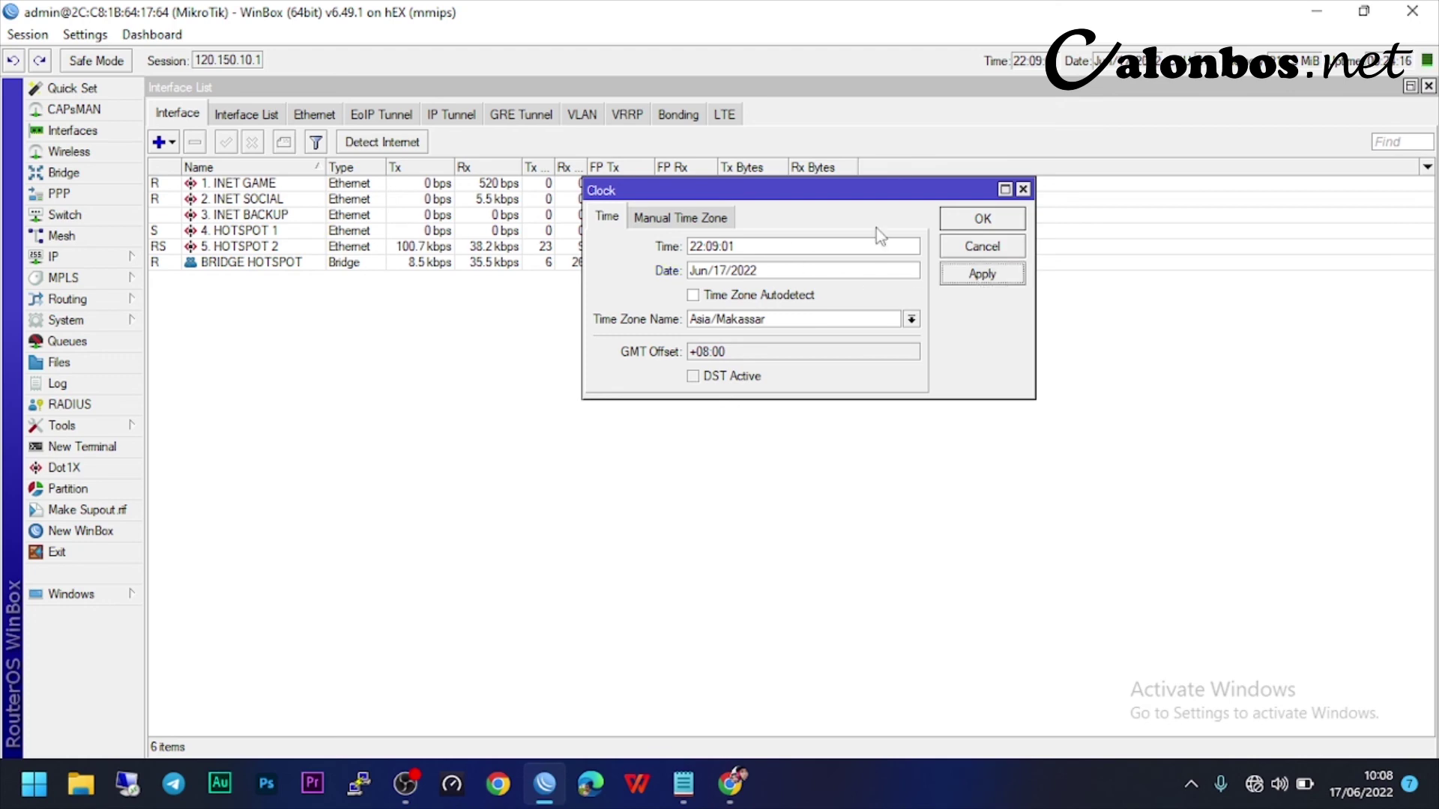
click(961, 219)
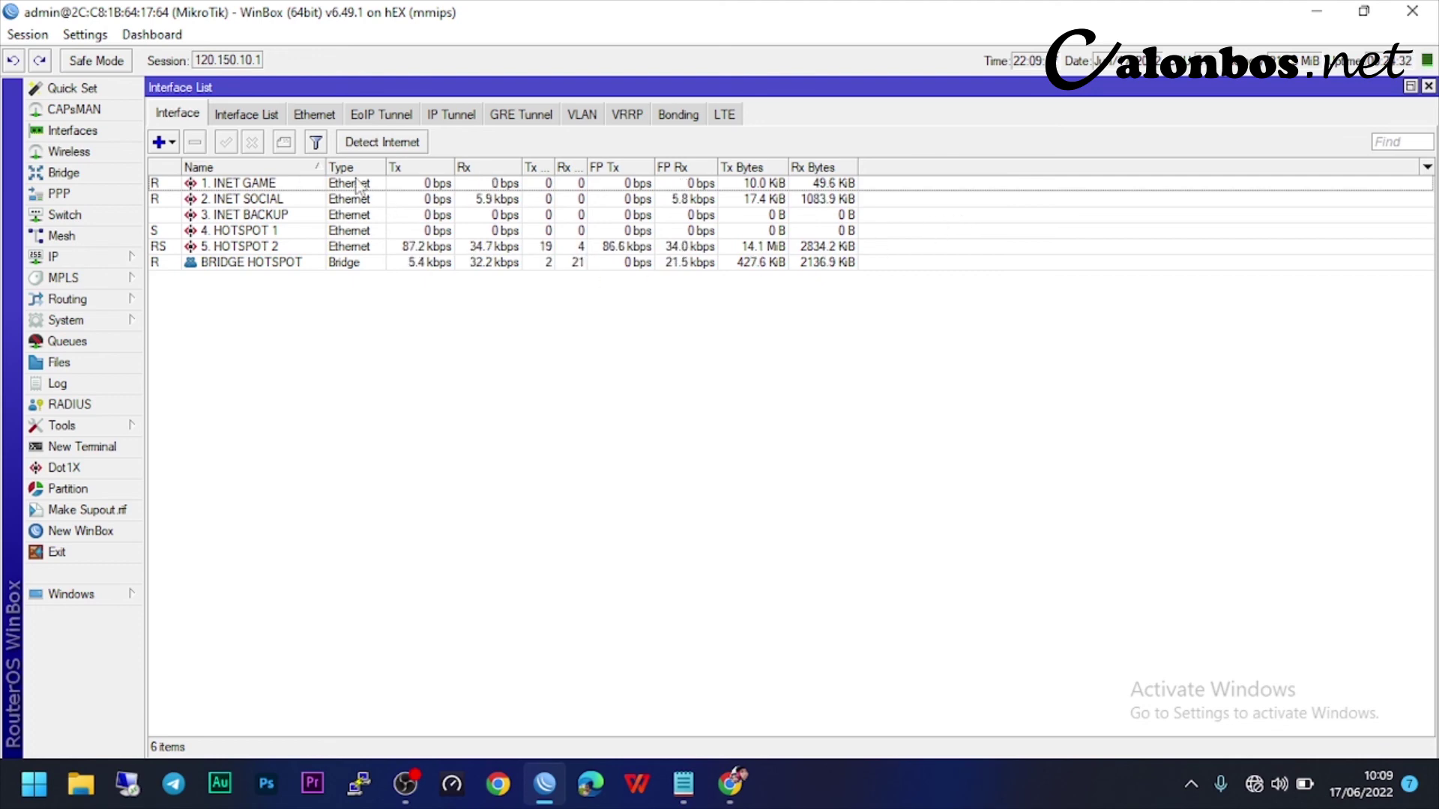
- Select the INET GAME and INET SOCIAL interfaces in the interface list, then clear the selection
click(241, 186)
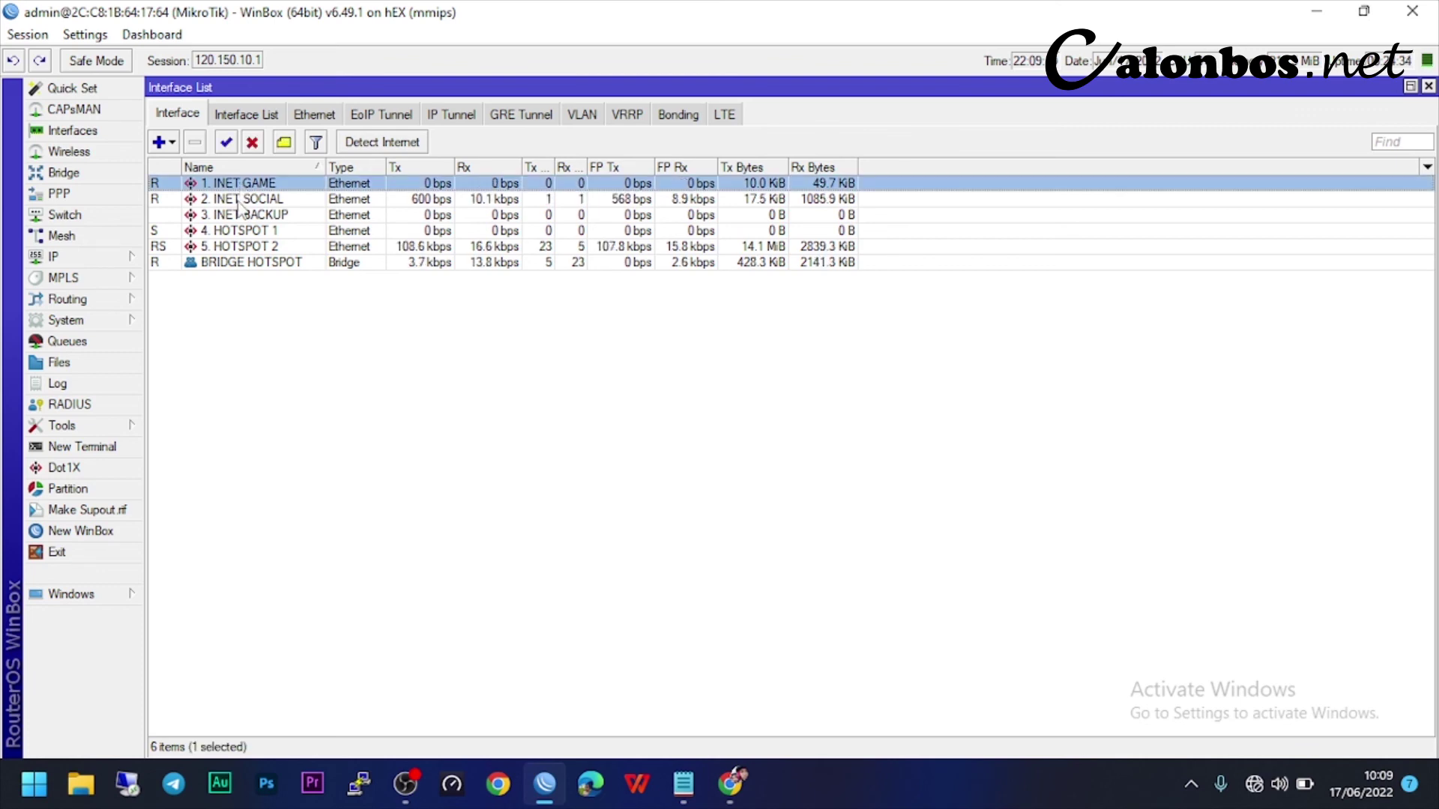
click(245, 199)
click(259, 185)
click(265, 195)
click(260, 185)
click(265, 197)
click(264, 185)
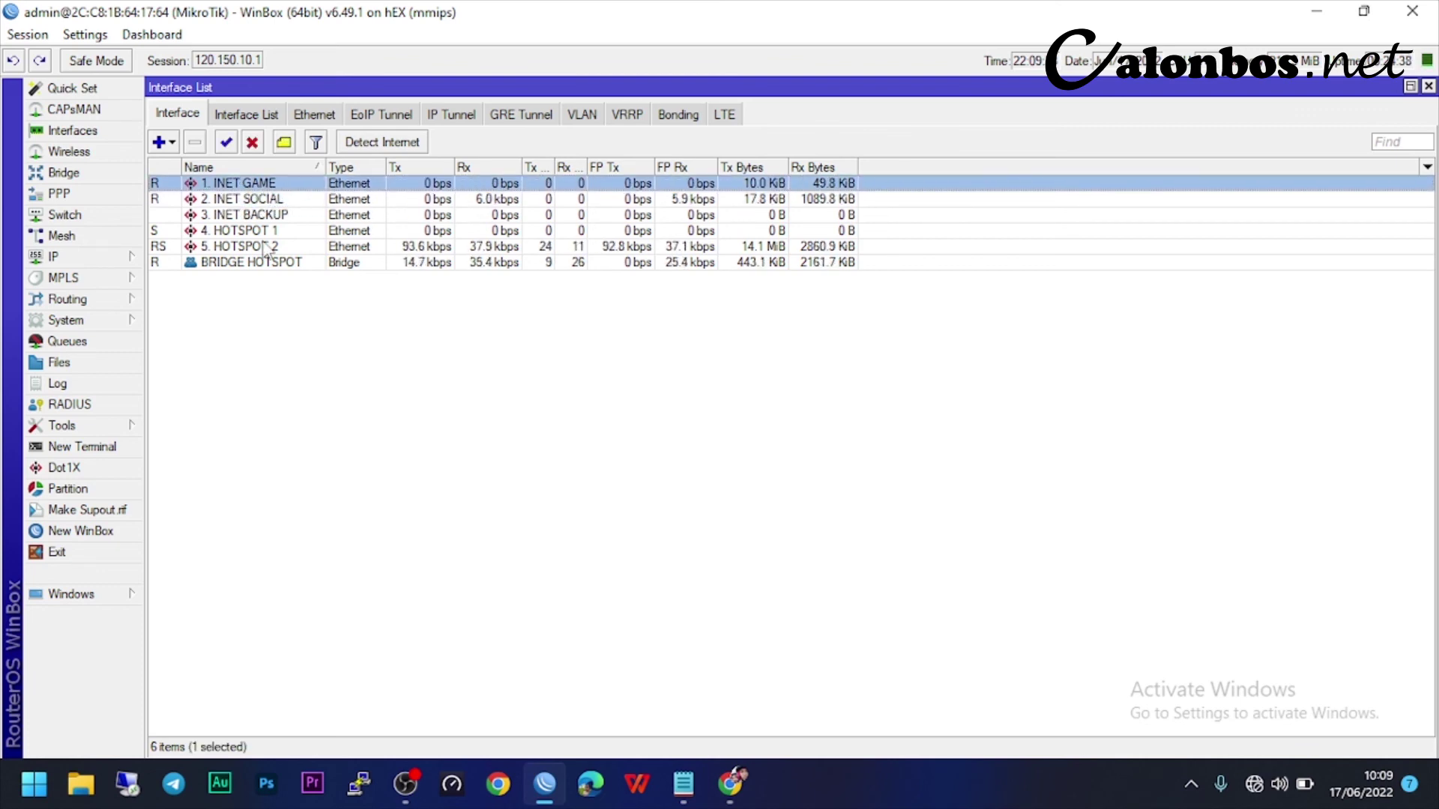
click(268, 383)
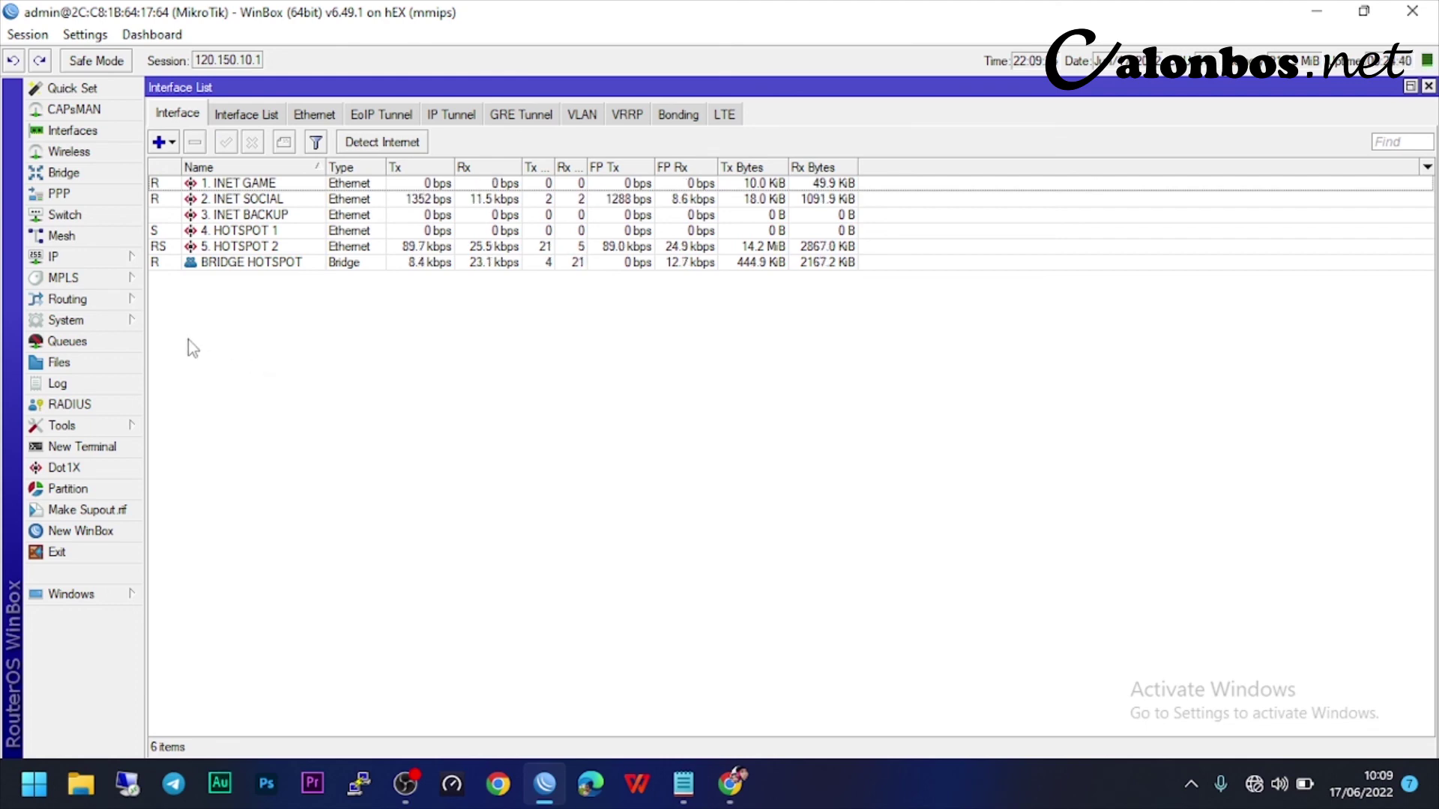
- Show the IP Route List, widened to display all route columns
click(64, 259)
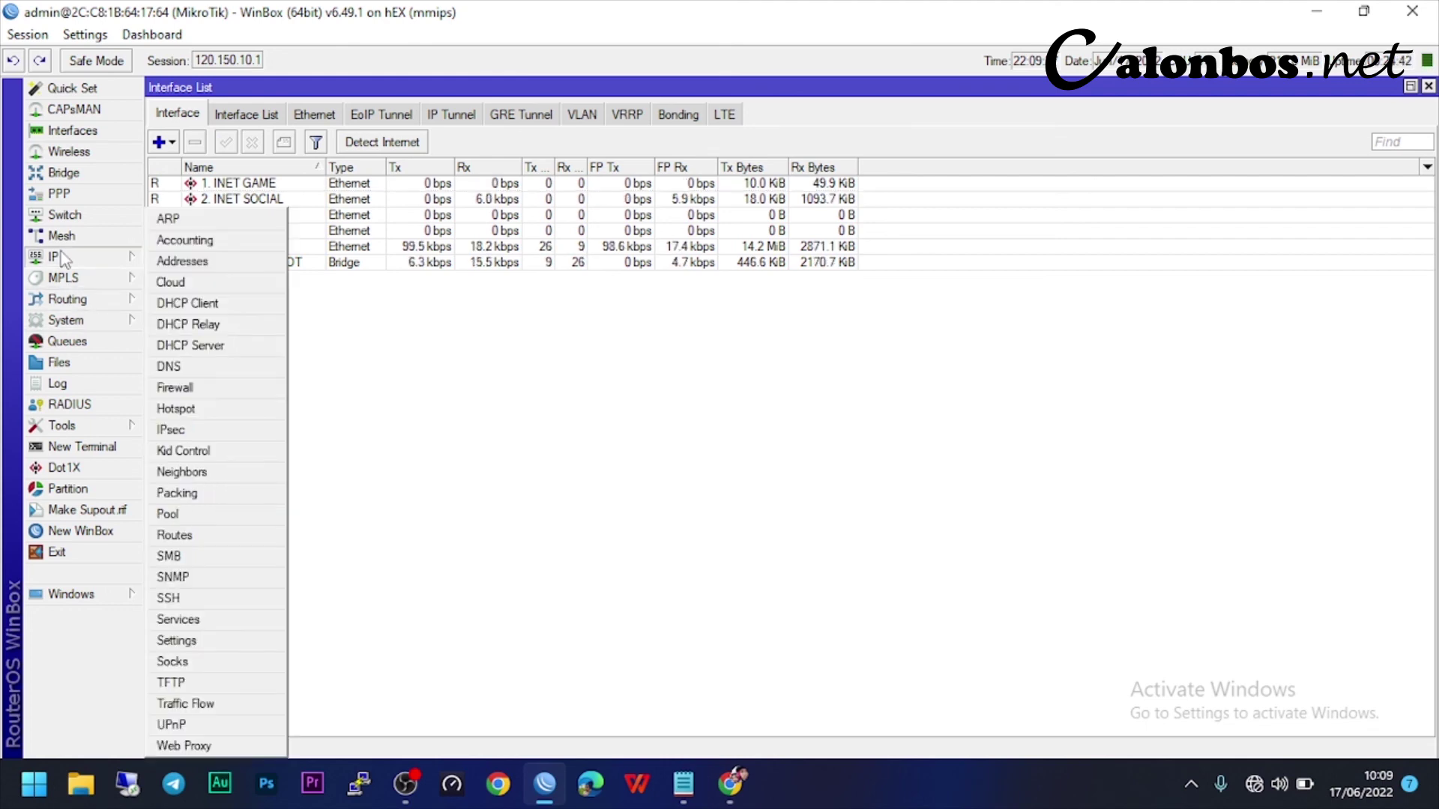
click(208, 535)
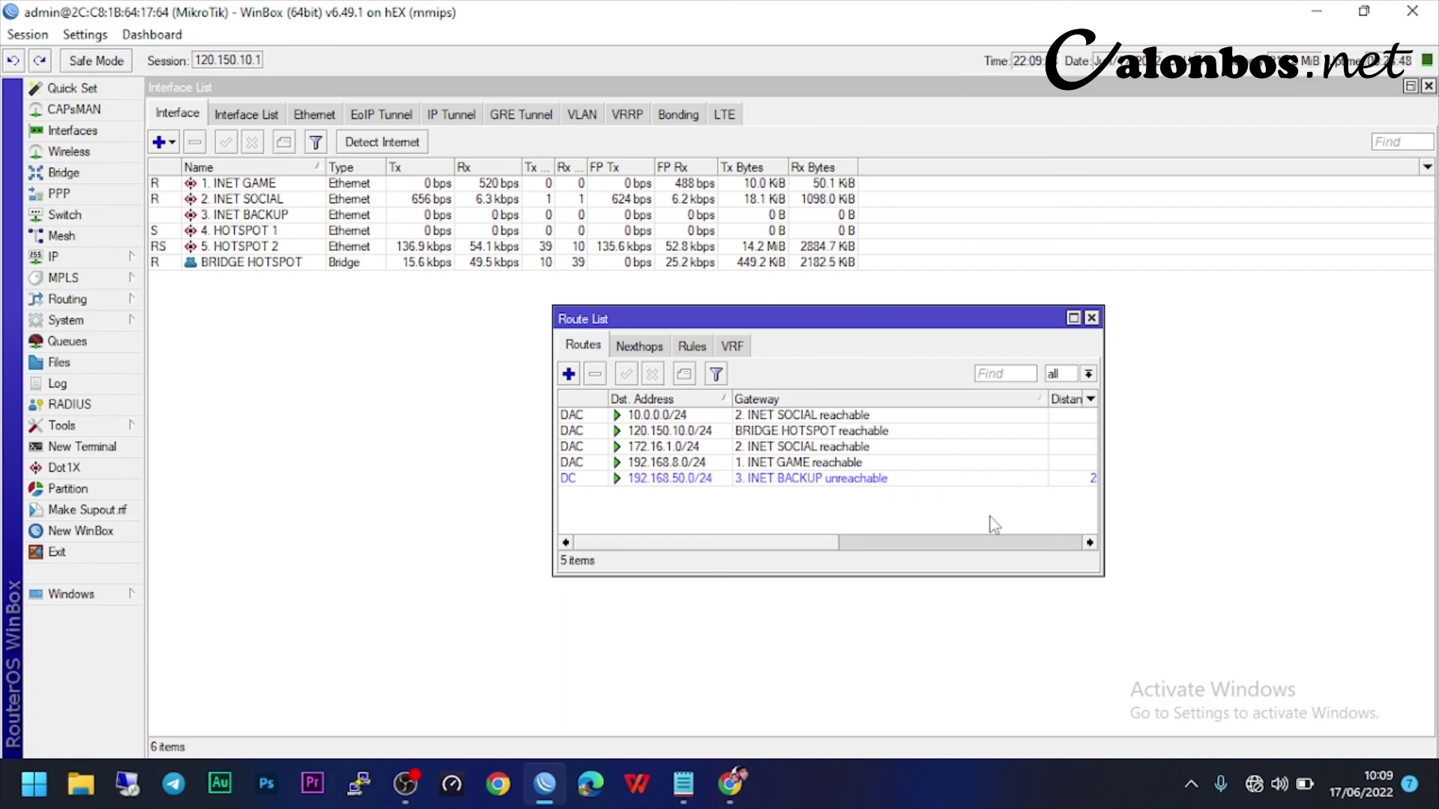
drag(1102, 575, 1251, 567)
drag(939, 320, 768, 327)
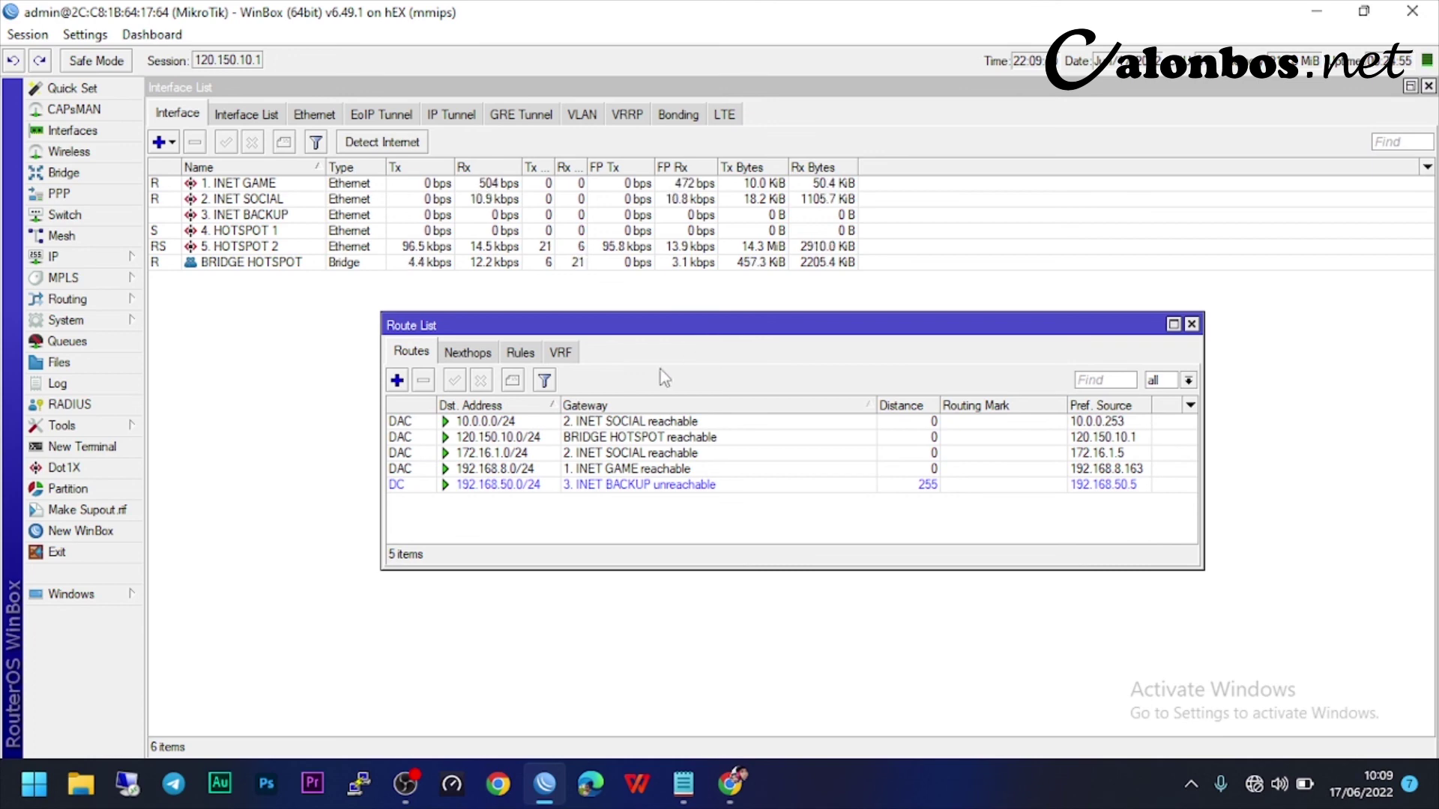
- Add a 0.0.0.0/0 default route via gateway 192.168.8.1 with ping gateway check
click(398, 381)
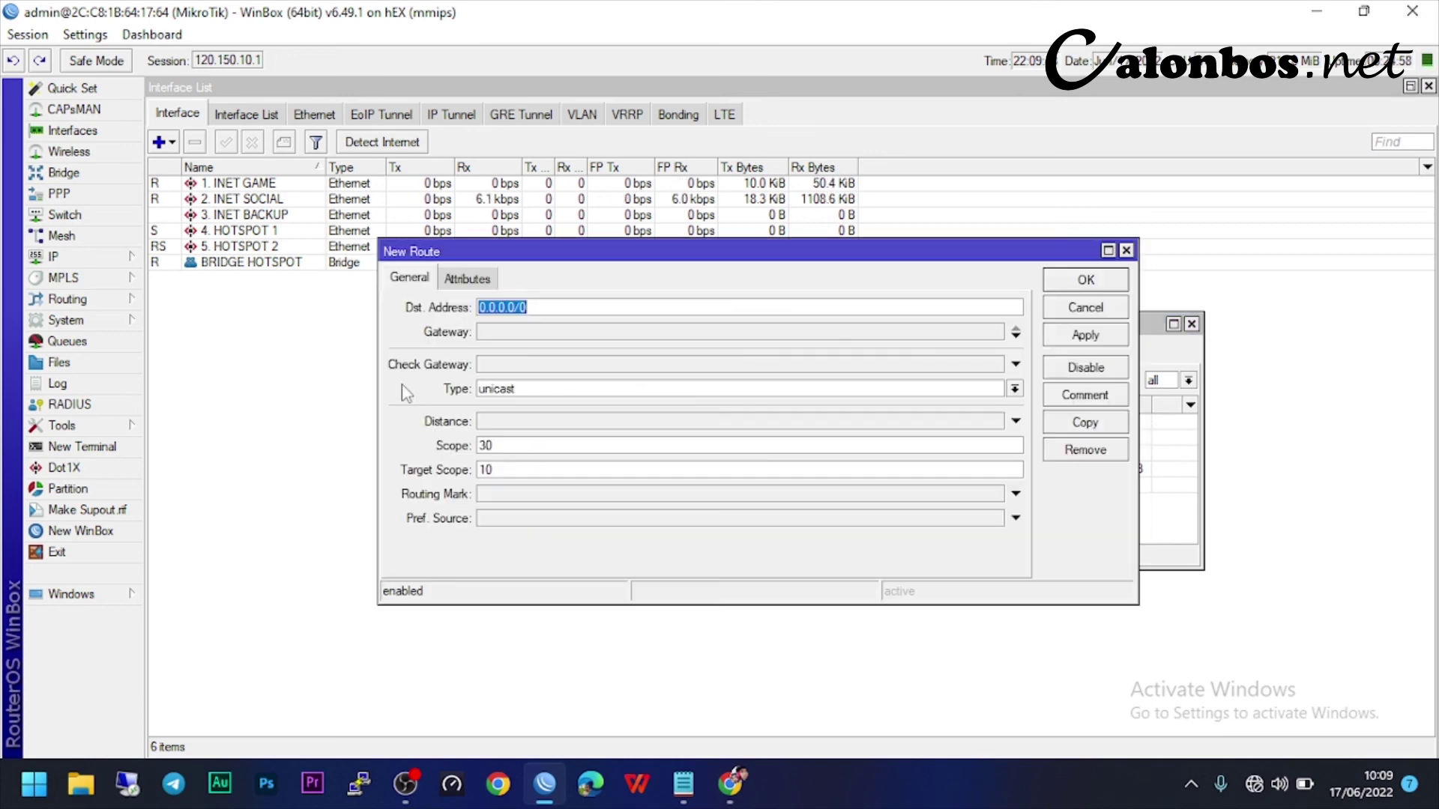
click(522, 334)
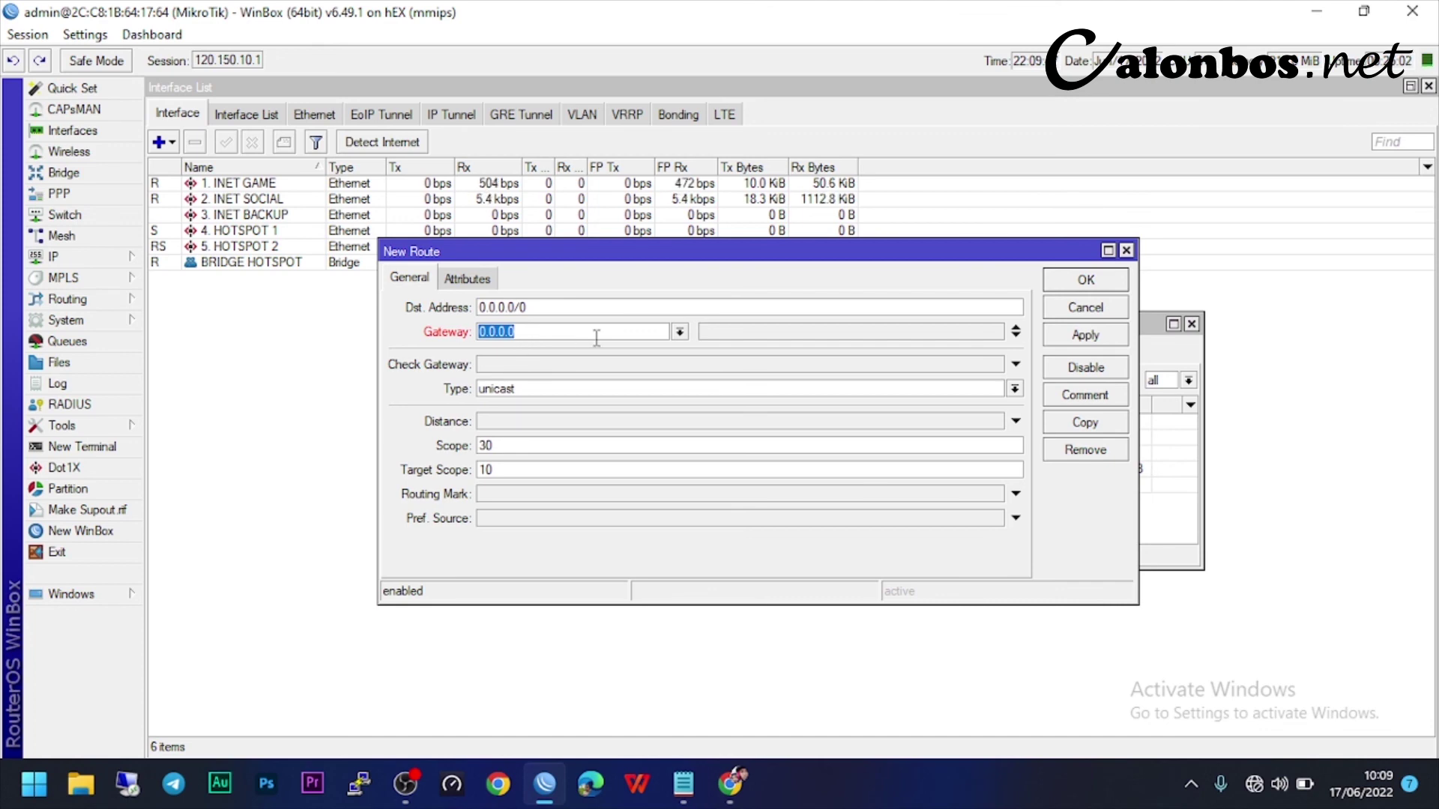
text(192)
text(.168.1)
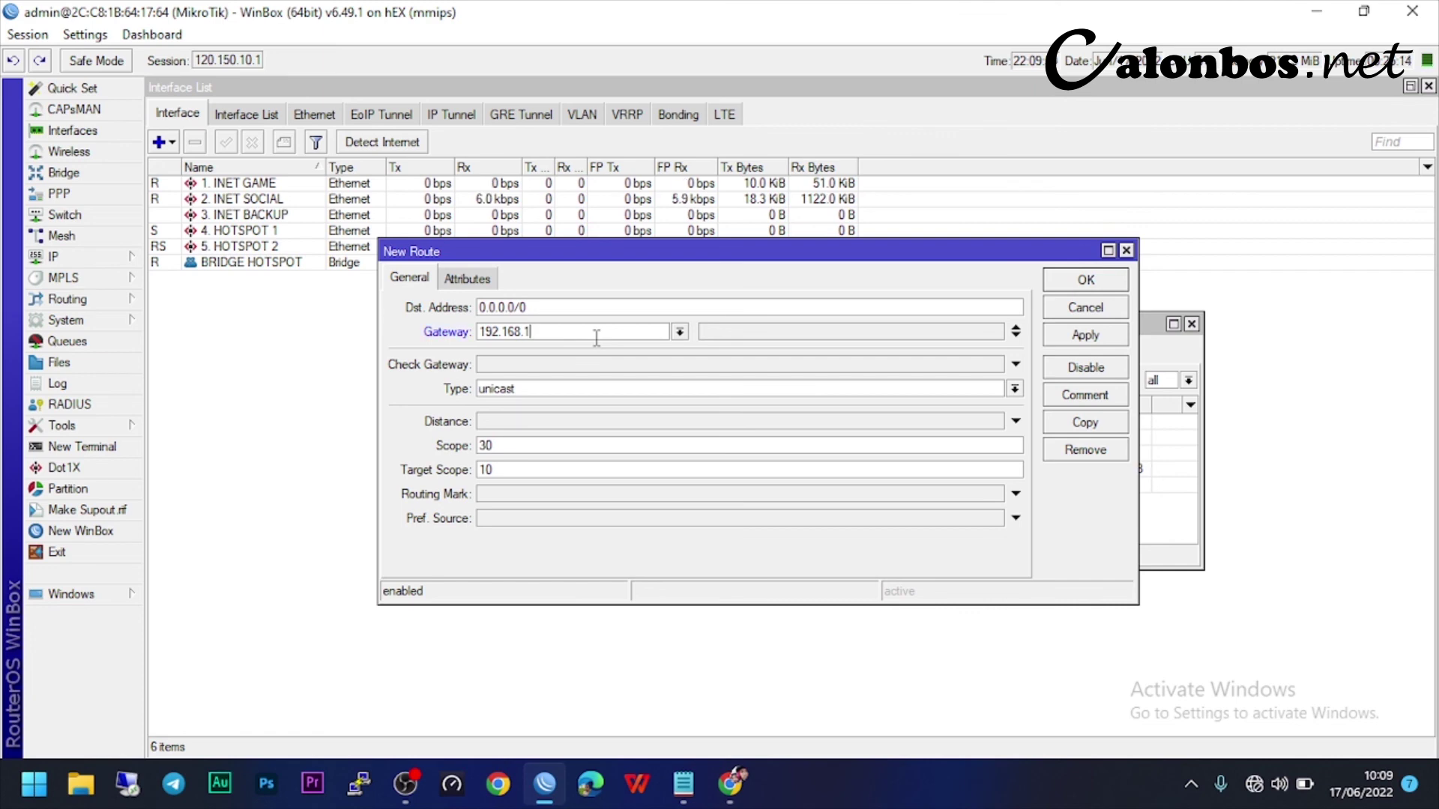
text(8.1)
click(1085, 334)
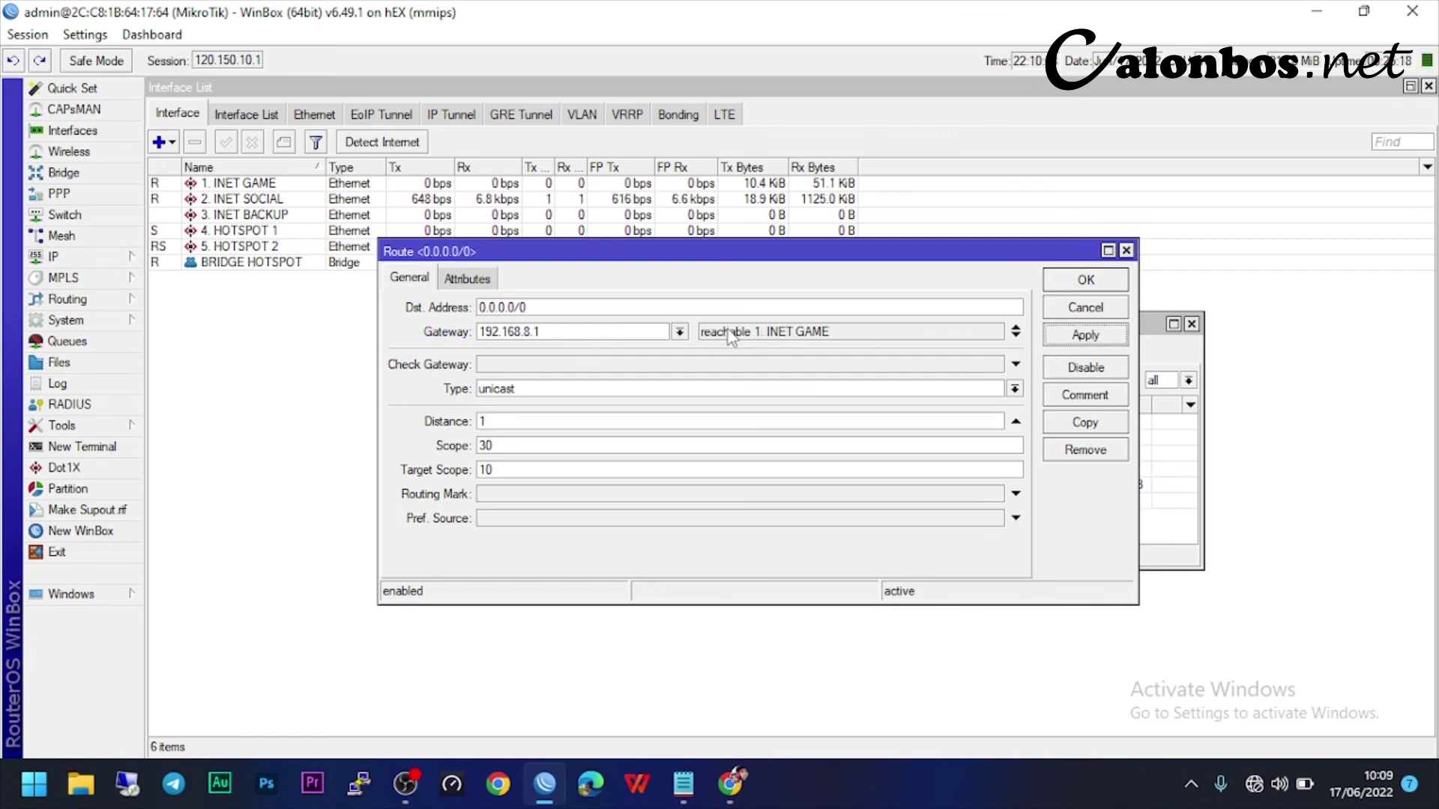
click(832, 332)
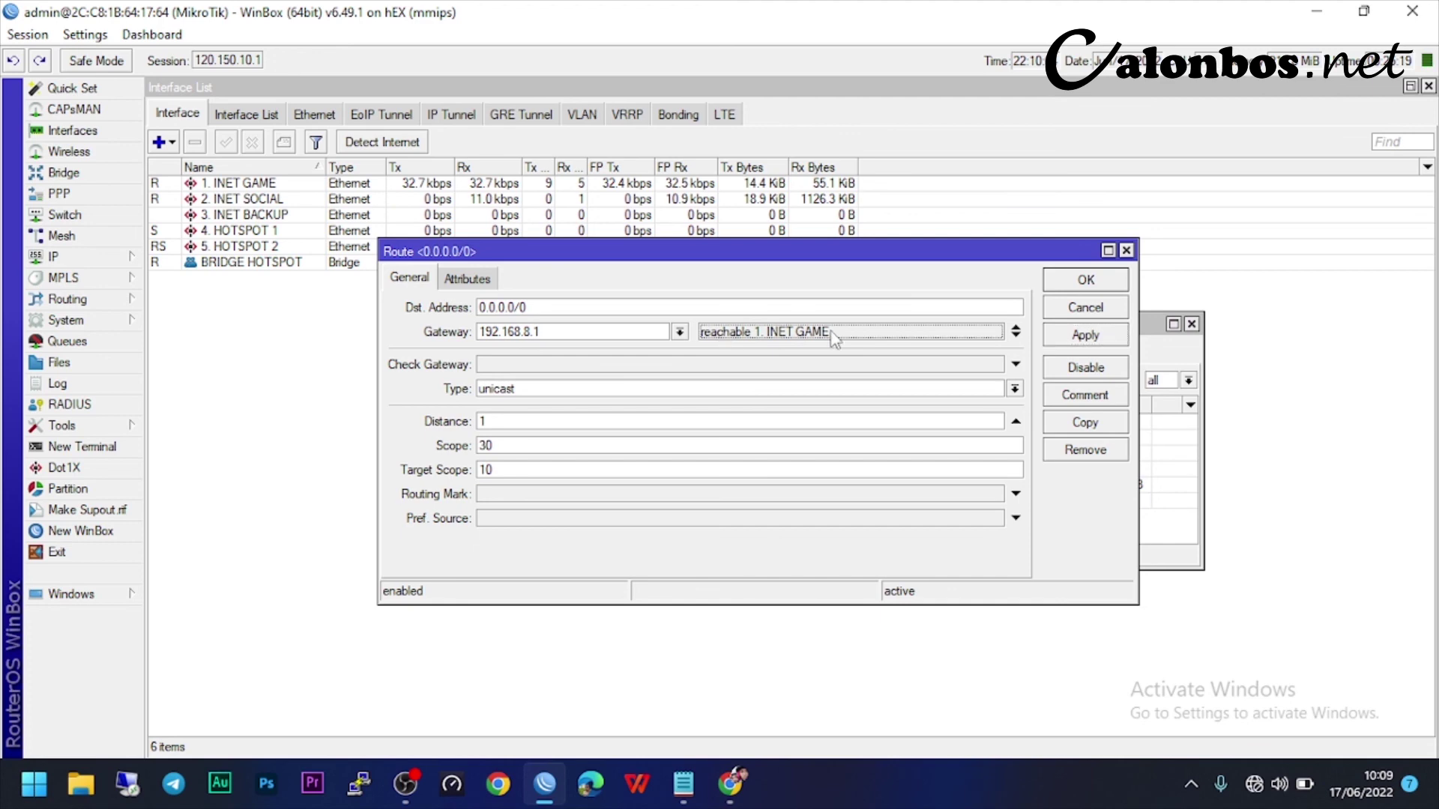
click(507, 365)
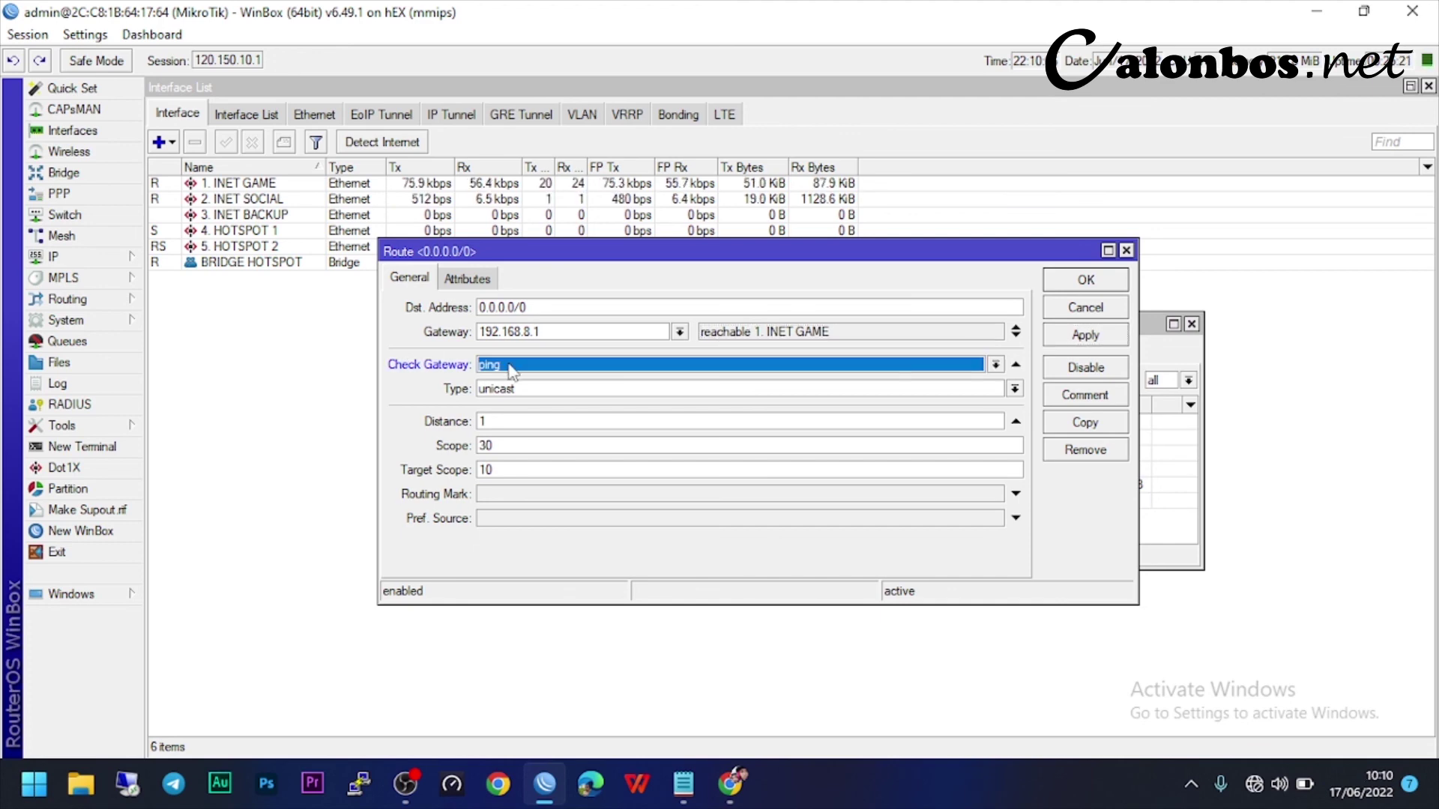
click(1085, 335)
click(1085, 280)
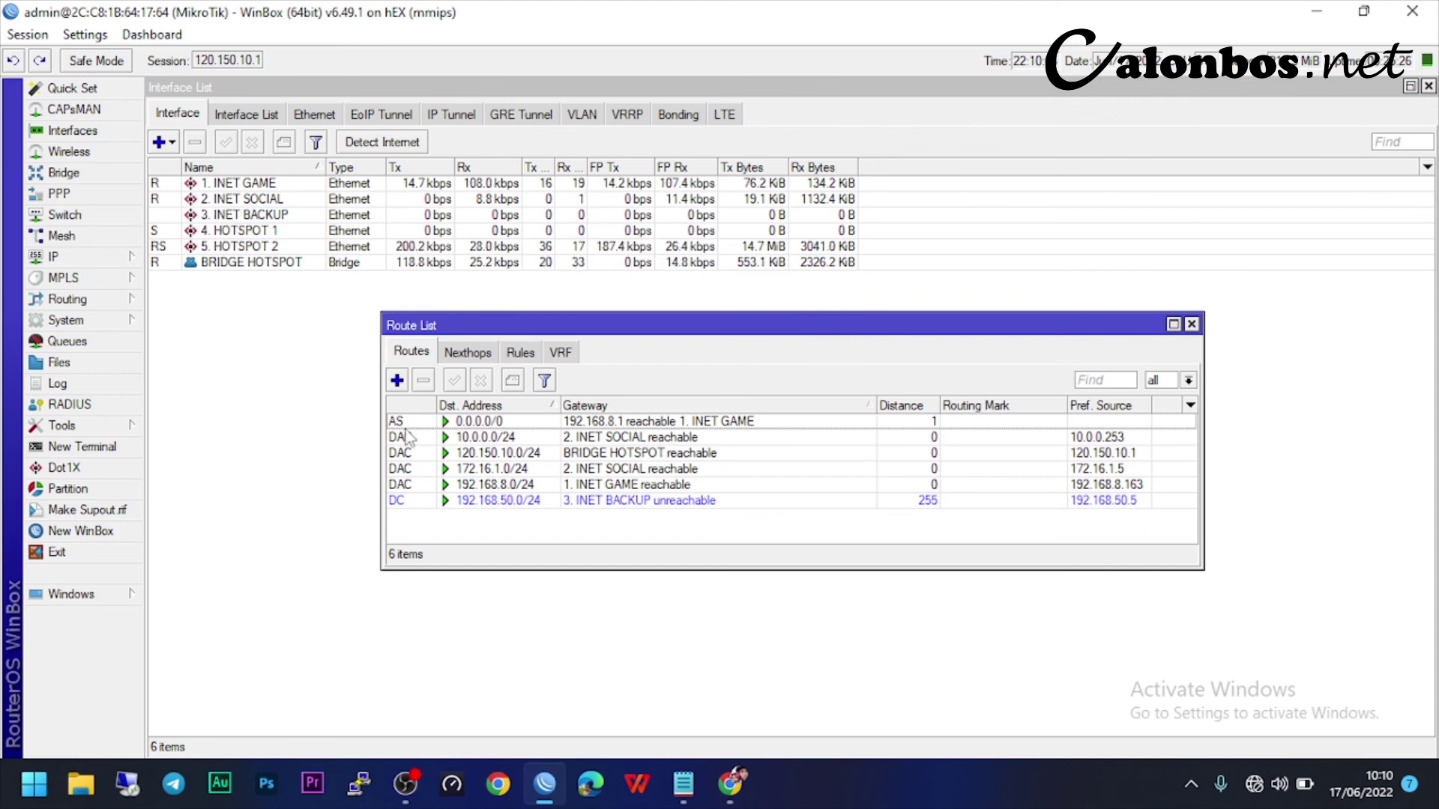
- Add a second default route via gateway 172.16.1.1 with ping gateway check
click(397, 381)
click(530, 331)
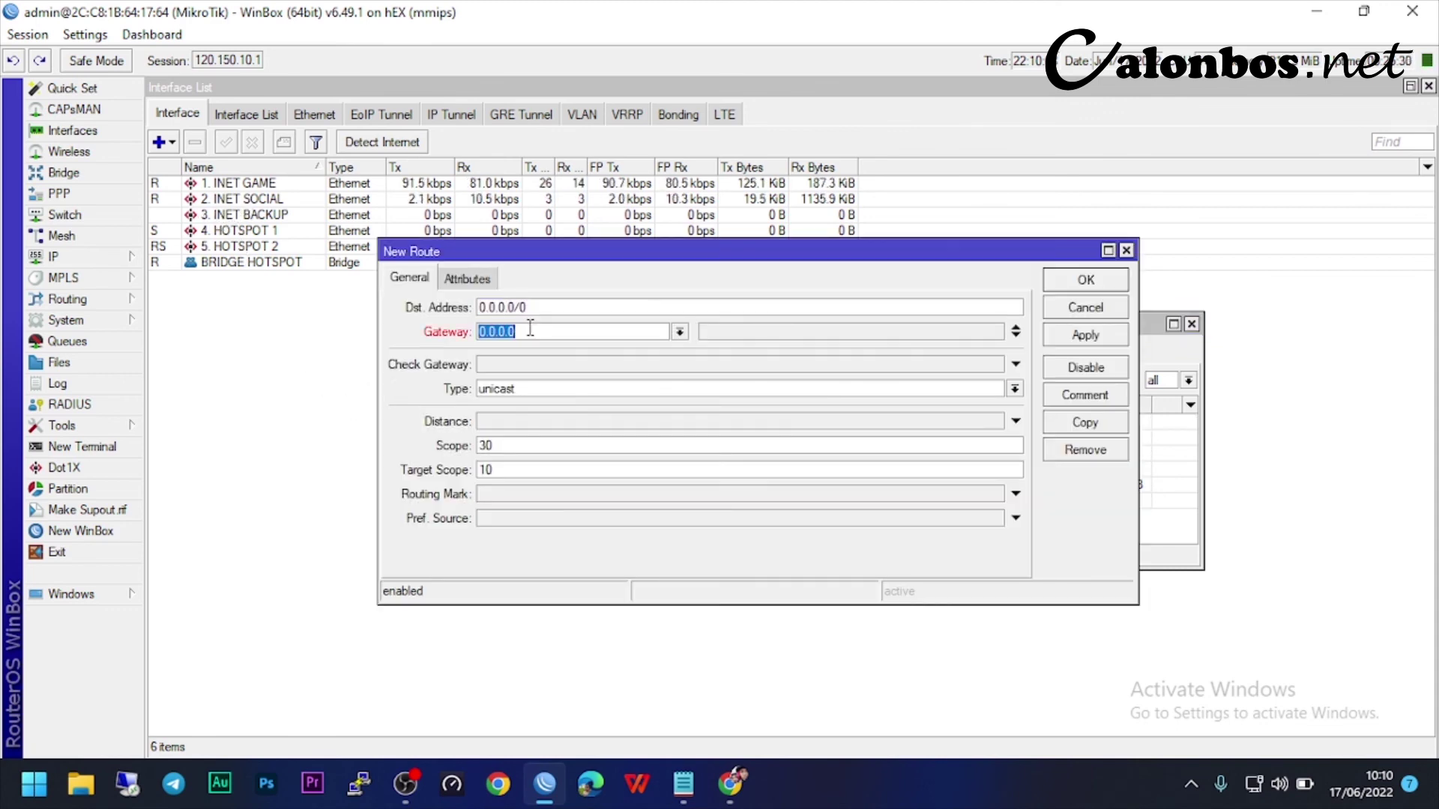
text(172.16.1)
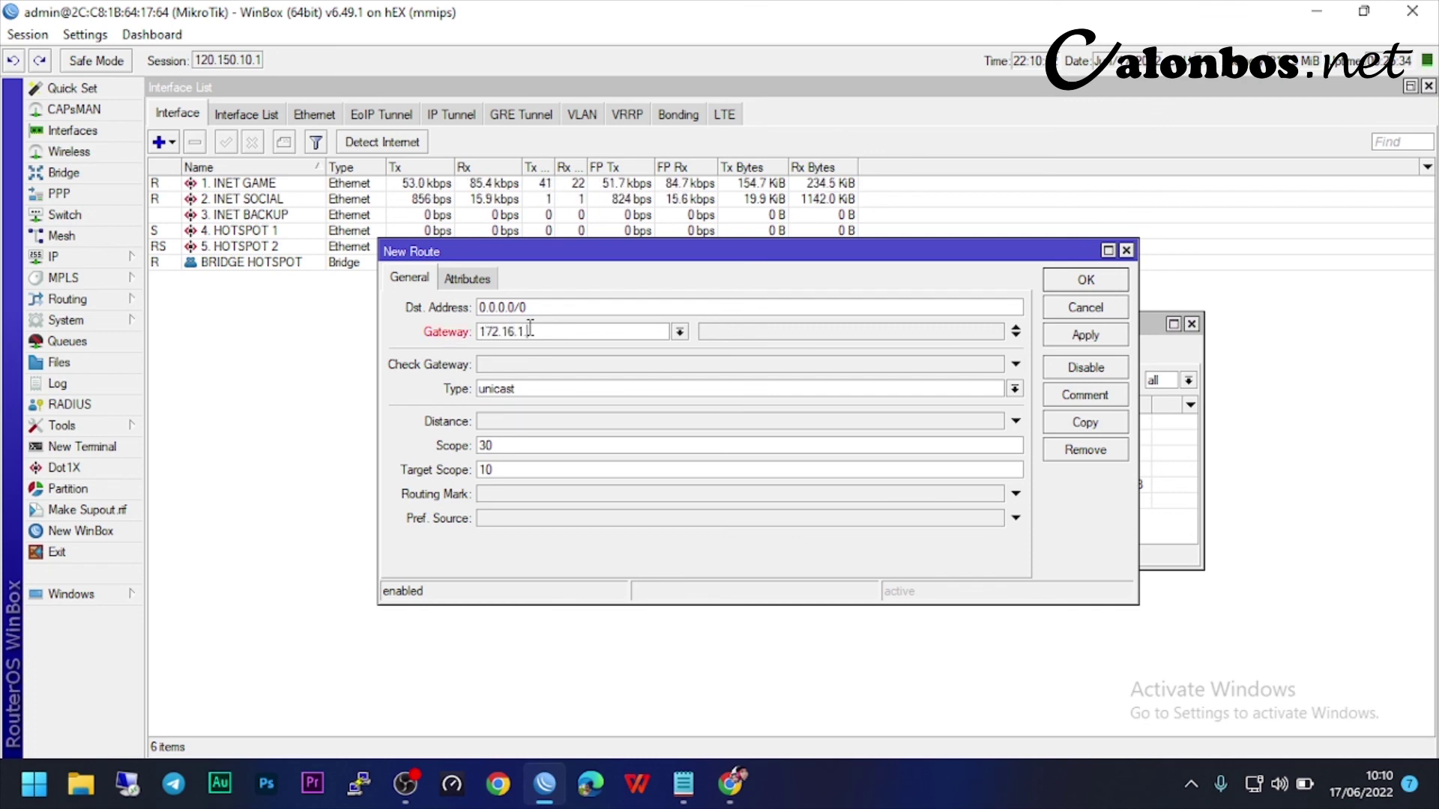
text(.1)
click(521, 365)
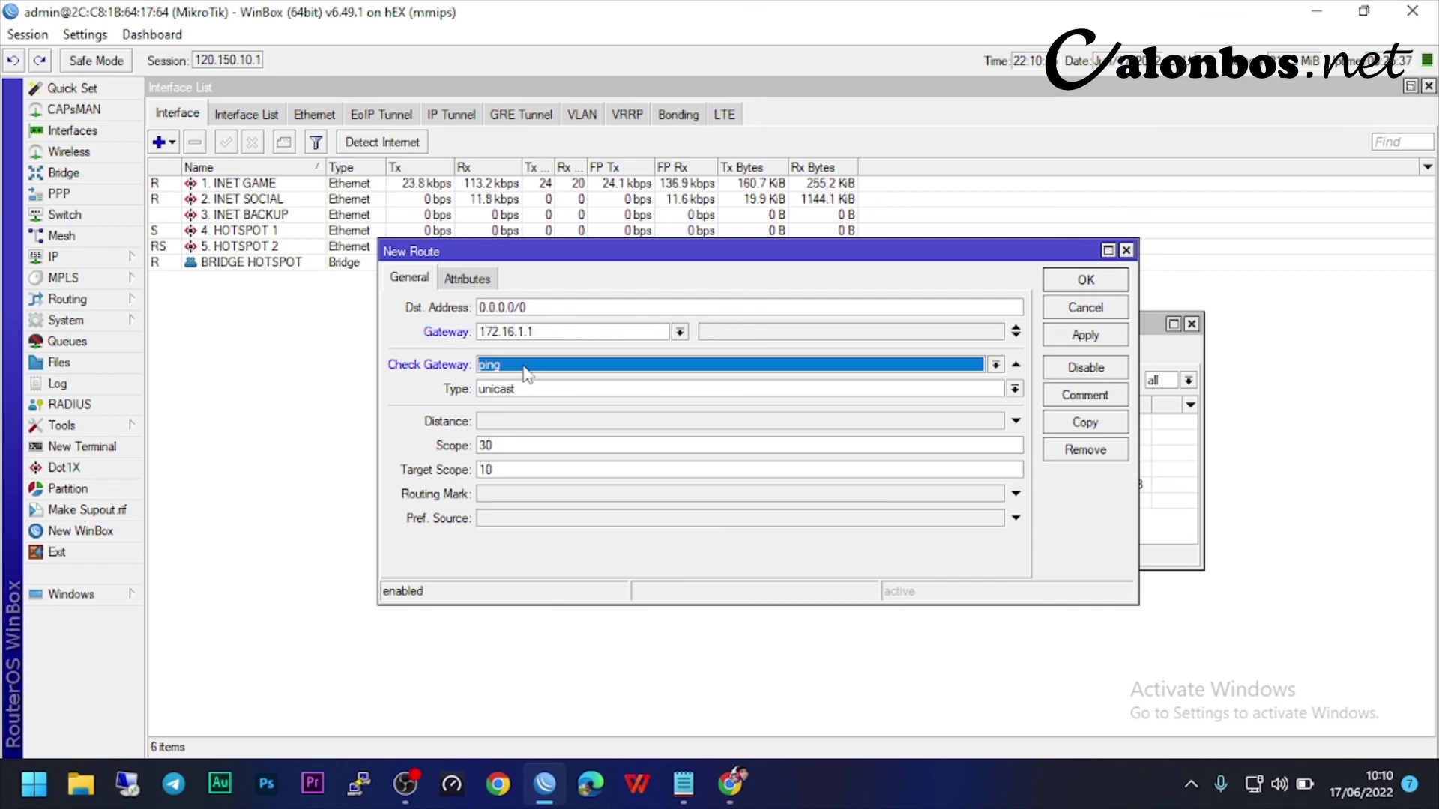
click(1087, 335)
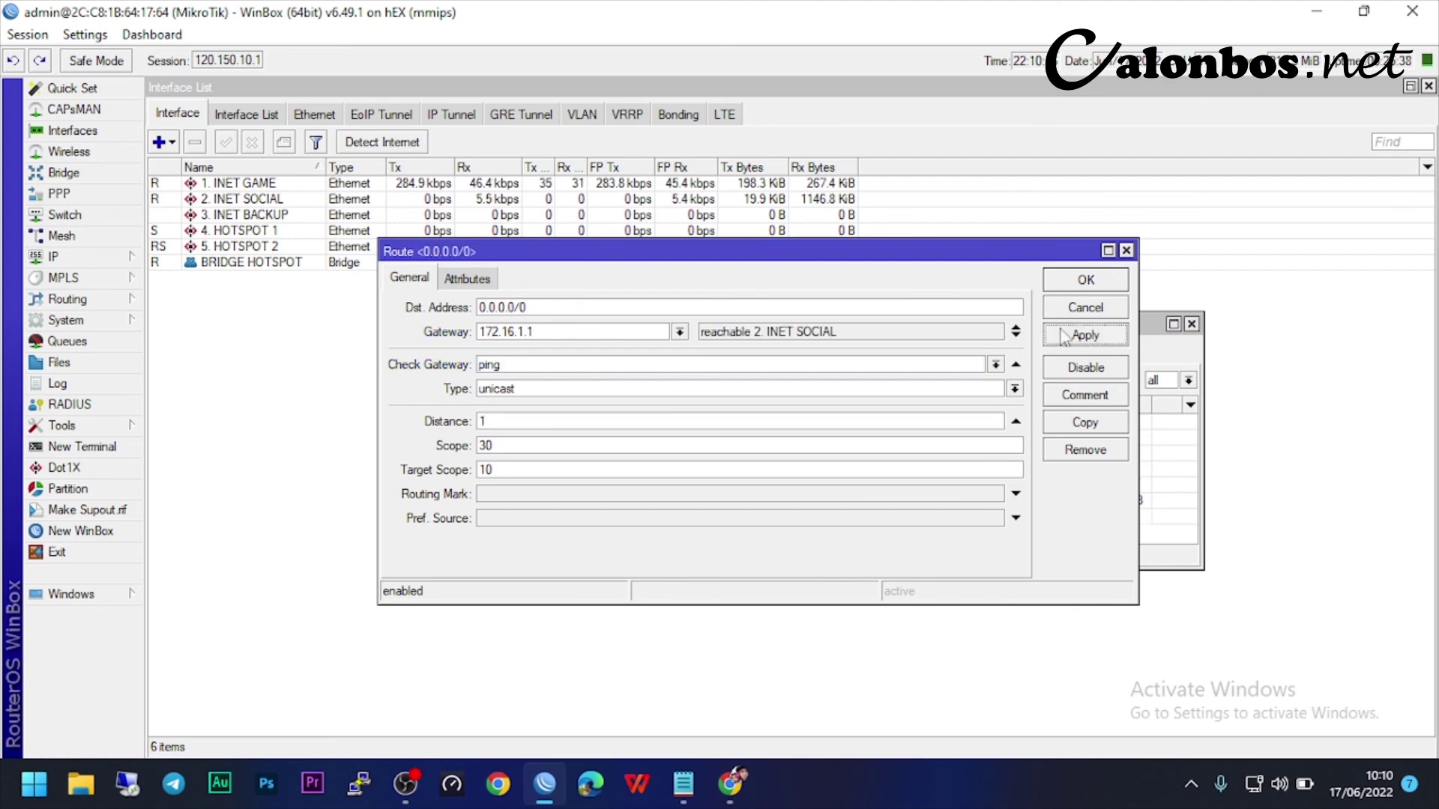
click(1088, 281)
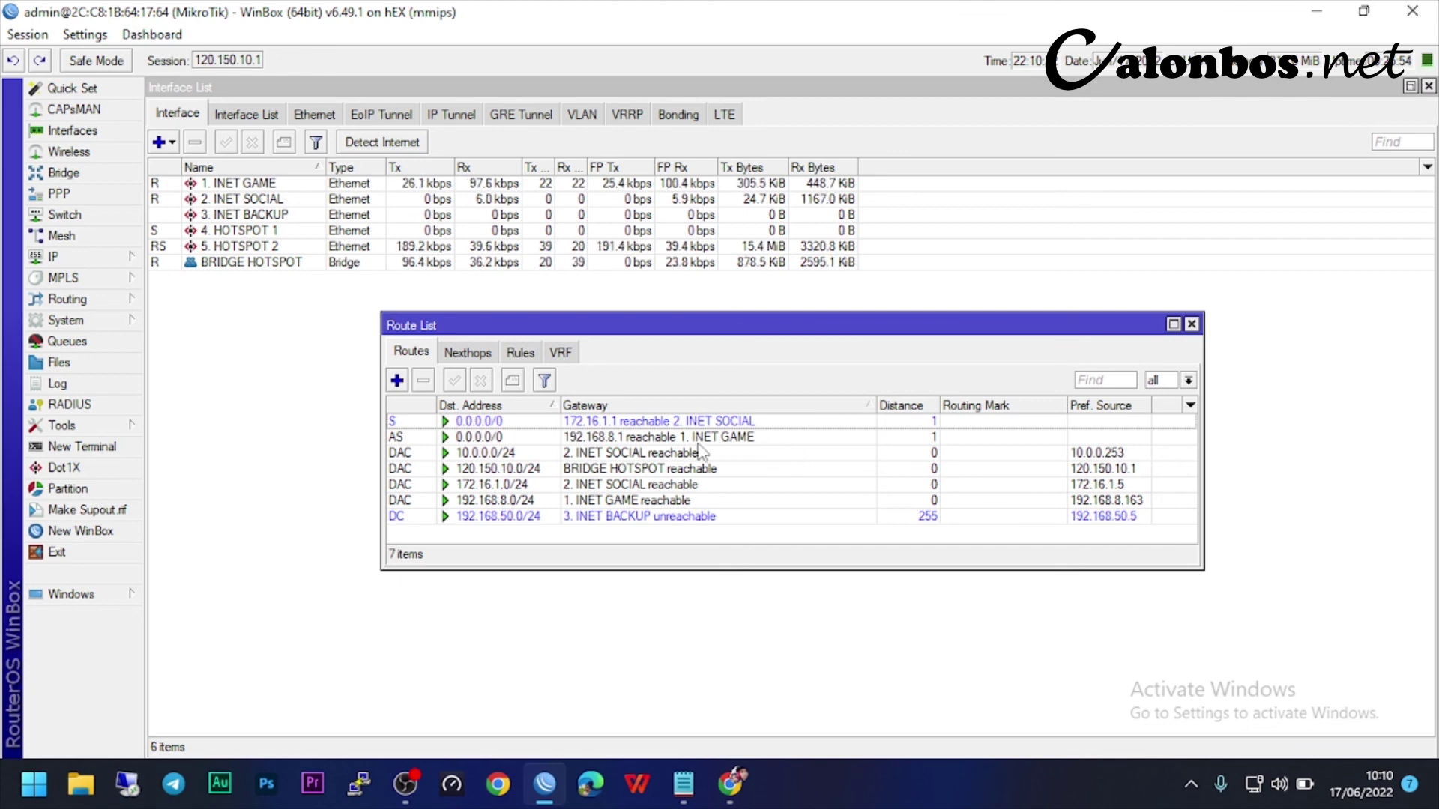
- Disable and re-enable the INET GAME default route to test failover, then close the Route List
click(592, 439)
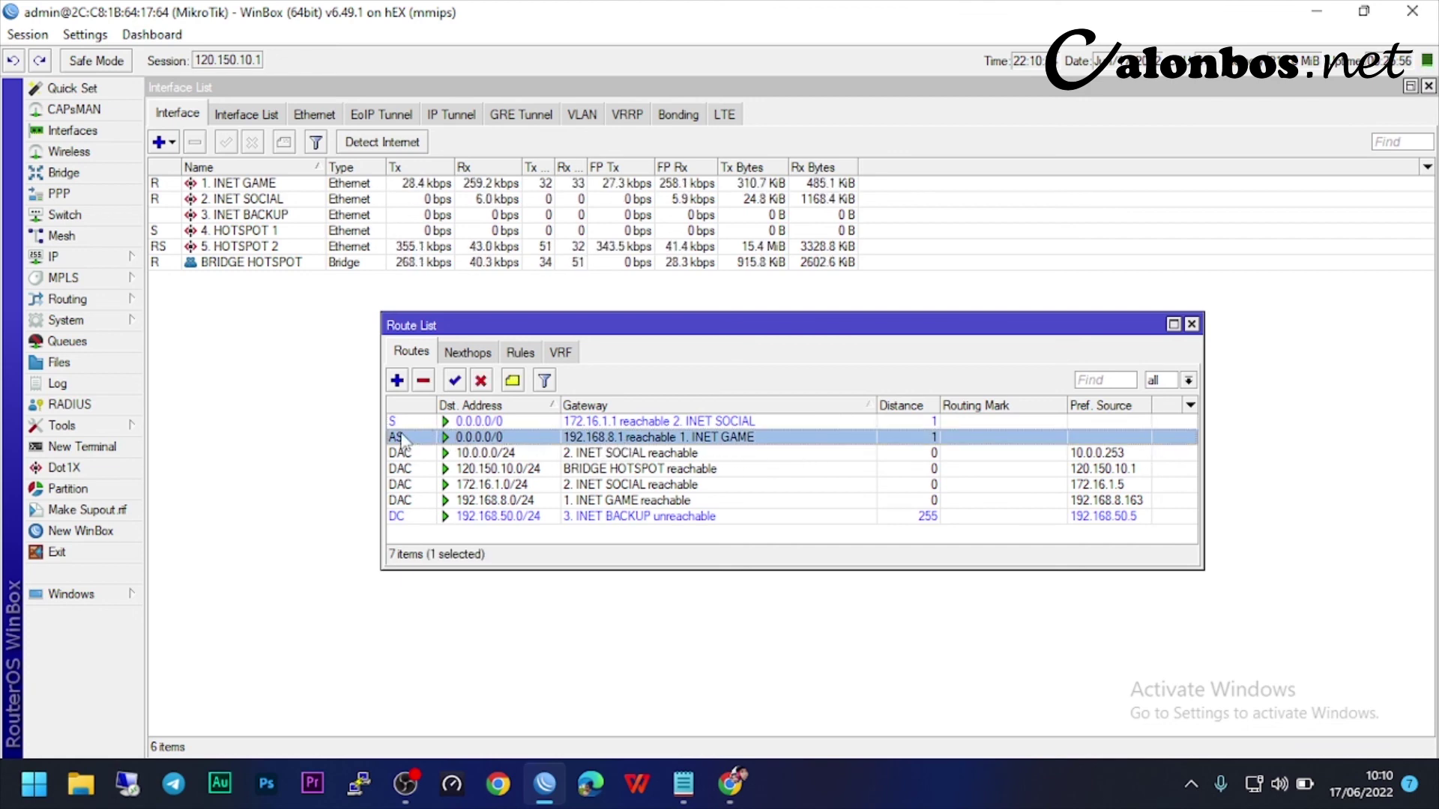
click(480, 380)
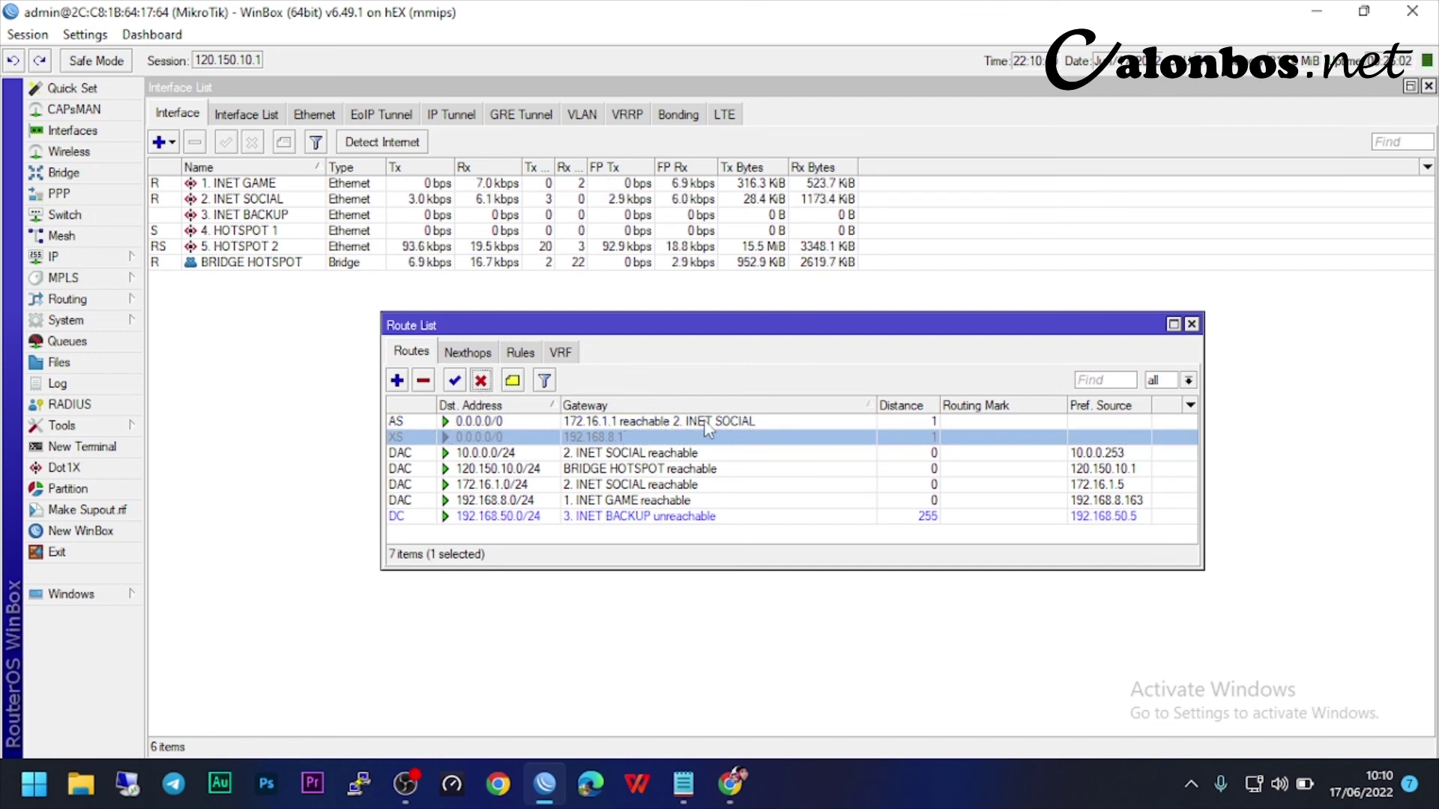
click(454, 381)
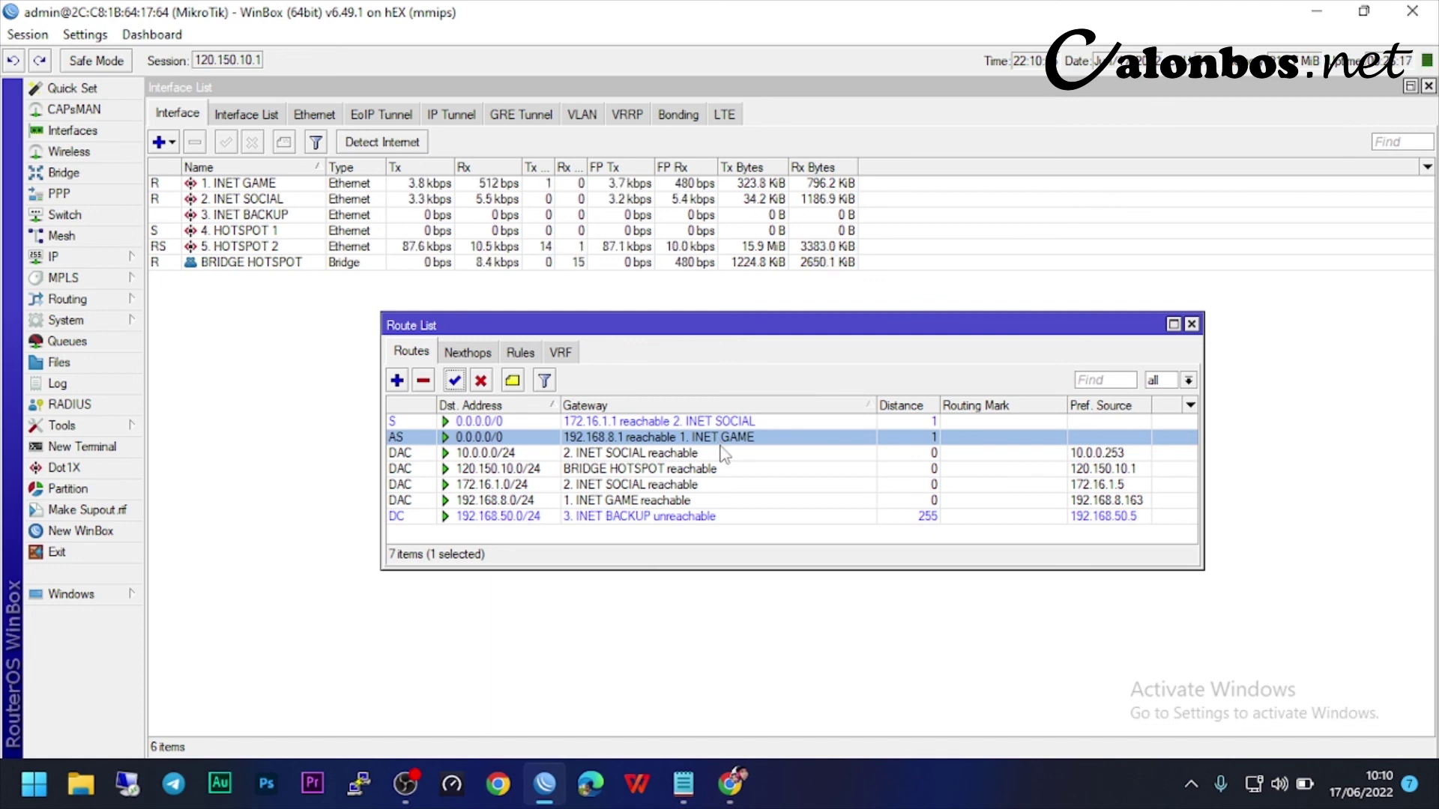
click(1191, 325)
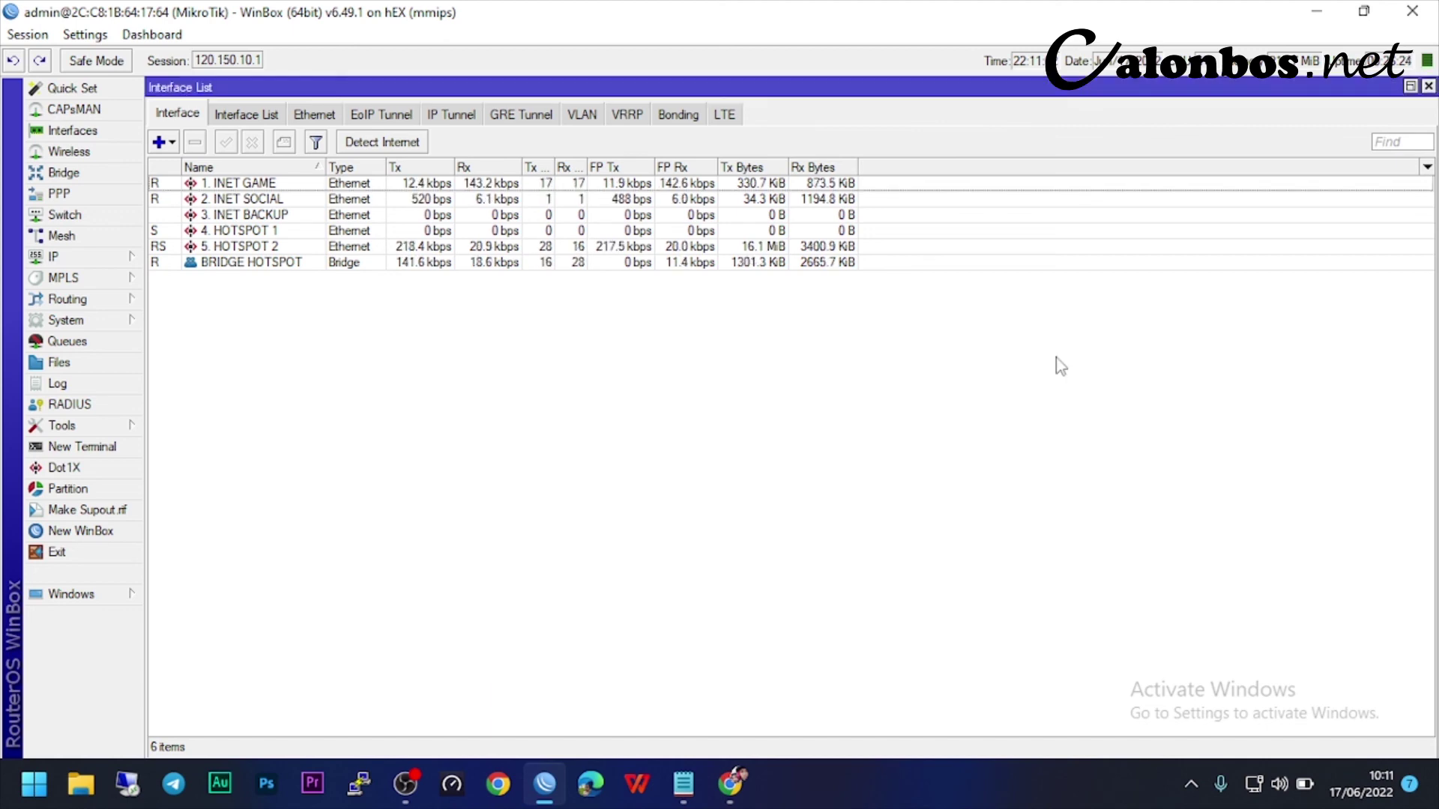